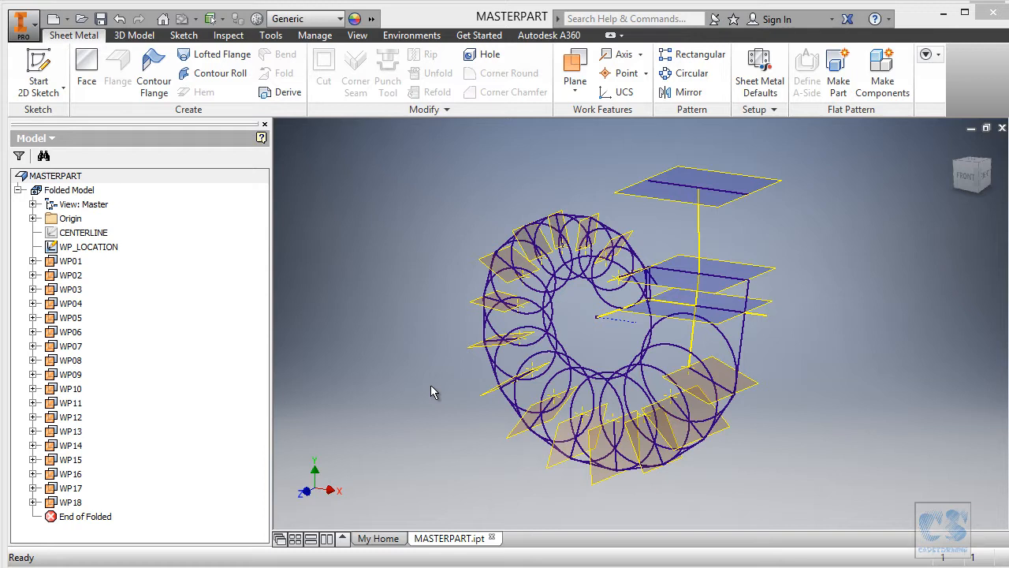
Review the CENTERLINE and WP_LOCATION sketches and the work planes WP01 through WP18 in the model.
click(101, 234)
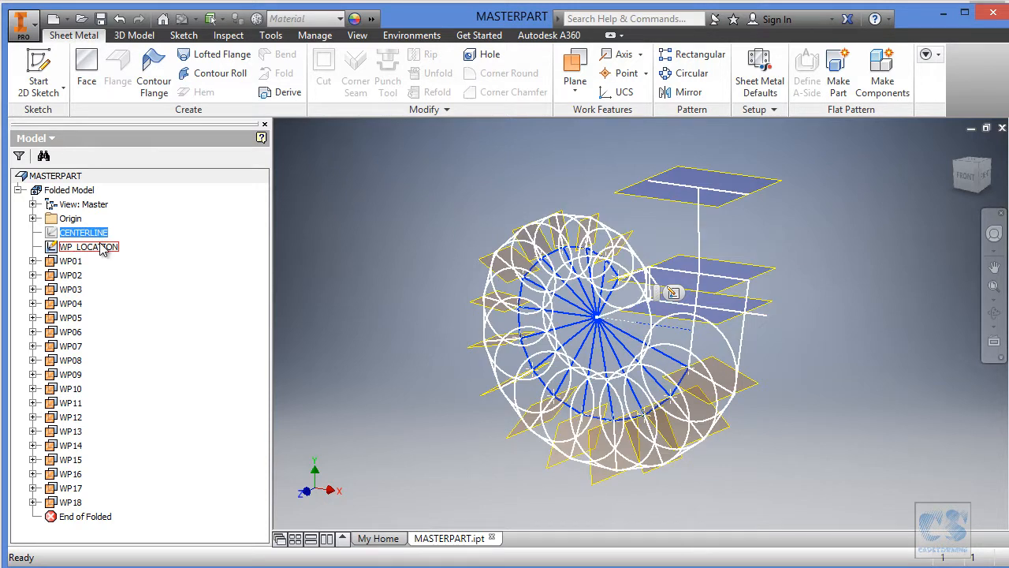
click(103, 249)
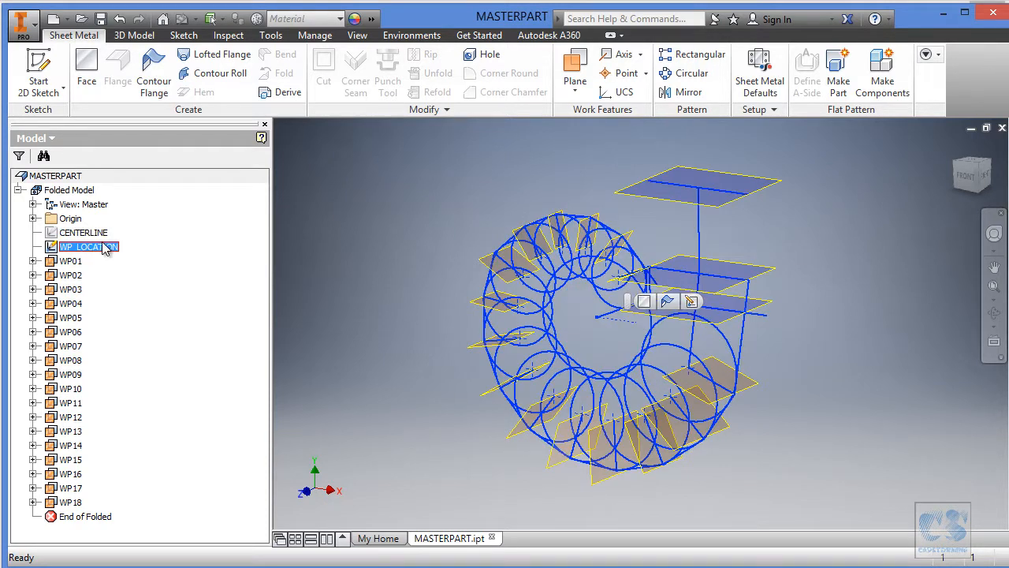
click(80, 262)
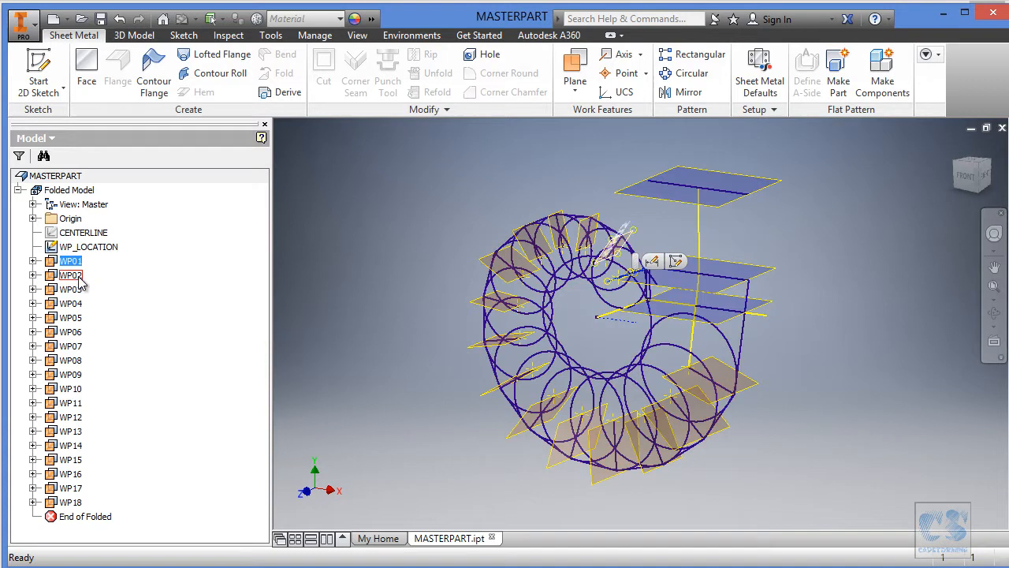
click(72, 501)
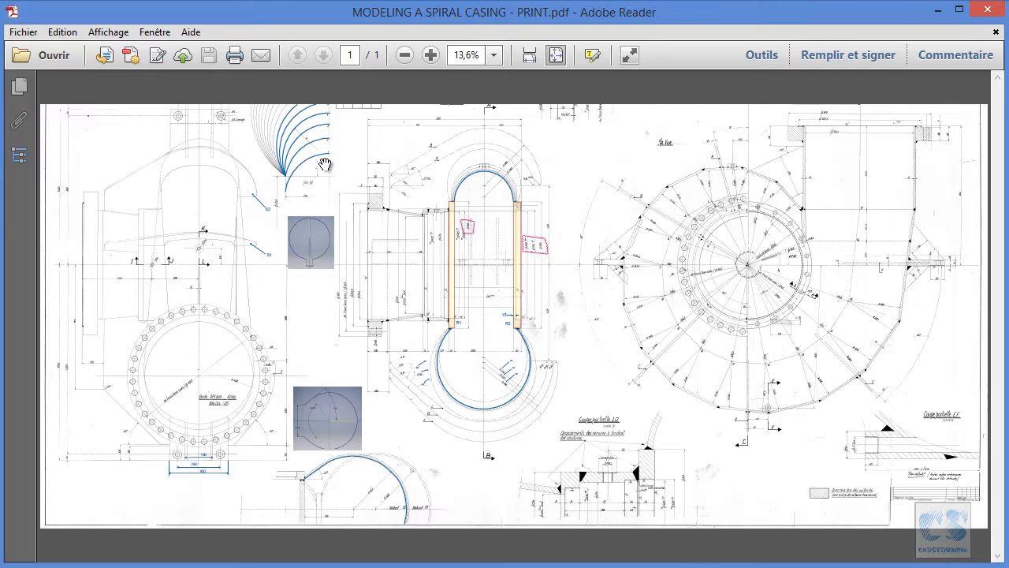
Examine the numbered section curves, the upper casing section and the open circular profile with the 15 mm gap on the spiral casing print.
ctrl+scroll(307, 139, up, 4)
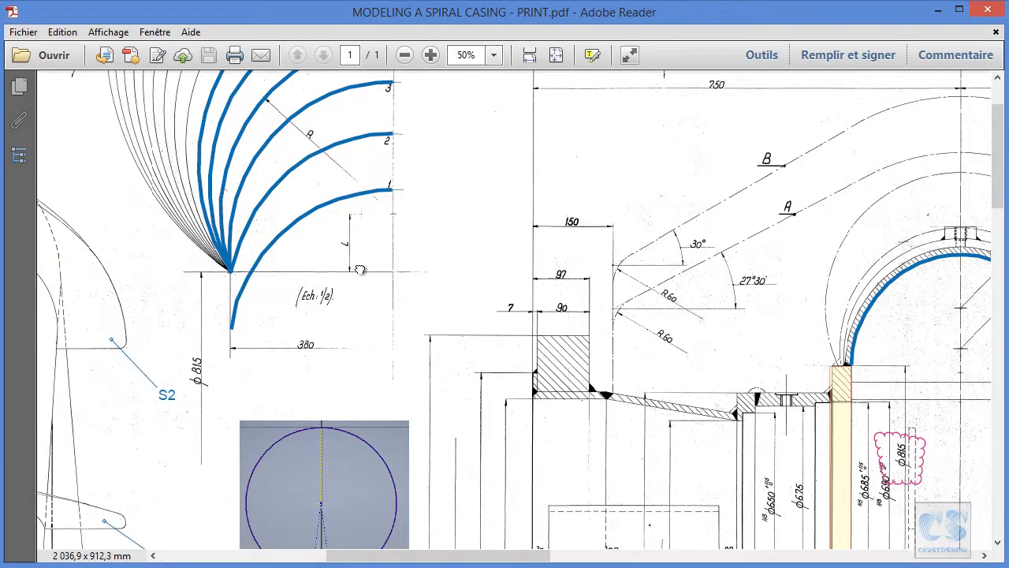
drag(356, 268, 461, 341)
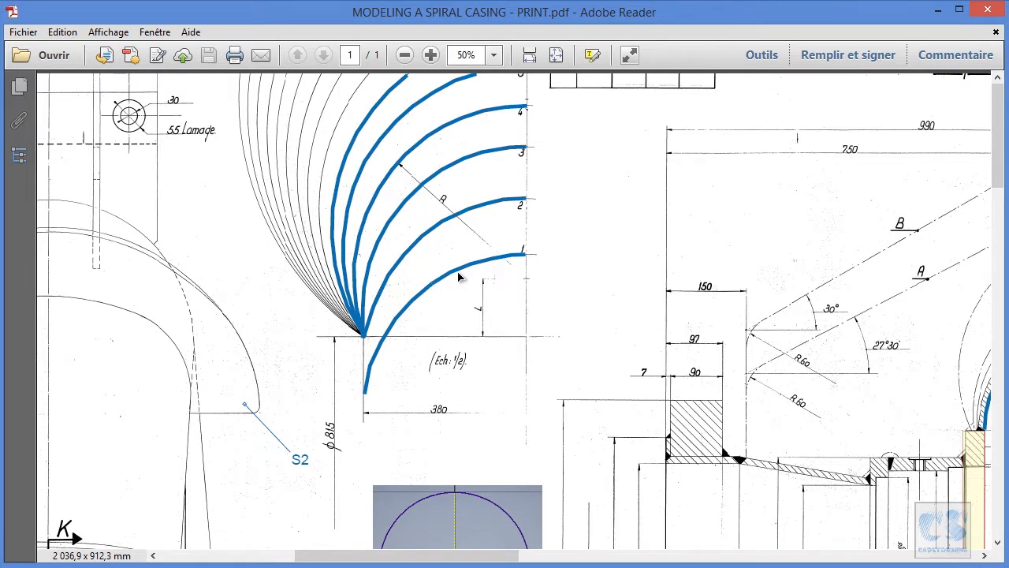
ctrl+scroll(471, 250, down, 1)
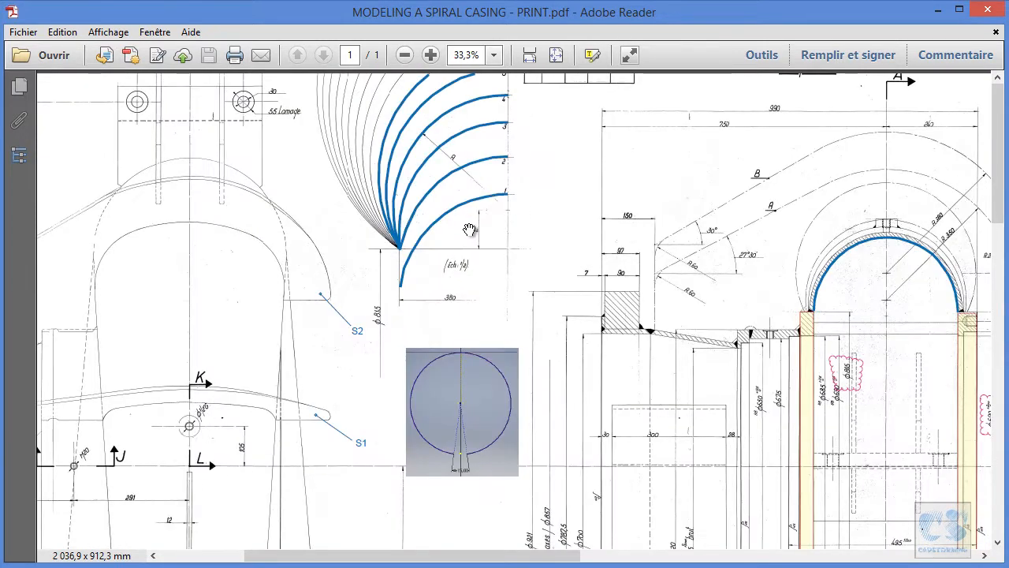
ctrl+scroll(480, 233, down, 1)
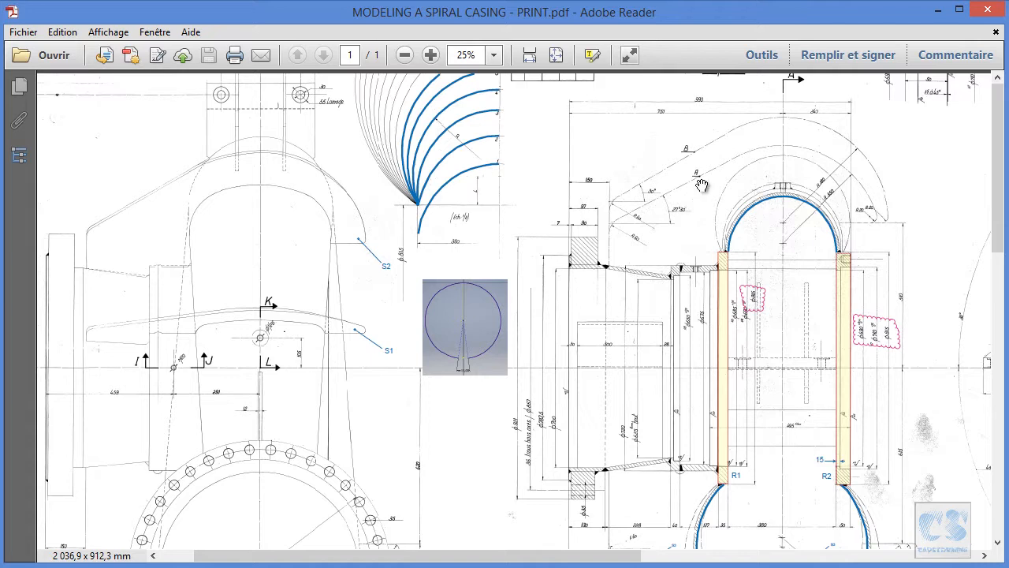
ctrl+scroll(758, 230, up, 1)
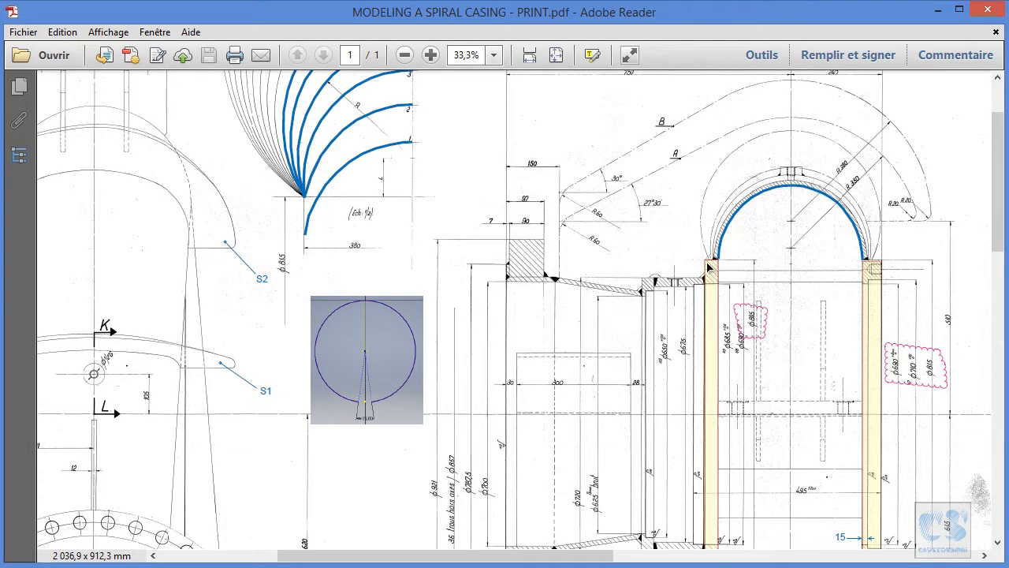
ctrl+scroll(359, 353, up, 3)
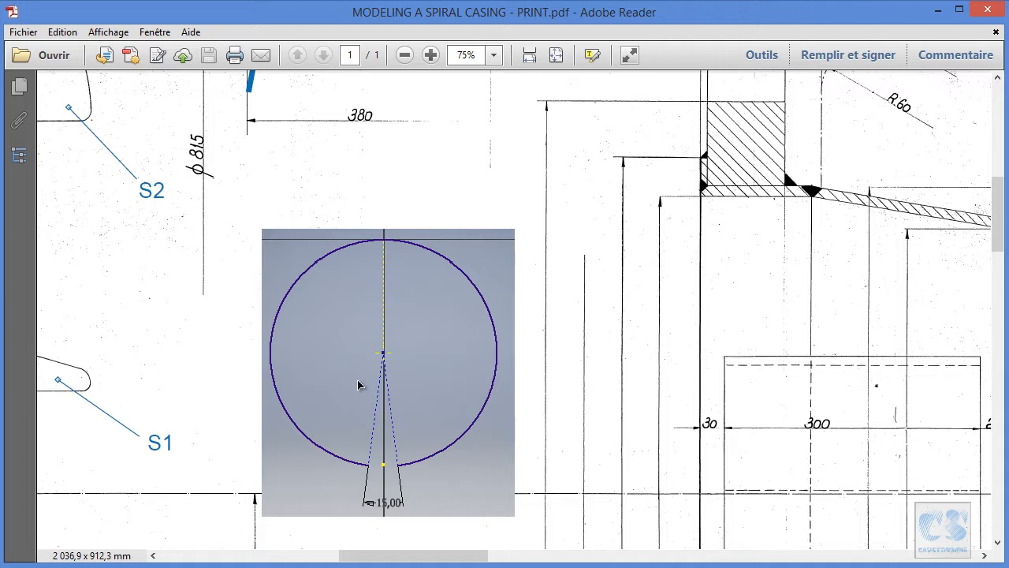
ctrl+scroll(675, 354, down, 4)
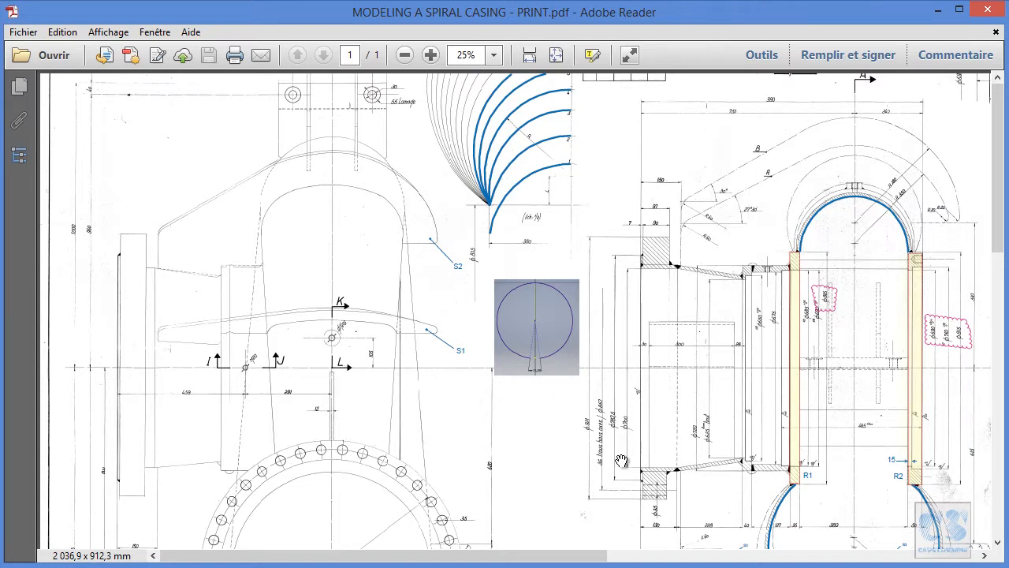
Examine the lower casing section on the print and its reference sketch profile with tangent lines at 37° and the 380 opening.
scroll(620, 473, down, 5)
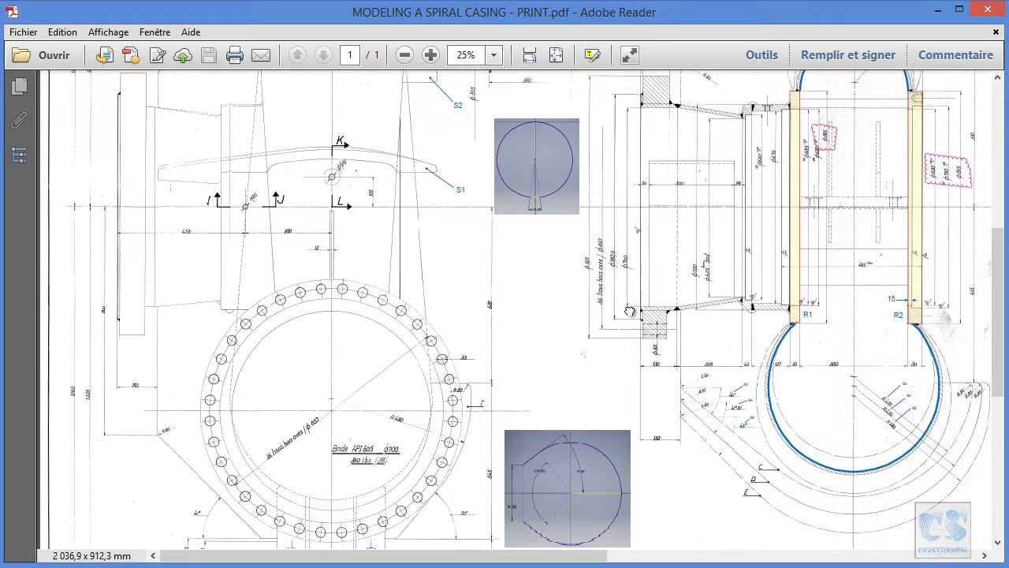
ctrl+scroll(676, 525, up, 2)
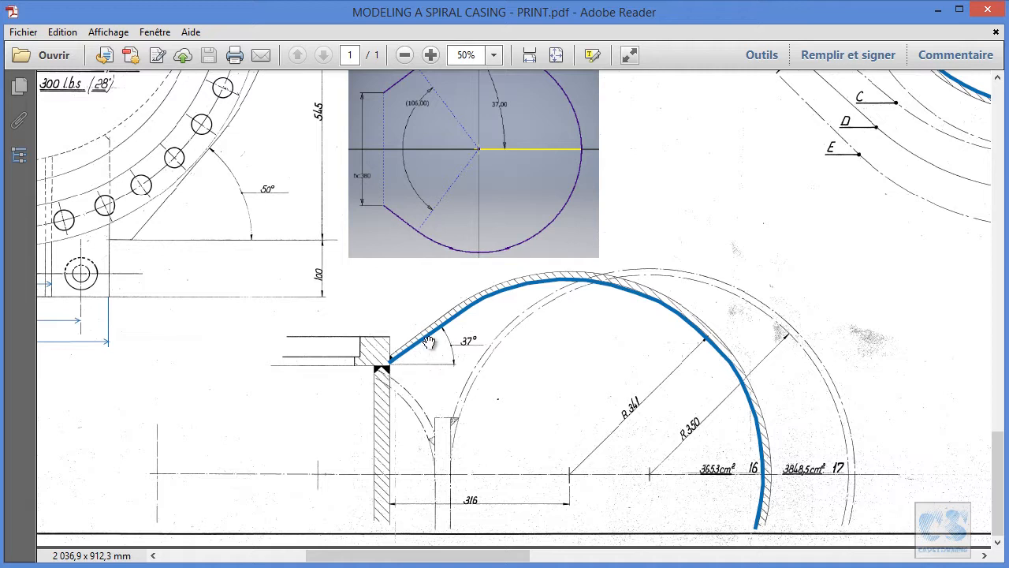
scroll(472, 312, up, 3)
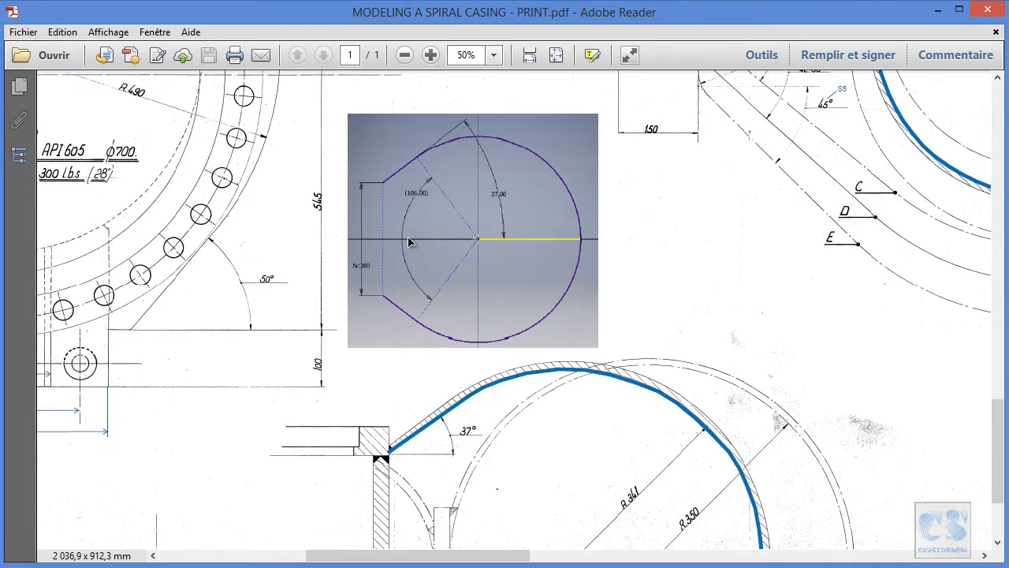
ctrl+scroll(417, 161, up, 1)
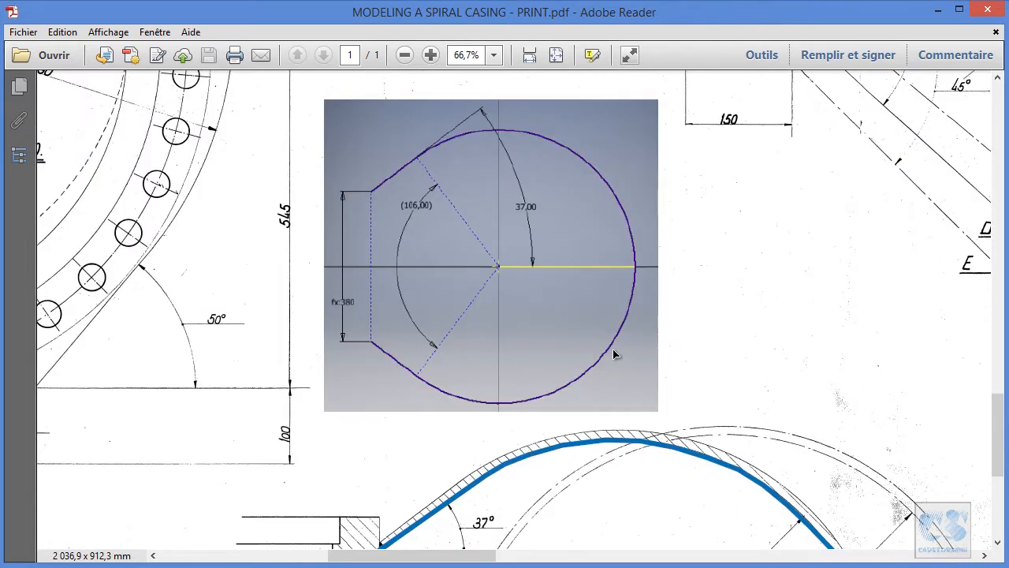
ctrl+scroll(698, 339, down, 1)
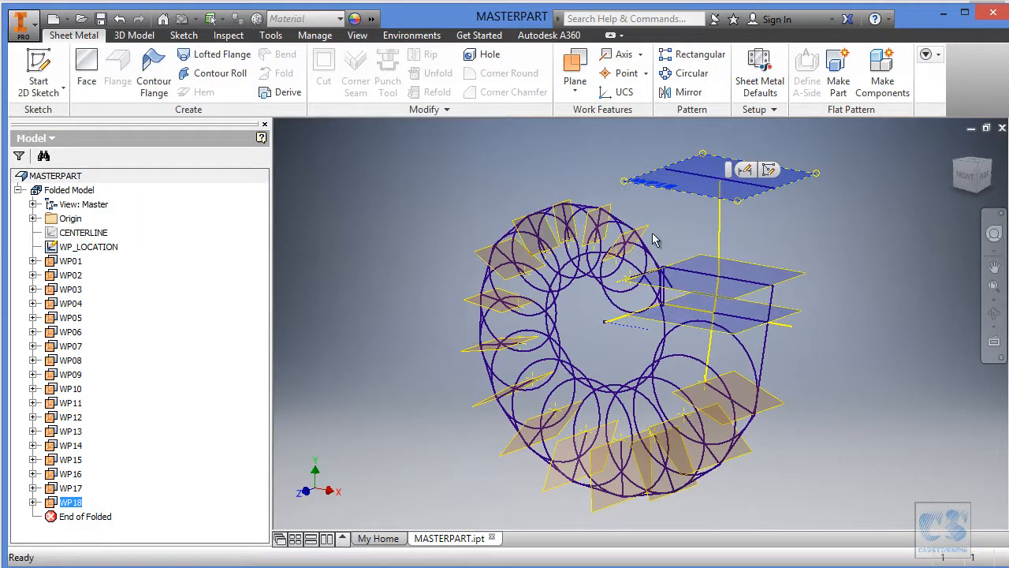
Create a new 2D sketch on work plane WP01.
scroll(662, 229, up, 6)
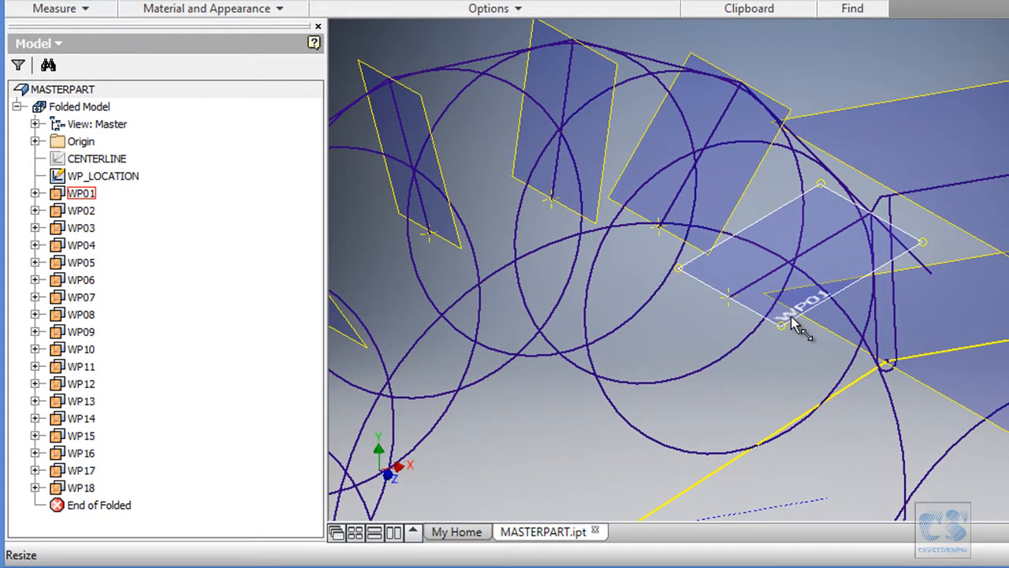
click(791, 318)
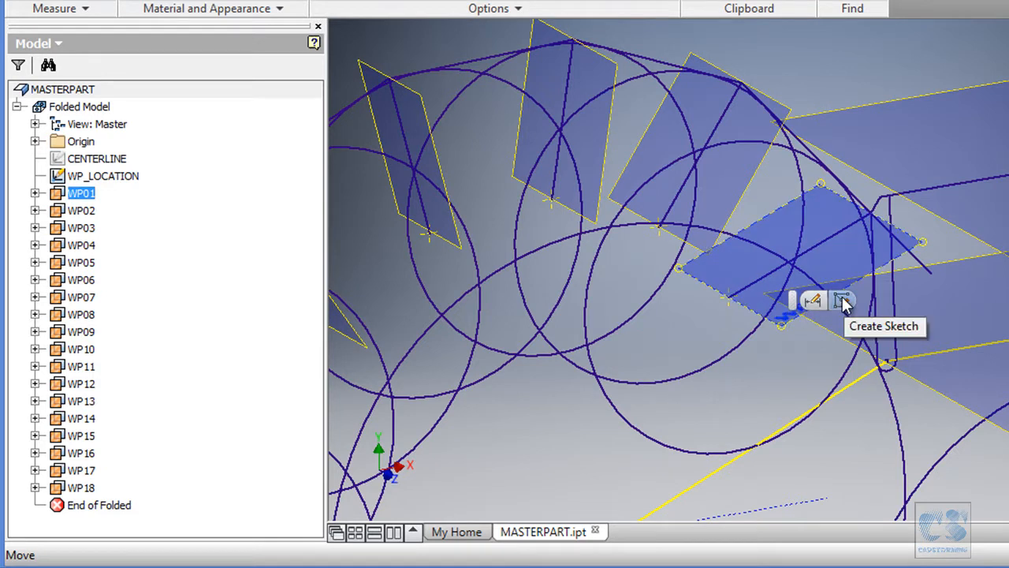
click(842, 300)
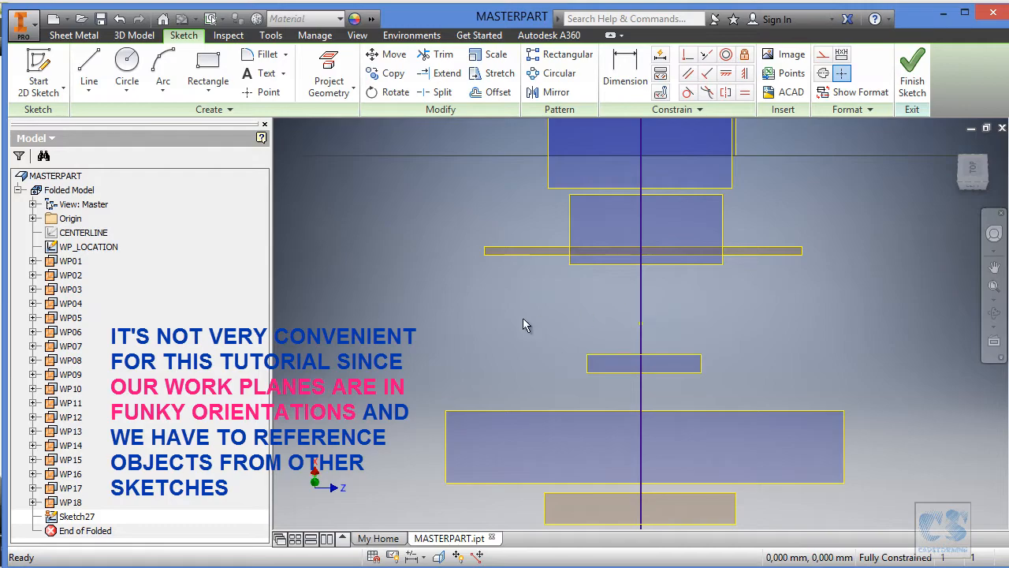
Draw a large three-point arc on WP01, with its open side facing the inner end of the plane's centre line.
mouse_move(755, 332)
shift+middle_down()
mouse_move(671, 333)
mouse_move(719, 333)
mouse_move(714, 215)
shift+middle_up()
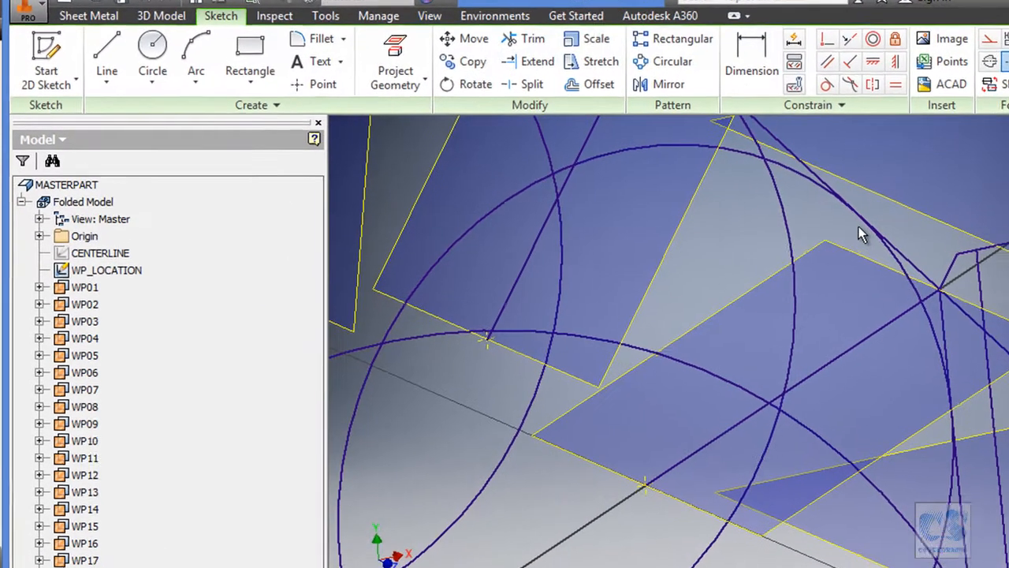
click(197, 52)
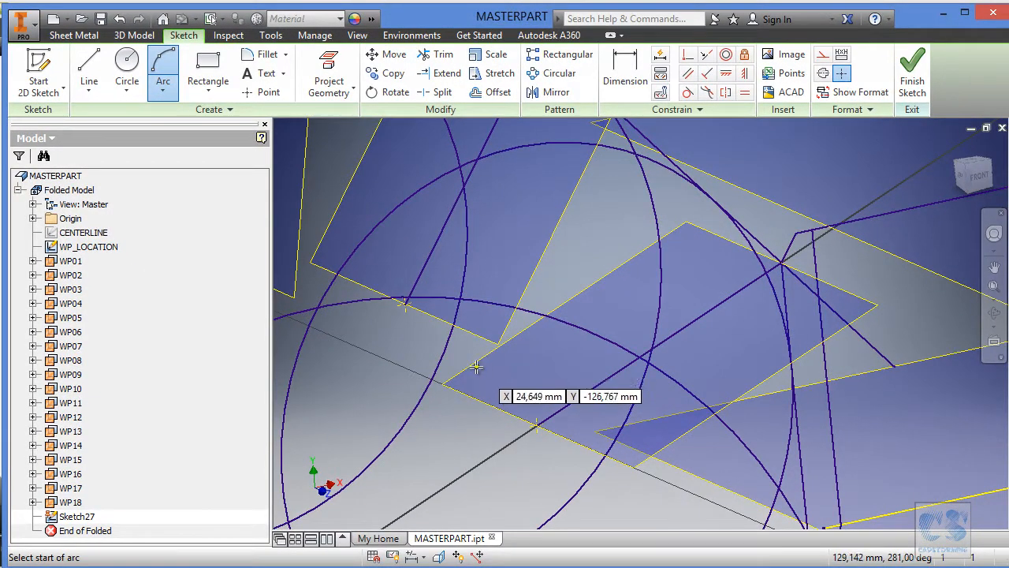
click(469, 363)
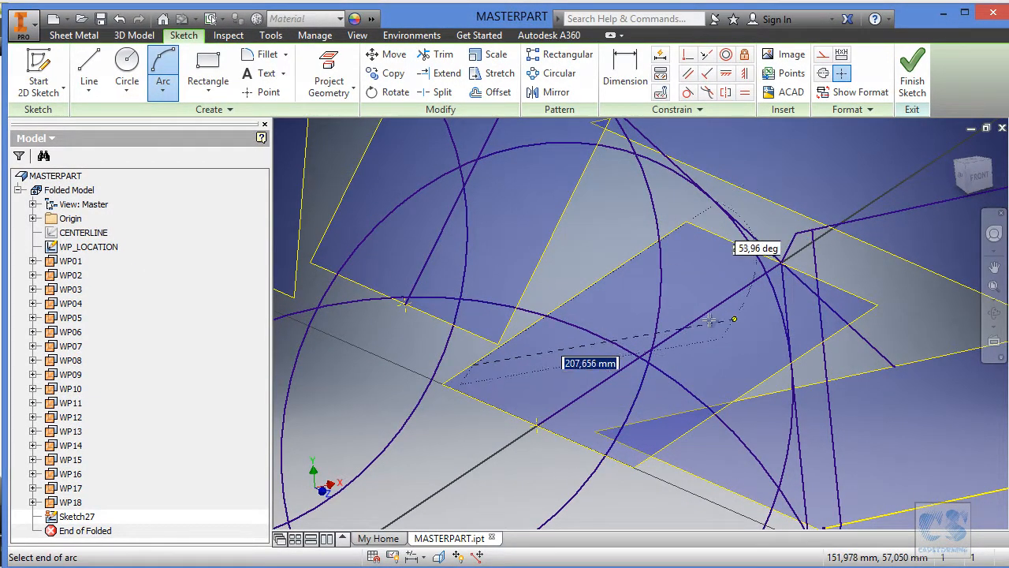
click(682, 508)
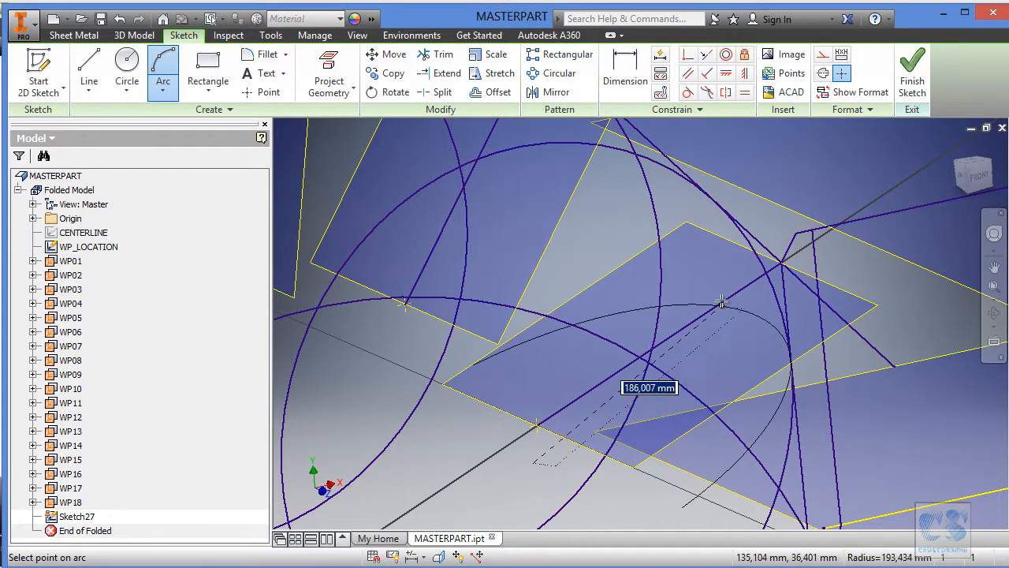
key(Escape)
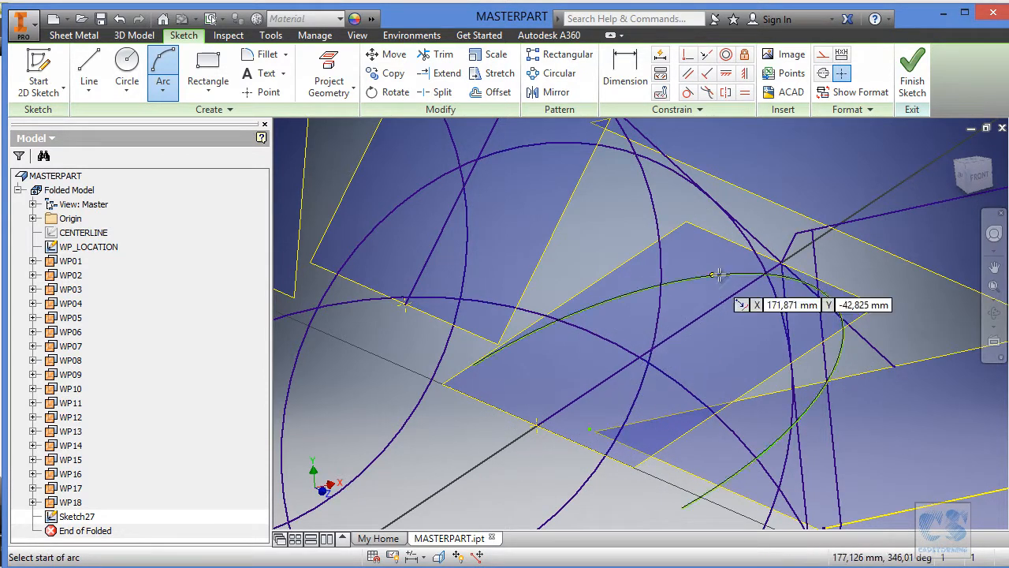
key(Escape)
Project the WP_LOCATION line lying on WP01 into the new sketch, and hide the WP_LOCATION sketch.
mouse_move(659, 386)
shift+middle_down()
mouse_move(756, 276)
mouse_move(809, 259)
mouse_move(797, 272)
mouse_move(676, 293)
mouse_move(523, 394)
mouse_move(788, 248)
mouse_move(820, 241)
mouse_move(799, 252)
shift+middle_up()
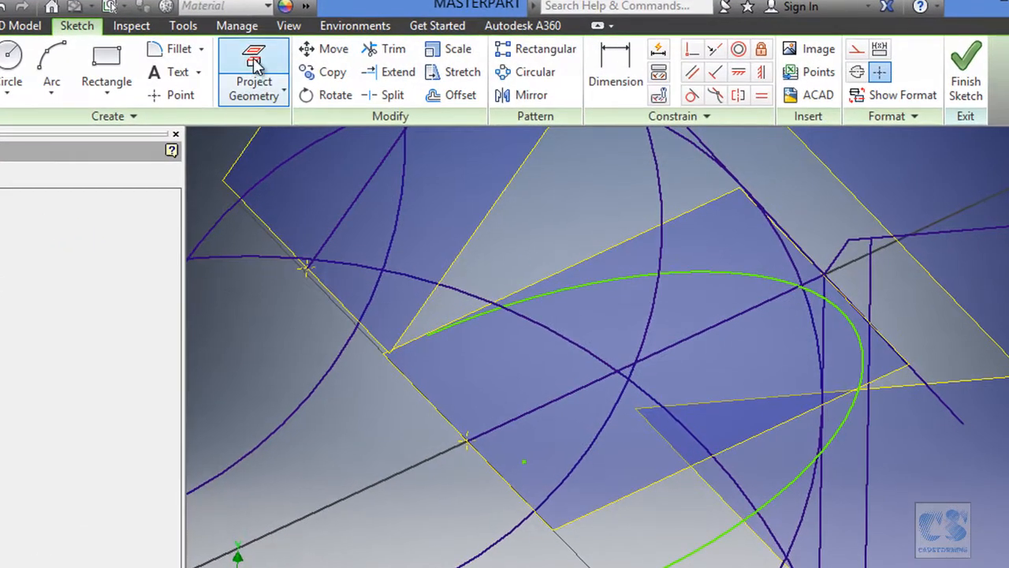
click(253, 65)
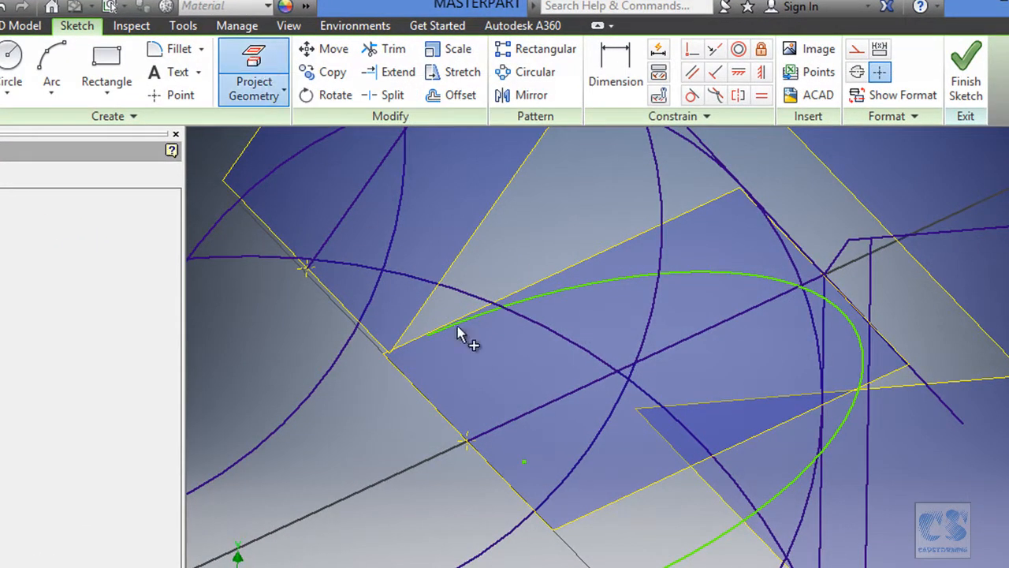
click(513, 423)
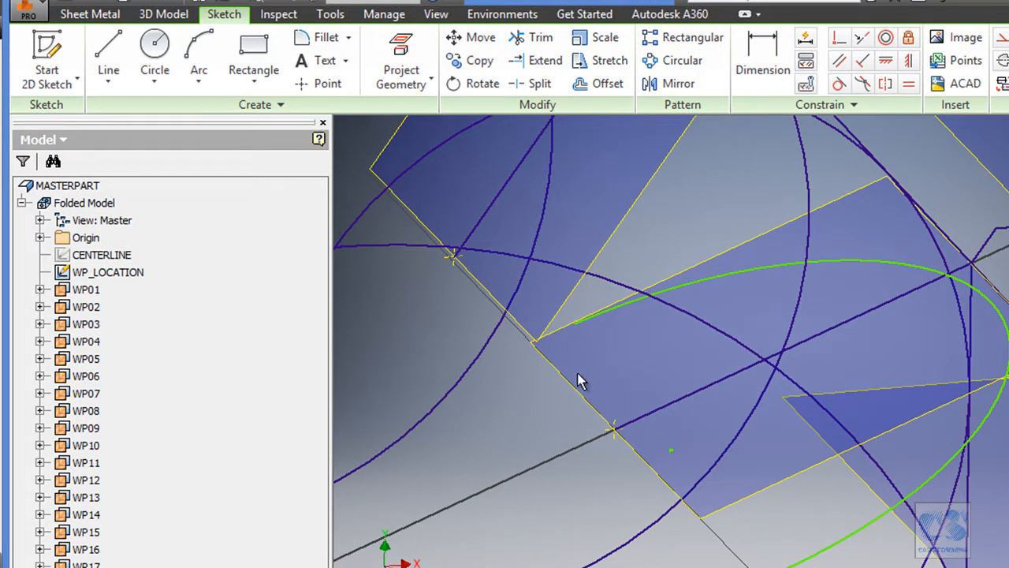
click(126, 275)
right_click(126, 274)
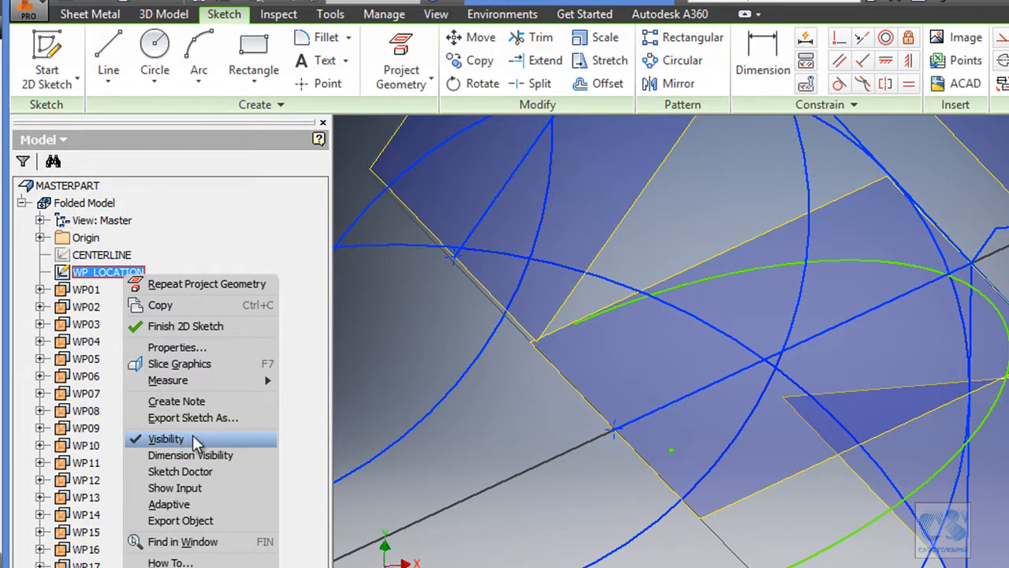
click(166, 439)
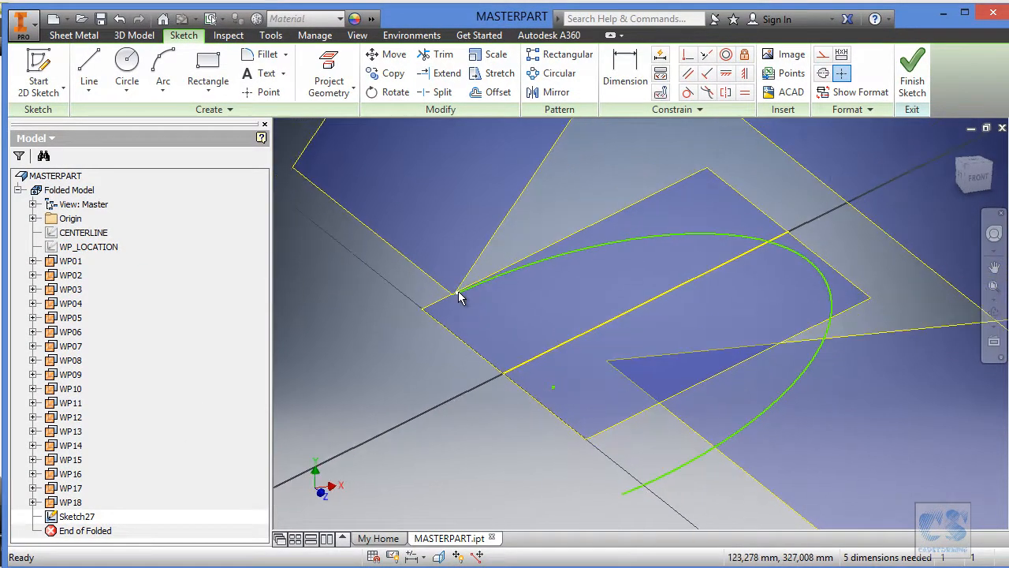
Stretch both open ends of the arc and connect them to the arc's centre with two lines about 183 mm long.
drag(462, 295, 337, 358)
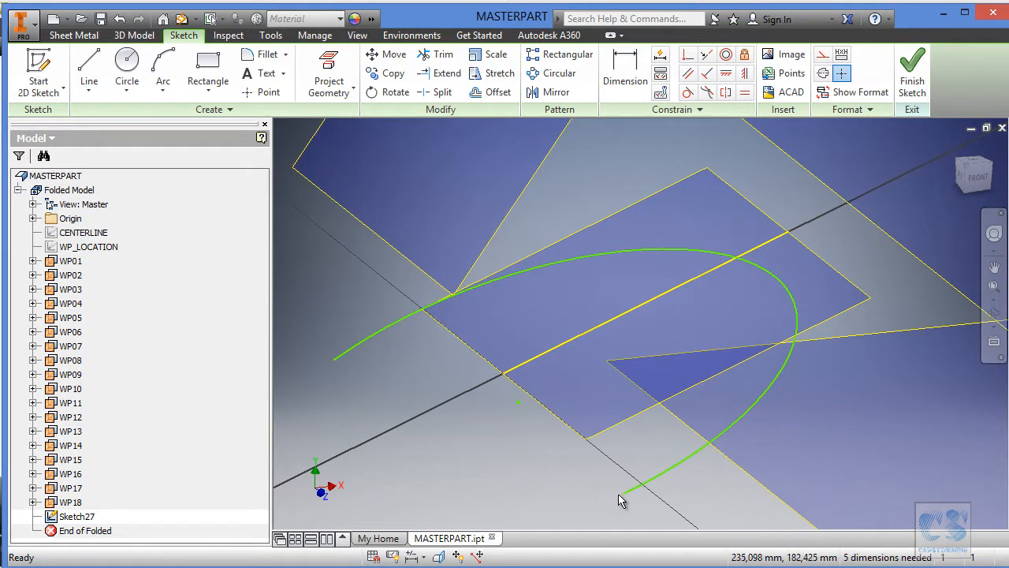
drag(625, 502, 540, 508)
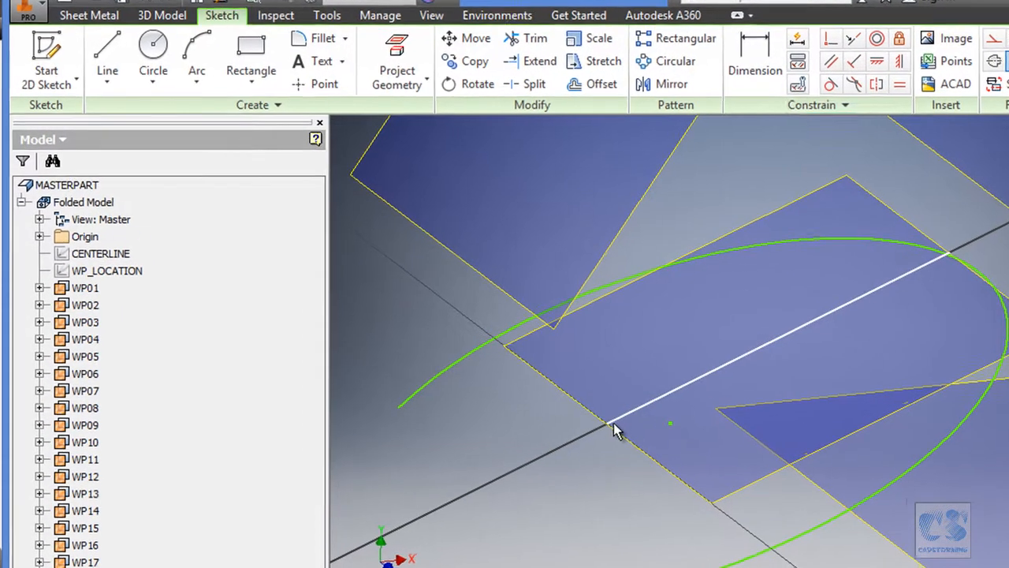
click(109, 54)
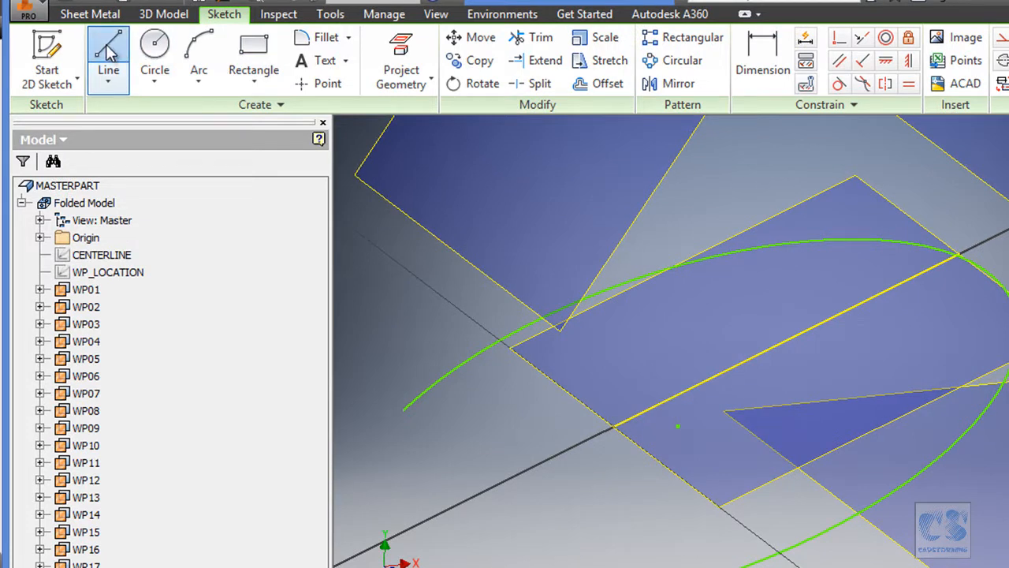
click(402, 411)
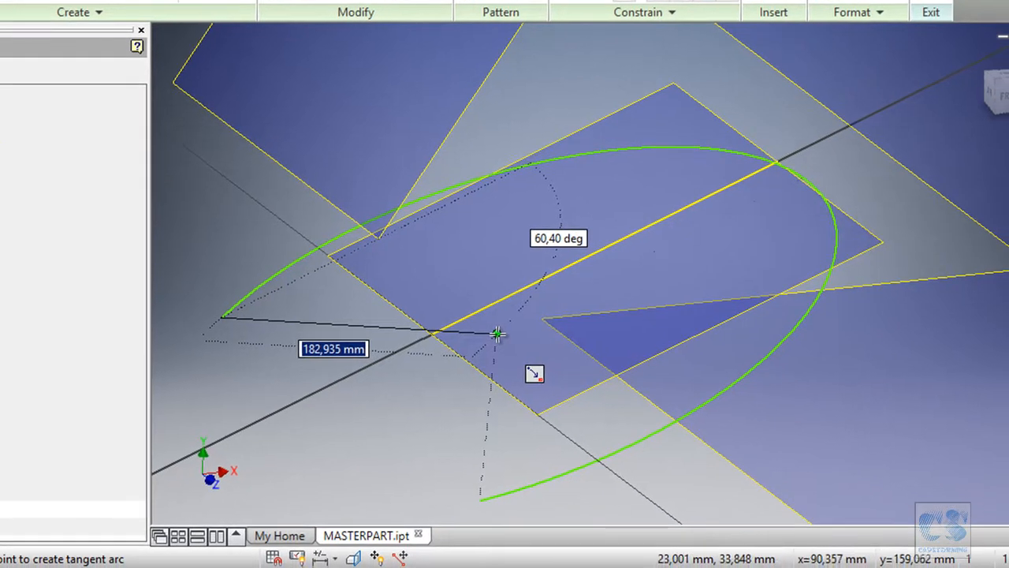
click(677, 426)
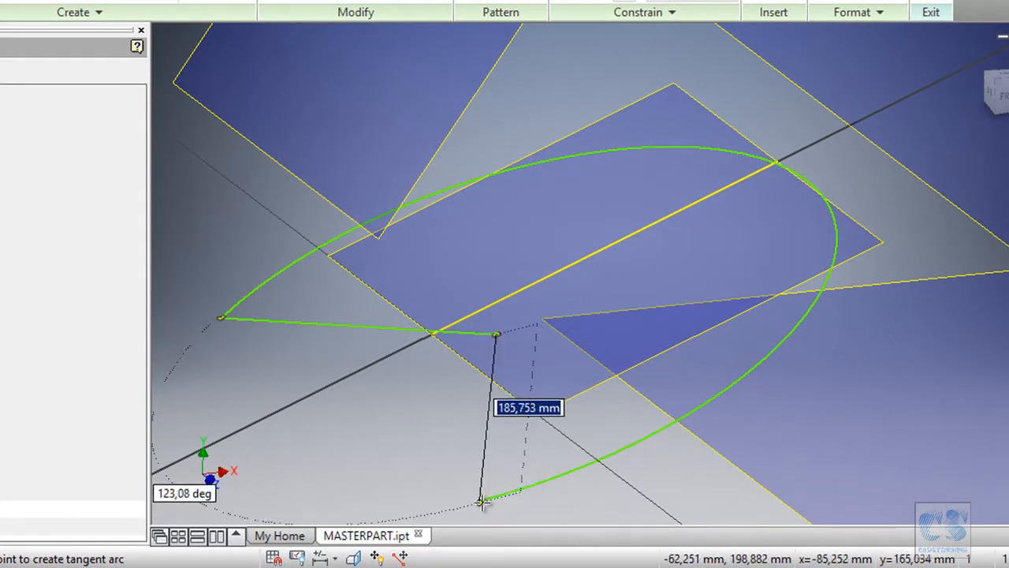
click(482, 502)
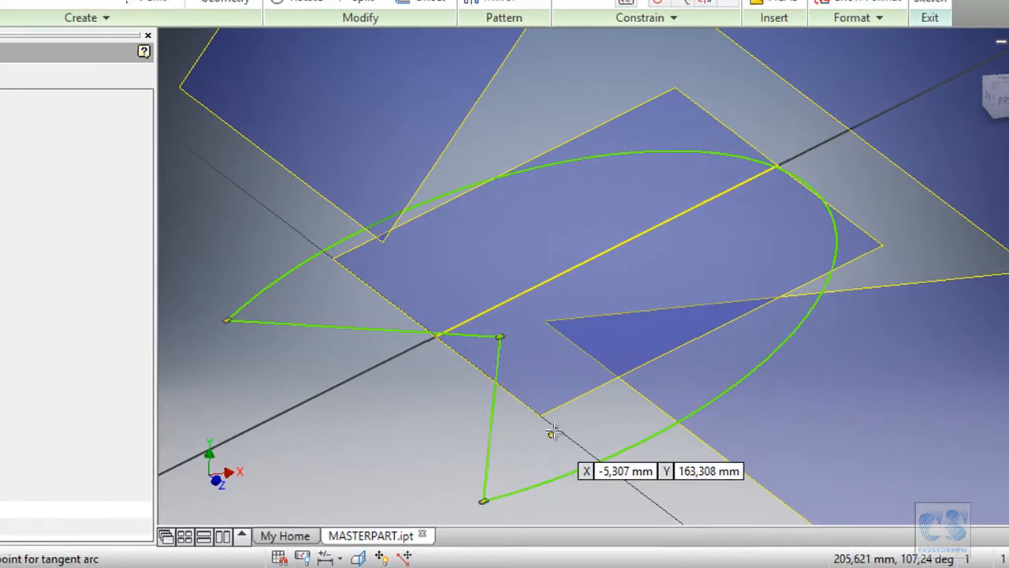
Dimension the opening angle between the two radial lines as the named parameter OP_angle=15.
mouse_move(554, 431)
shift+middle_down()
mouse_move(442, 471)
mouse_move(561, 381)
mouse_move(448, 392)
shift+middle_up()
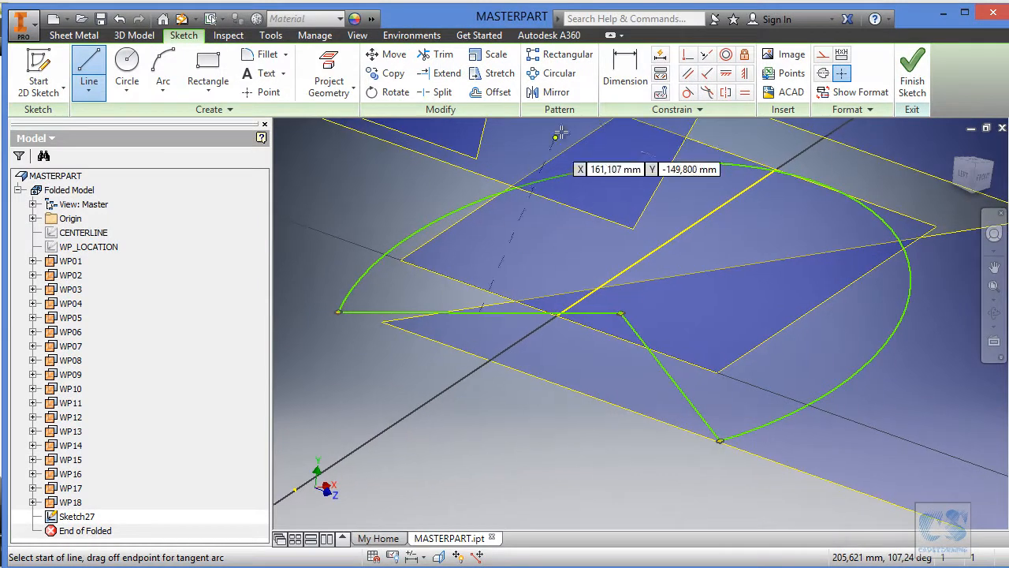
click(625, 75)
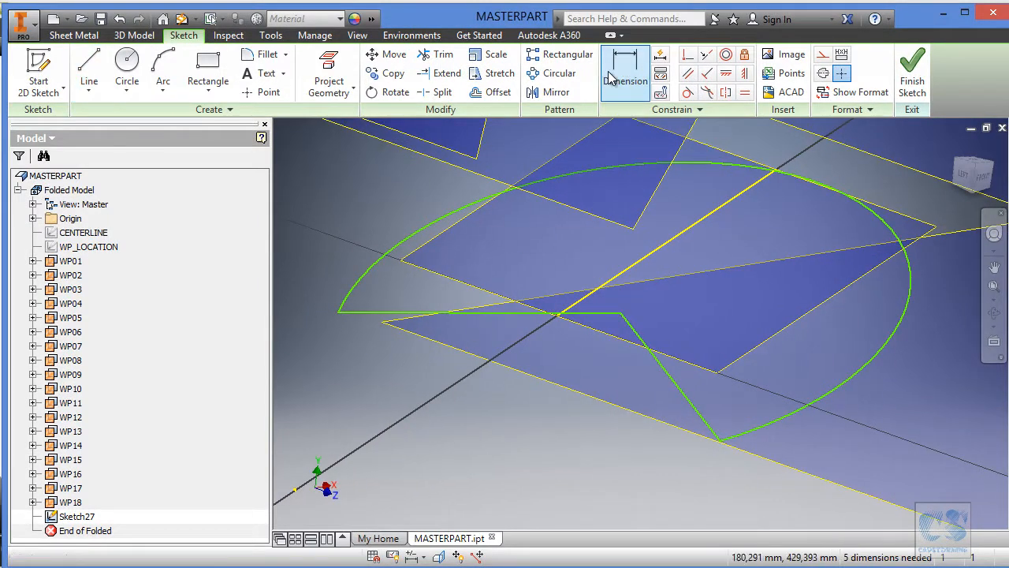
click(362, 312)
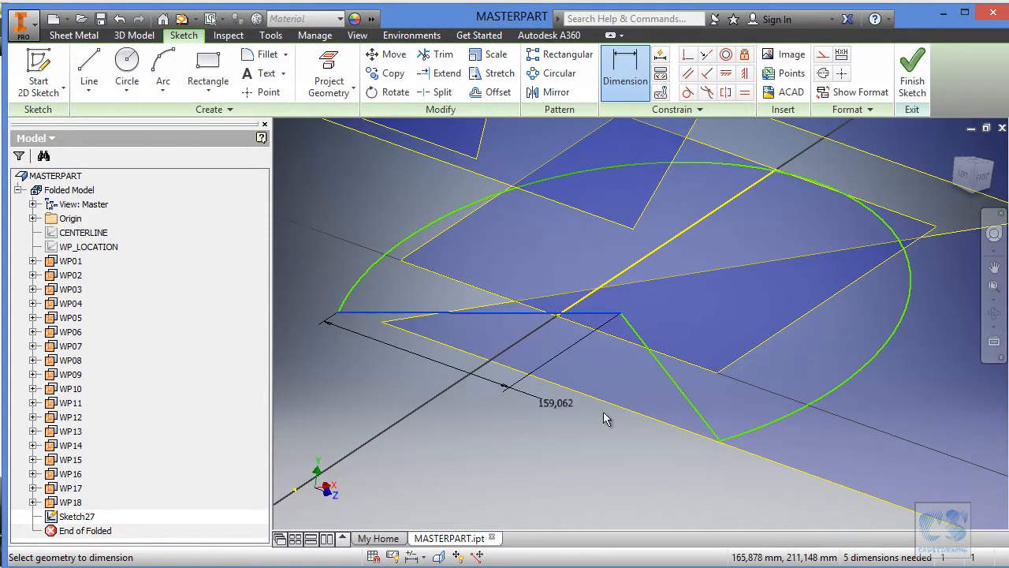
click(699, 414)
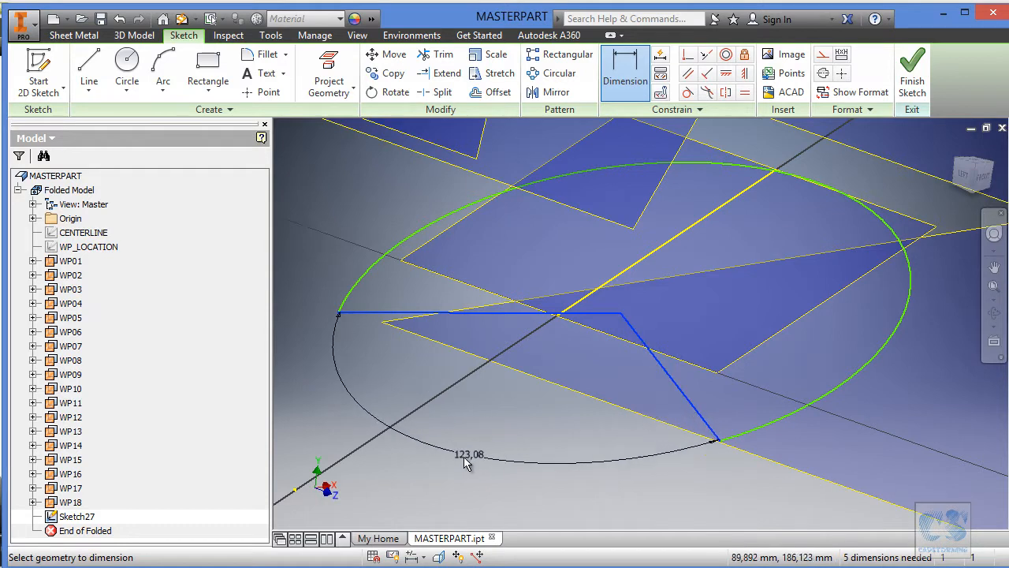
click(447, 477)
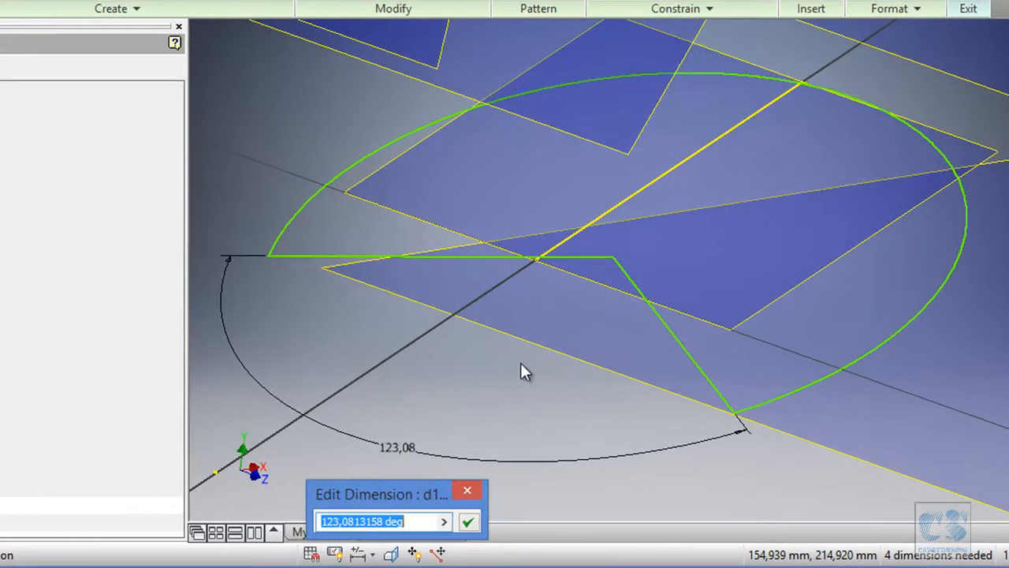
key(BackSpace)
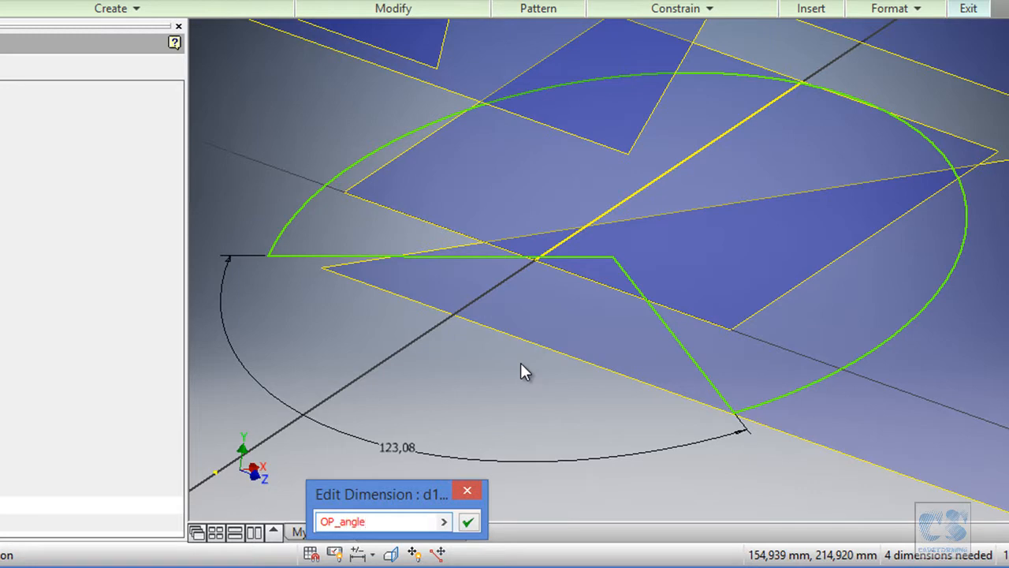
text(OP_angle=15)
key(Return)
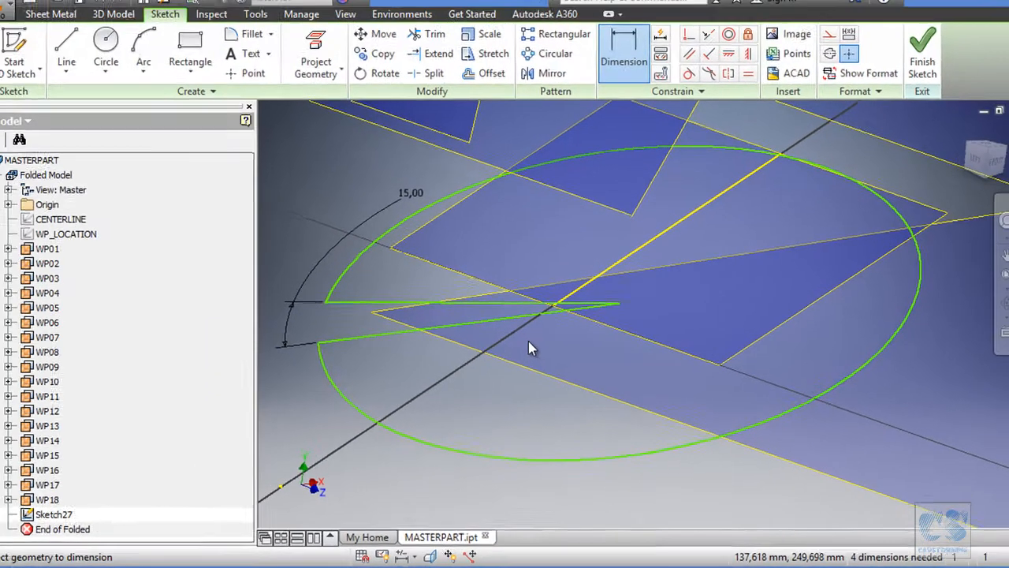
key(Escape)
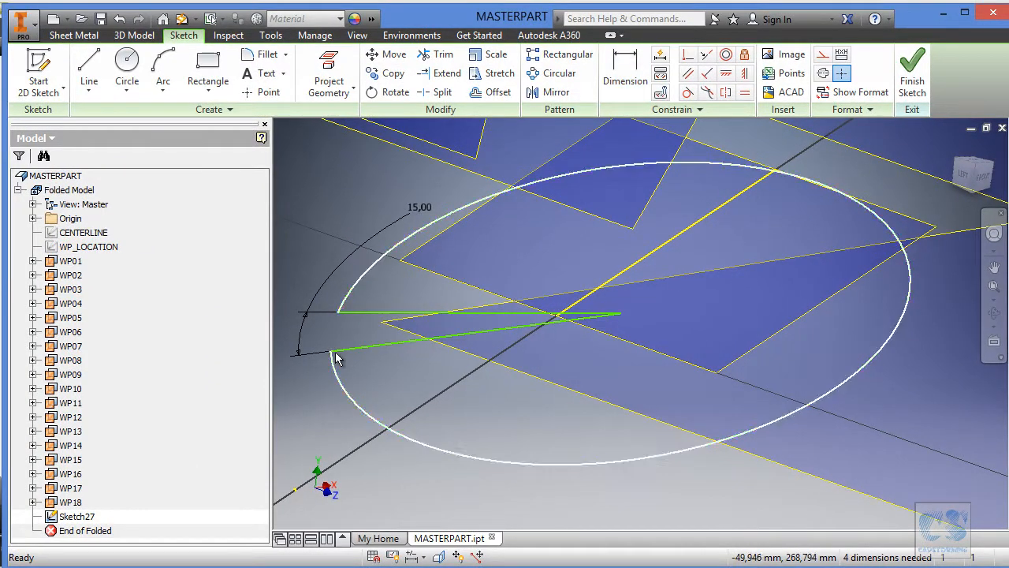
Test the arc's remaining freedom by moving its centre and lower open end around the sketch.
mouse_move(335, 359)
mouse_down()
mouse_move(568, 347)
mouse_move(720, 318)
mouse_up()
drag(862, 314, 686, 230)
drag(662, 225, 662, 226)
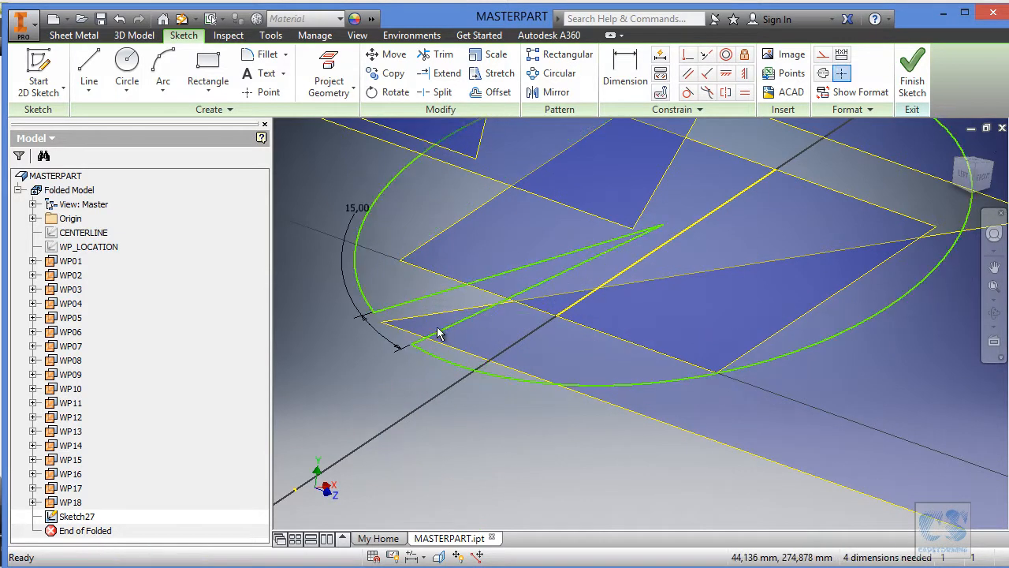
drag(413, 345, 468, 400)
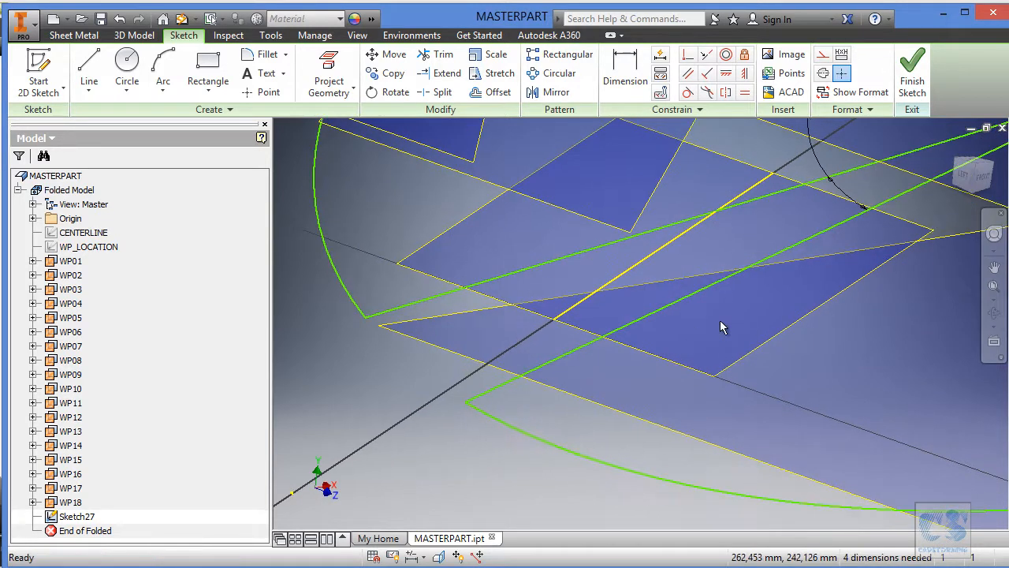
scroll(937, 252, up, 3)
Make the arc's centre coincident with the projected line's inner end, and the arc coincident with its outer end.
mouse_move(901, 229)
mouse_down()
mouse_move(676, 289)
mouse_move(573, 373)
mouse_up()
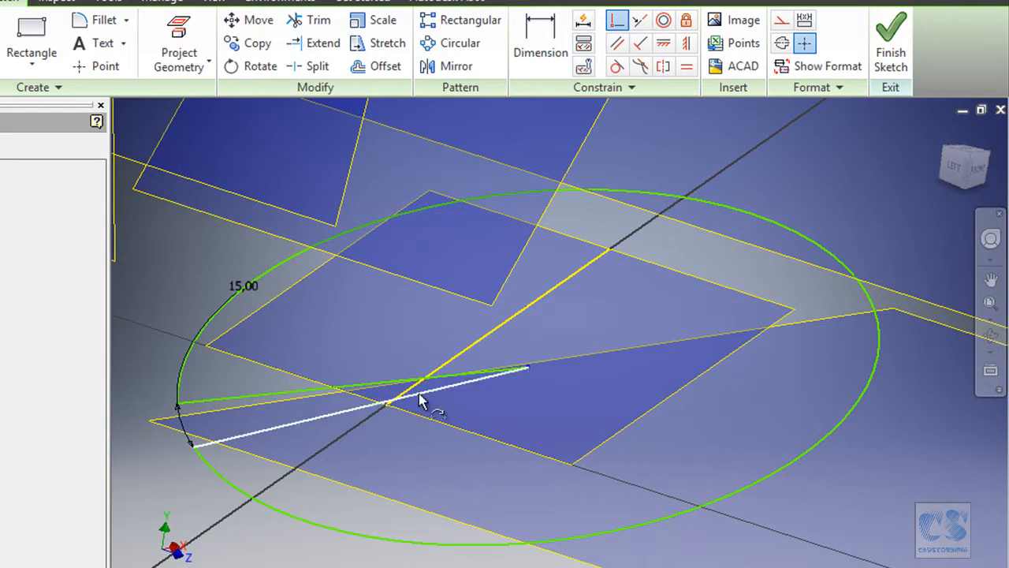
click(389, 405)
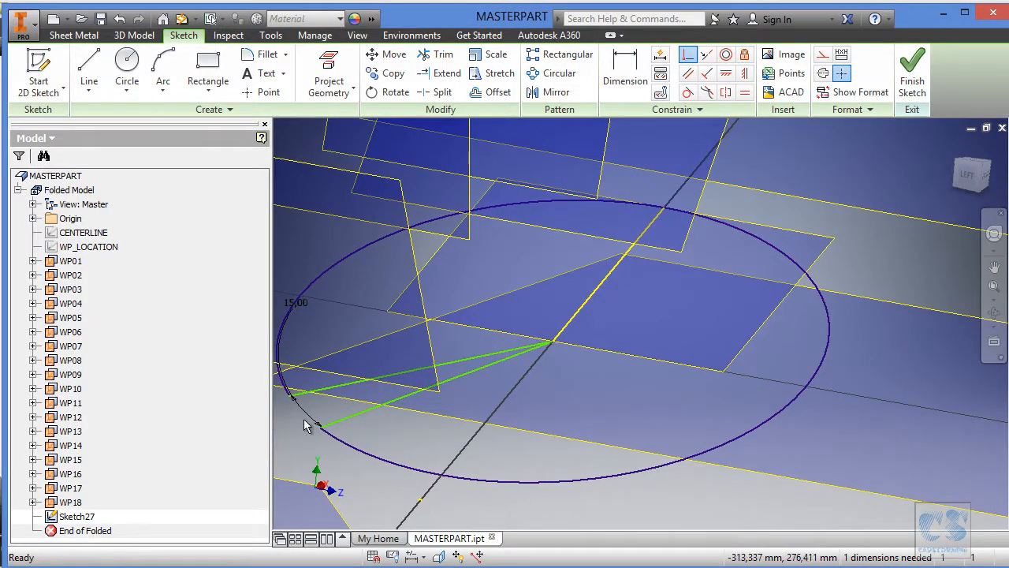
Swing the arc's opening around to the inner side and make the two radial lines symmetric about the projected line.
mouse_move(330, 433)
mouse_down()
mouse_move(399, 481)
mouse_move(464, 497)
mouse_up()
mouse_move(543, 422)
shift+middle_down()
mouse_move(554, 431)
mouse_move(633, 246)
mouse_move(567, 299)
mouse_move(629, 331)
mouse_move(587, 339)
shift+middle_up()
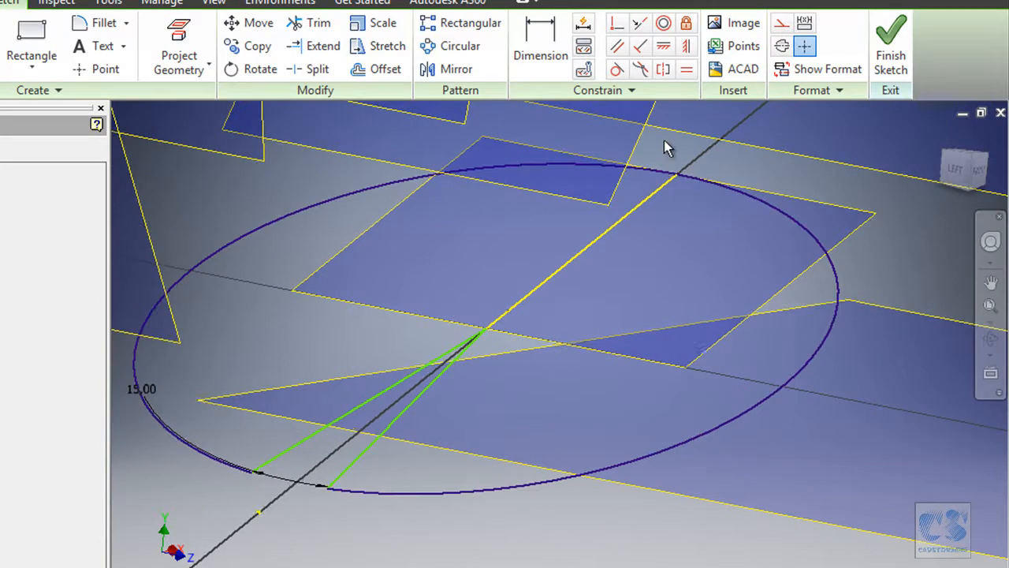
shift+middle_drag(668, 148, 684, 148)
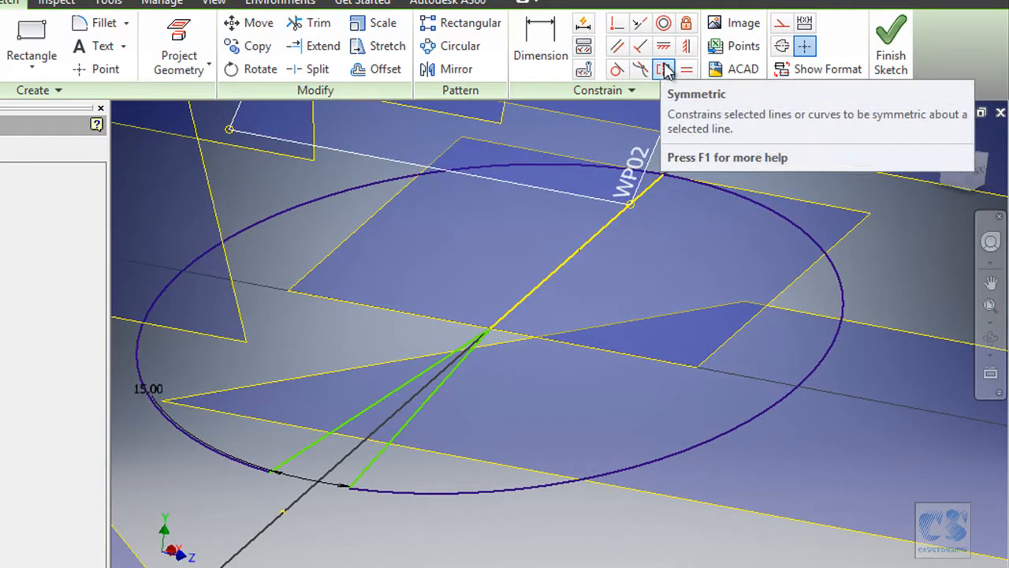
click(664, 69)
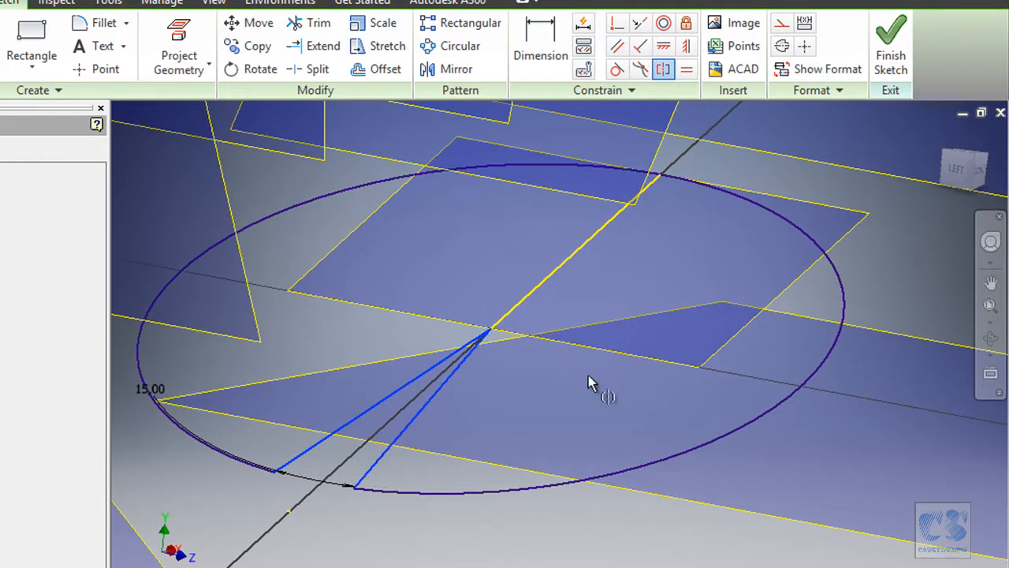
click(539, 293)
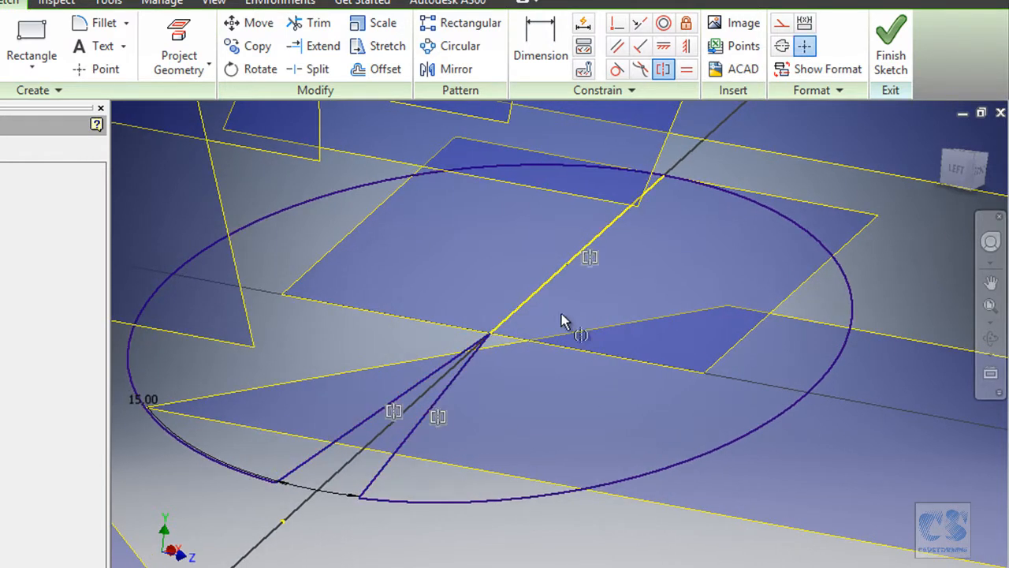
key(Escape)
Convert both radial lines of the arc to construction lines.
click(349, 433)
click(395, 455)
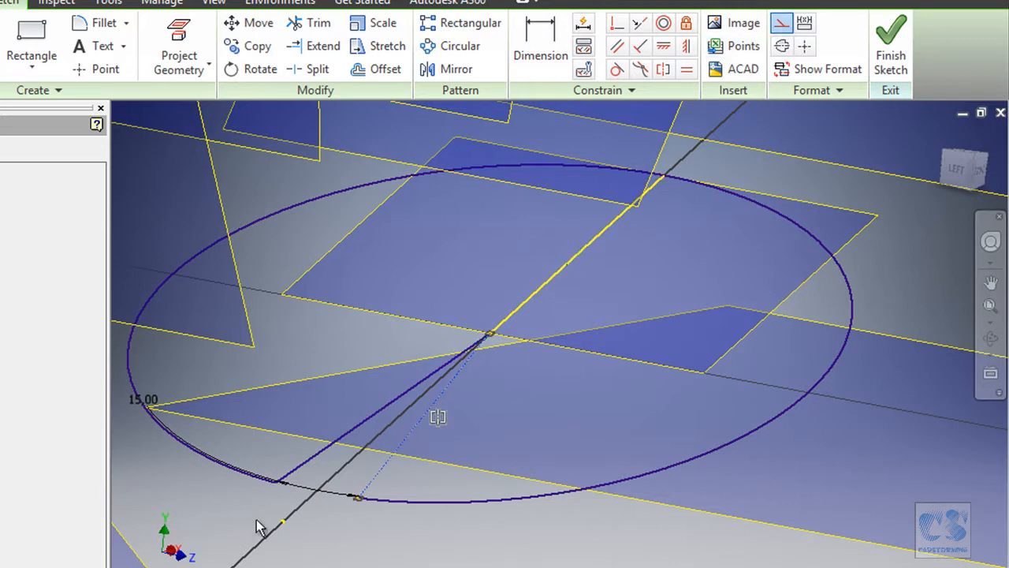
click(314, 462)
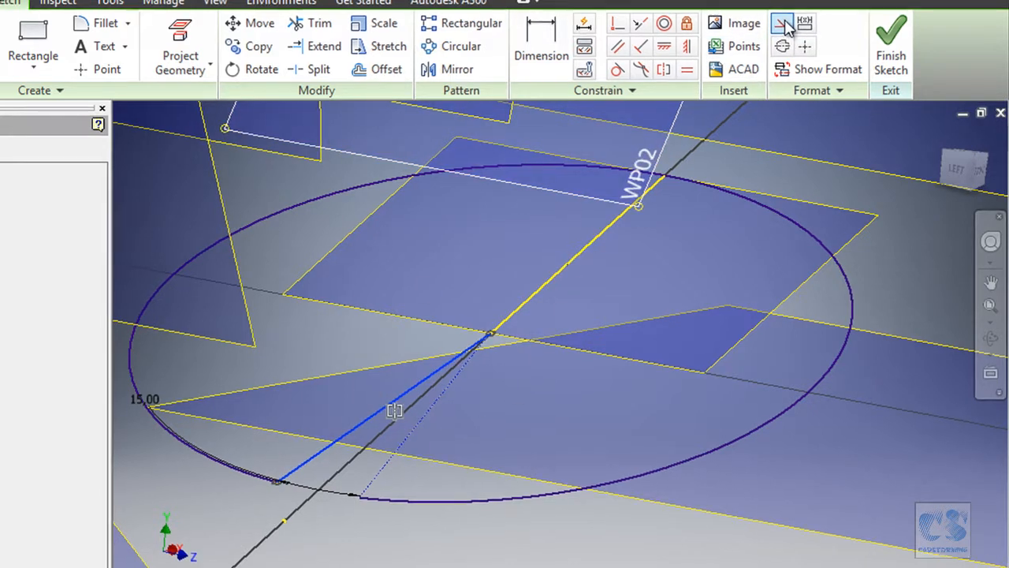
click(782, 24)
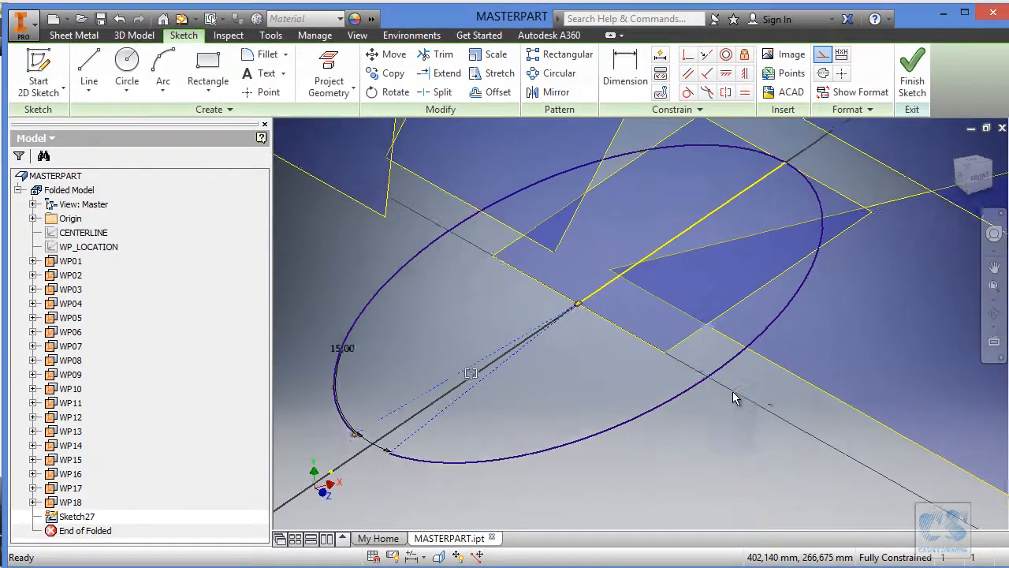
Finish the section sketch and rename it 01.
click(912, 79)
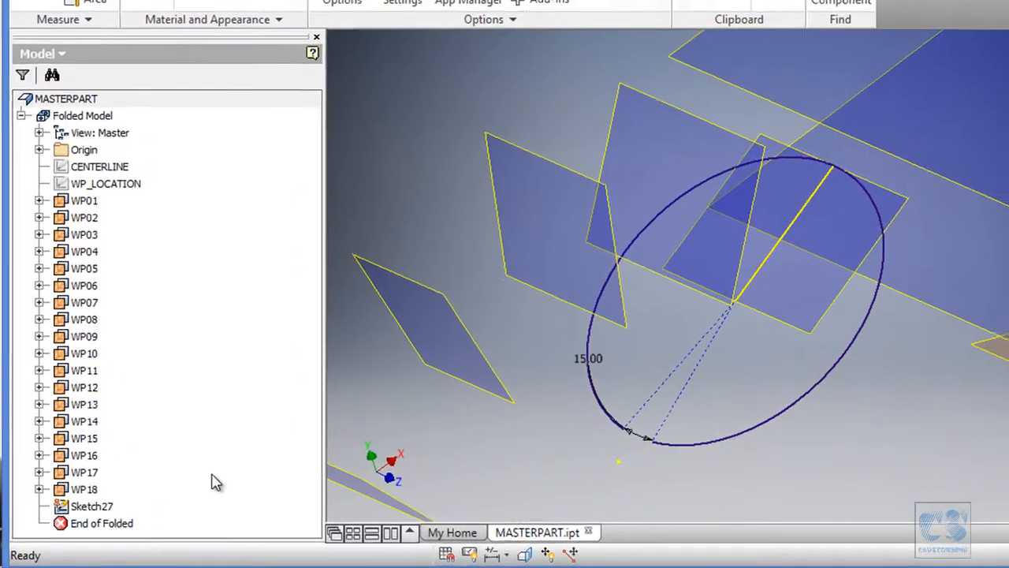
click(95, 507)
click(96, 507)
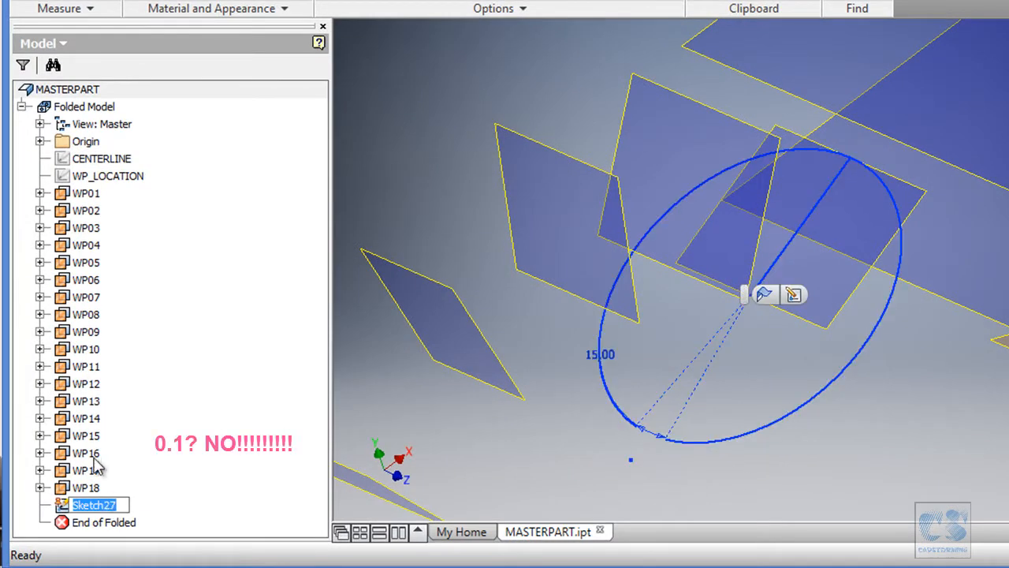
text(01)
key(Return)
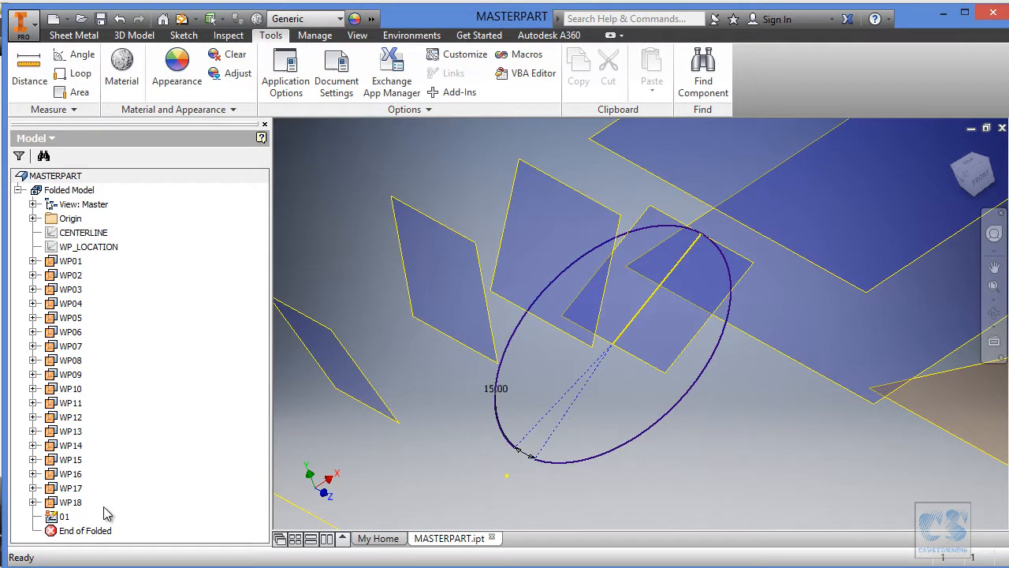
Copy sketch 01 and paste it onto work plane WP02.
scroll(552, 433, down, 7)
shift+middle_drag(648, 333, 826, 278)
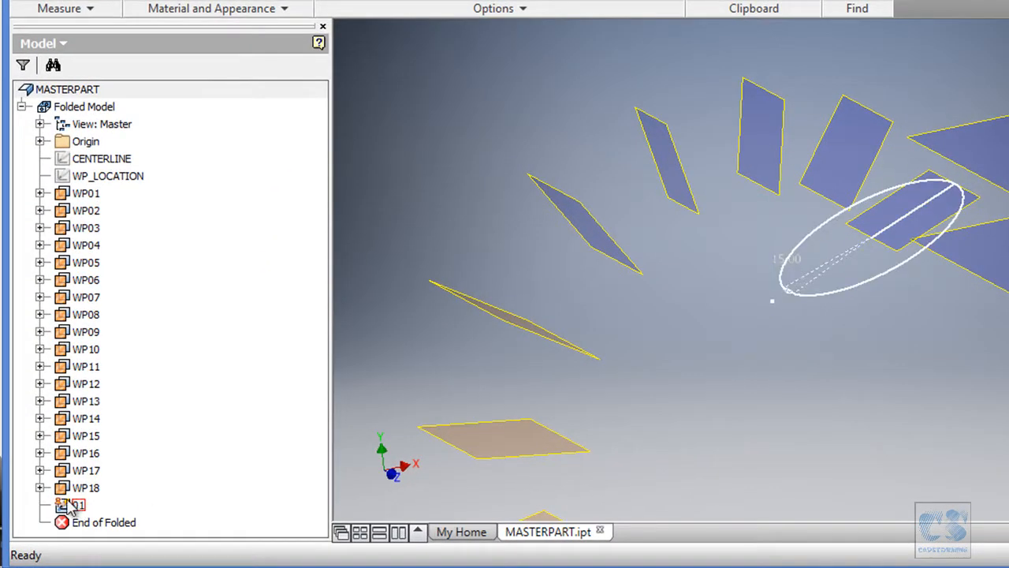
click(74, 505)
right_click(67, 503)
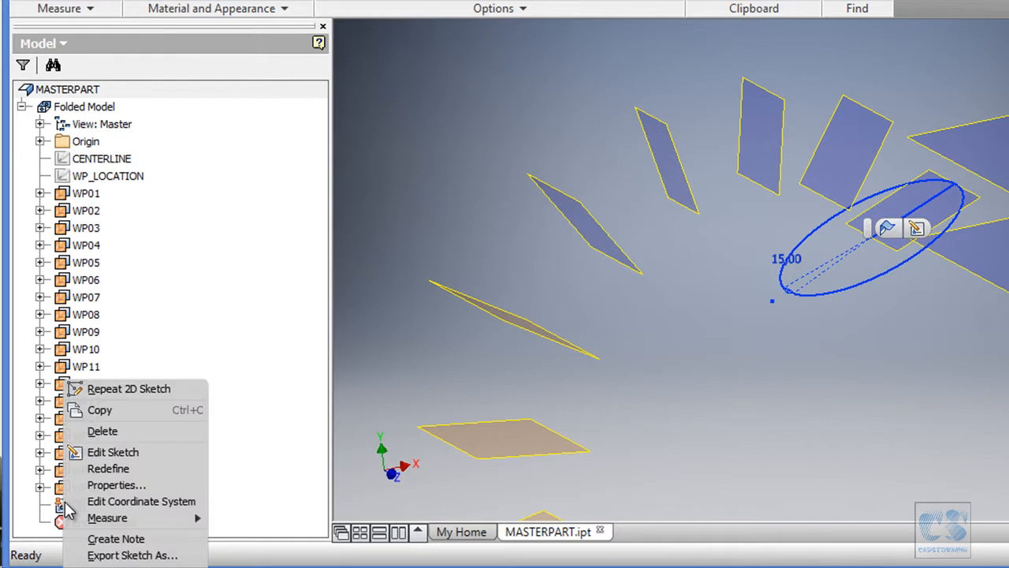
click(119, 408)
scroll(854, 115, down, 3)
click(693, 213)
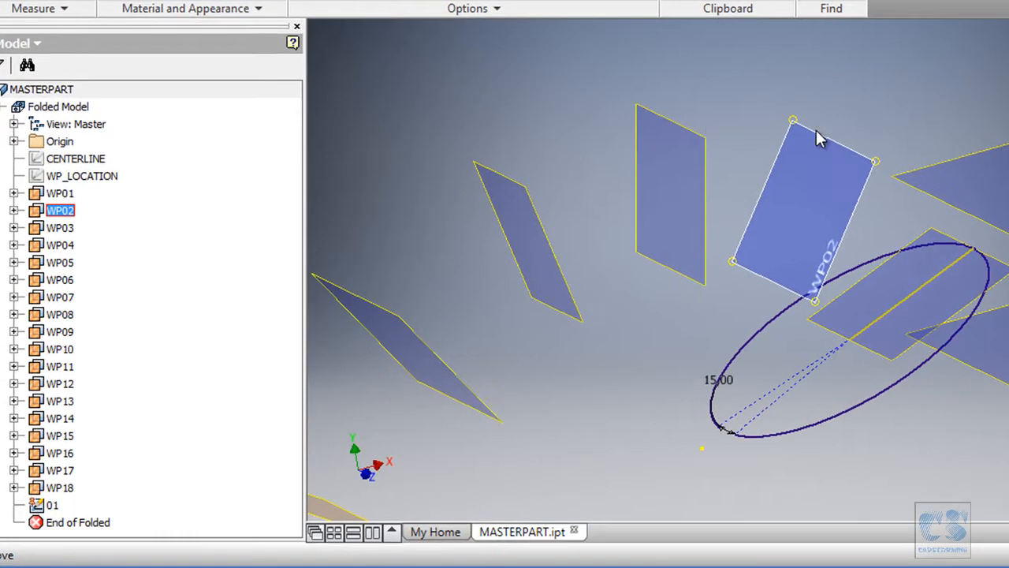
right_click(818, 139)
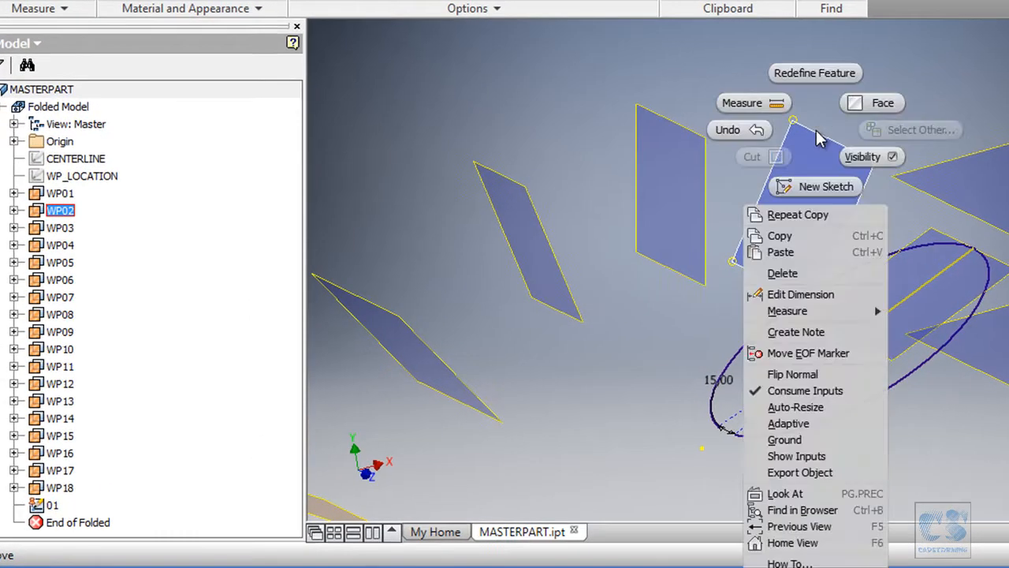
click(804, 254)
Paste the copied section sketch onto work plane WP03.
shift+middle_drag(915, 171, 714, 118)
click(719, 119)
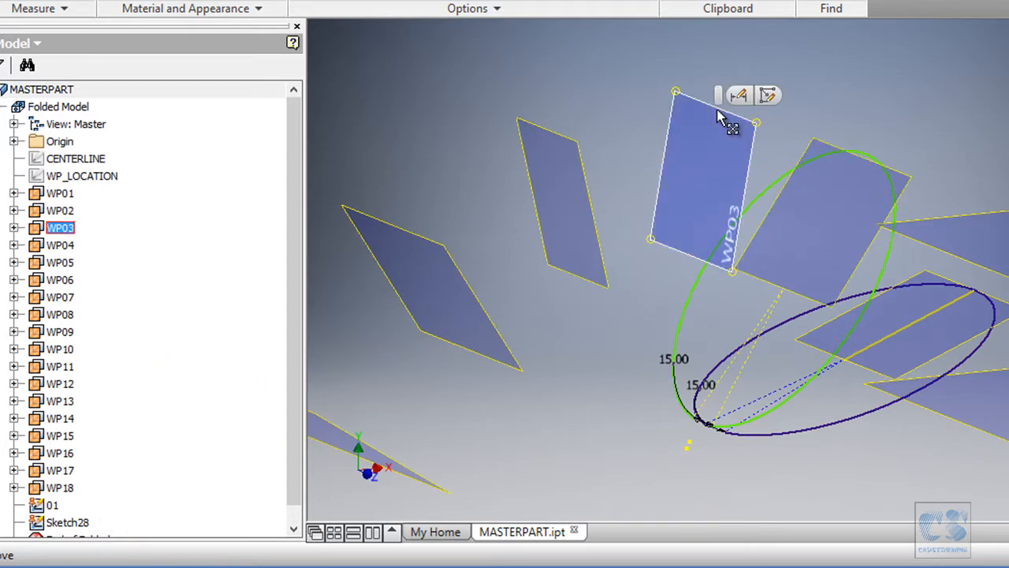
right_click(719, 116)
click(694, 230)
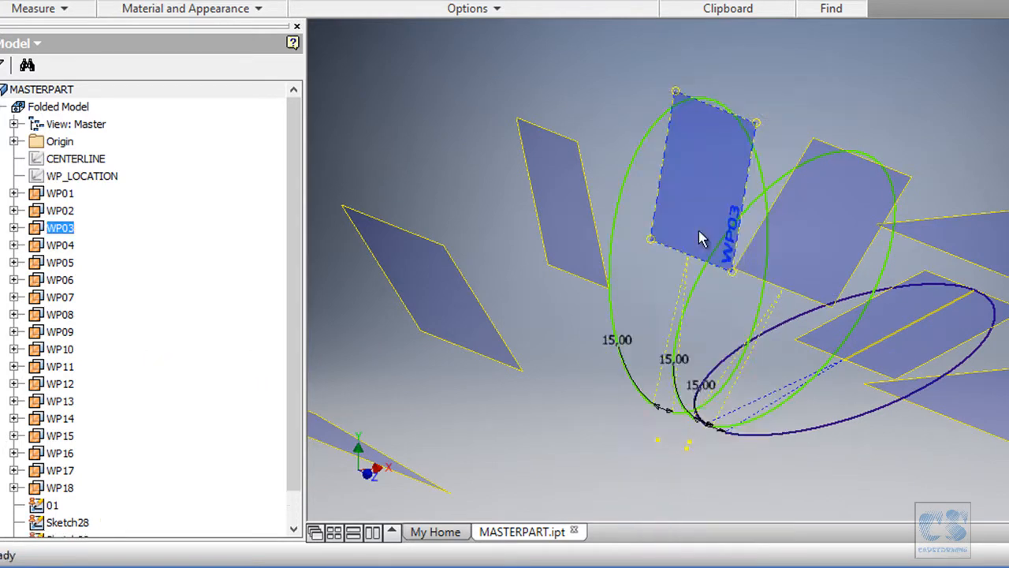
Paste the copied section sketch onto work plane WP04.
click(561, 124)
right_click(561, 124)
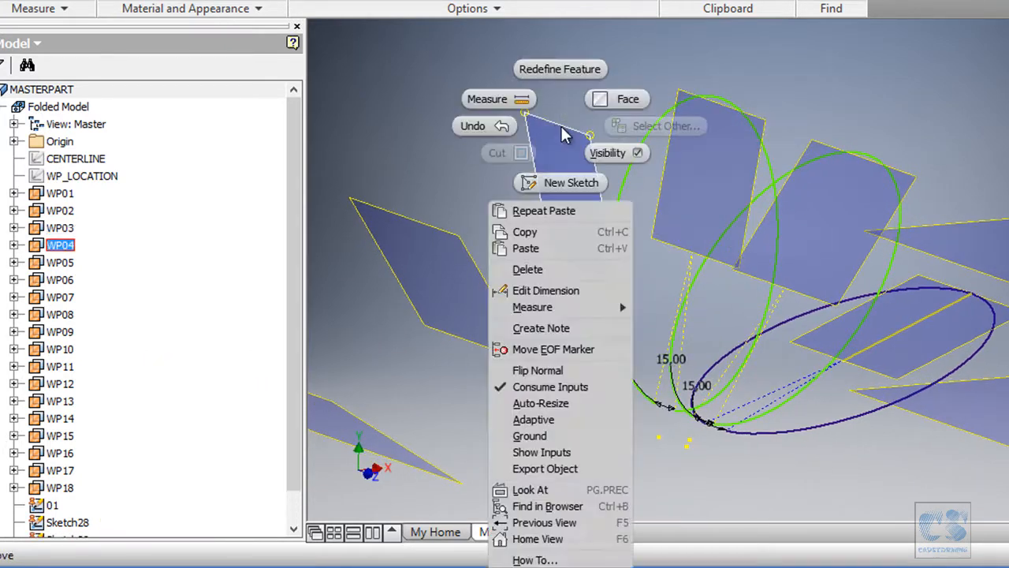
click(534, 261)
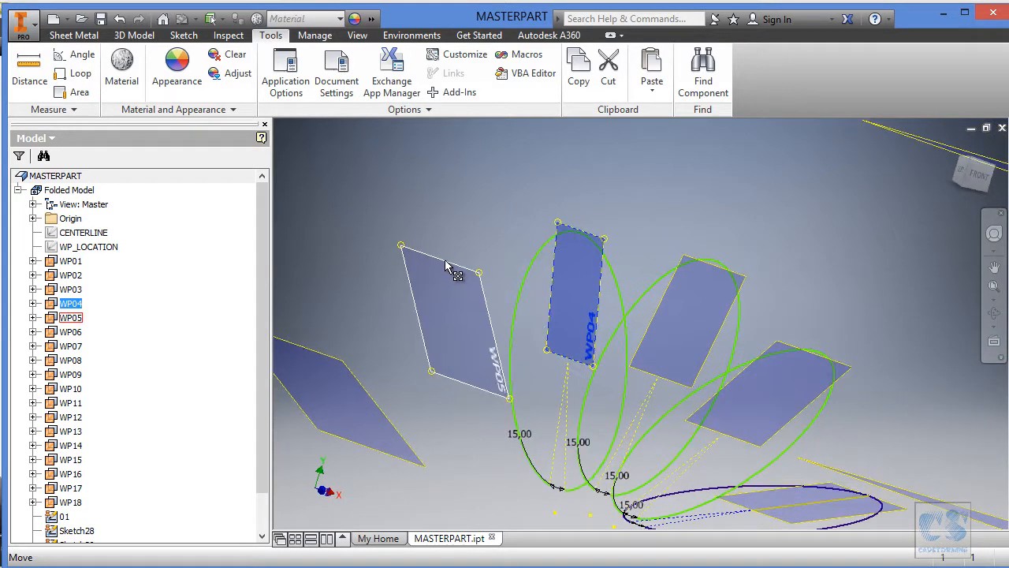
Try to paste the copied section sketch onto work plane WP05 while WP04 is still selected.
right_click(446, 265)
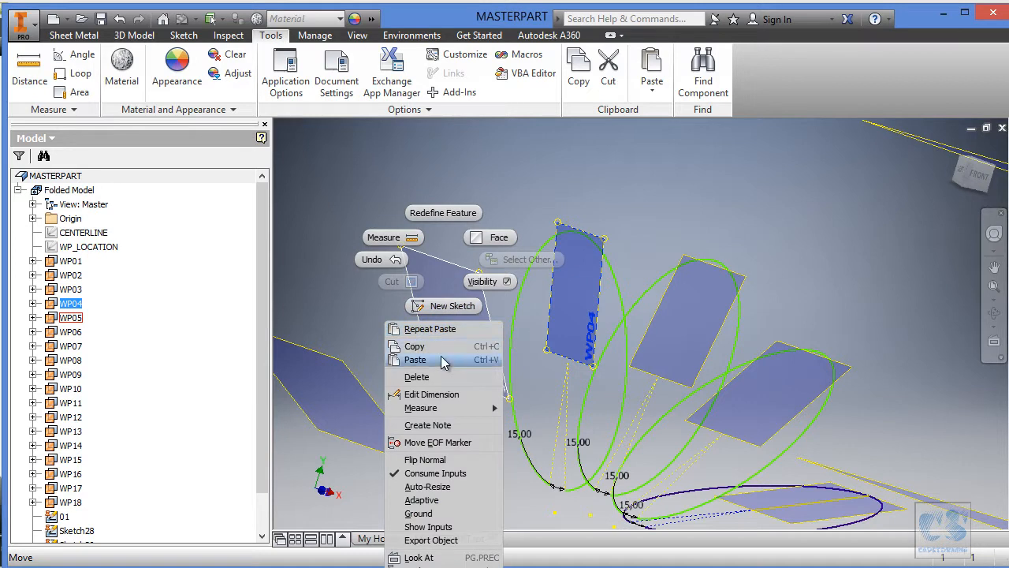
click(482, 304)
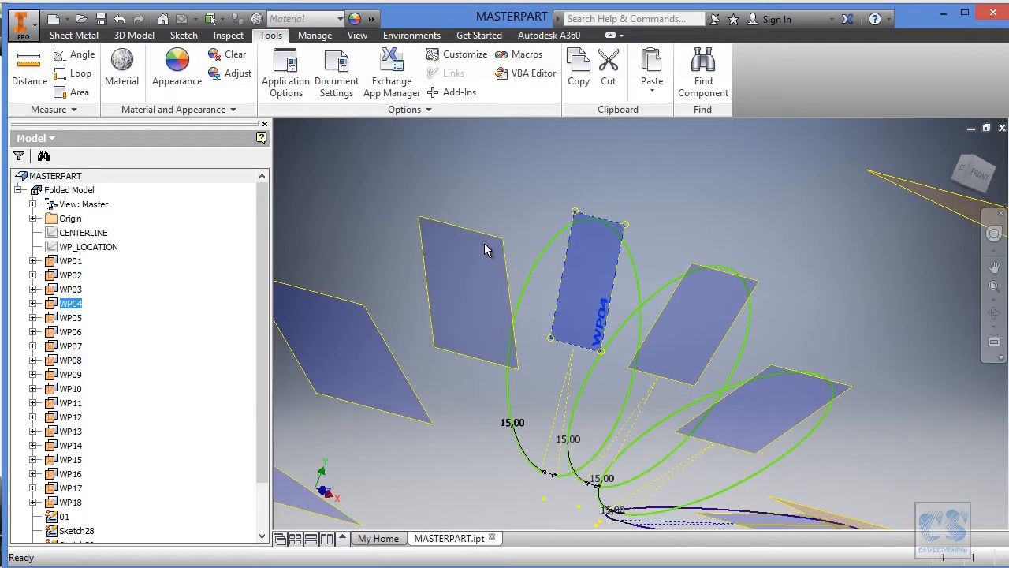
Delete Sketch31, the duplicate section sketch on work plane WP04.
scroll(153, 374, down, 2)
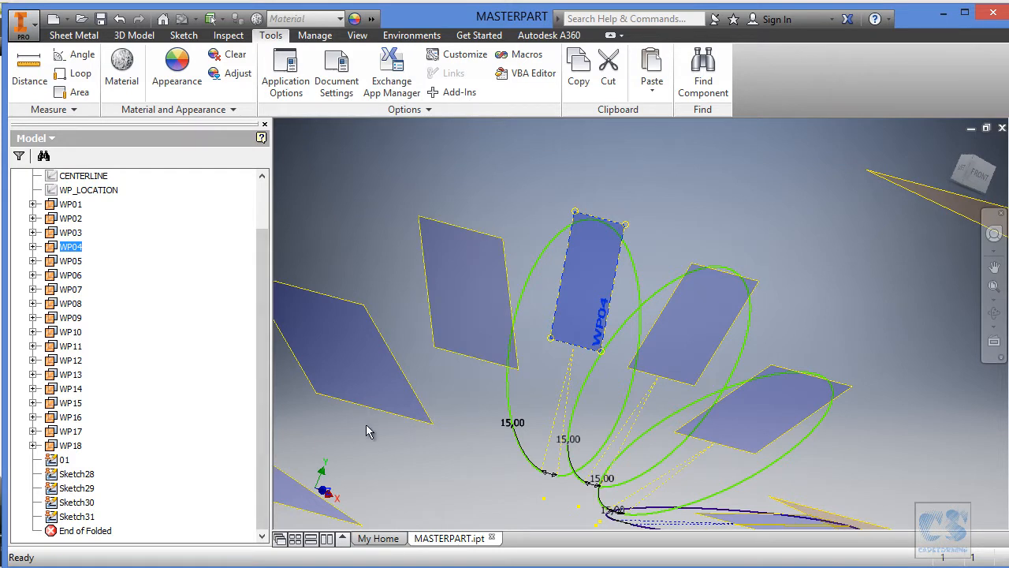
right_click(79, 517)
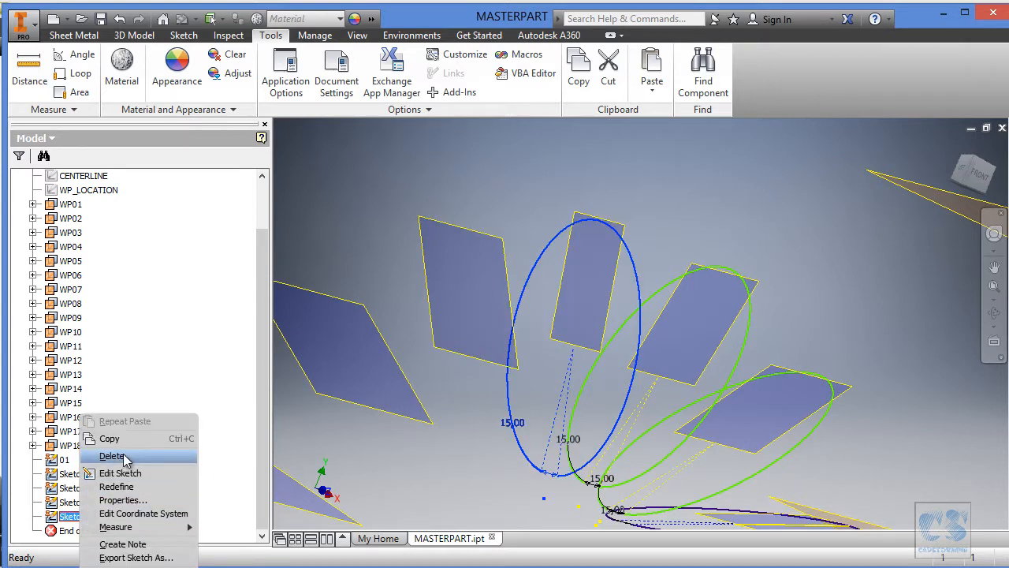
click(112, 456)
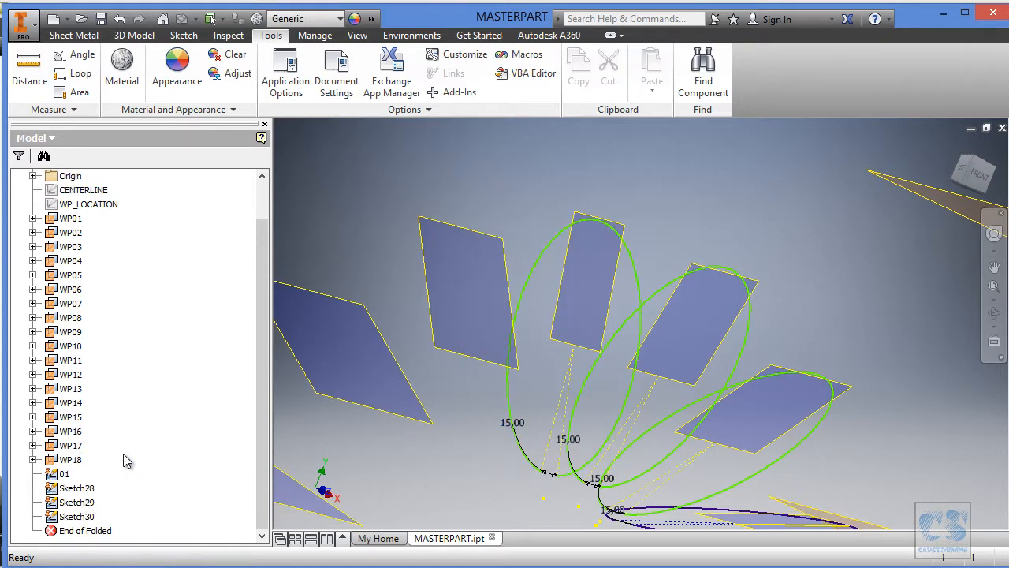
Select work plane WP05 and paste the copied section sketch onto it.
click(481, 239)
right_click(478, 238)
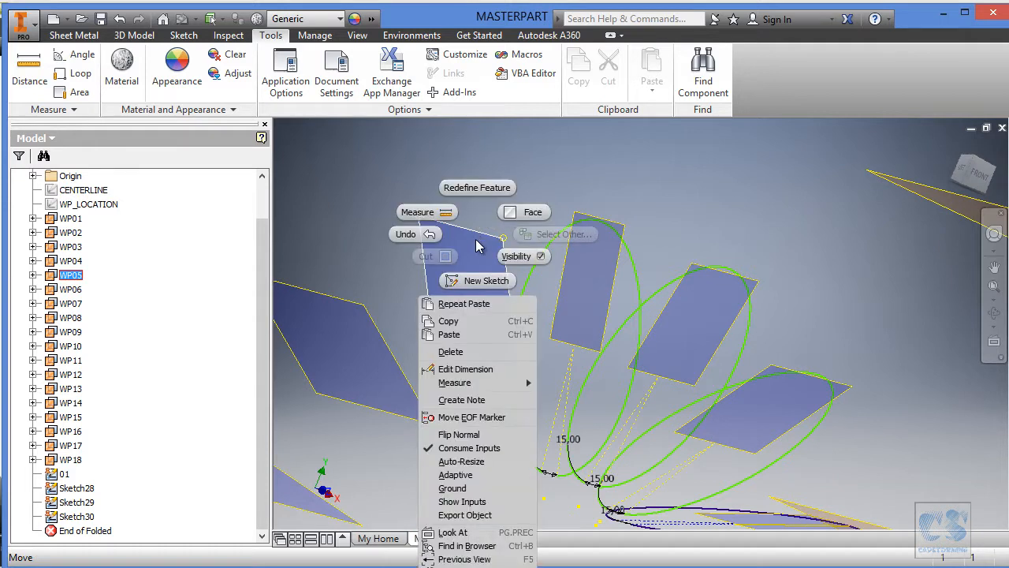
click(471, 334)
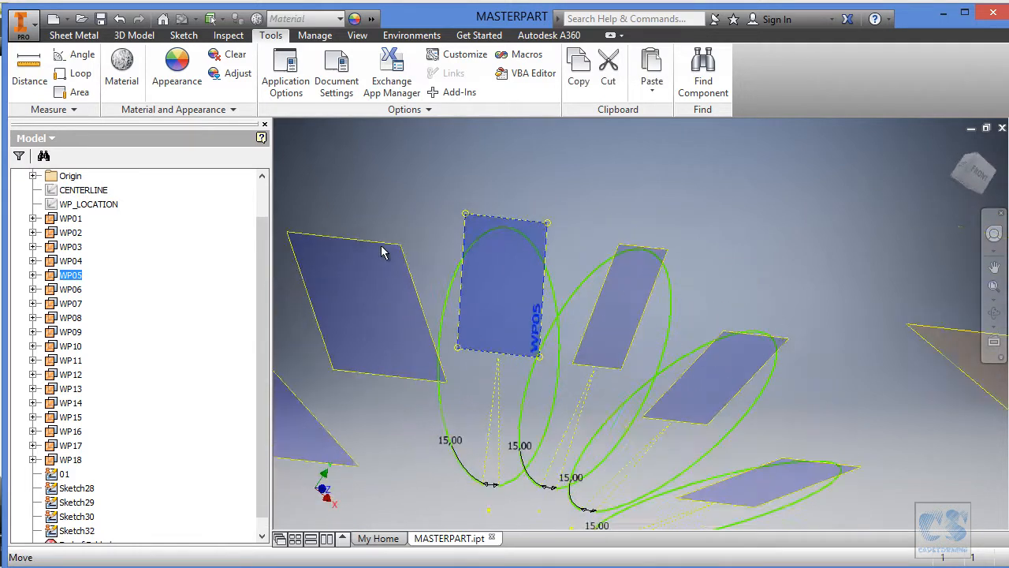
Paste the copied section sketch onto work plane WP06.
click(387, 274)
right_click(387, 273)
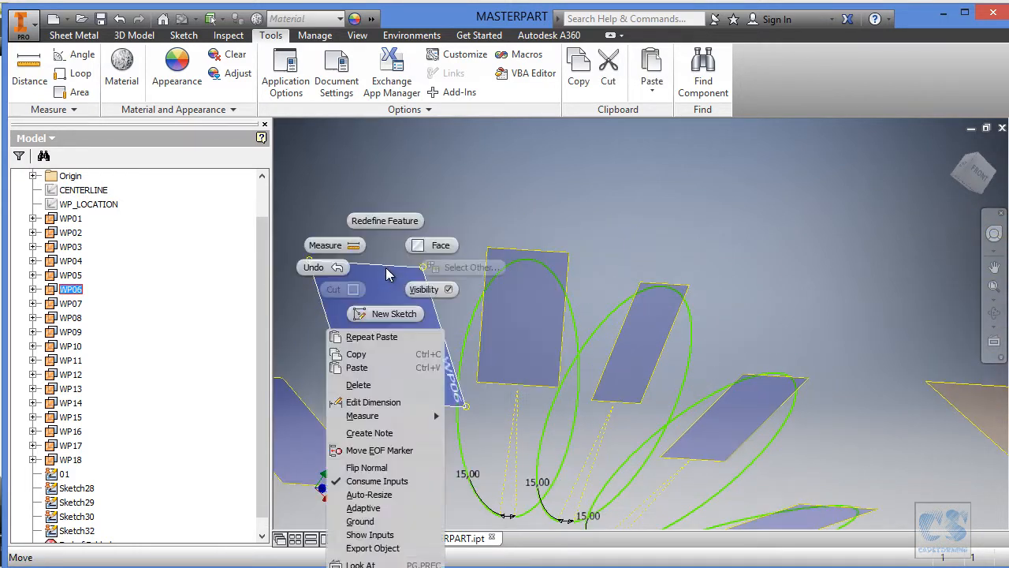
click(377, 366)
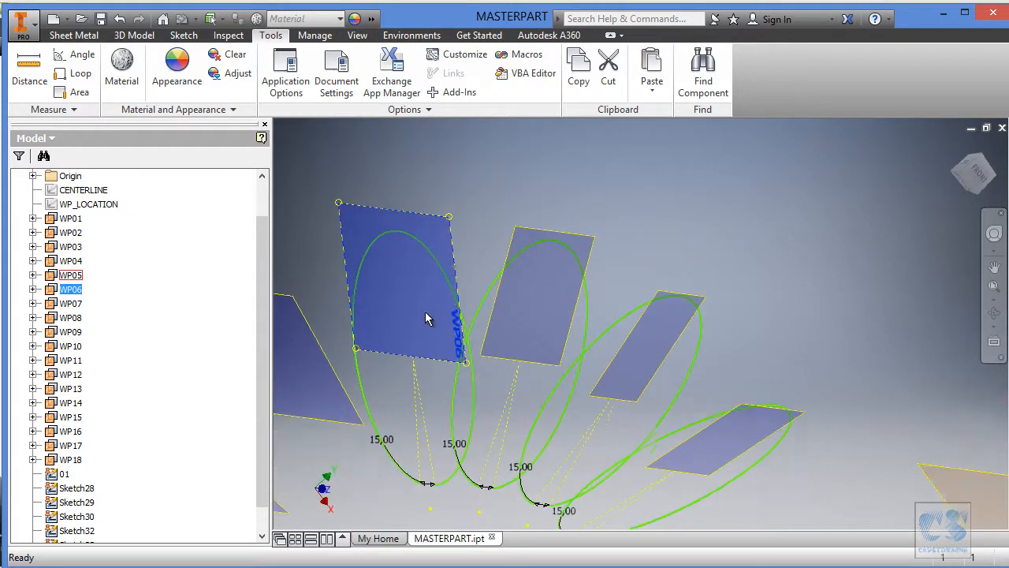
Select work plane WP07 and paste the copied section sketch onto it.
click(379, 254)
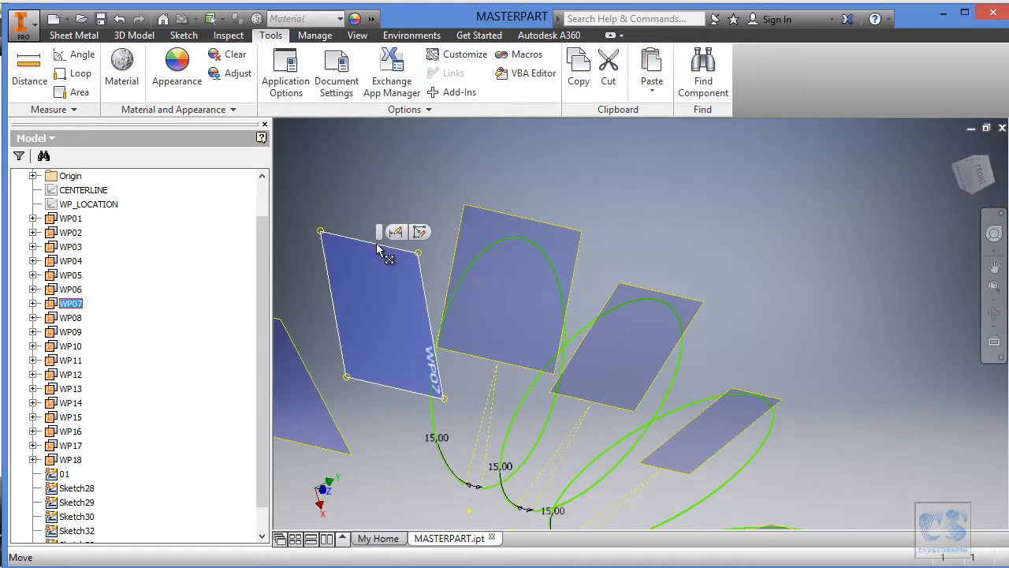
right_click(377, 260)
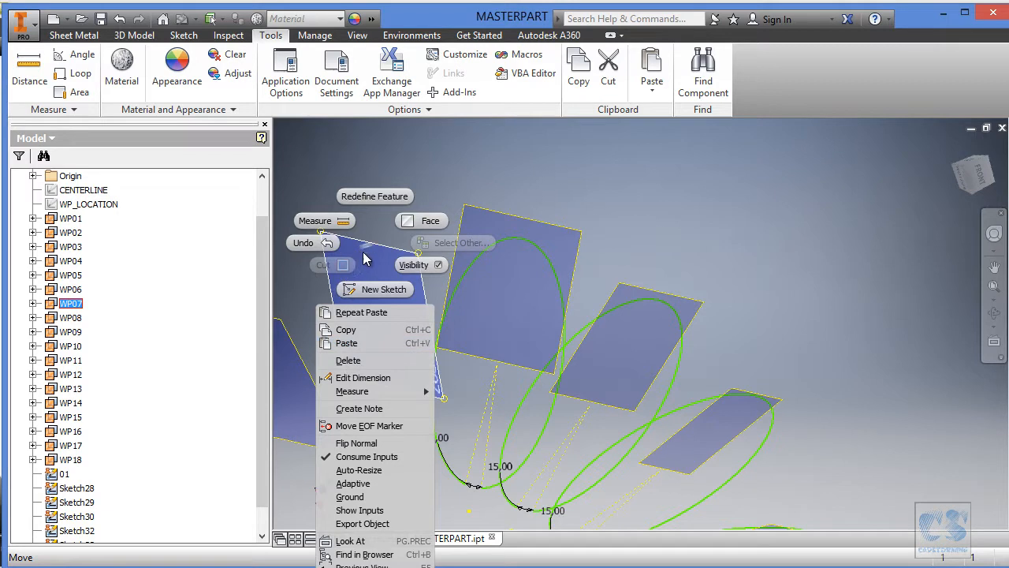
key(Escape)
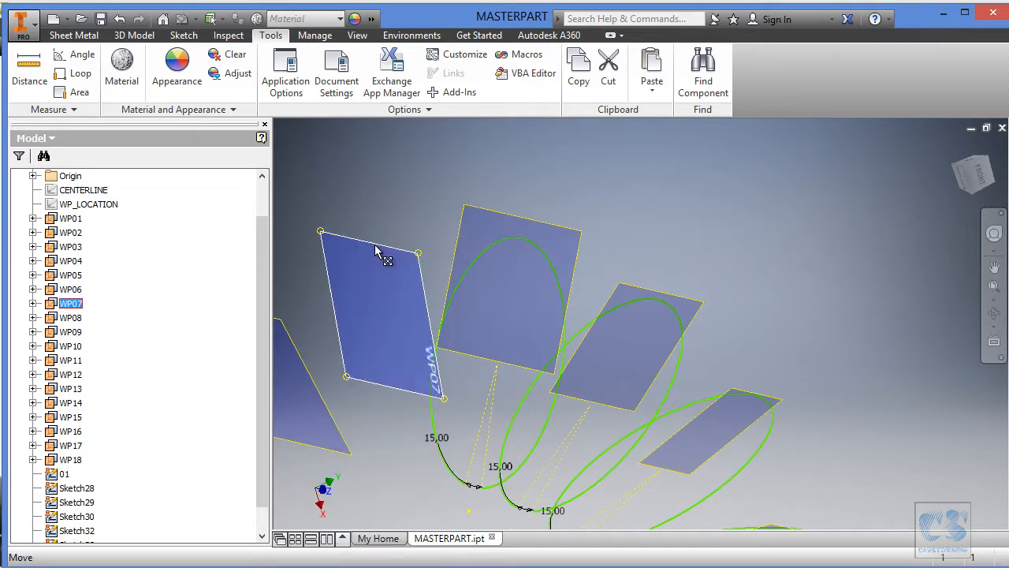
right_click(375, 245)
click(368, 346)
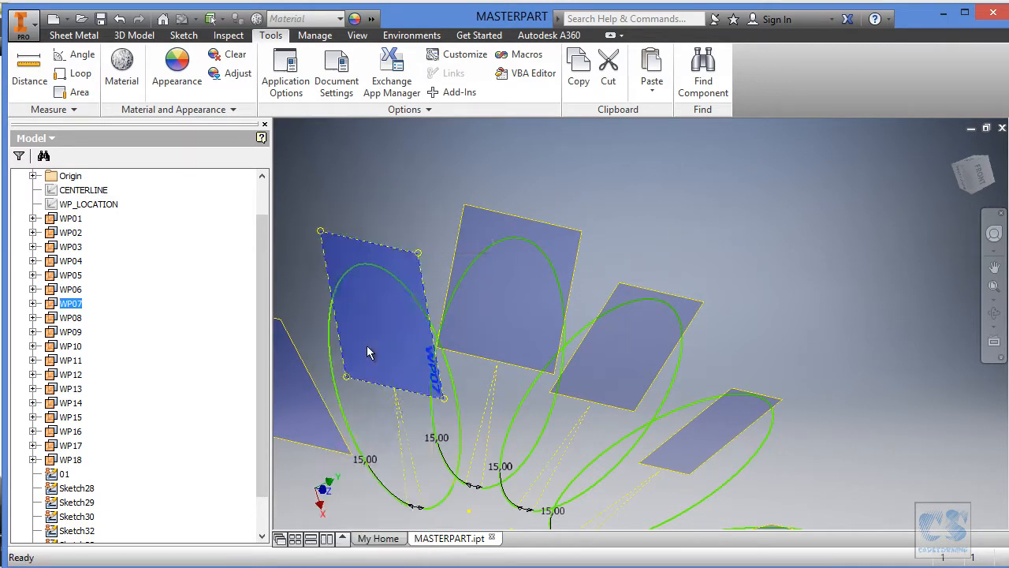
Try to paste the copied section sketch onto work plane WP08 while WP07 is still selected.
mouse_move(462, 282)
shift+middle_down()
mouse_move(464, 228)
mouse_move(419, 153)
shift+middle_up()
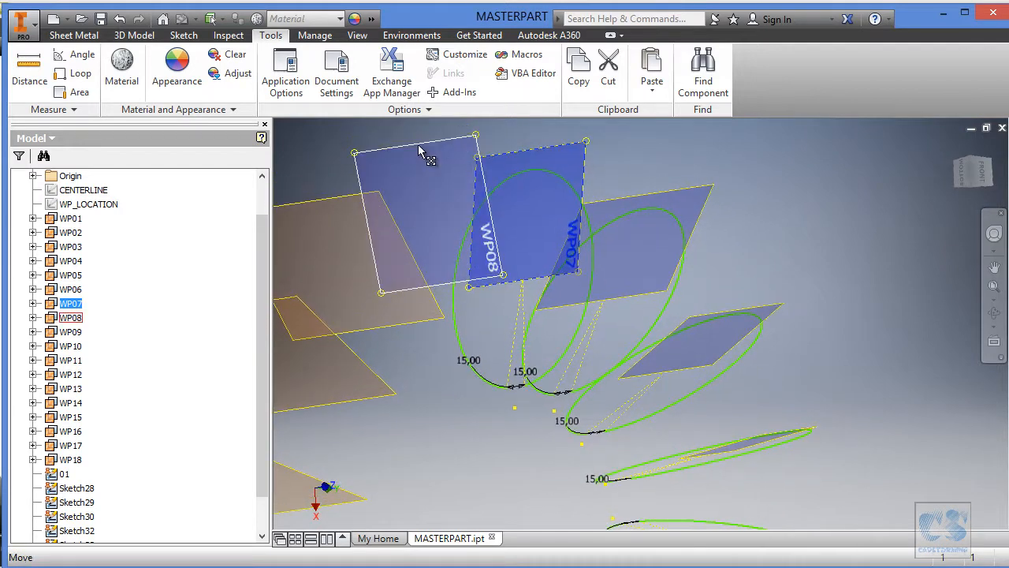
right_click(420, 152)
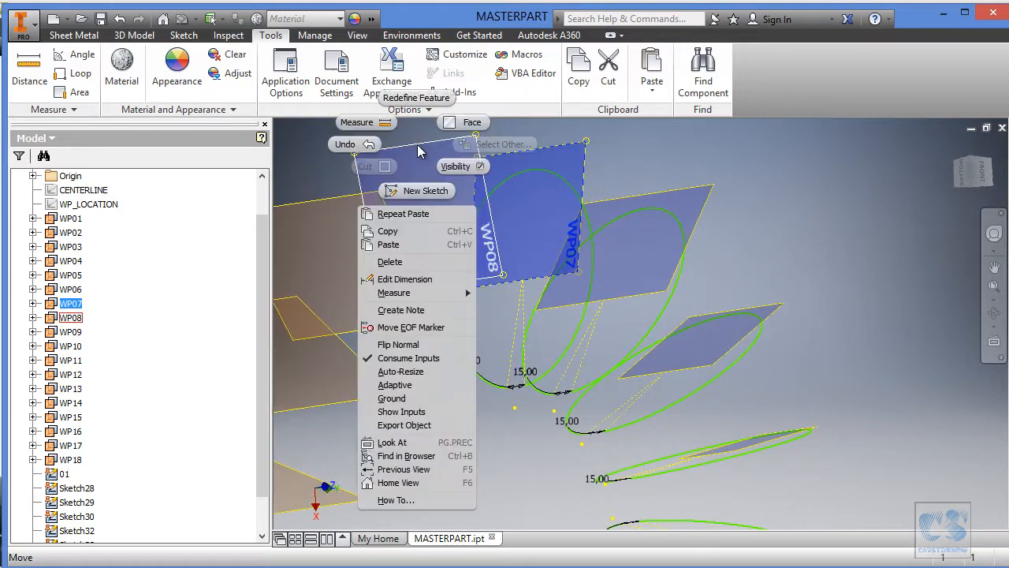
click(402, 229)
Delete Sketch34, the section sketch on work plane WP07.
shift+middle_drag(404, 231, 257, 396)
scroll(142, 497, down, 1)
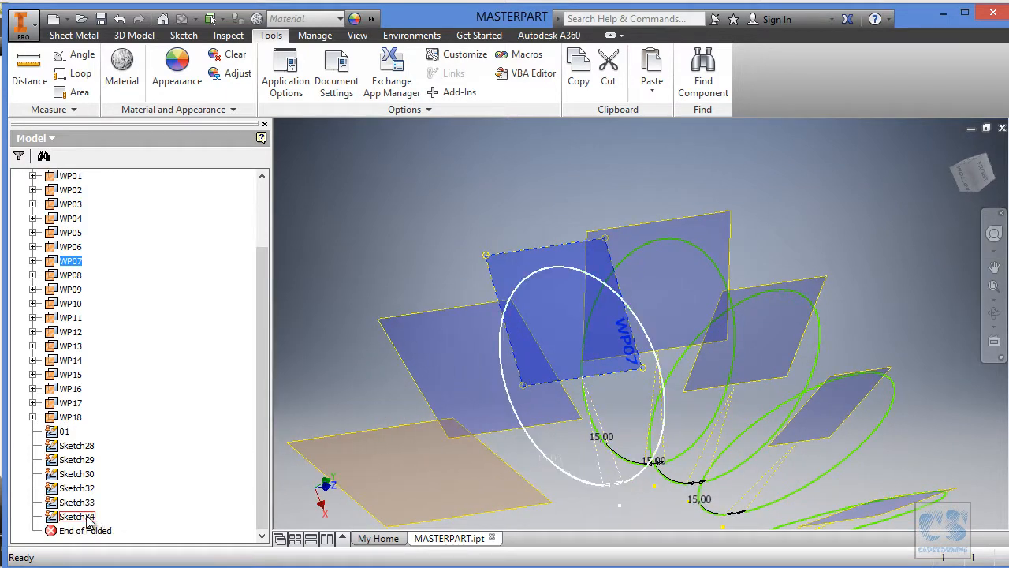
right_click(88, 521)
click(131, 455)
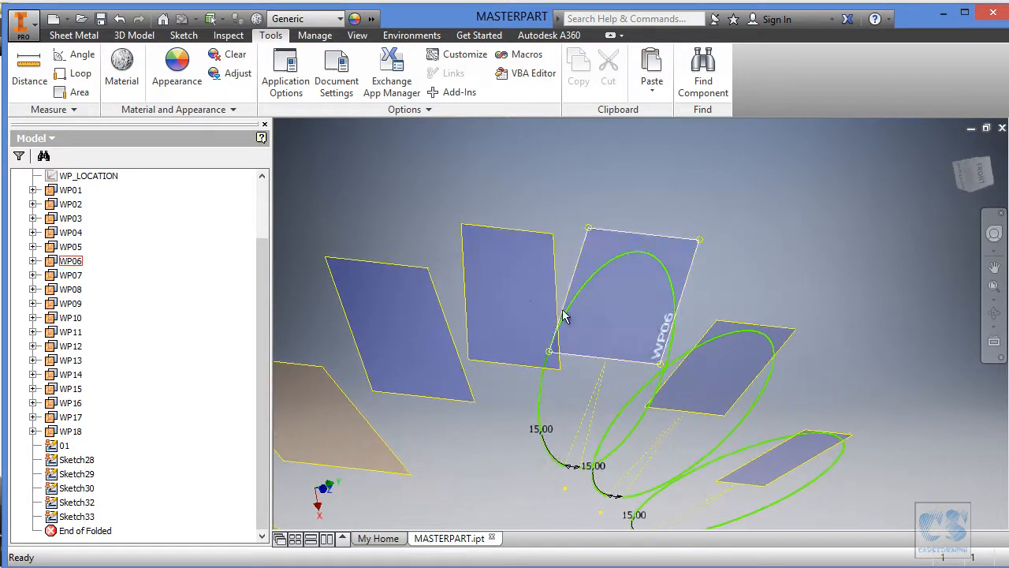
Paste the copied section sketch onto work plane WP07 again.
click(517, 241)
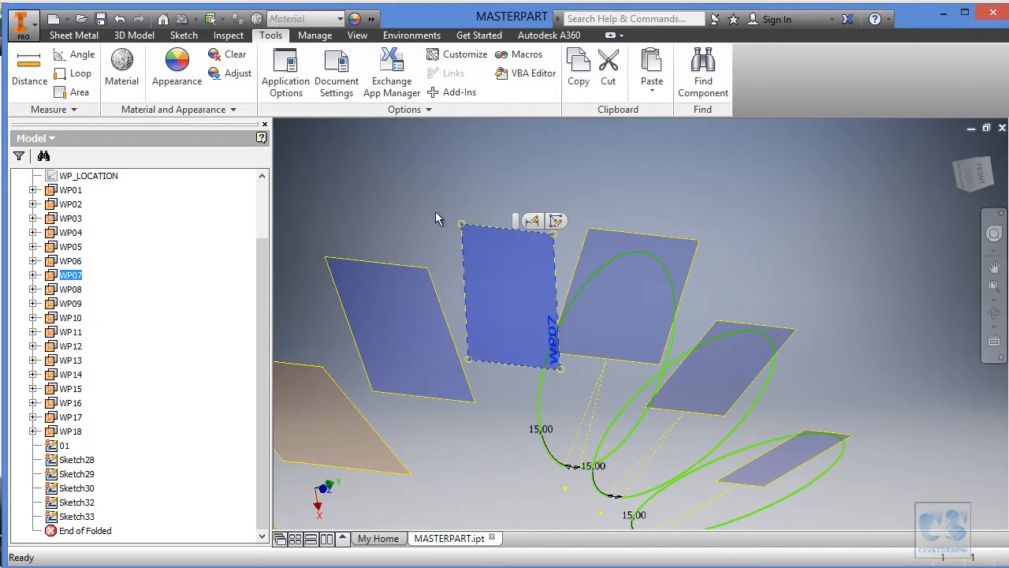
click(520, 207)
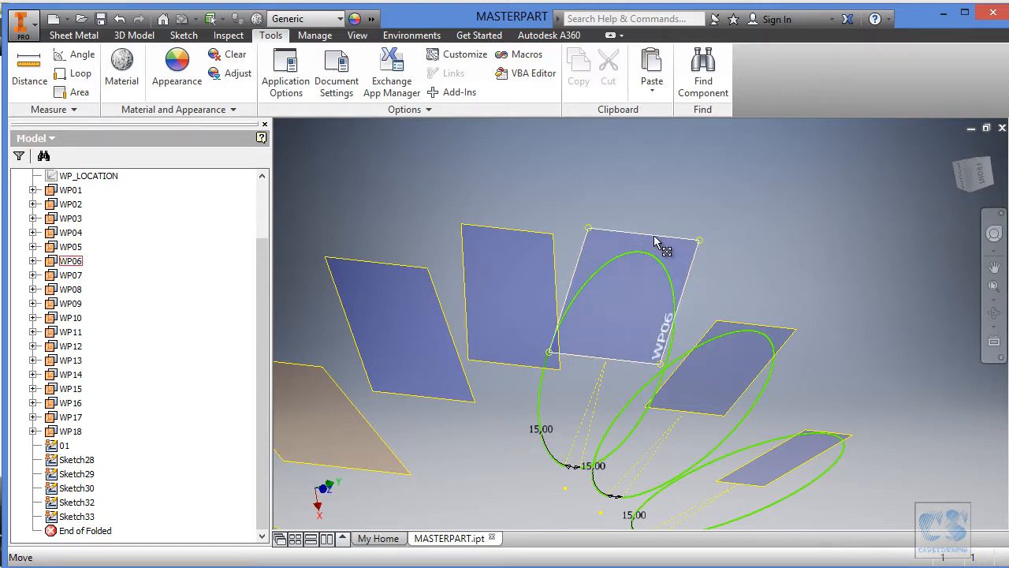
click(518, 234)
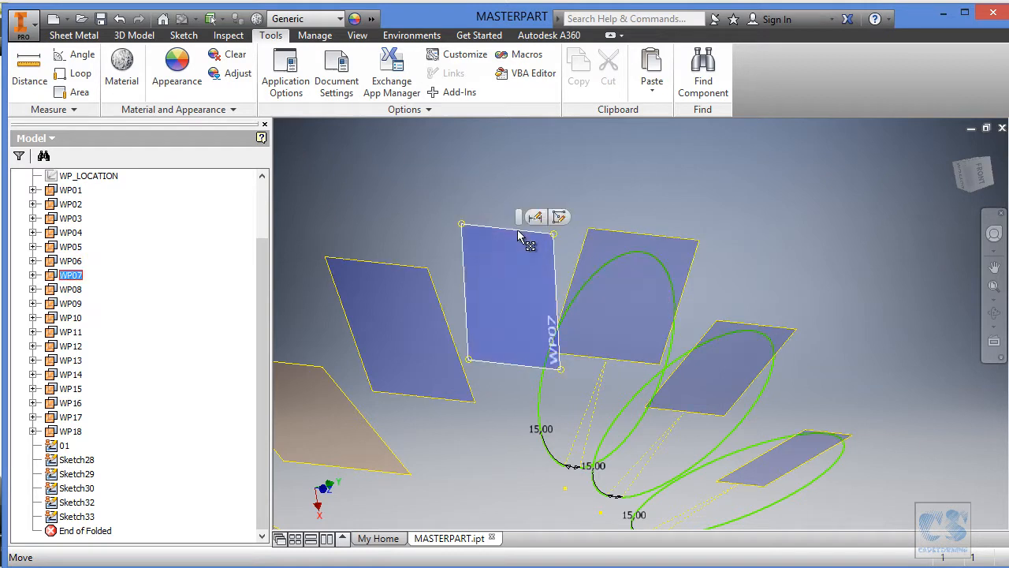
right_click(518, 235)
click(461, 329)
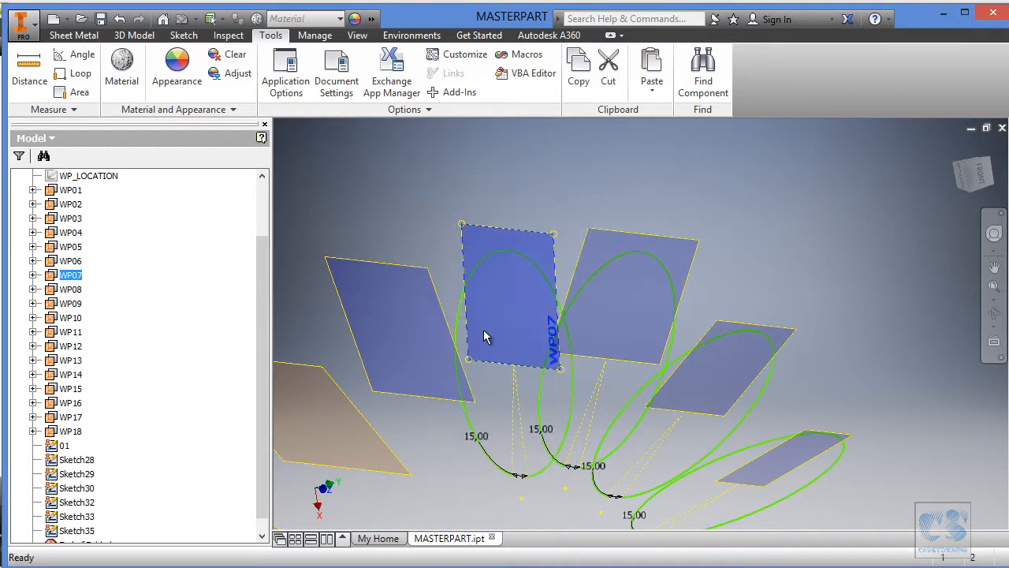
Paste the copied section sketch onto work plane WP08 and onto work plane WP09.
click(389, 273)
right_click(388, 273)
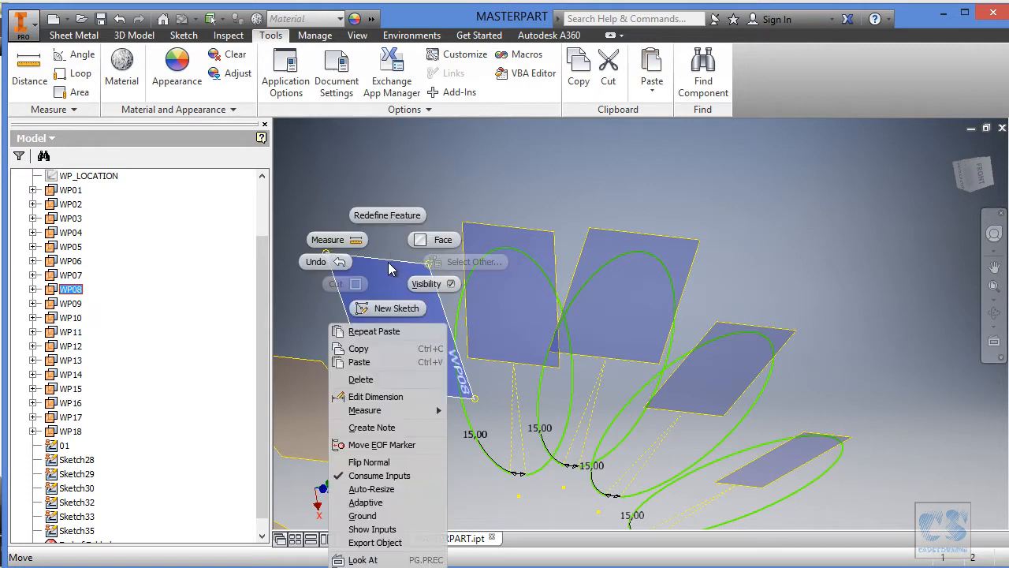
click(389, 362)
mouse_move(474, 377)
shift+middle_down()
mouse_move(444, 265)
mouse_move(403, 235)
shift+middle_up()
click(396, 255)
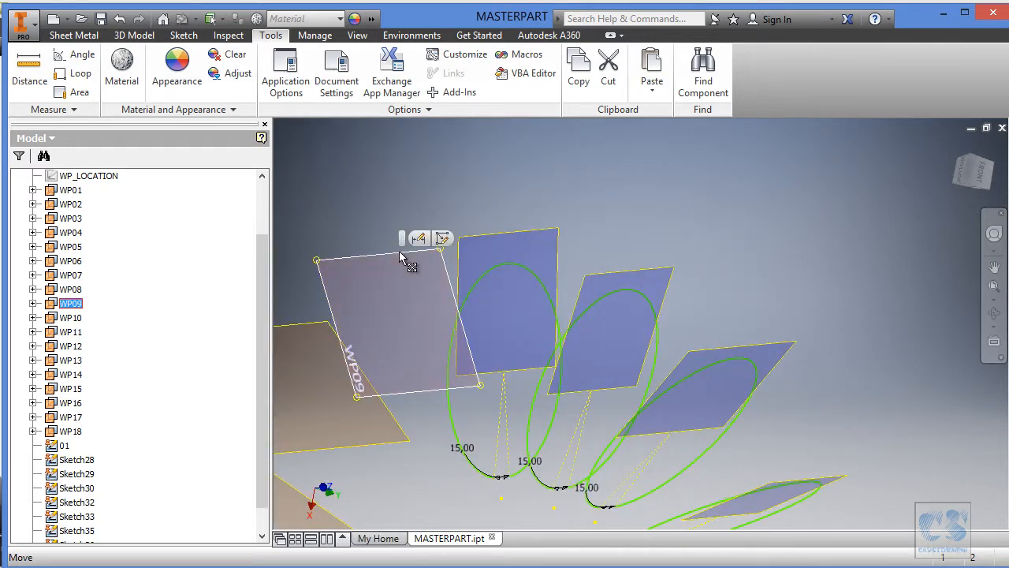
right_click(397, 255)
click(389, 352)
Paste the copied section sketch onto work plane WP10 and onto work plane WP11.
mouse_move(400, 349)
shift+middle_down()
mouse_move(657, 224)
mouse_move(638, 248)
mouse_move(557, 243)
shift+middle_up()
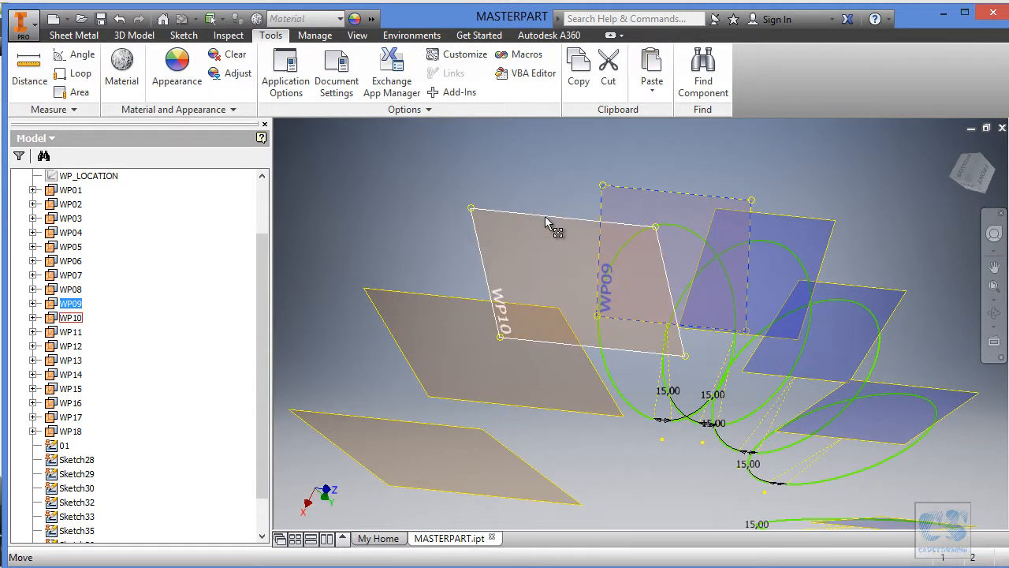
click(549, 223)
right_click(545, 218)
click(546, 316)
mouse_move(546, 319)
shift+middle_down()
mouse_move(487, 266)
mouse_move(480, 163)
mouse_move(482, 243)
shift+middle_up()
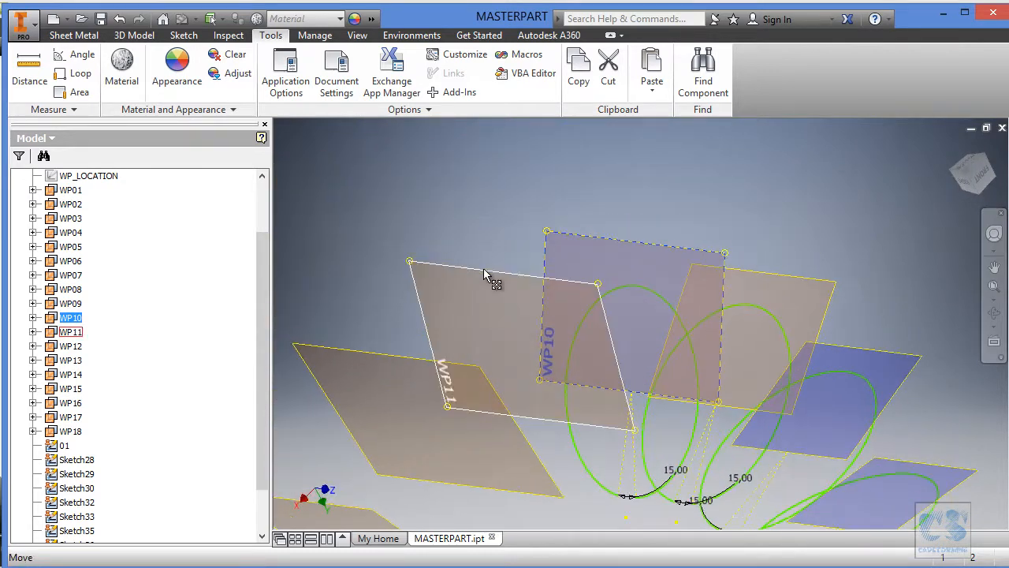
click(484, 267)
right_click(483, 268)
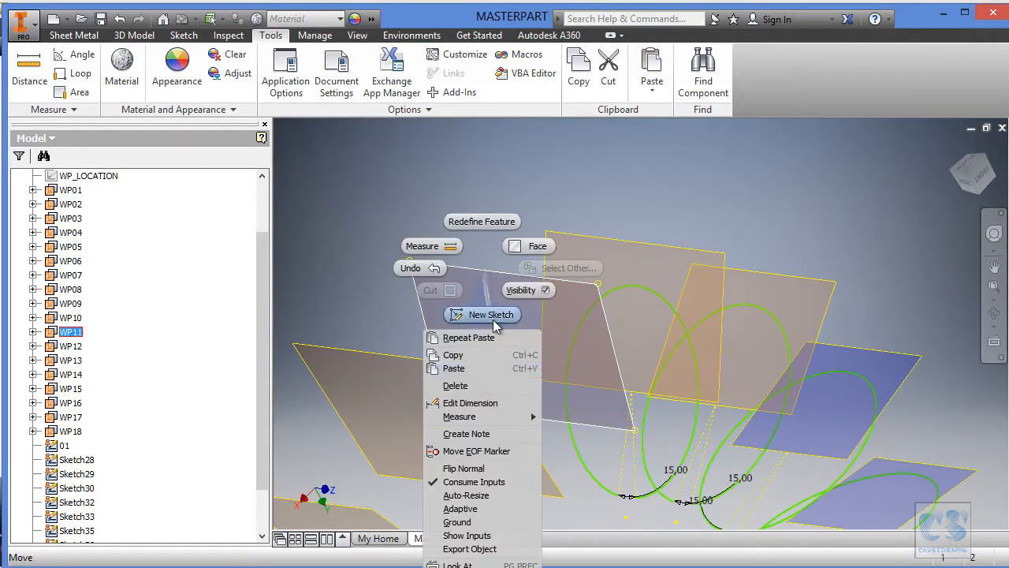
click(477, 368)
Paste the copied section sketch onto work plane WP12 and onto work plane WP13.
click(408, 269)
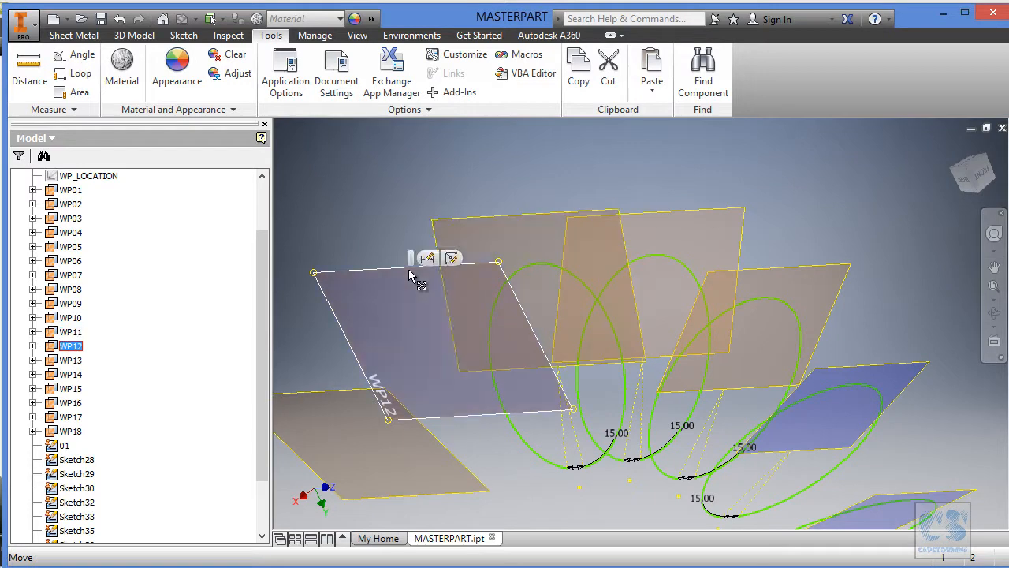
right_click(408, 269)
click(405, 372)
shift+middle_drag(476, 321, 415, 274)
click(395, 241)
right_click(399, 241)
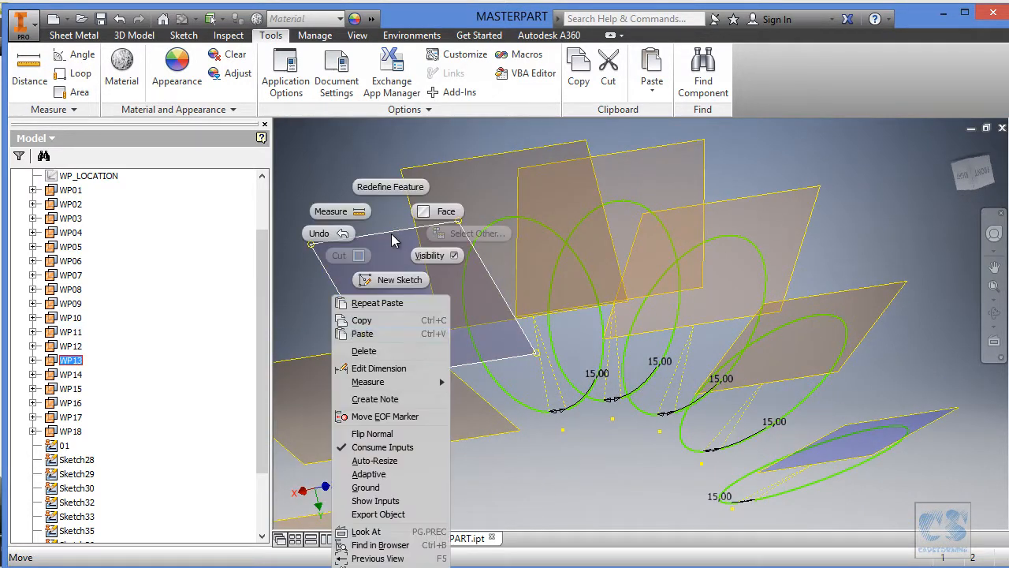
click(405, 335)
Paste the copied section sketch onto work plane WP14 and onto work plane WP15.
shift+middle_drag(593, 295, 418, 236)
click(406, 215)
right_click(406, 214)
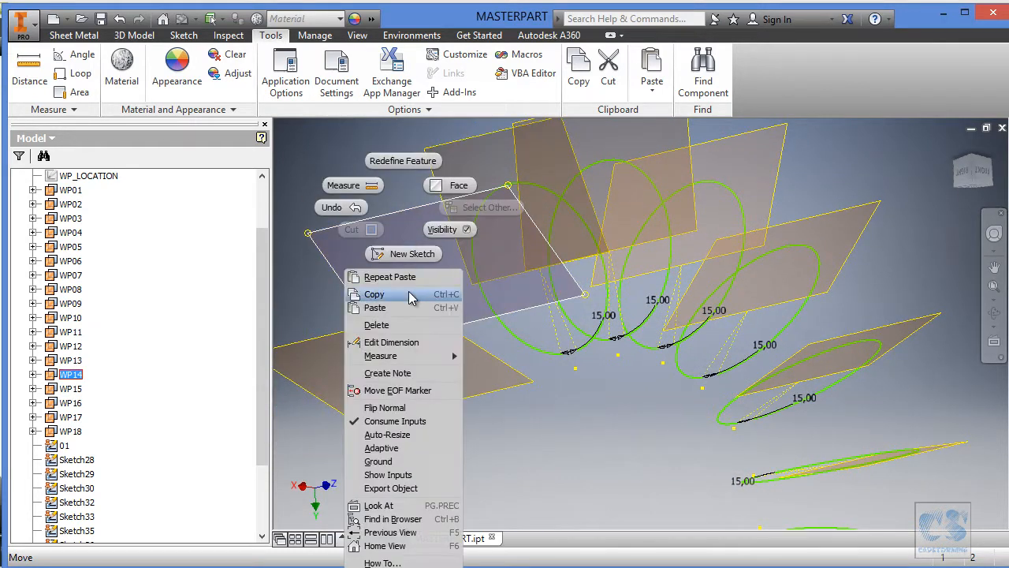
click(407, 313)
shift+middle_drag(515, 299, 714, 475)
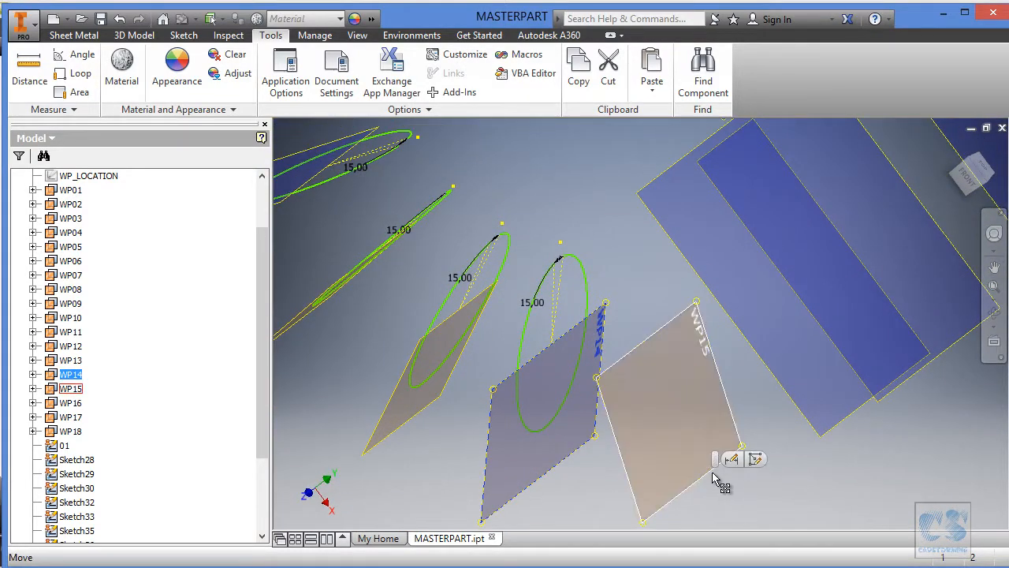
click(714, 475)
right_click(714, 471)
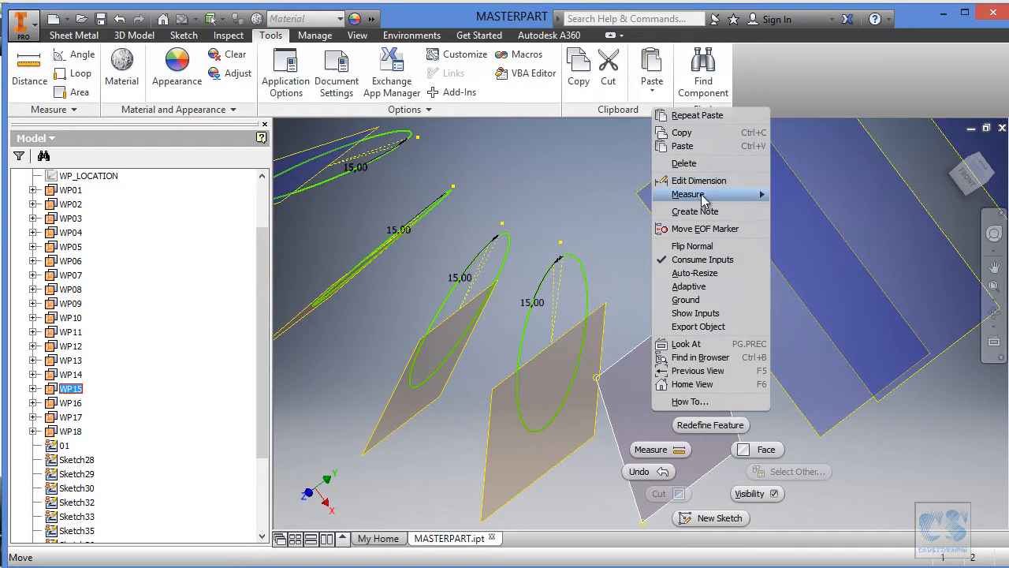
click(682, 146)
Paste the copied section sketch onto work plane WP16 and onto work plane WP17.
shift+middle_drag(779, 289, 831, 367)
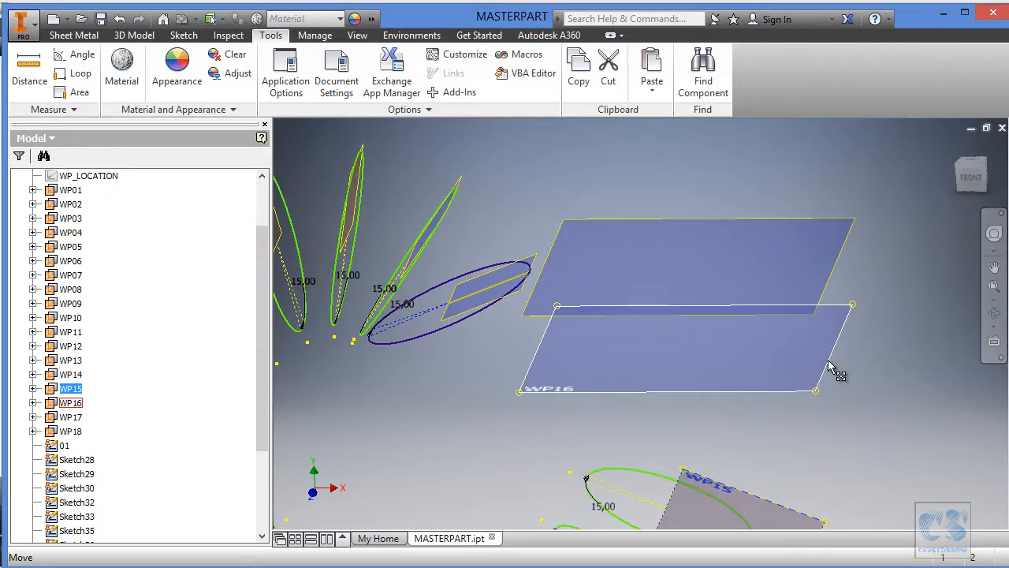
click(834, 350)
right_click(828, 309)
click(821, 416)
shift+middle_drag(912, 377, 876, 354)
right_click(843, 316)
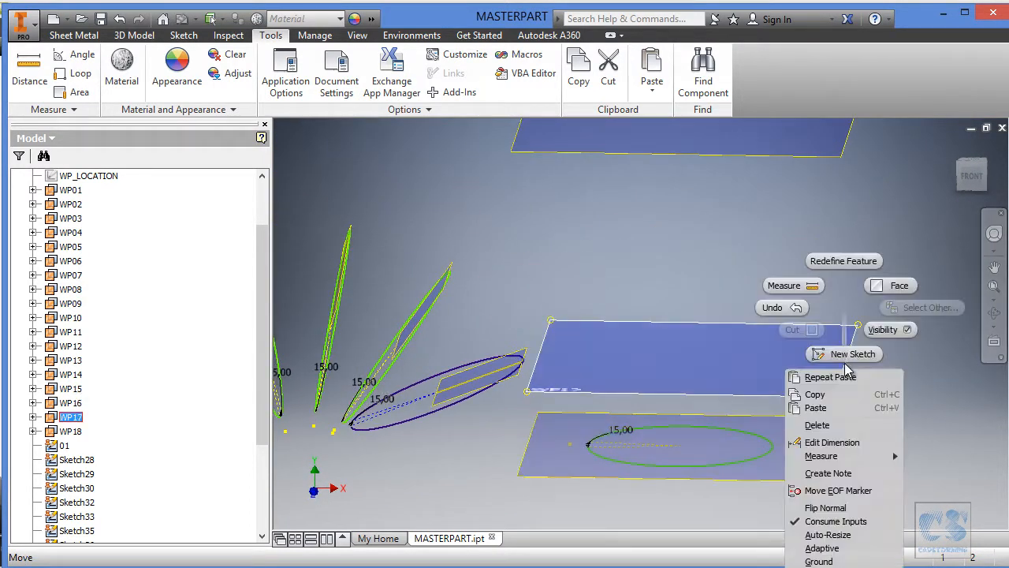
click(820, 407)
Select work plane WP18 and paste the copied section sketch onto it.
shift+middle_drag(820, 408, 803, 318)
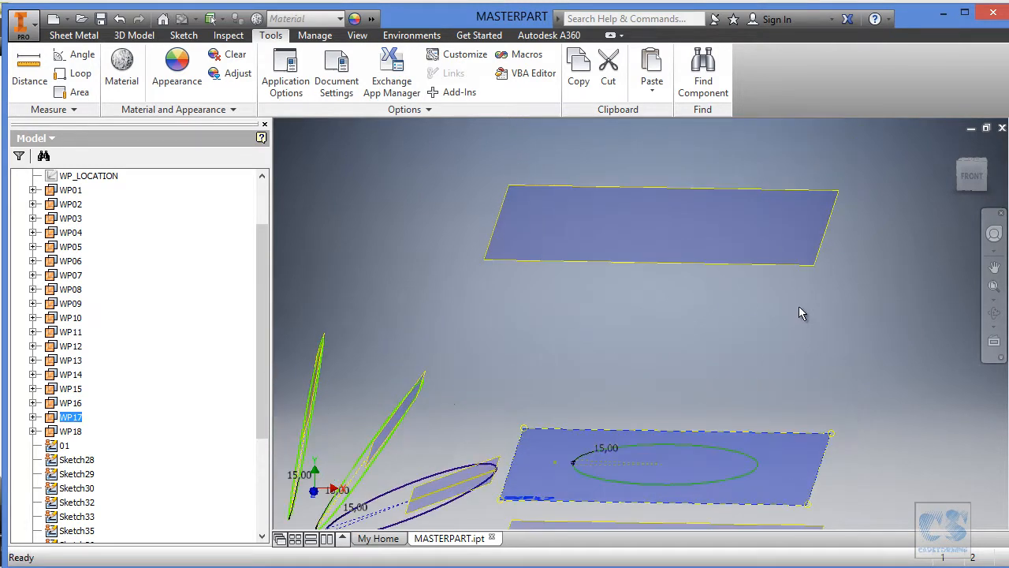
click(818, 308)
right_click(815, 304)
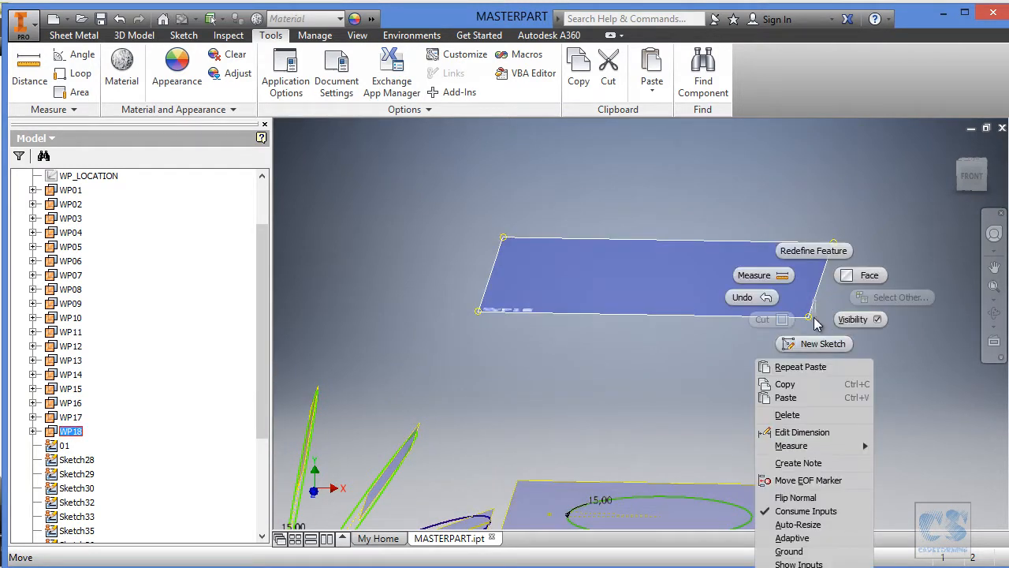
click(810, 398)
Turn on the visibility of the WP_LOCATION sketch.
shift+middle_drag(807, 393, 739, 218)
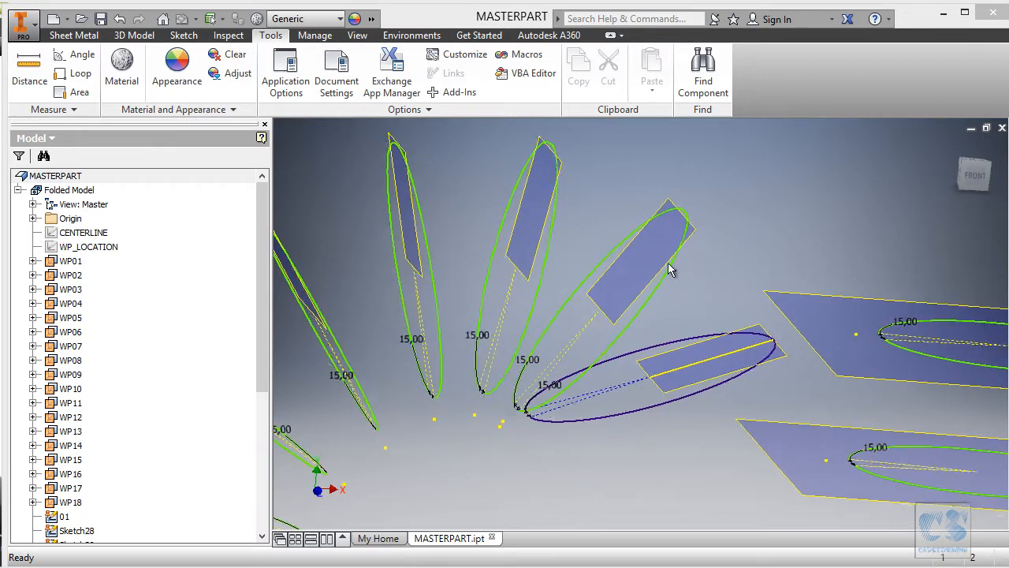
right_click(101, 249)
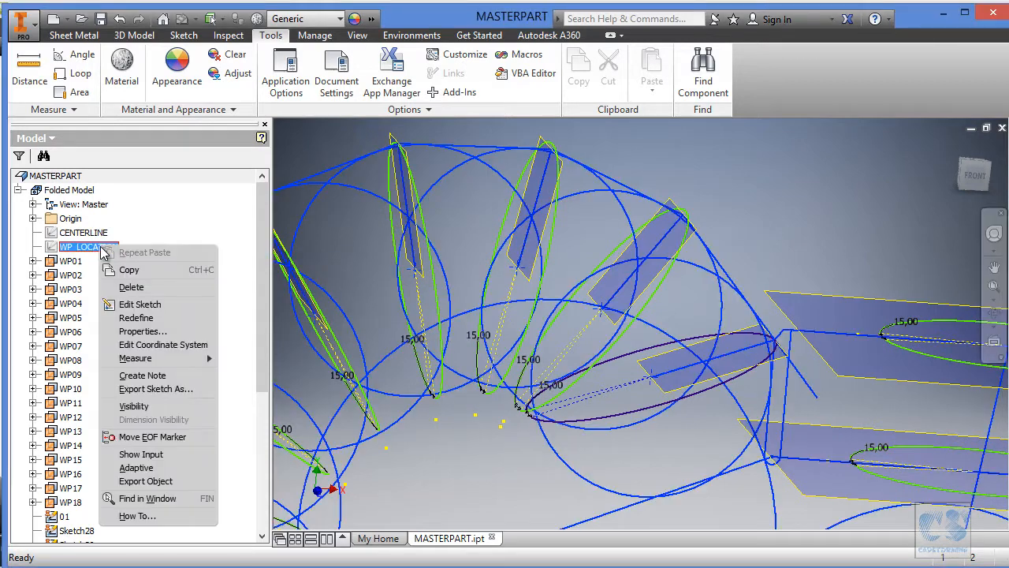
click(134, 406)
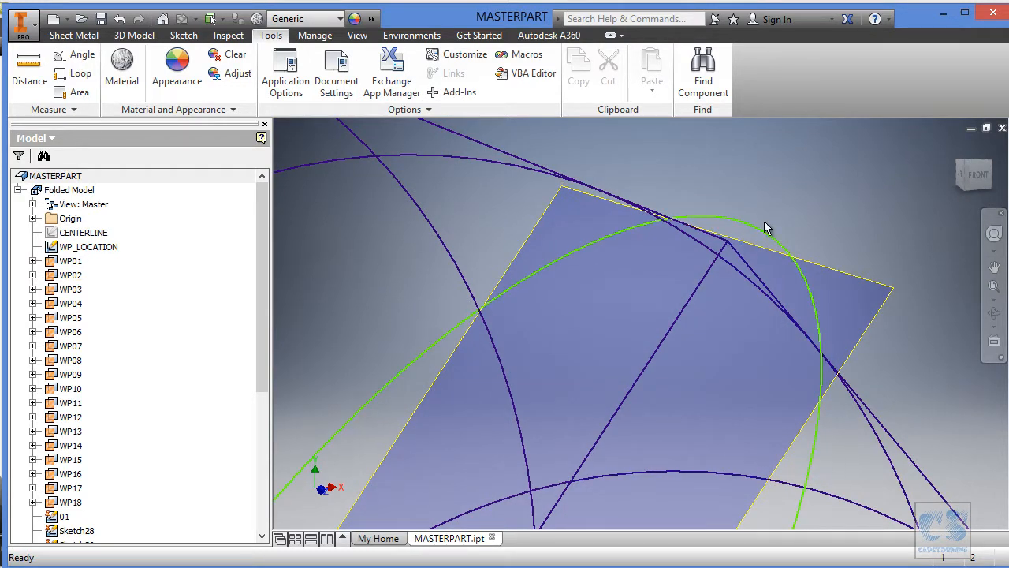
Open Sketch28, the first pasted copy of the section sketch, for editing.
scroll(782, 212, down, 5)
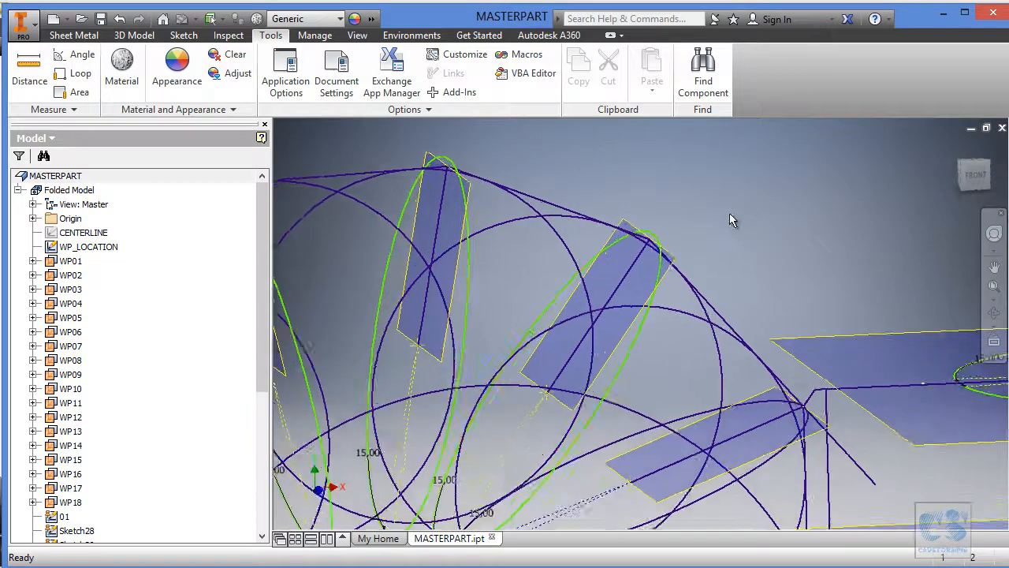
click(687, 241)
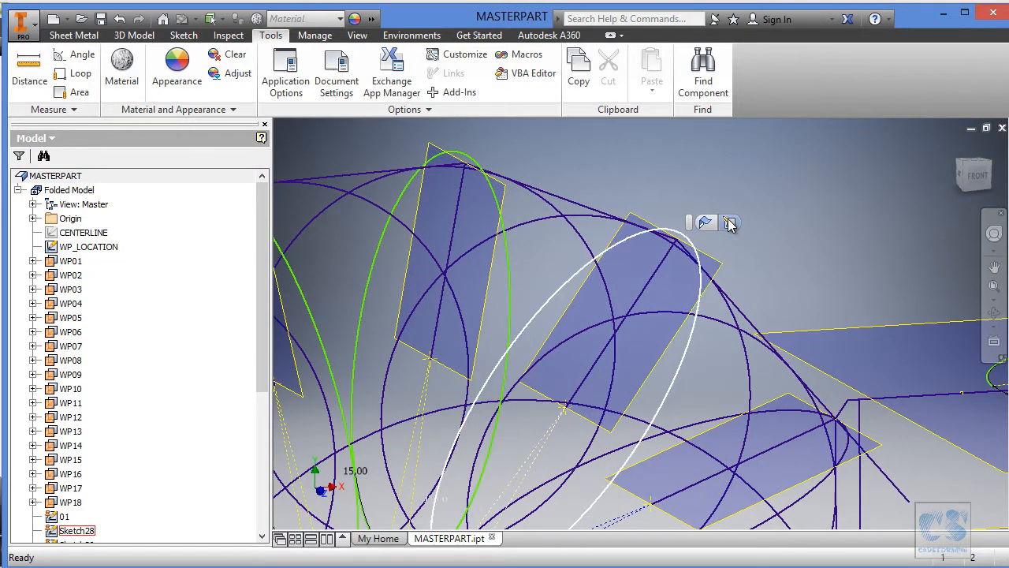
click(729, 223)
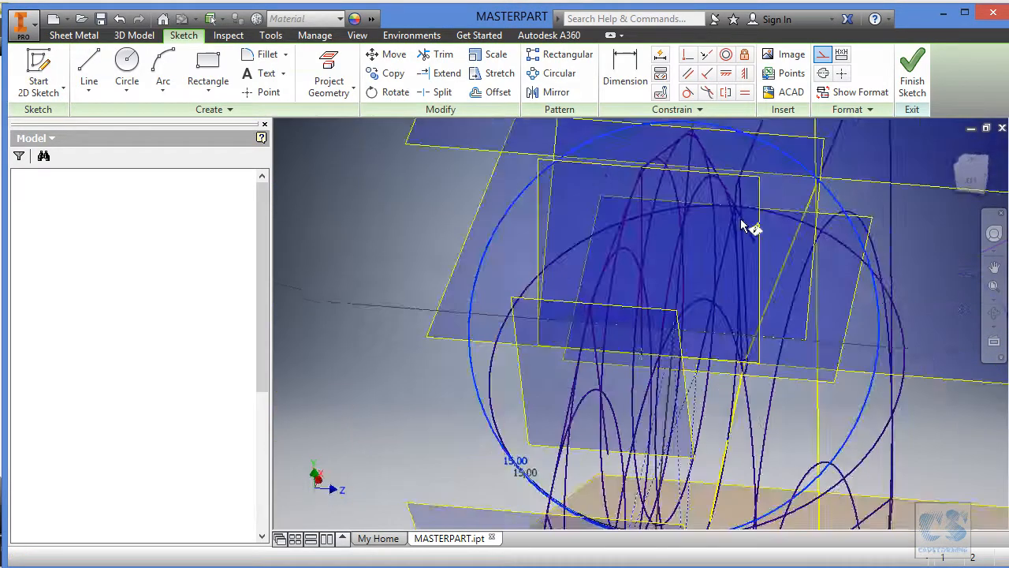
scroll(626, 420, down, 2)
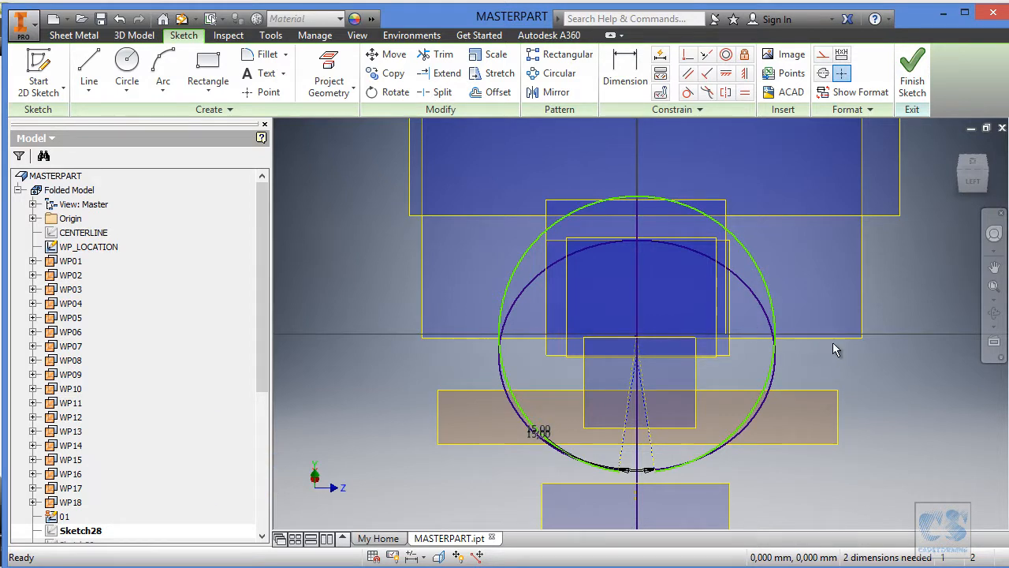
Finish the sketch and turn off looking at the sketch plane on sketch creation and edit in the application's sketch options.
click(915, 83)
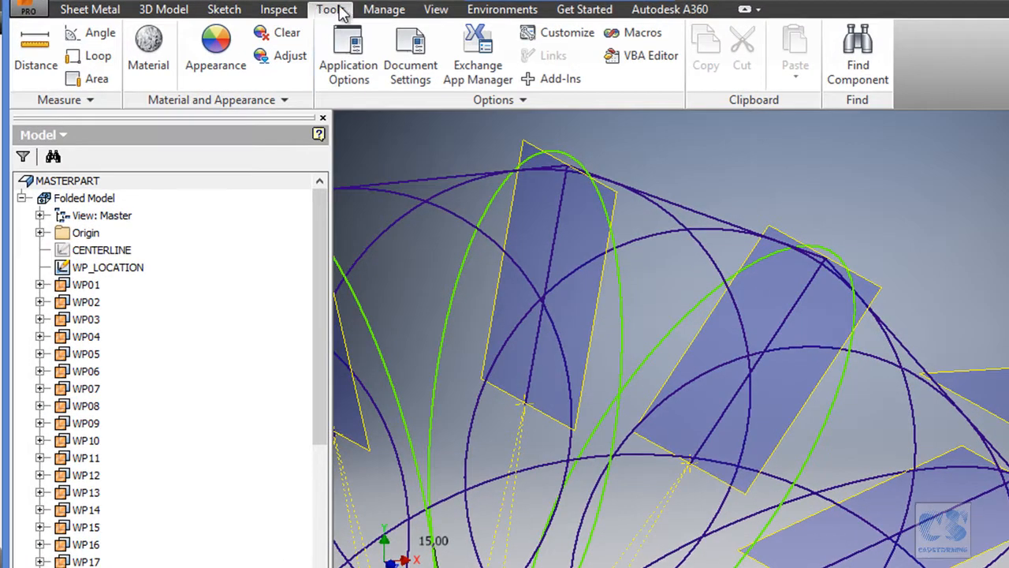
click(356, 66)
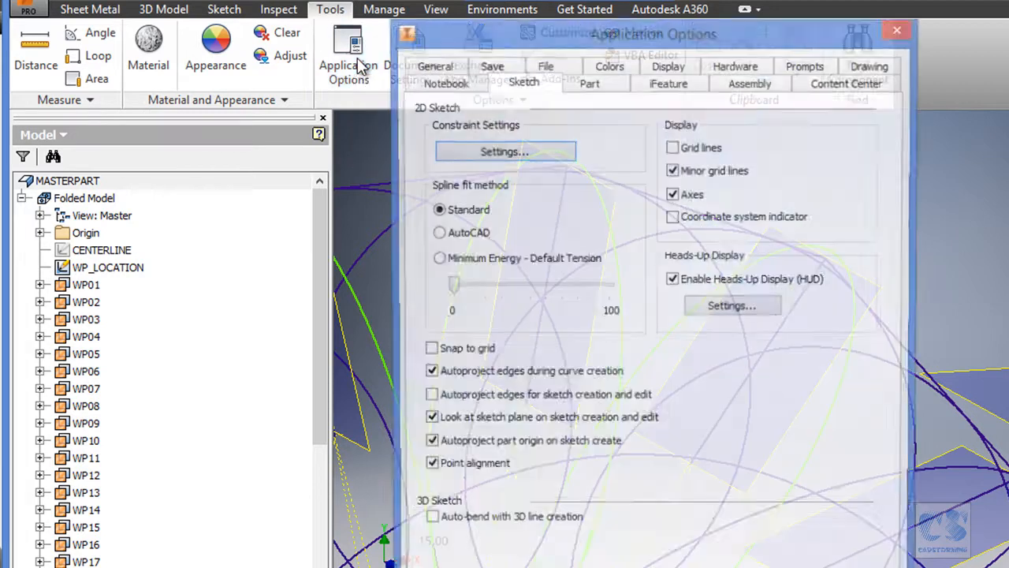
drag(554, 45, 566, 5)
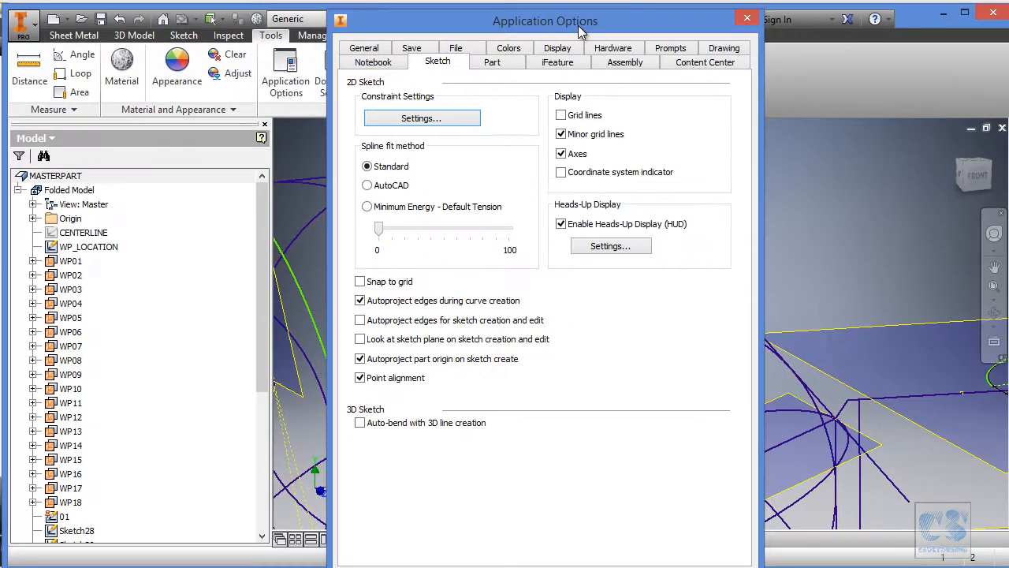
drag(577, 22, 438, 18)
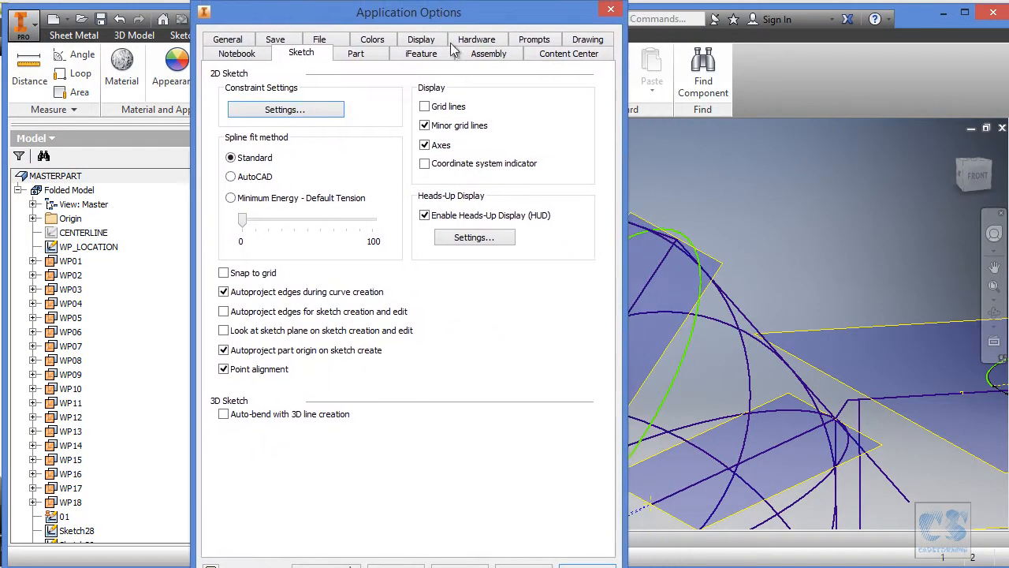
click(468, 487)
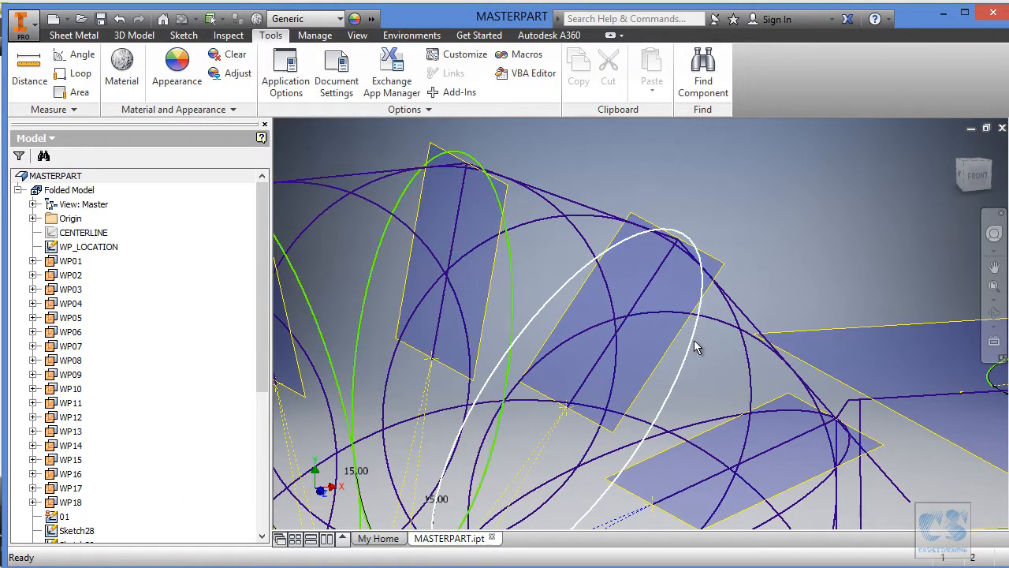
Reopen Sketch28 for editing, free the pasted arc's centre point from the sketch axis and move it away from the axis.
click(696, 341)
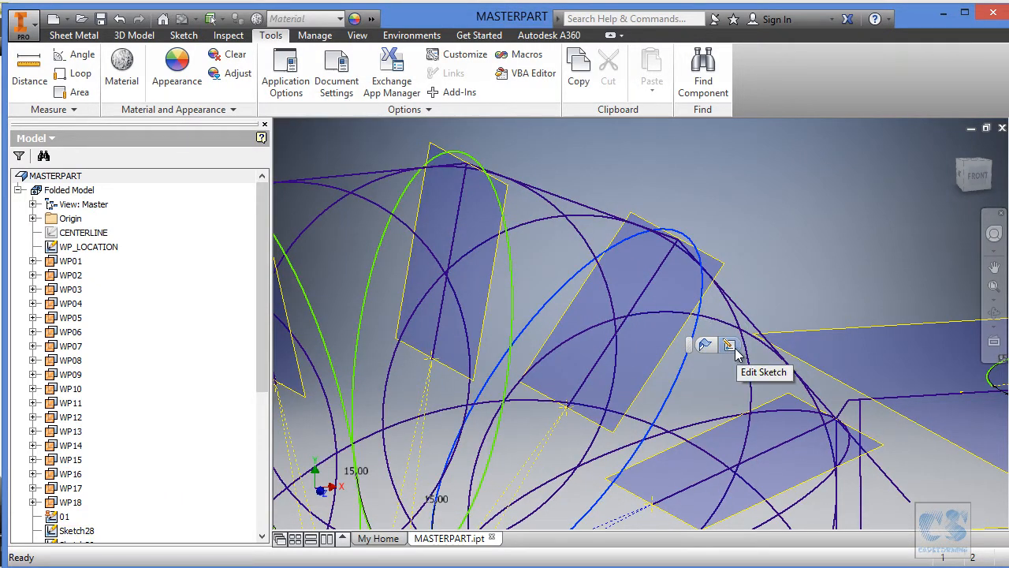
click(729, 346)
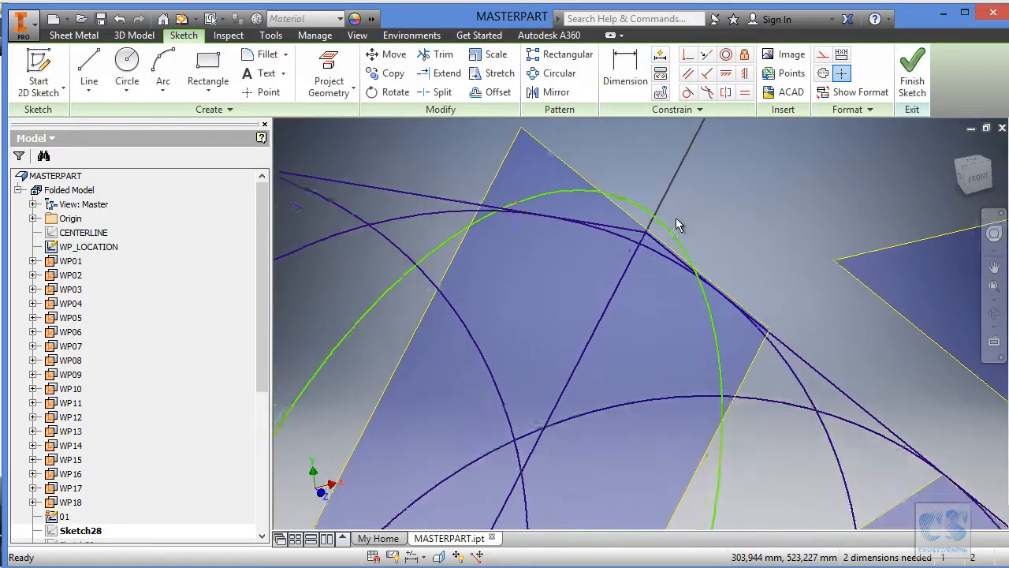
drag(677, 218, 703, 211)
scroll(716, 178, down, 3)
scroll(637, 334, up, 6)
scroll(512, 357, up, 2)
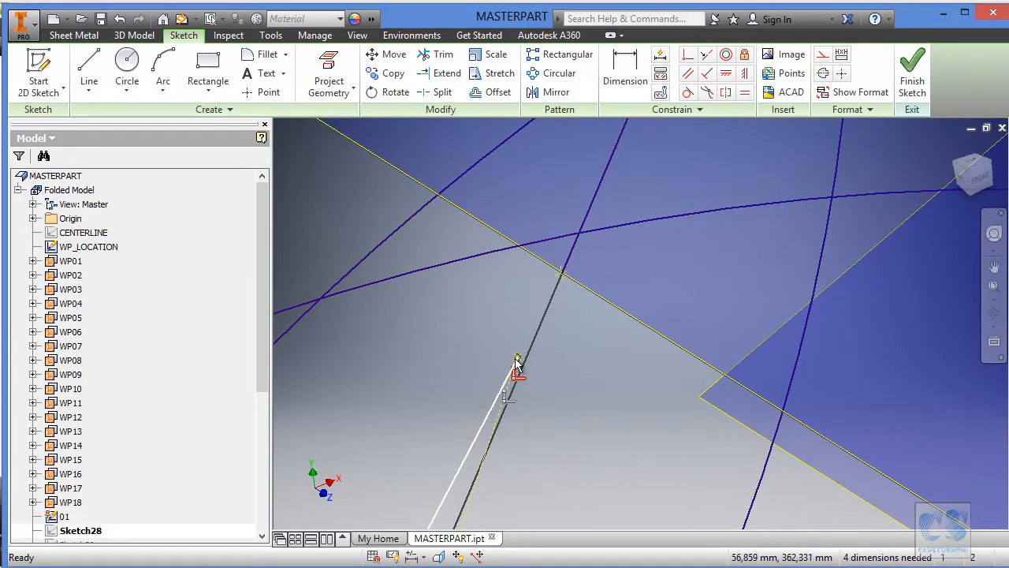
scroll(581, 352, down, 5)
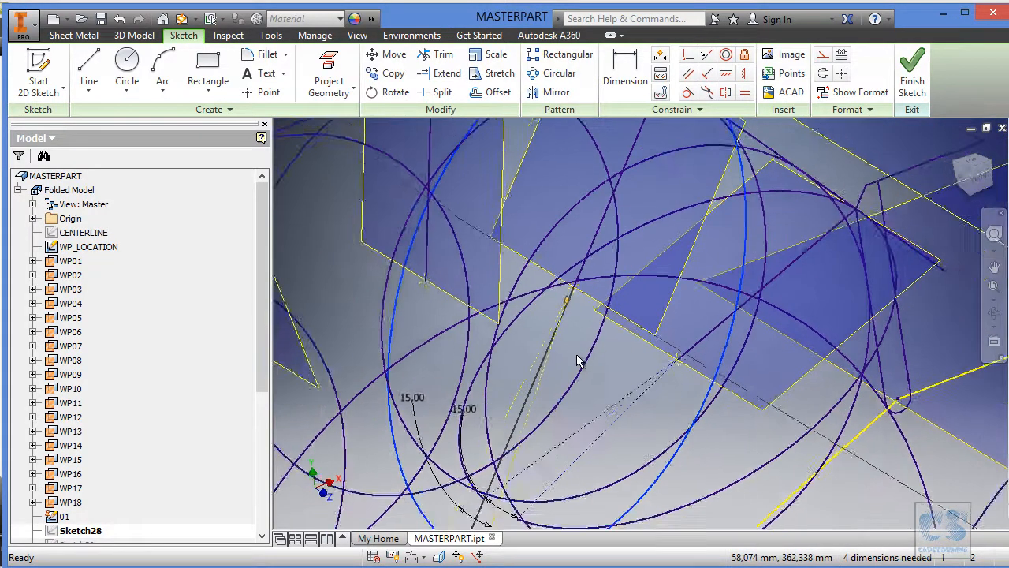
scroll(577, 375, up, 3)
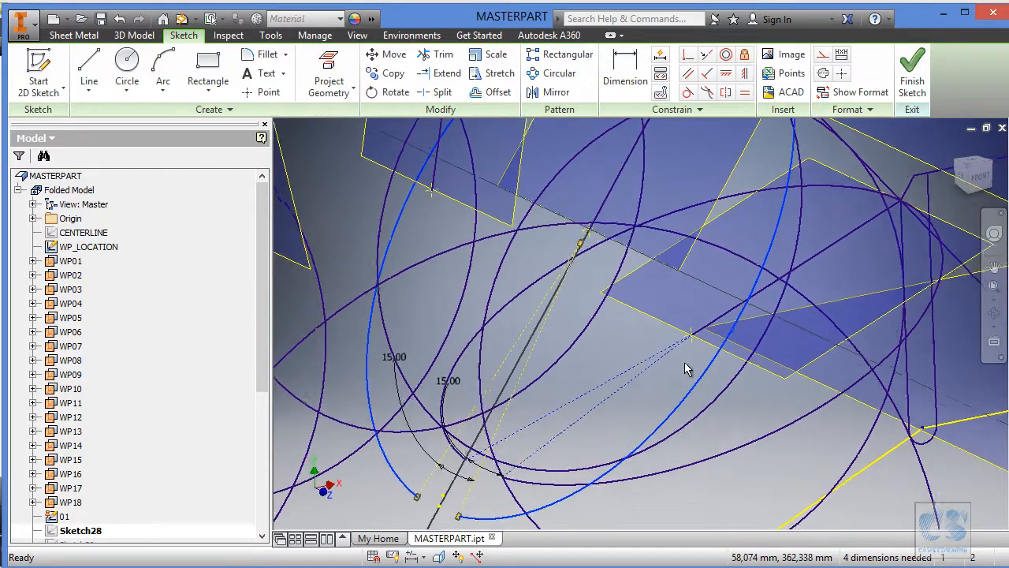
key(Escape)
mouse_move(707, 376)
shift+middle_down()
mouse_move(717, 375)
mouse_move(680, 357)
mouse_move(610, 218)
mouse_move(581, 234)
shift+middle_up()
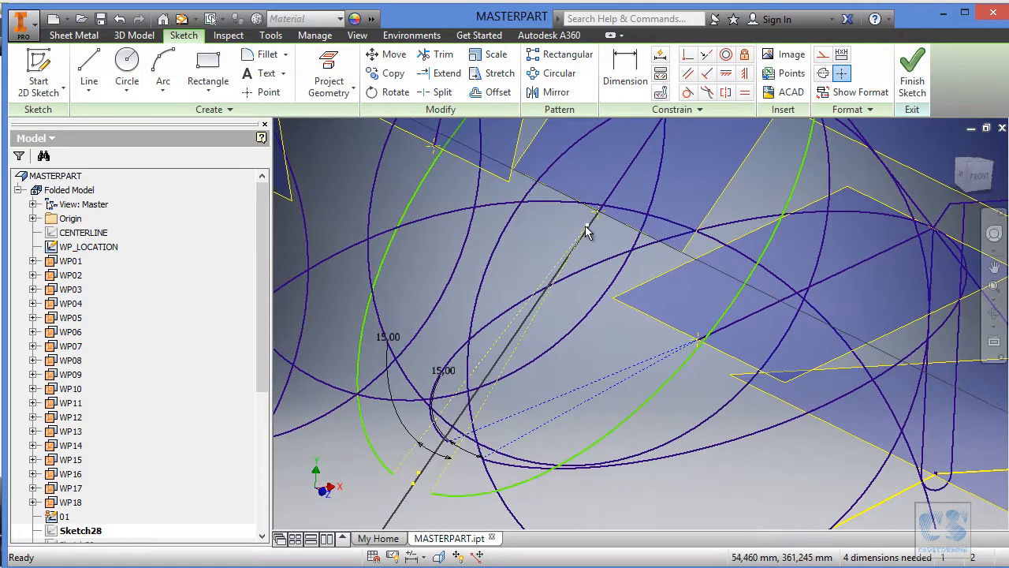
mouse_move(587, 231)
mouse_down()
mouse_move(566, 293)
mouse_move(546, 252)
mouse_up()
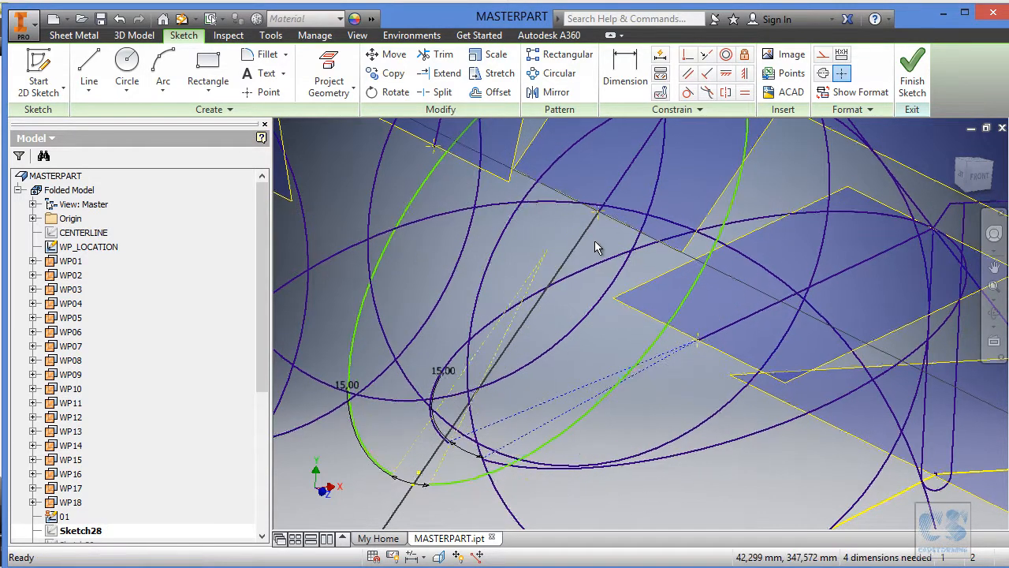
Project the WP_LOCATION line lying on work plane WP02 into the sketch and hide the WP_LOCATION sketch.
scroll(604, 243, down, 2)
scroll(606, 242, down, 4)
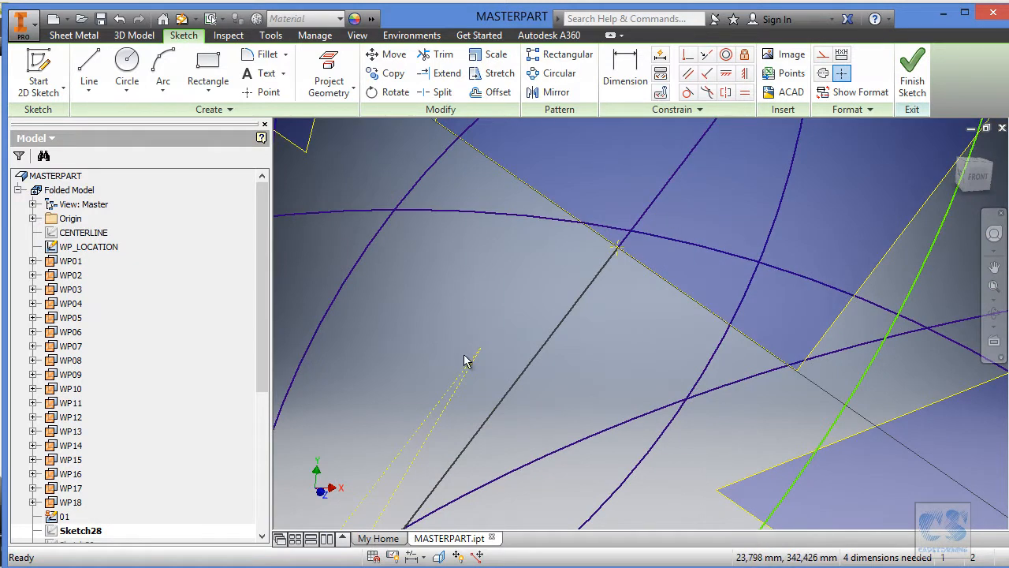
scroll(571, 341, up, 5)
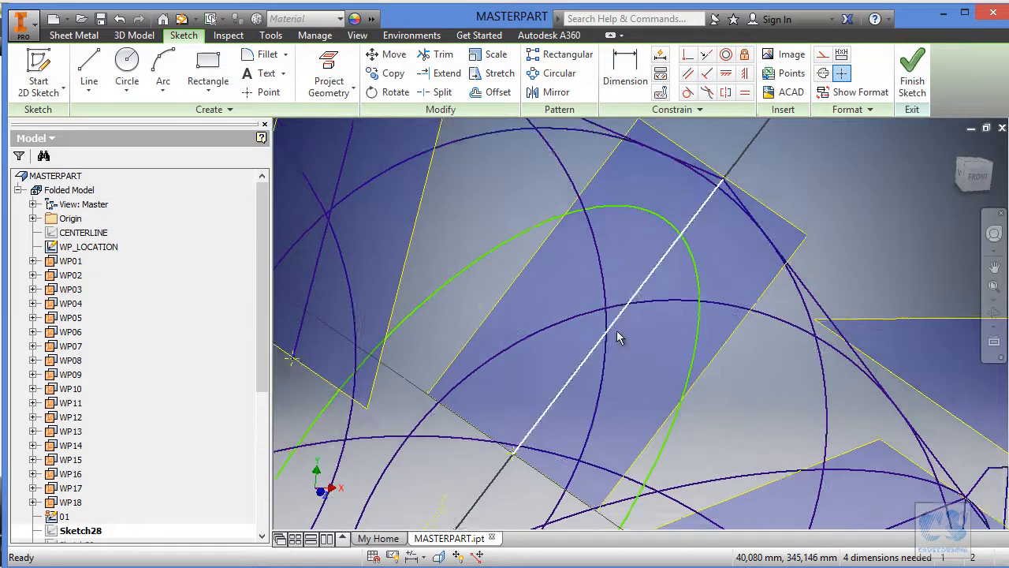
mouse_move(700, 256)
shift+middle_down()
mouse_move(483, 338)
mouse_move(910, 251)
mouse_move(642, 345)
mouse_move(615, 273)
shift+middle_up()
click(329, 73)
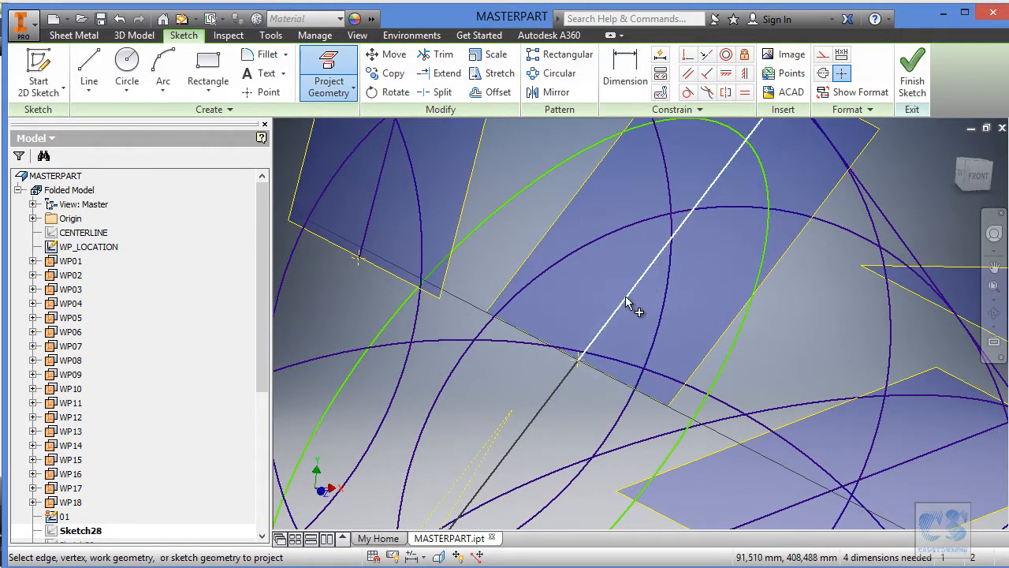
key(Escape)
right_click(108, 248)
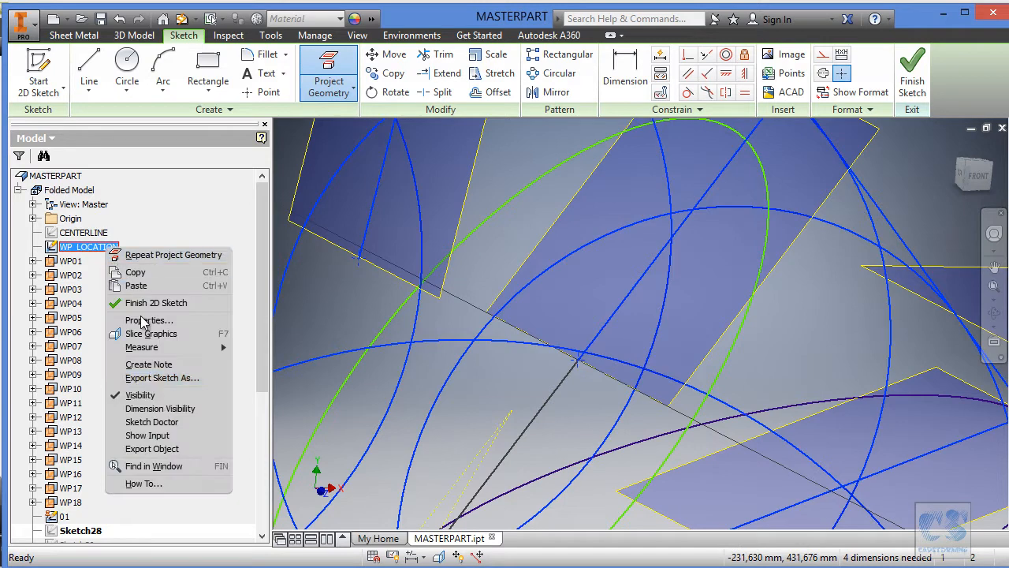
click(145, 395)
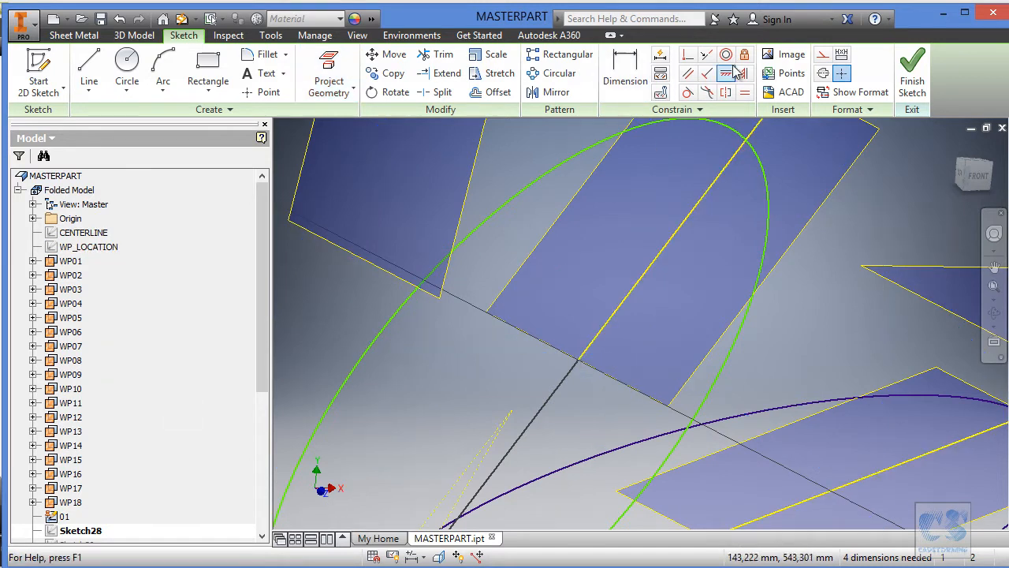
Make the arc's centre coincident with the projected line's inner endpoint and the arc coincident with its outer endpoint.
click(513, 409)
click(580, 363)
middle_drag(795, 231, 695, 404)
click(686, 252)
scroll(682, 276, down, 3)
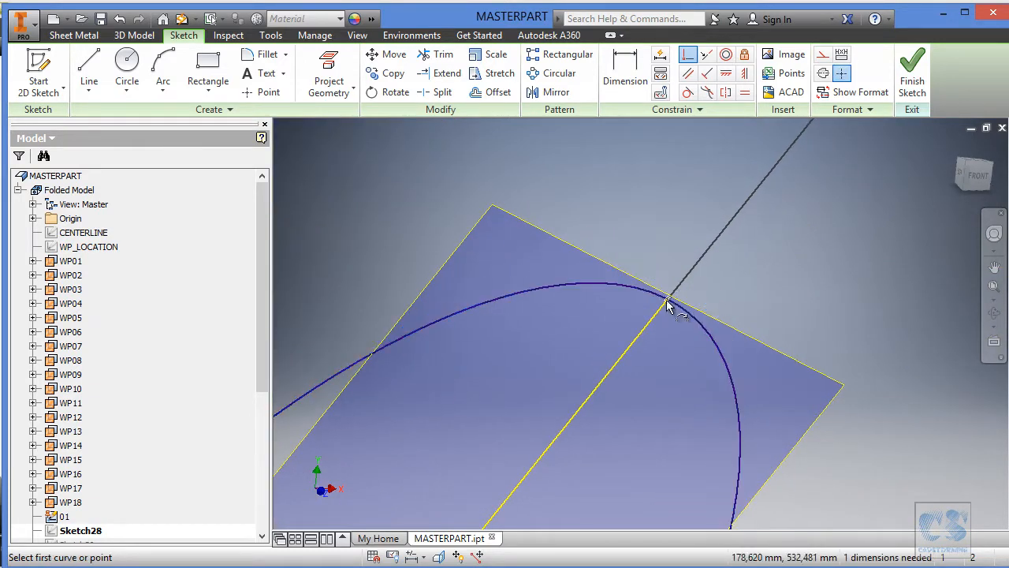
click(668, 299)
Constrain the arc's two construction lines to be symmetric about the projected line.
scroll(753, 261, up, 5)
mouse_move(649, 174)
shift+middle_down()
mouse_move(725, 74)
mouse_move(758, 103)
mouse_move(768, 246)
mouse_move(771, 161)
shift+middle_up()
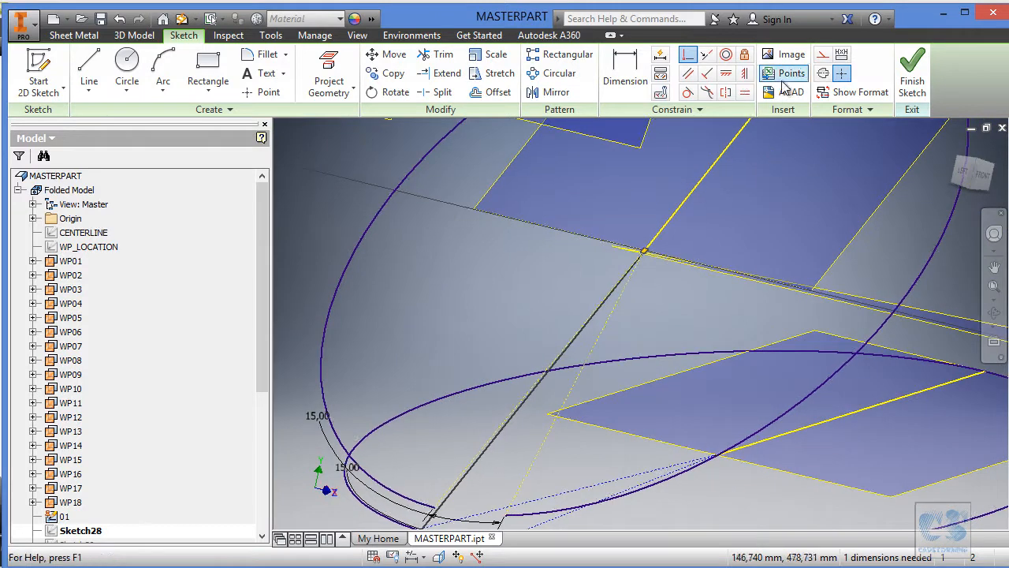
click(725, 92)
click(596, 412)
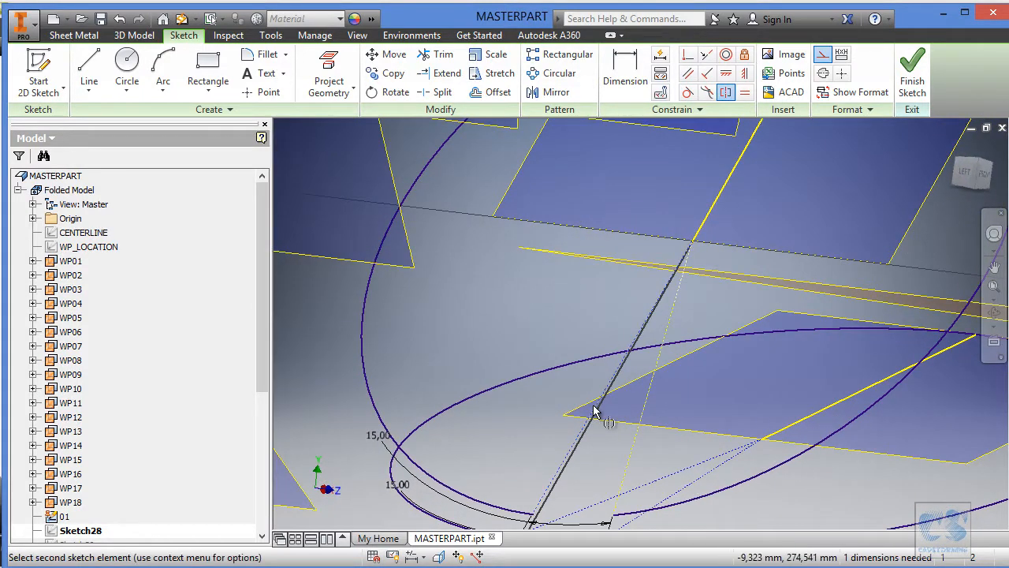
click(659, 376)
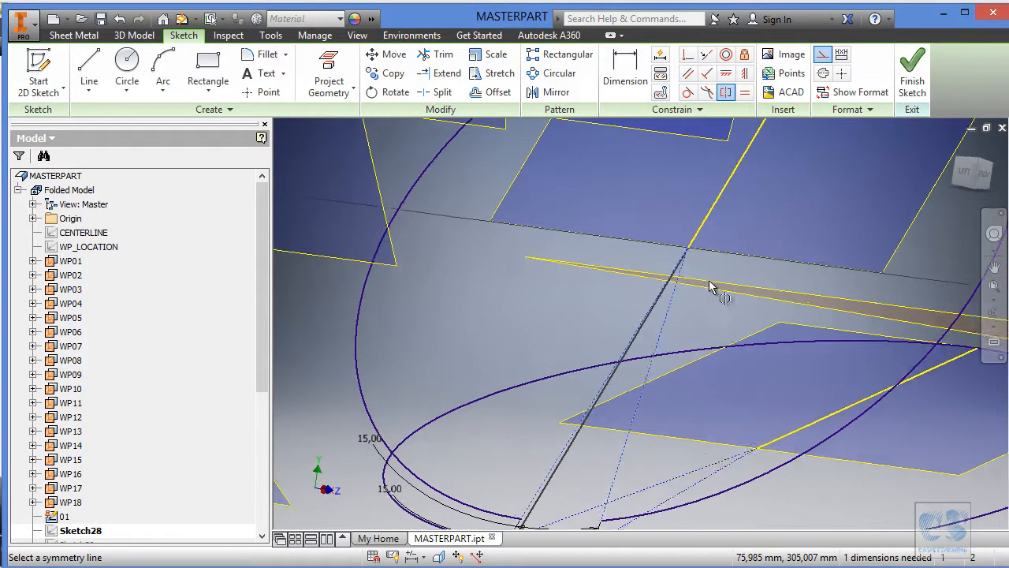
click(699, 228)
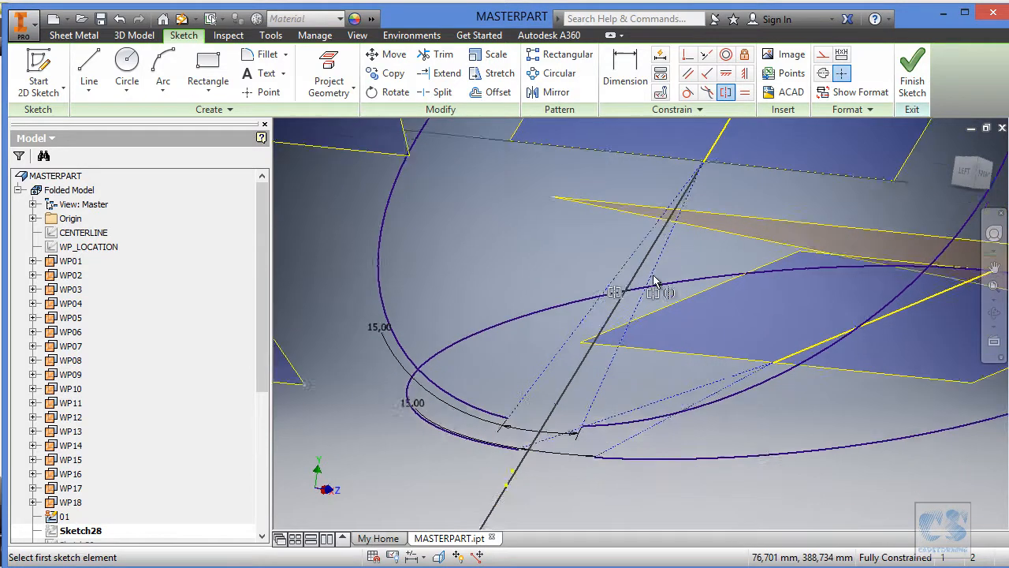
key(Escape)
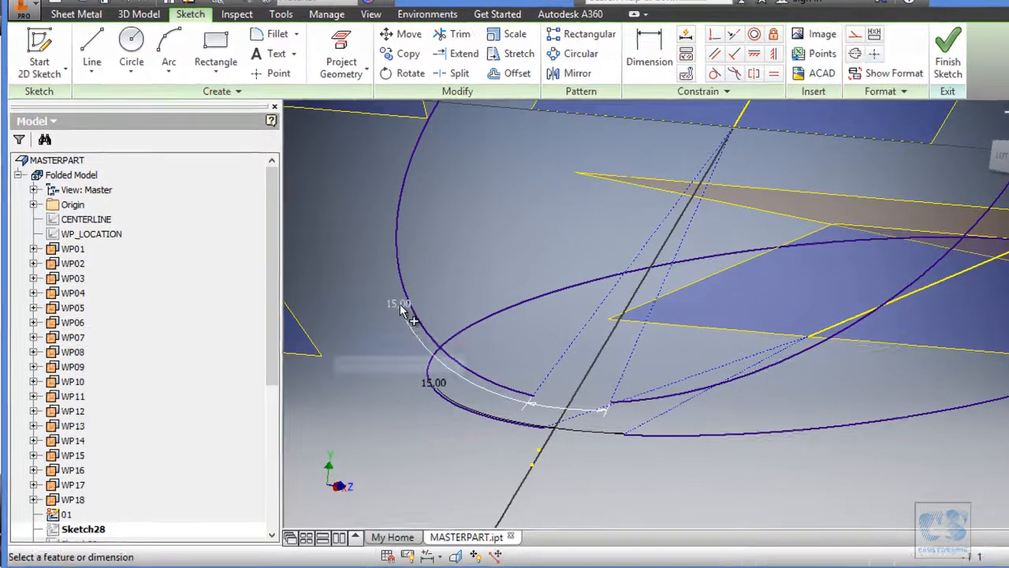
Link the arc's opening angle dimension to the OP_angle parameter and finish the sketch.
click(390, 324)
click(421, 376)
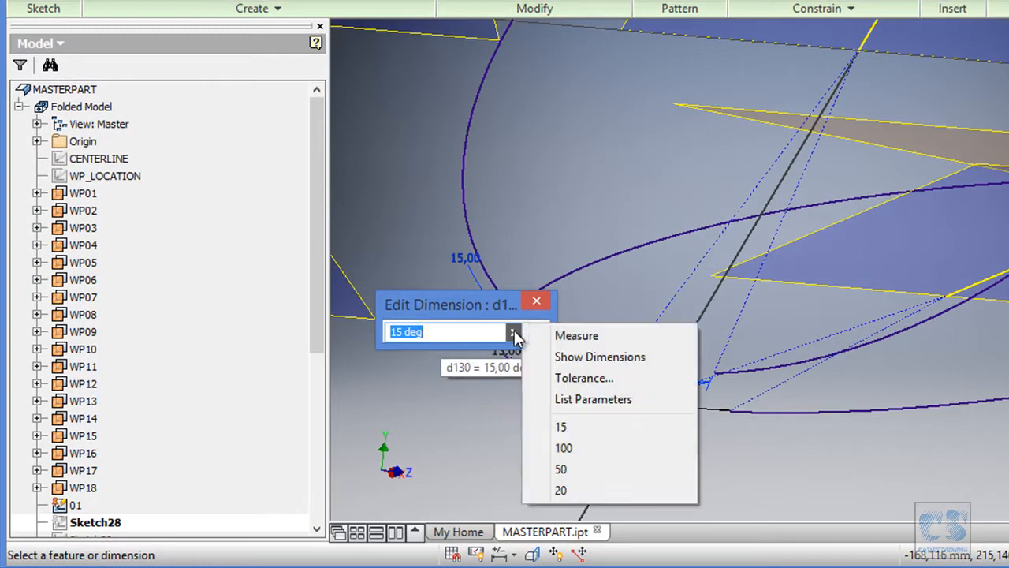
click(597, 399)
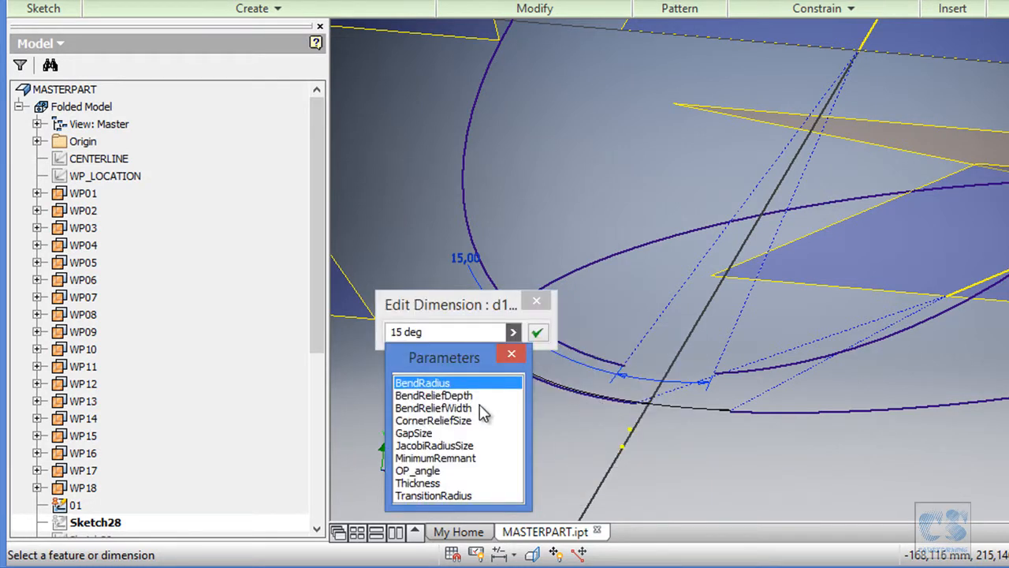
click(418, 470)
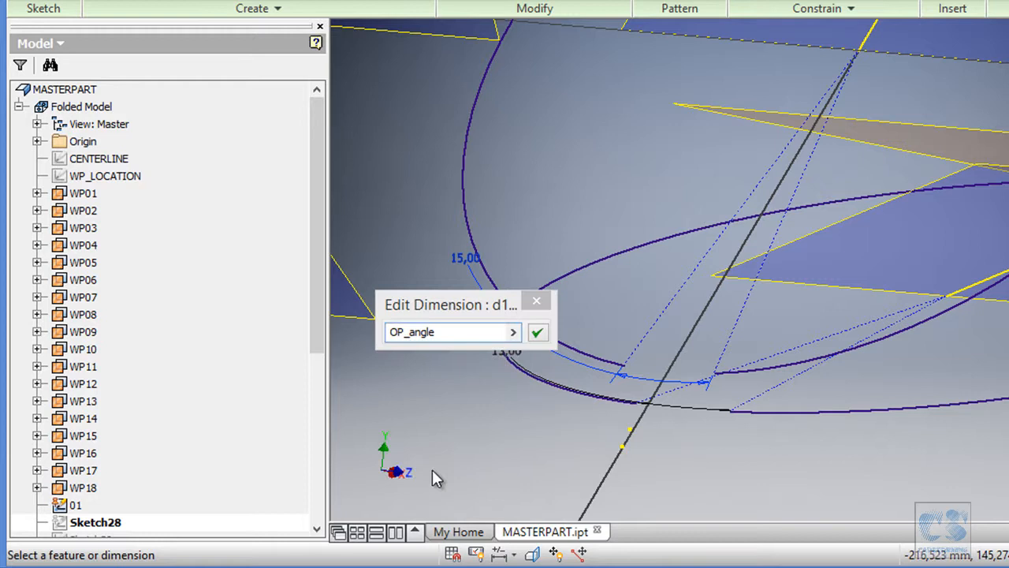
click(537, 332)
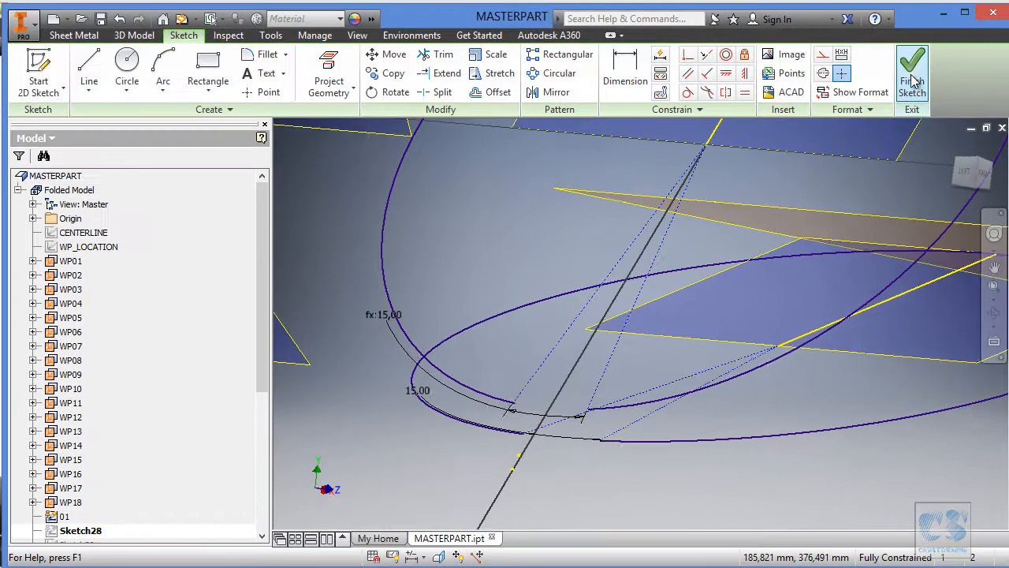
click(914, 69)
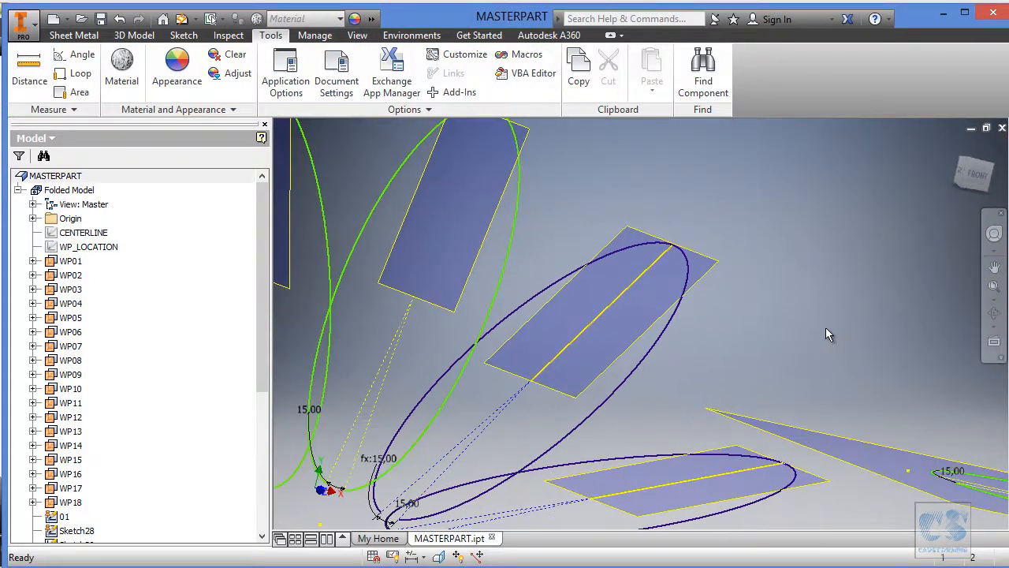
Hide all work planes from WP01 to WP18.
click(648, 279)
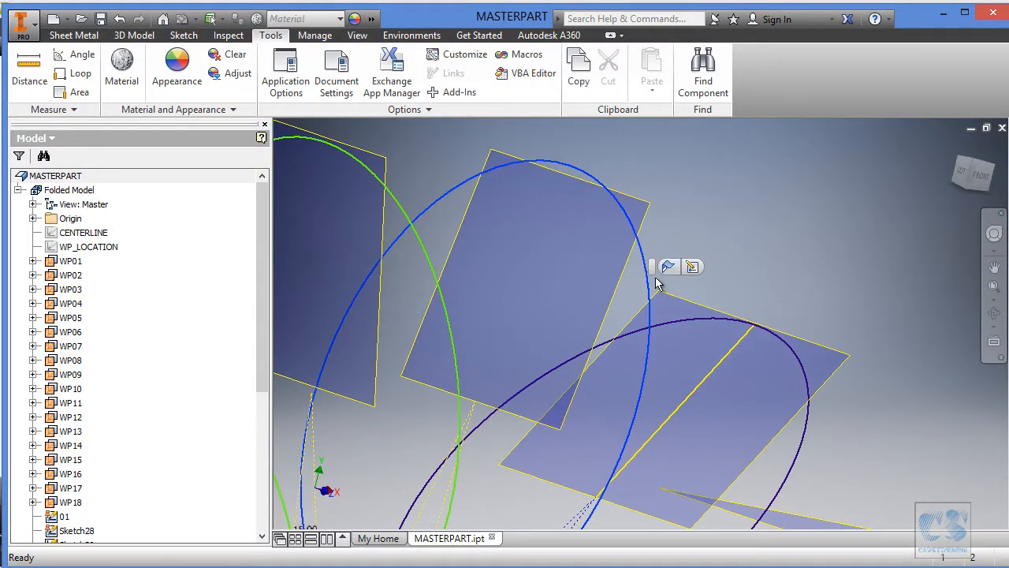
click(692, 267)
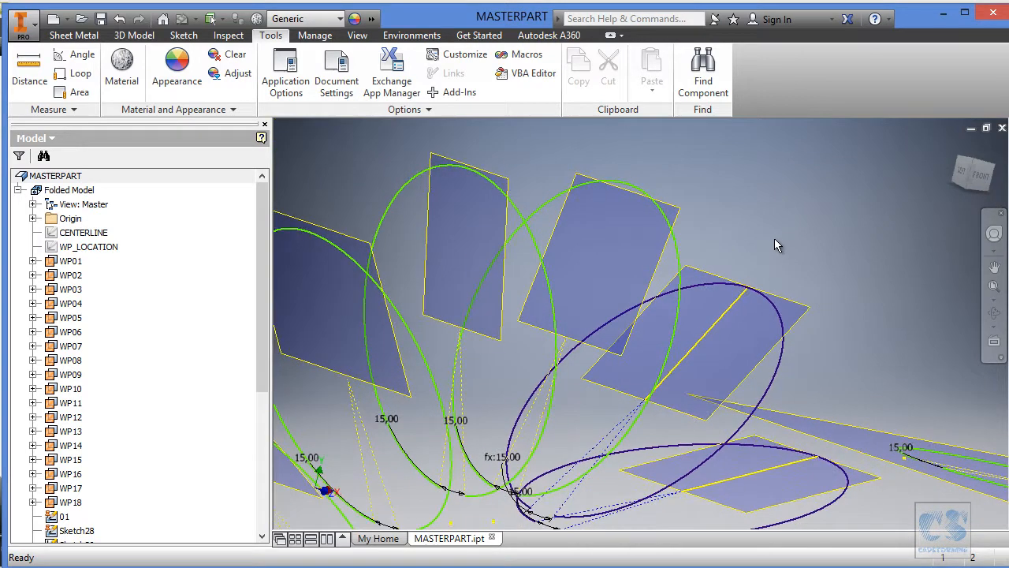
click(70, 261)
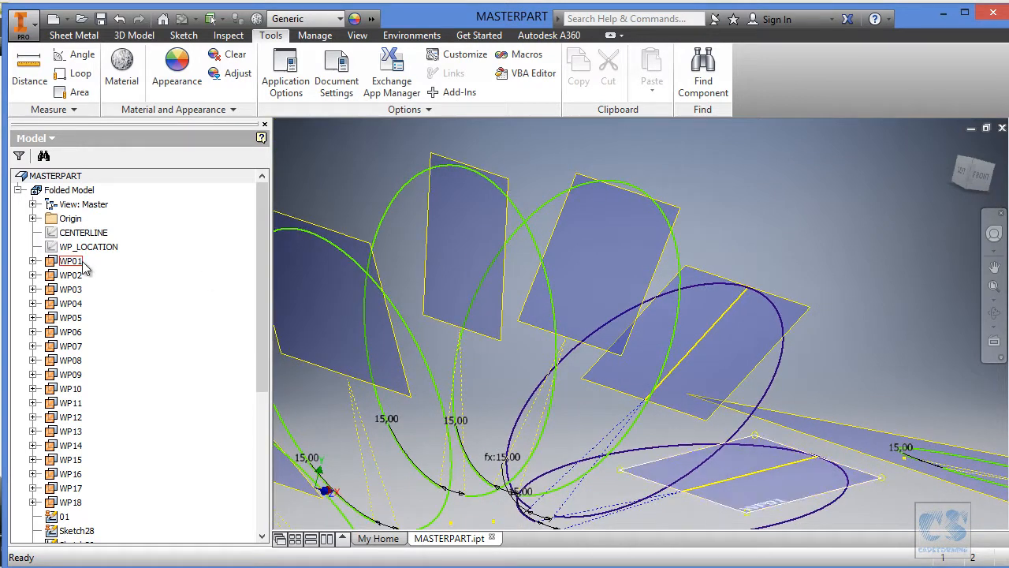
shift+click(70, 502)
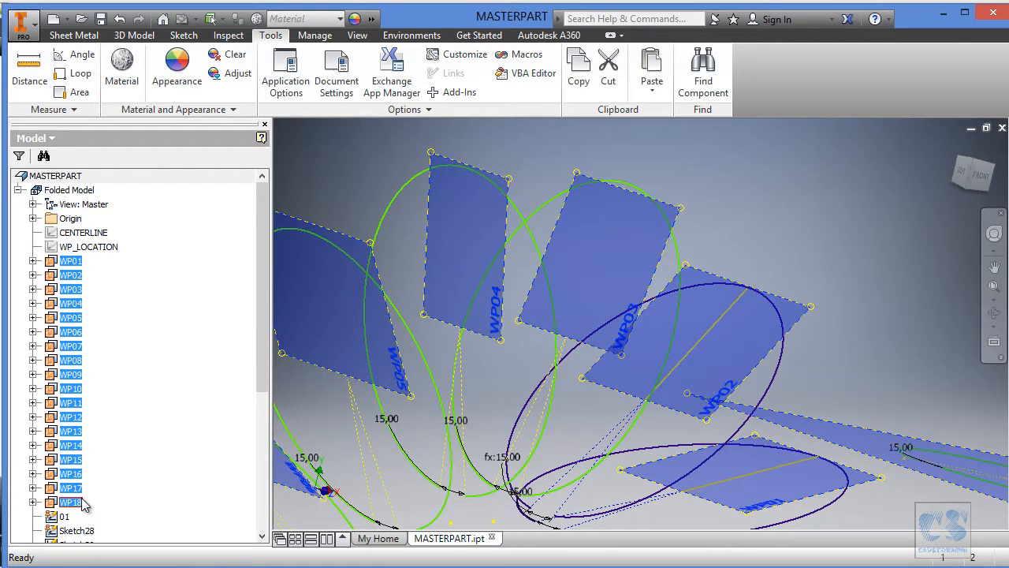
right_click(85, 505)
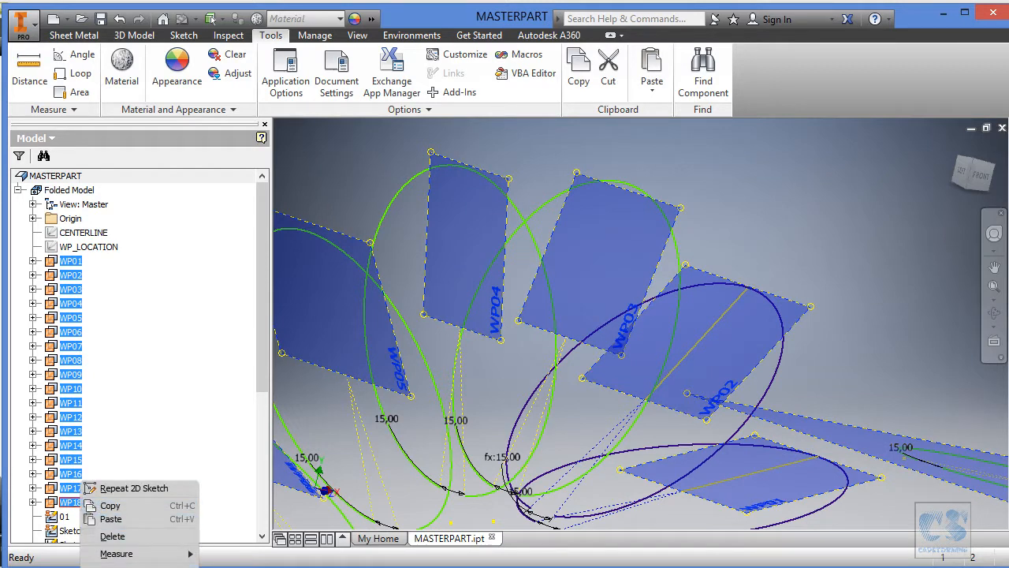
right_click(79, 280)
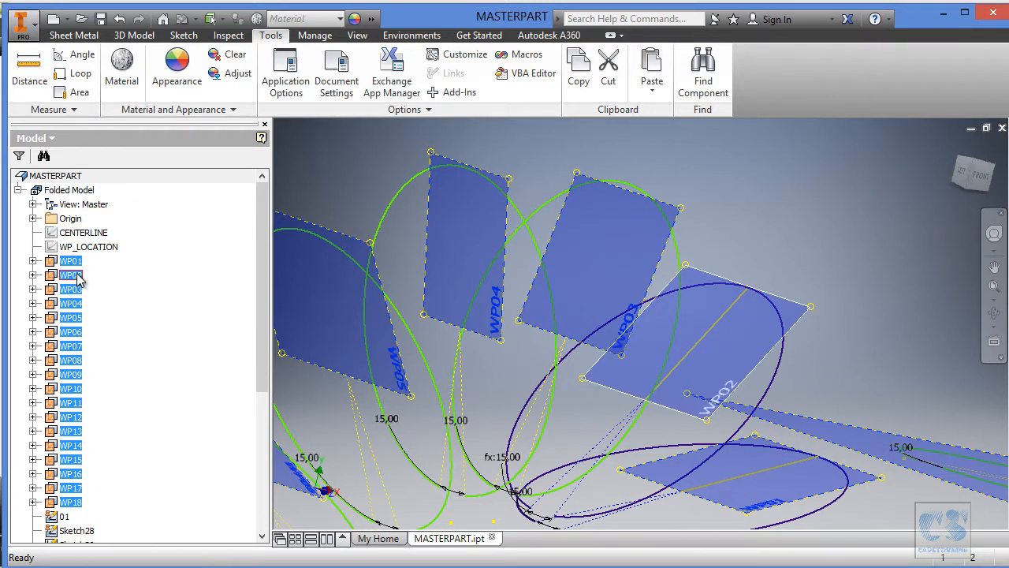
right_click(76, 273)
click(115, 380)
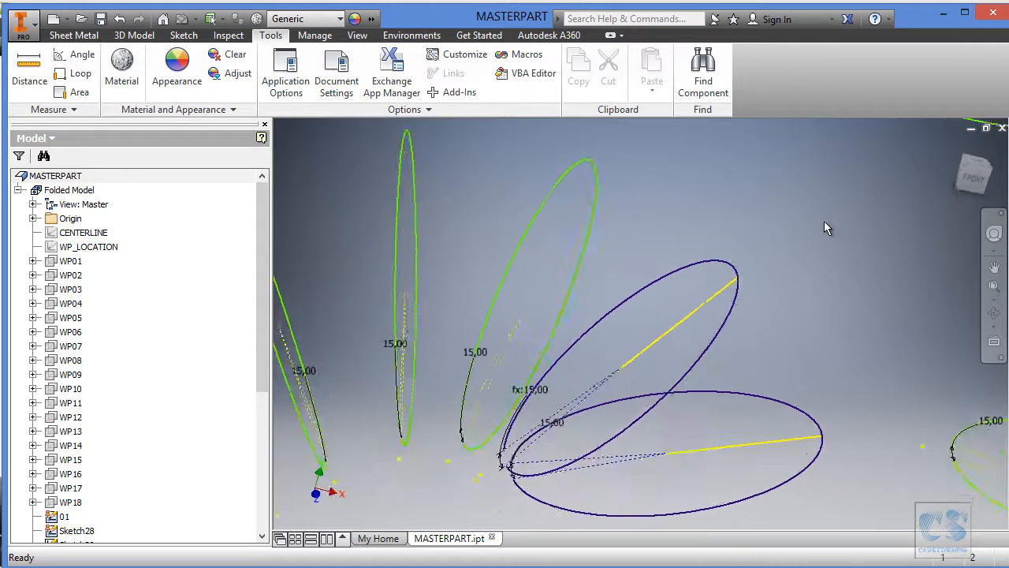
Edit the next unfitted arc sketch, project its section line from the WP_LOCATION sketch, and hide WP_LOCATION again.
click(650, 205)
click(656, 192)
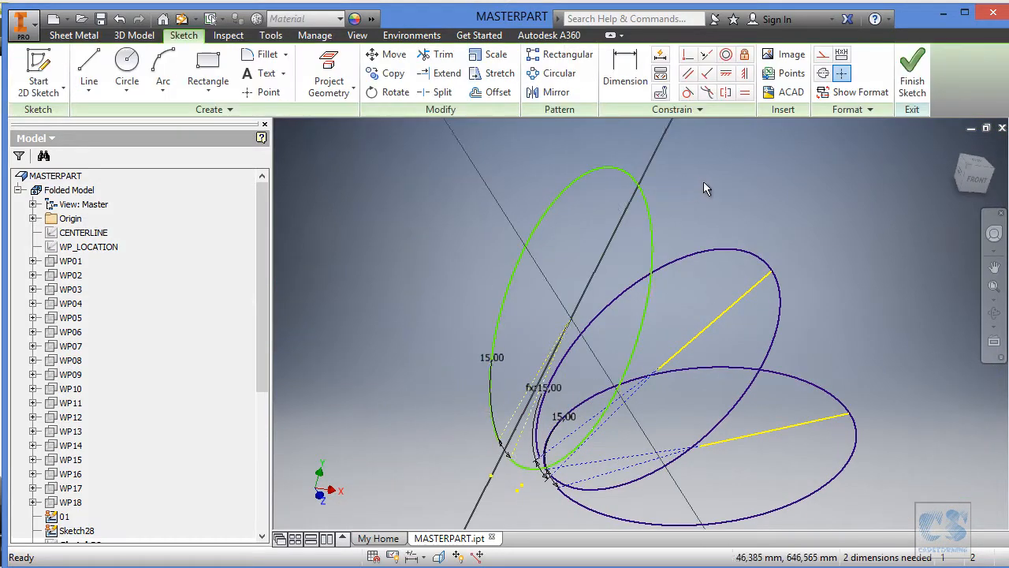
right_click(89, 247)
click(139, 389)
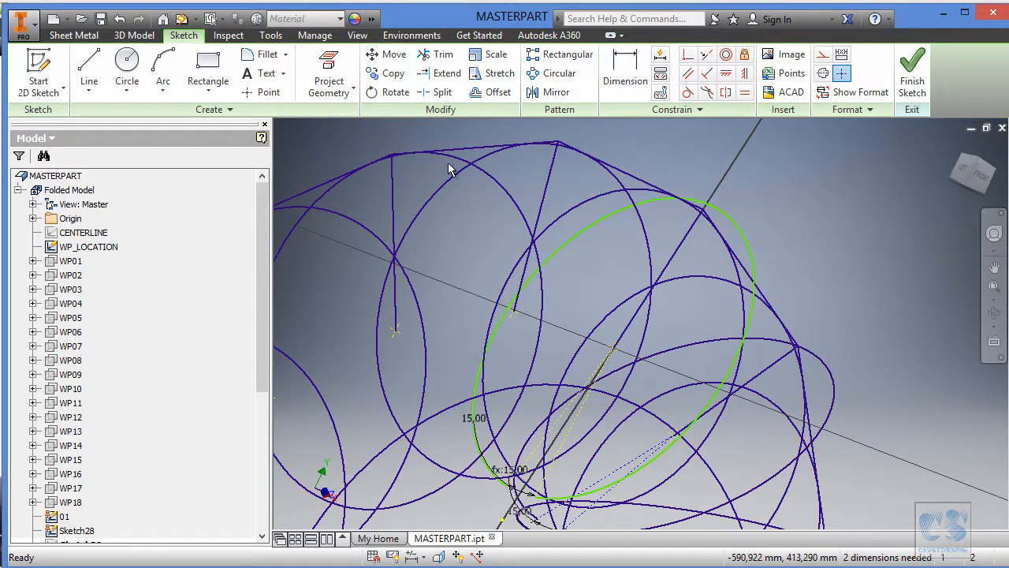
click(329, 73)
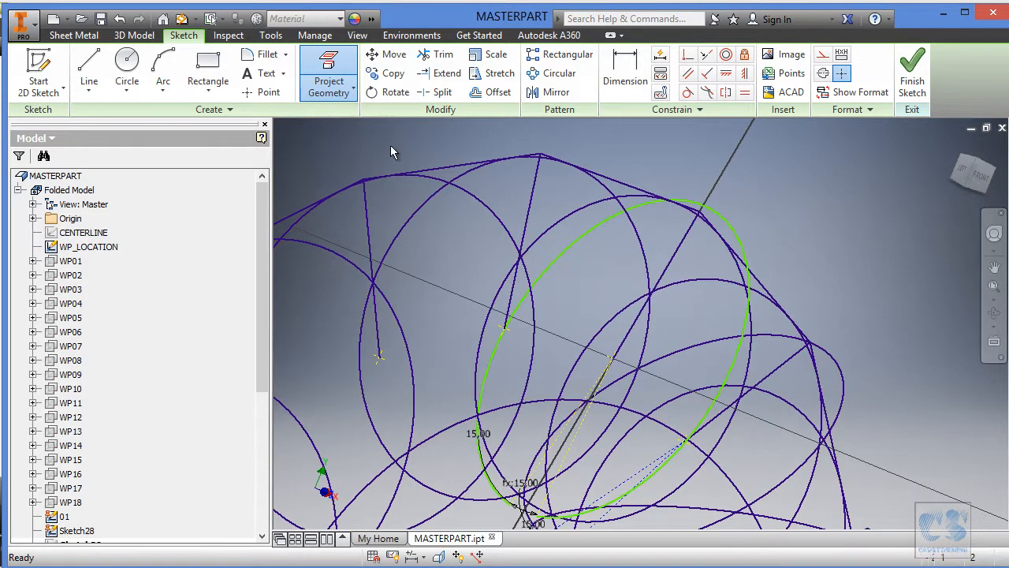
key(Escape)
right_click(95, 249)
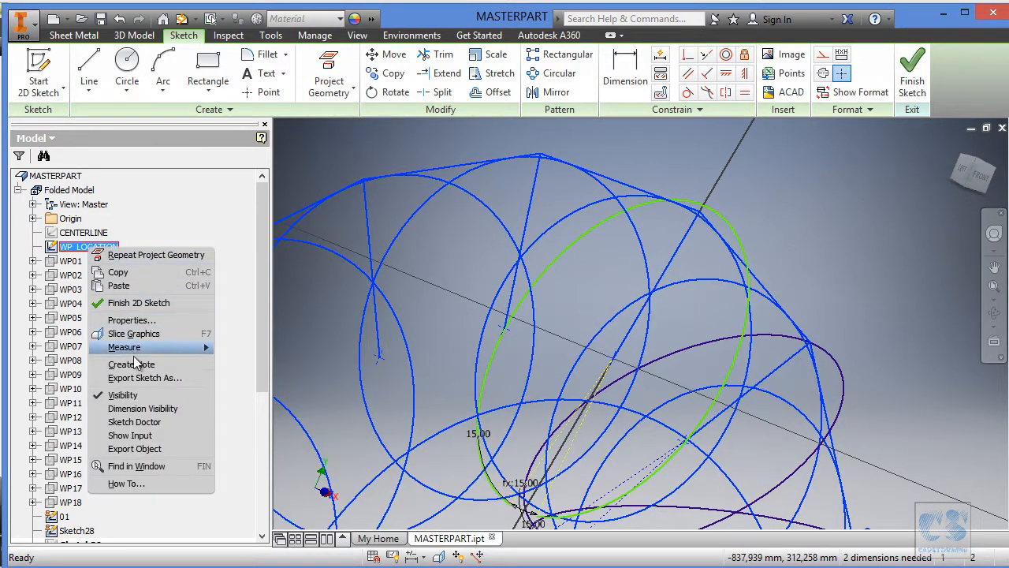
click(131, 394)
Make the arc's centre coincident with the projected line's inner endpoint and the arc coincident with its outer endpoint.
shift+middle_drag(731, 212, 752, 207)
mouse_move(734, 214)
mouse_down()
mouse_move(745, 205)
mouse_move(747, 217)
mouse_move(732, 212)
mouse_up()
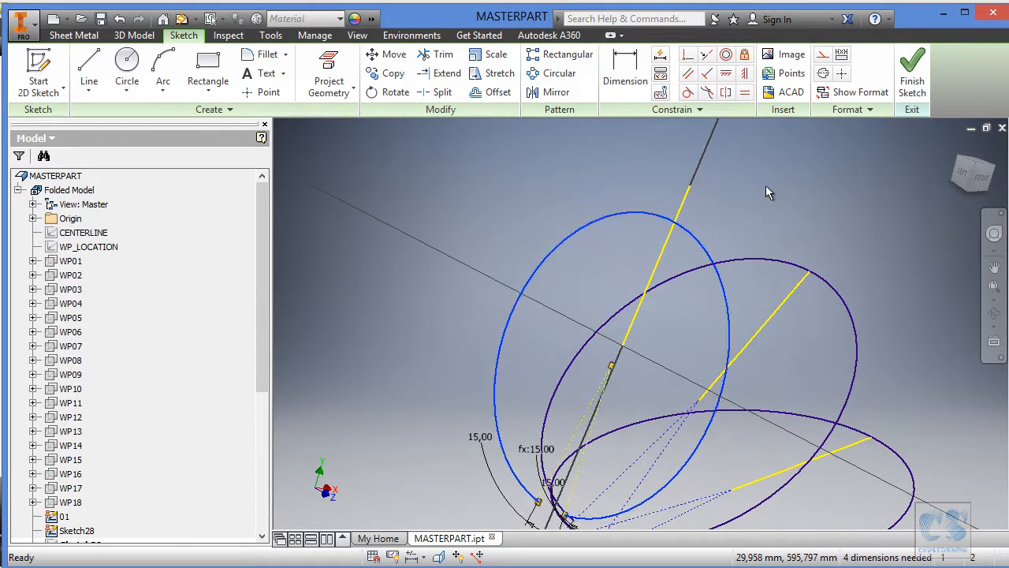
scroll(747, 202, up, 3)
click(687, 55)
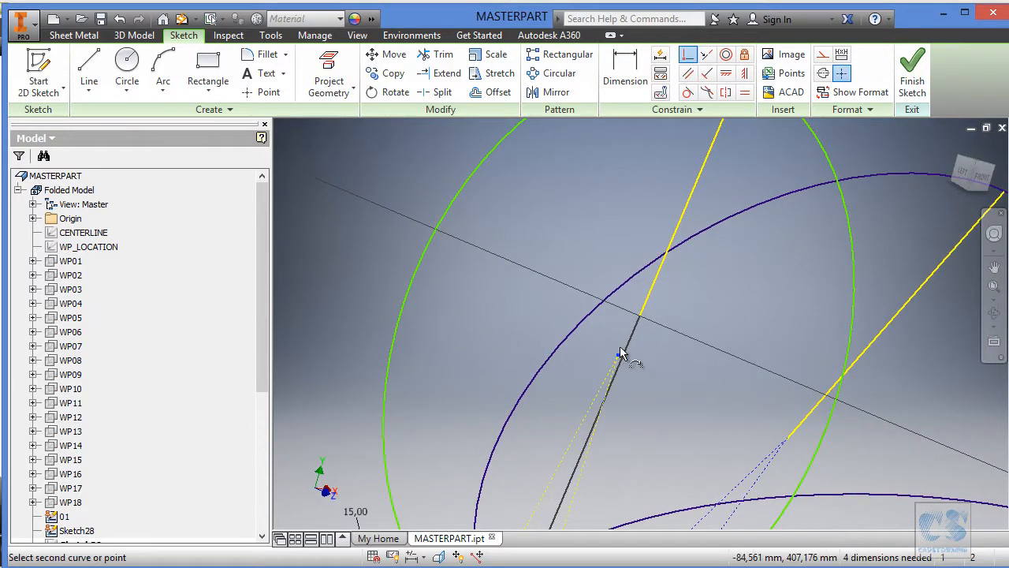
click(639, 319)
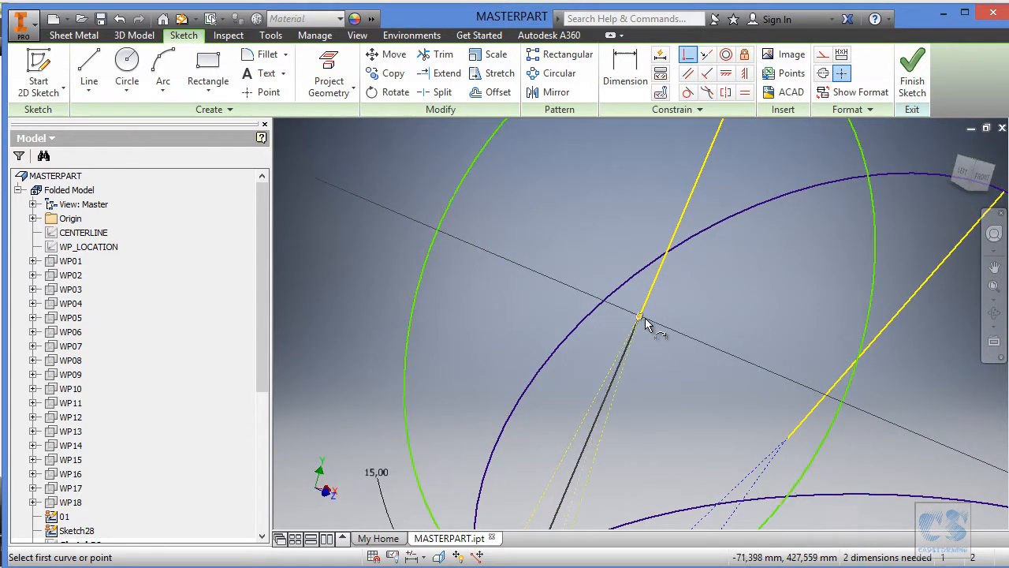
click(733, 217)
click(717, 168)
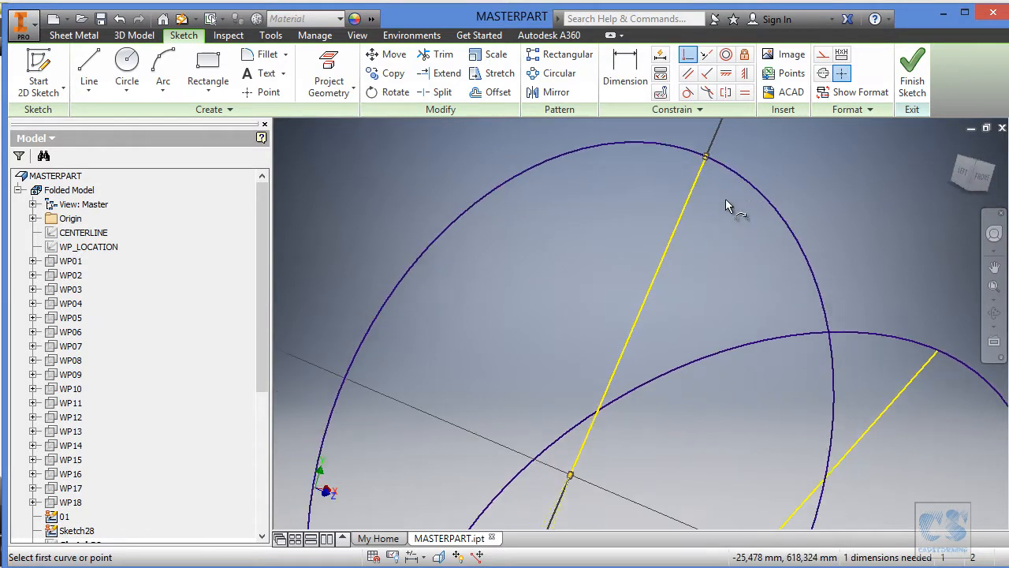
Constrain the arc's two construction lines to be symmetric about the projected line and finish the sketch.
click(725, 93)
click(598, 290)
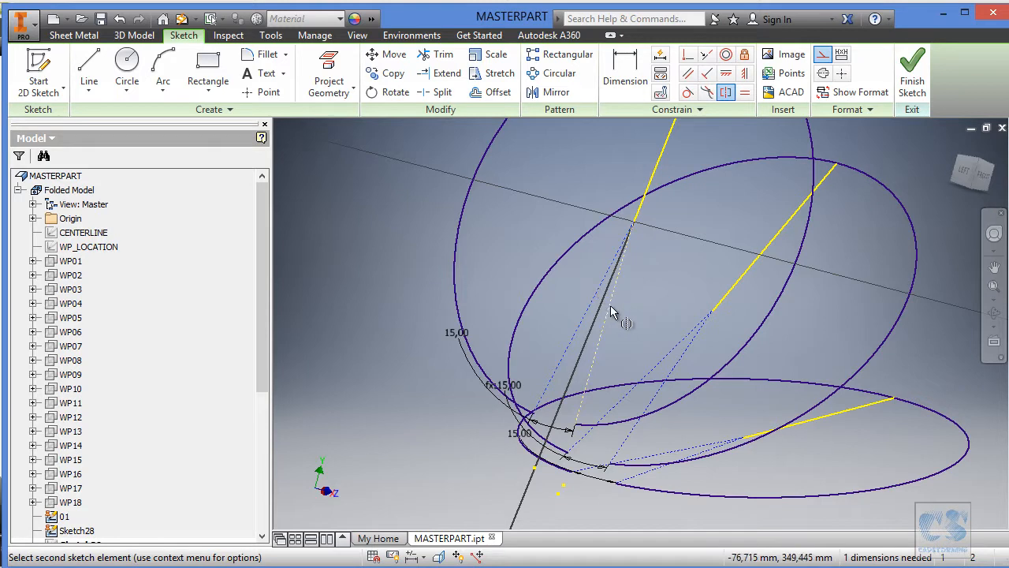
click(609, 311)
click(634, 301)
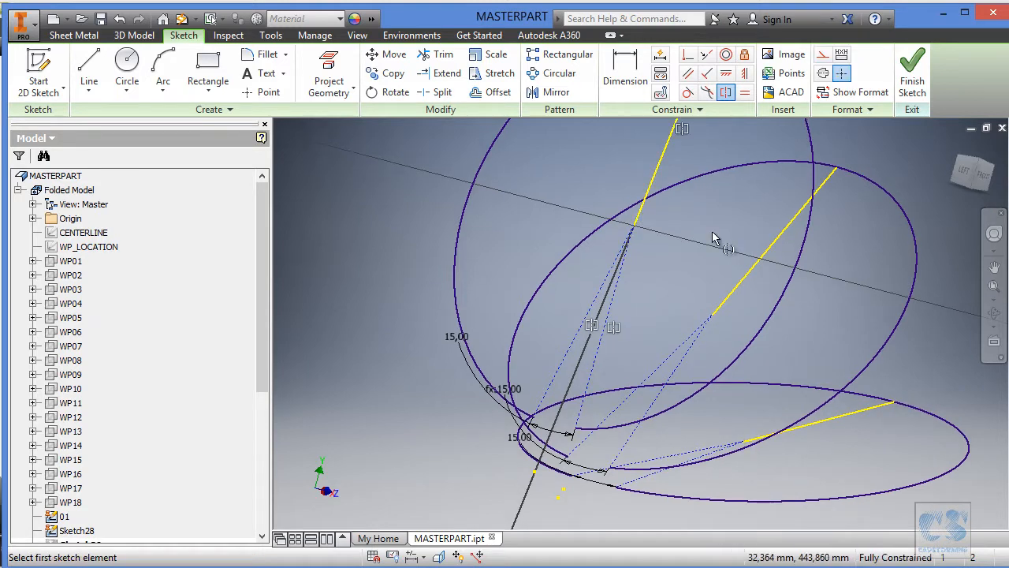
click(915, 79)
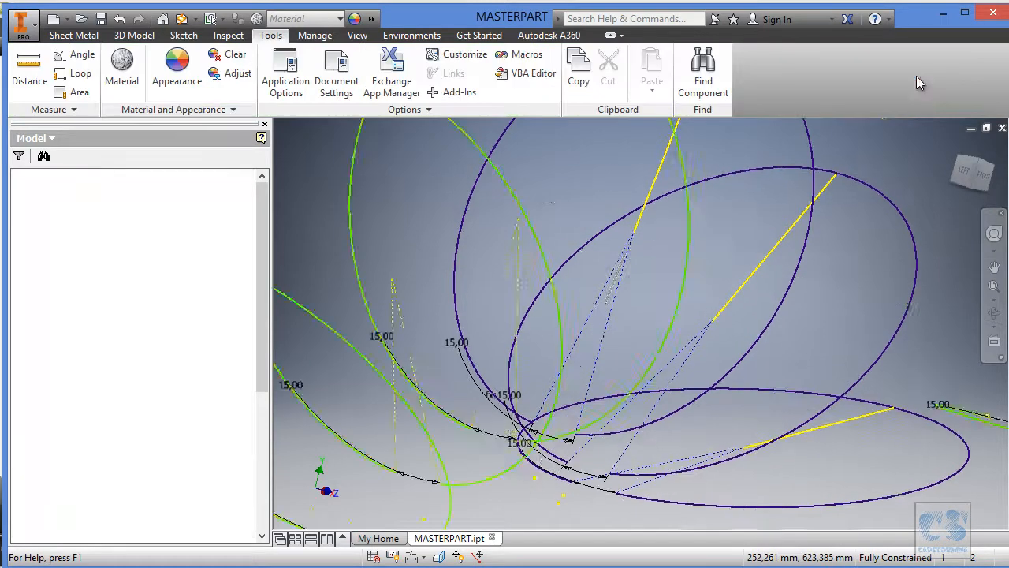
Open the next unfitted arc sketch for editing.
click(666, 250)
click(685, 224)
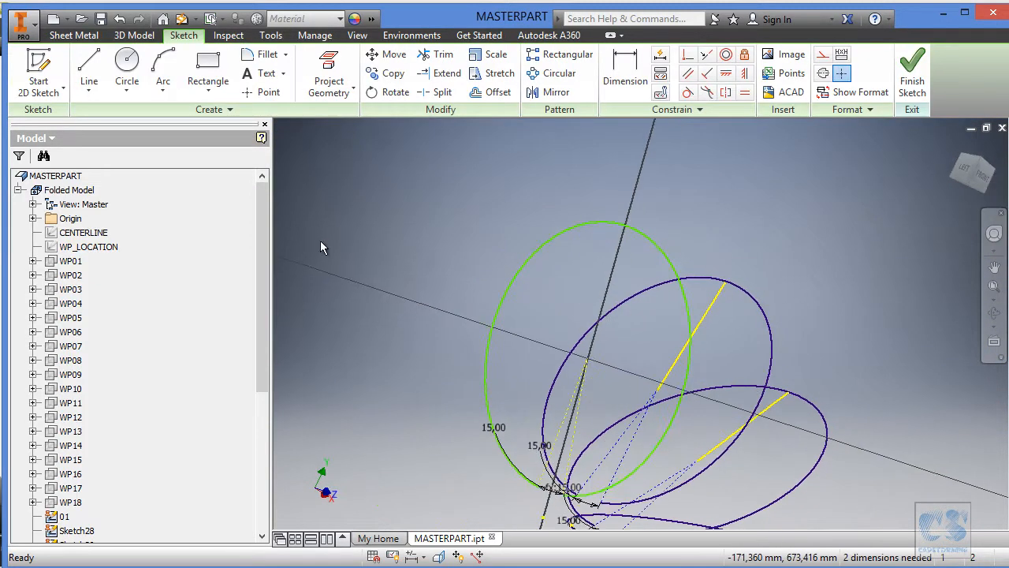
right_click(87, 232)
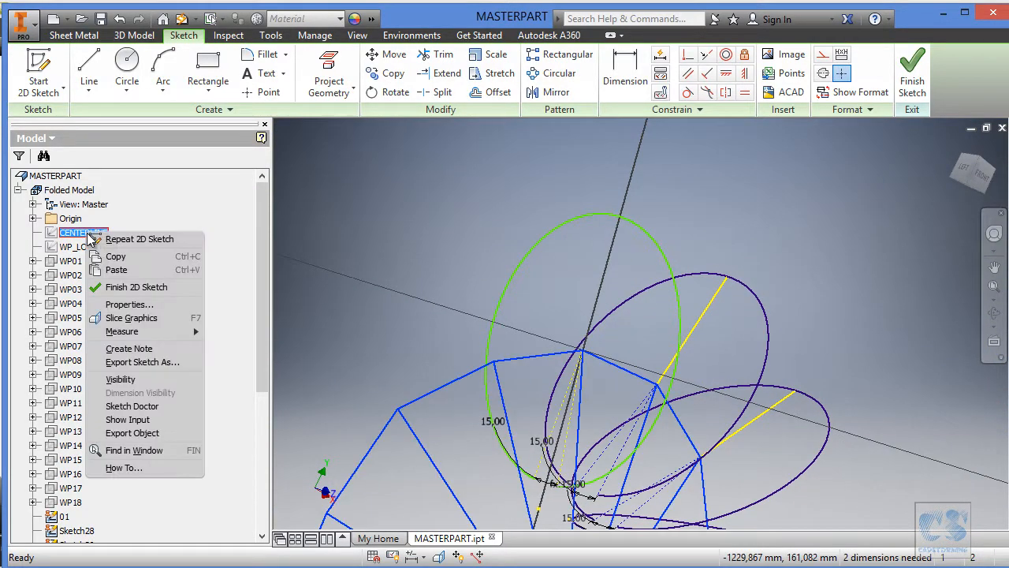
click(131, 379)
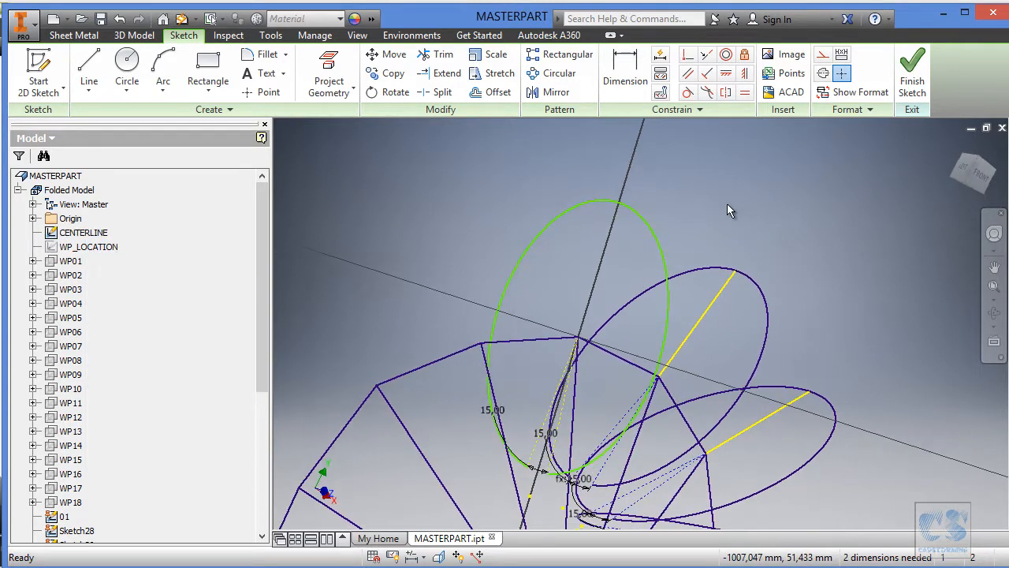
right_click(82, 231)
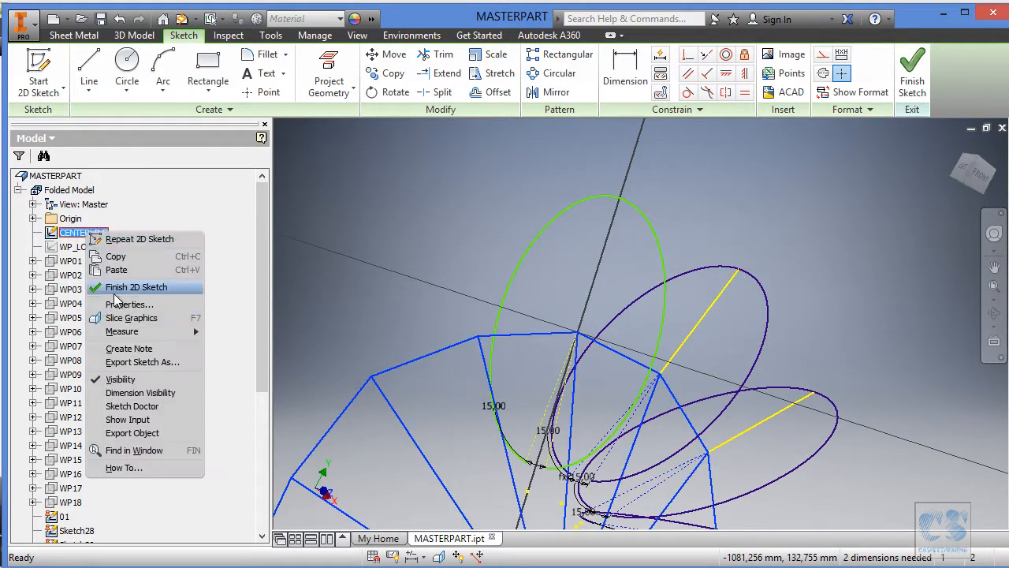
click(130, 379)
Show the WP_LOCATION sketch, project its line for this section into the arc sketch, and hide WP_LOCATION again.
right_click(101, 249)
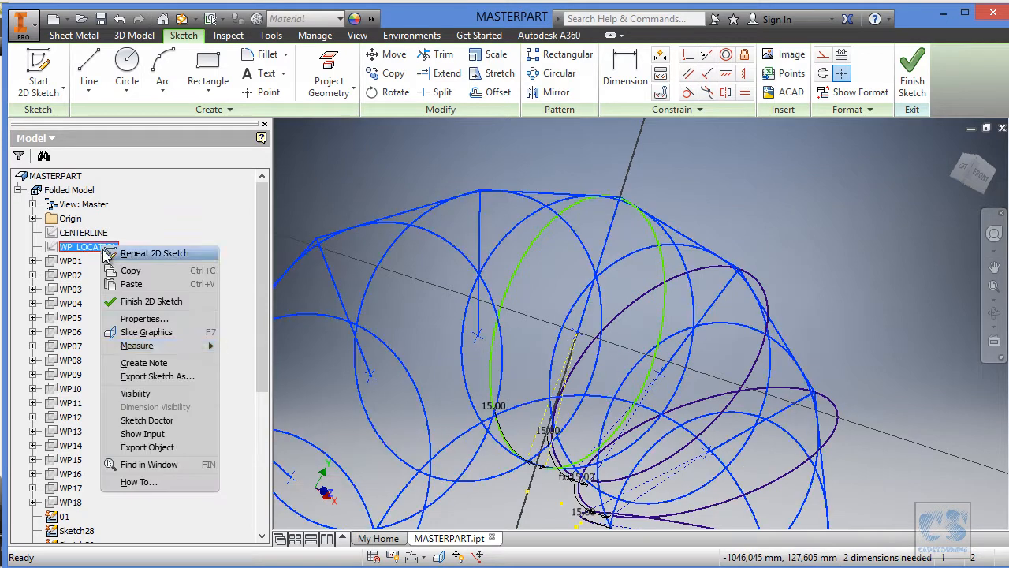
click(131, 394)
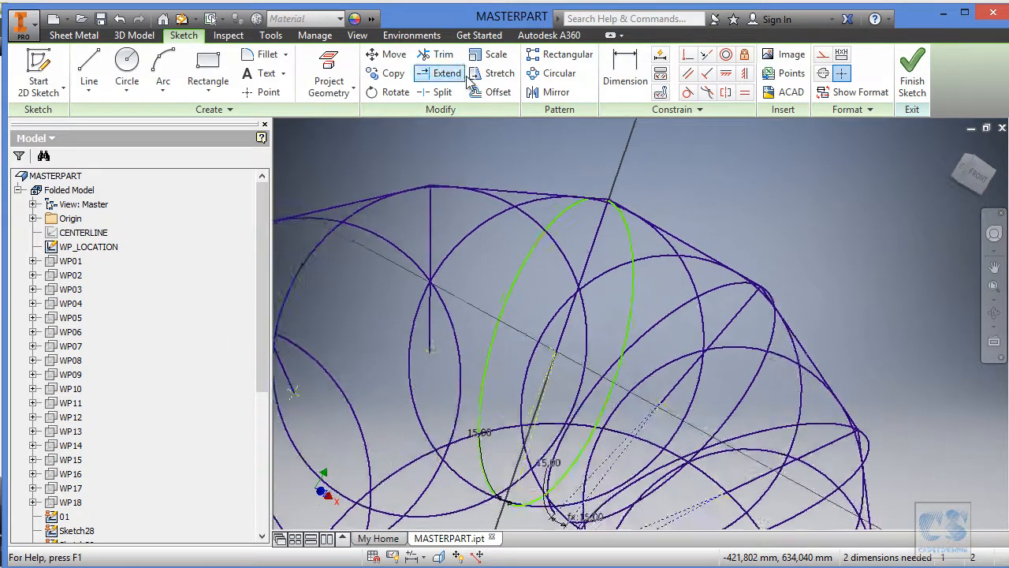
click(339, 65)
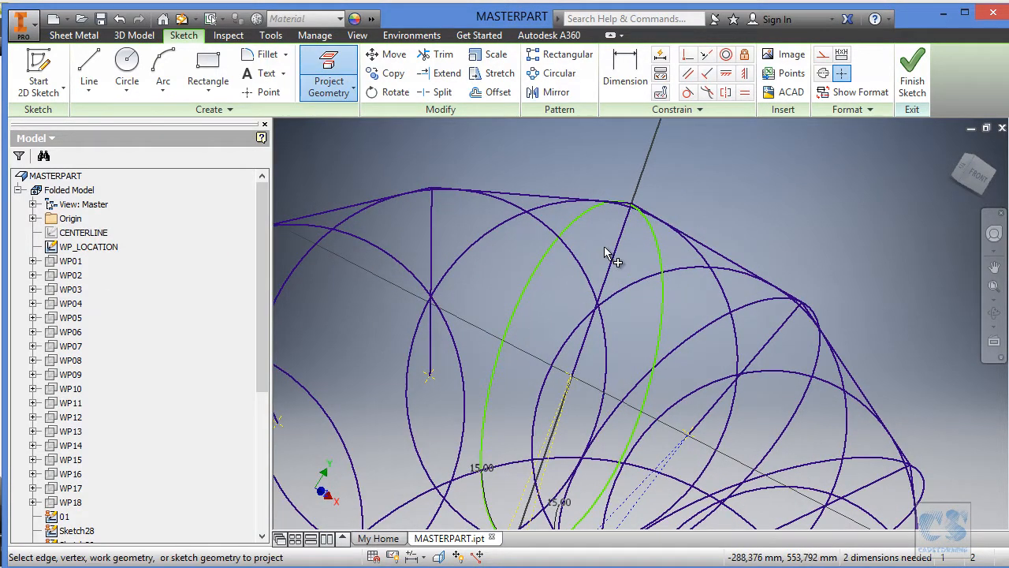
click(636, 243)
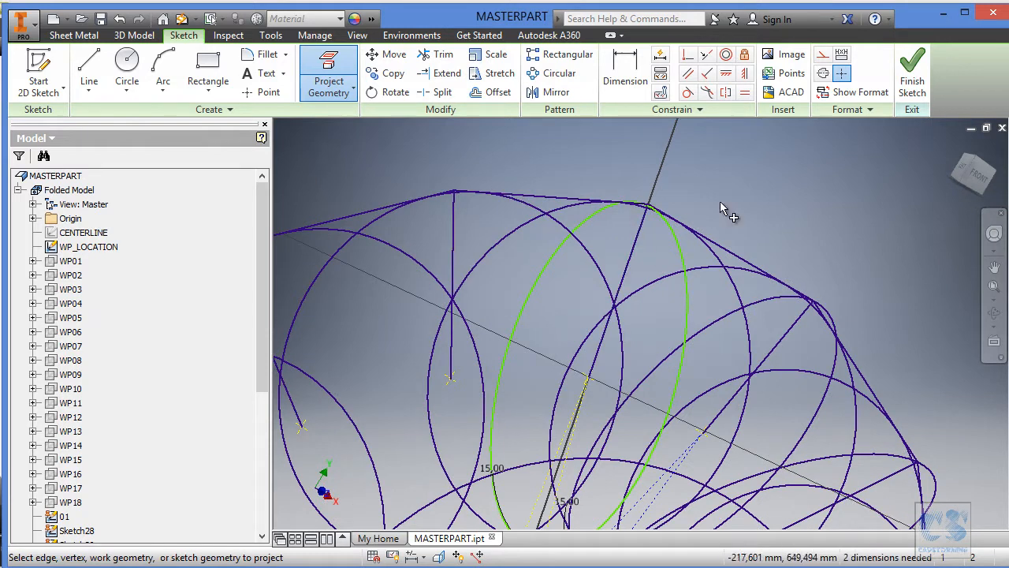
right_click(109, 247)
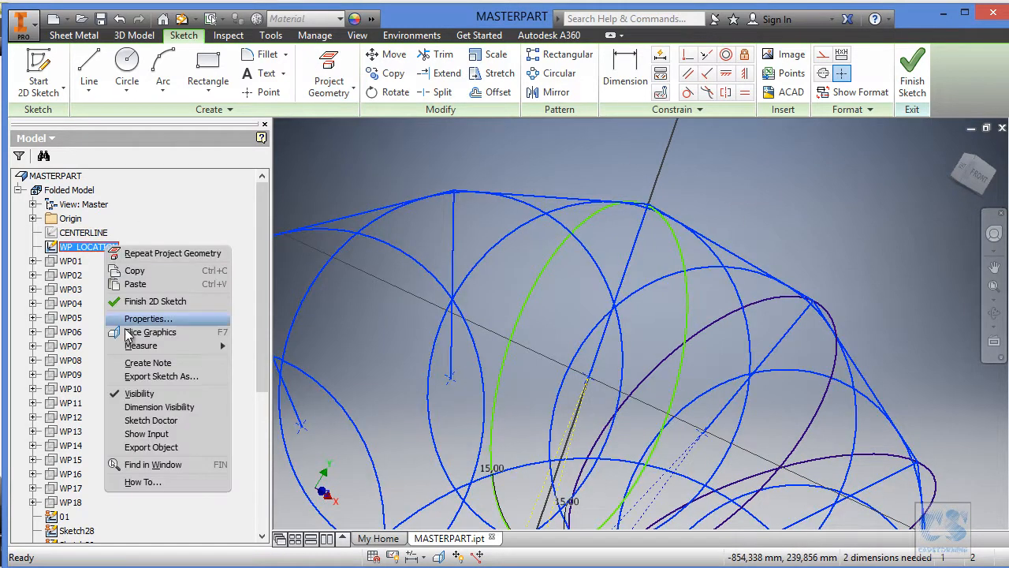
click(161, 393)
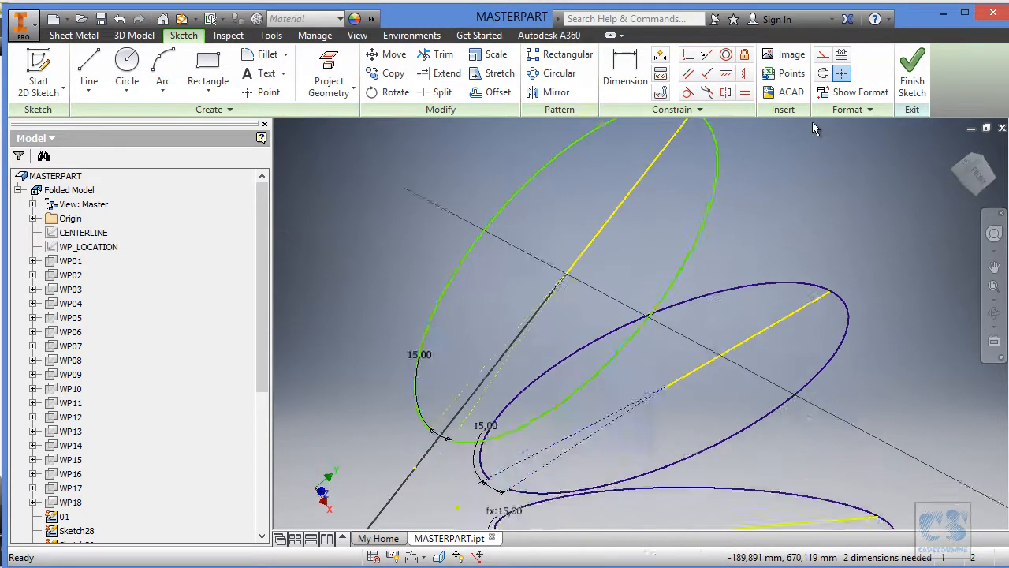
Make the arc coincident with the projected line's outer endpoint and the arc's centre coincident with its inner endpoint.
click(688, 59)
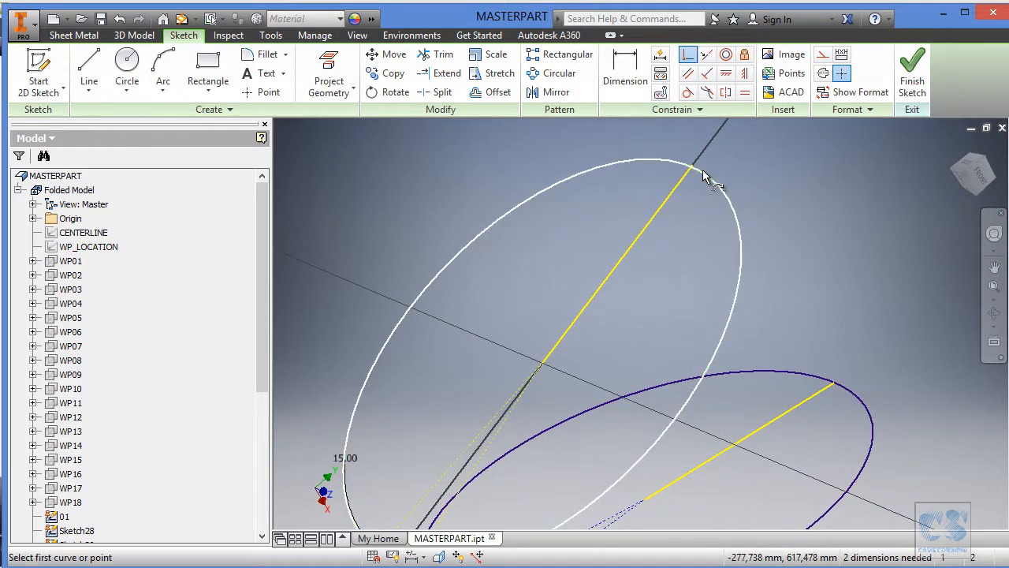
click(696, 164)
click(708, 178)
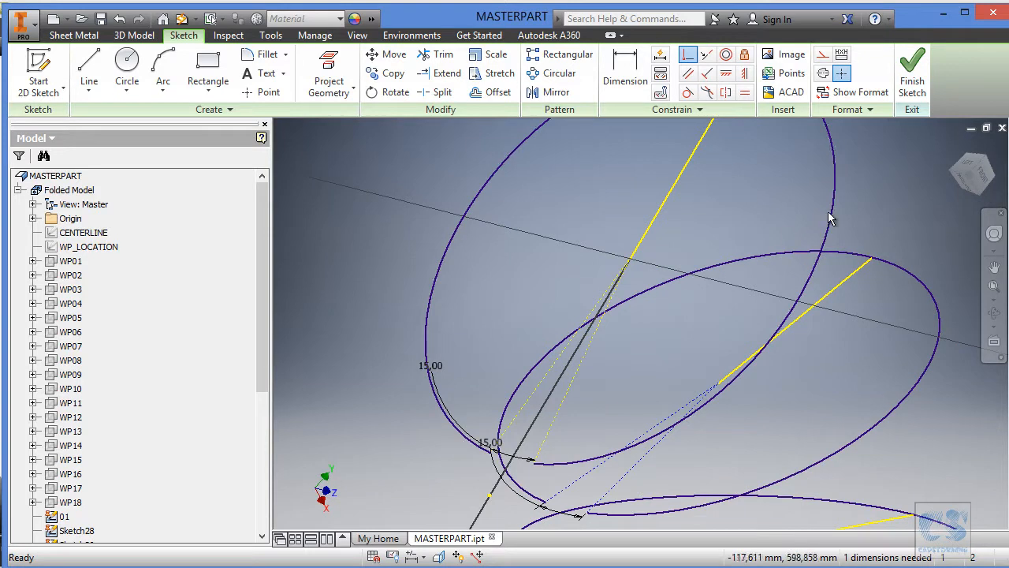
drag(838, 218, 753, 230)
click(690, 55)
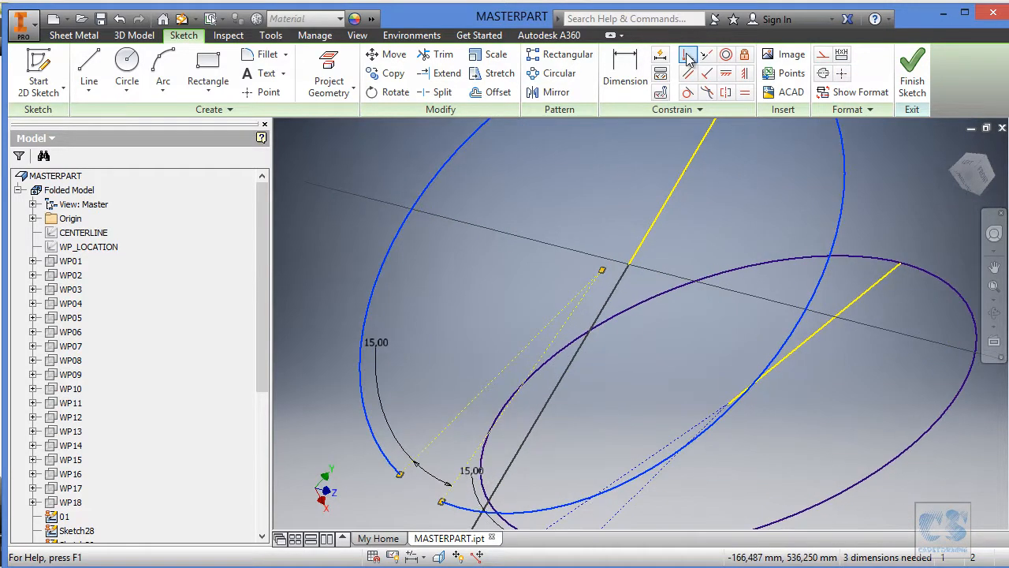
click(602, 271)
click(628, 263)
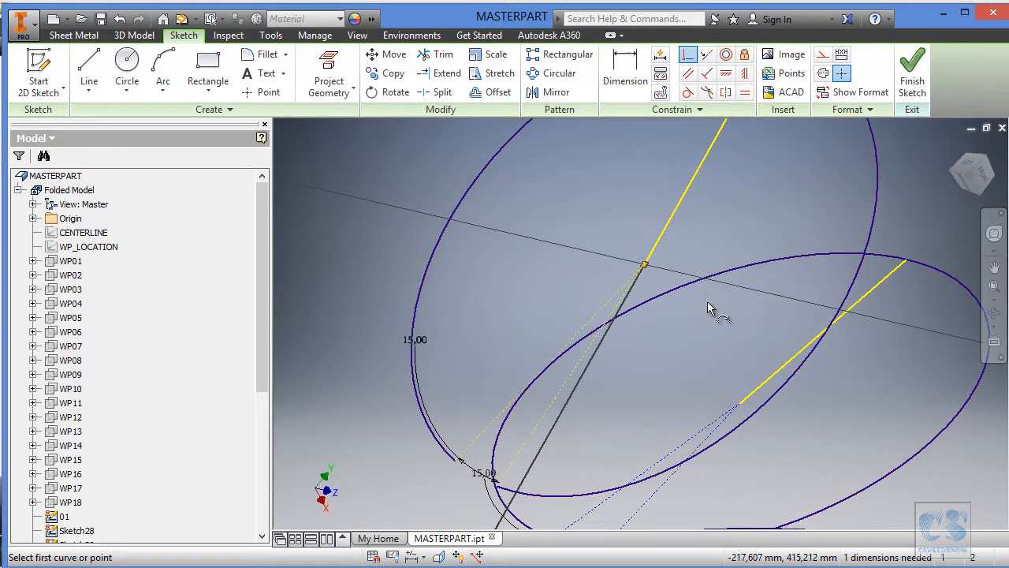
Make the arc's two construction lines symmetric about the projected line and finish the sketch.
key(Escape)
drag(513, 489, 536, 497)
mouse_move(601, 456)
shift+middle_down()
mouse_move(619, 404)
mouse_move(602, 323)
mouse_move(731, 229)
mouse_move(731, 161)
mouse_move(787, 57)
shift+middle_up()
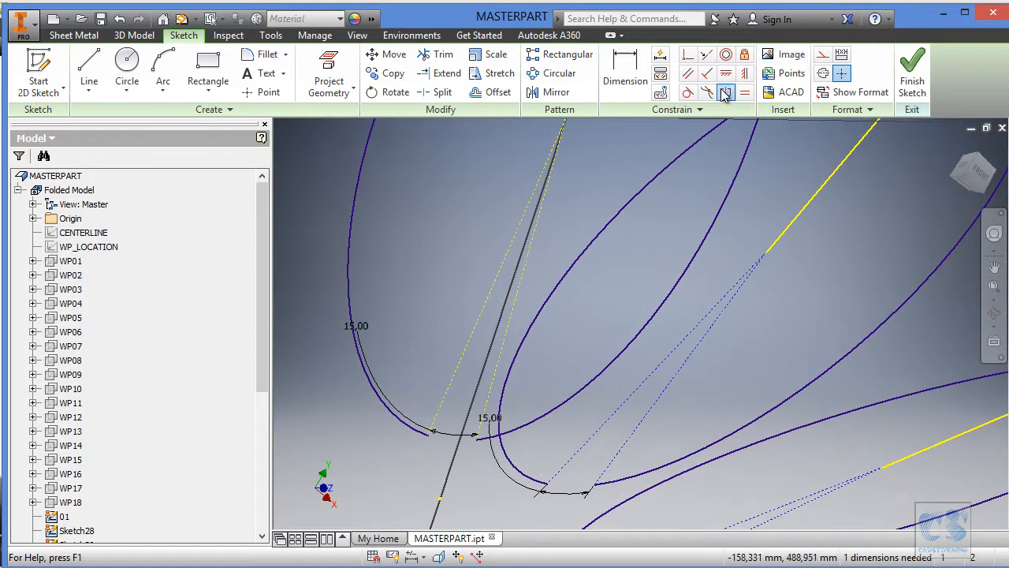
click(501, 270)
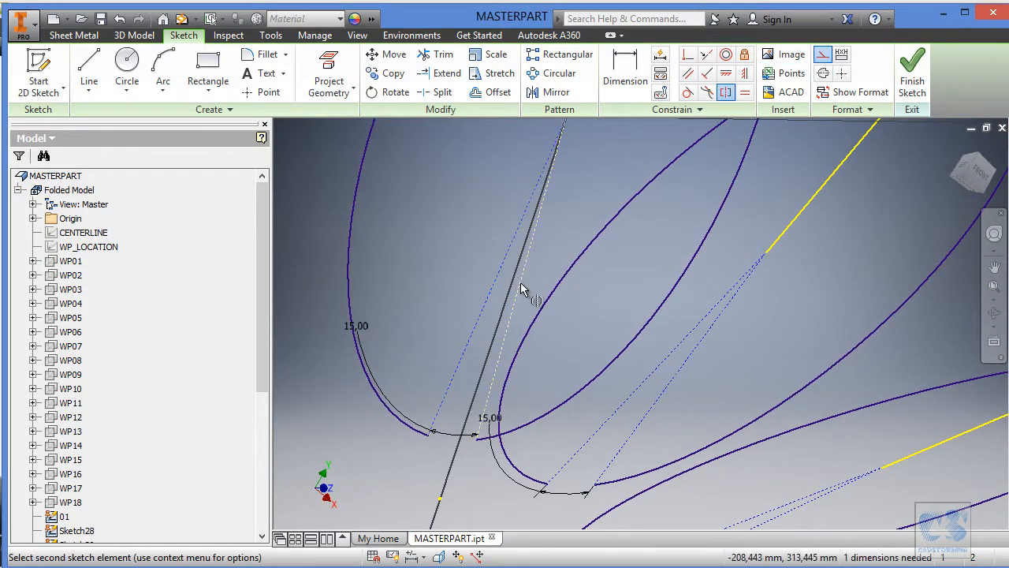
click(521, 284)
middle_drag(611, 219, 553, 439)
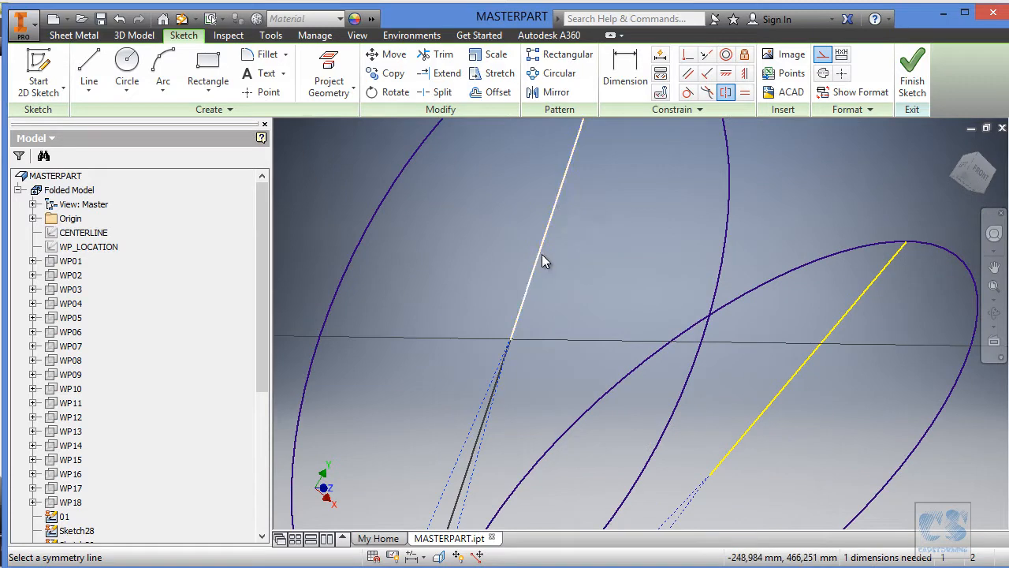
click(542, 253)
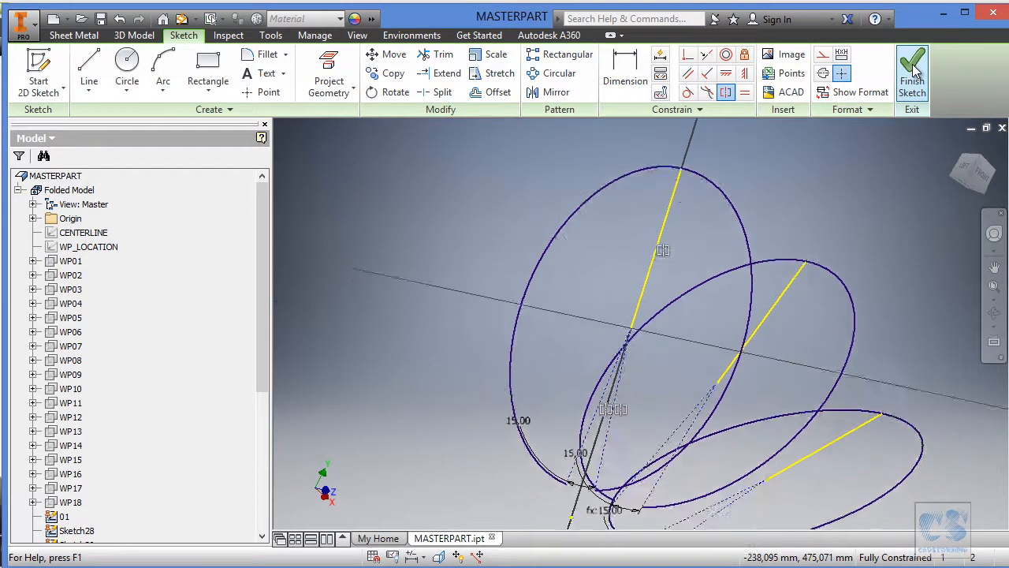
click(912, 64)
Open the next unfitted arc sketch for editing and show the WP_LOCATION sketch.
click(599, 167)
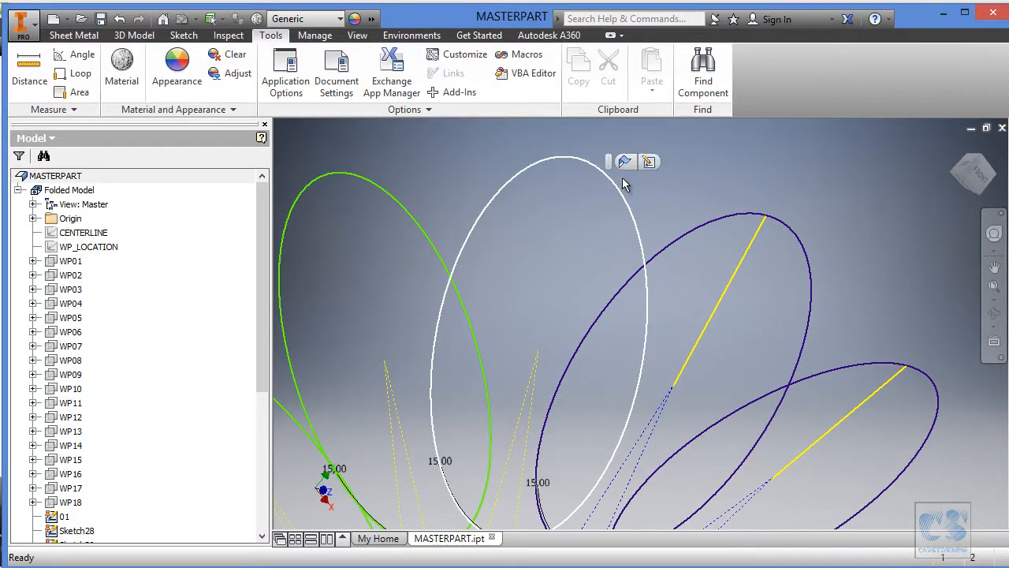
click(650, 162)
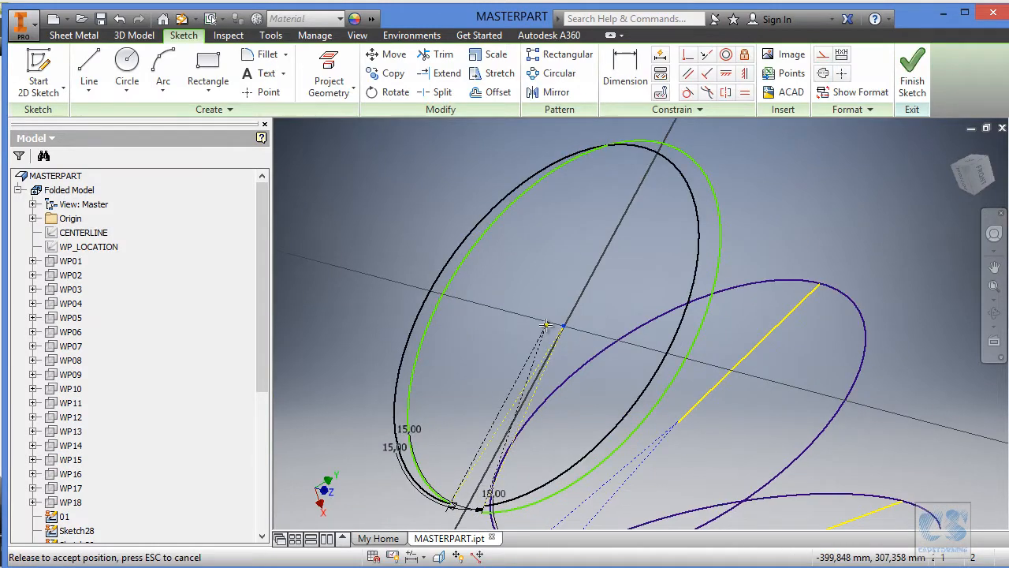
right_click(55, 247)
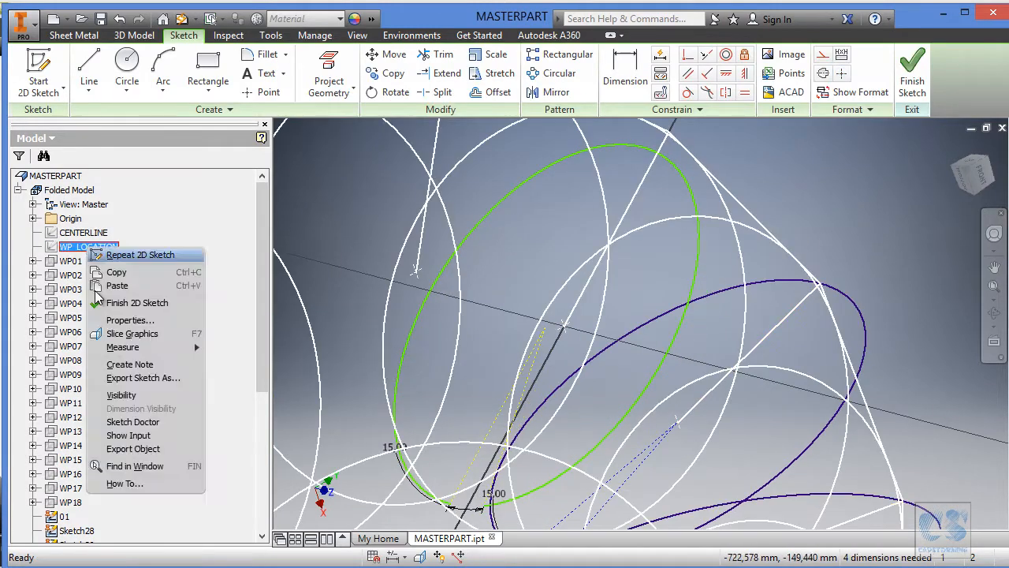
click(132, 396)
scroll(786, 142, down, 2)
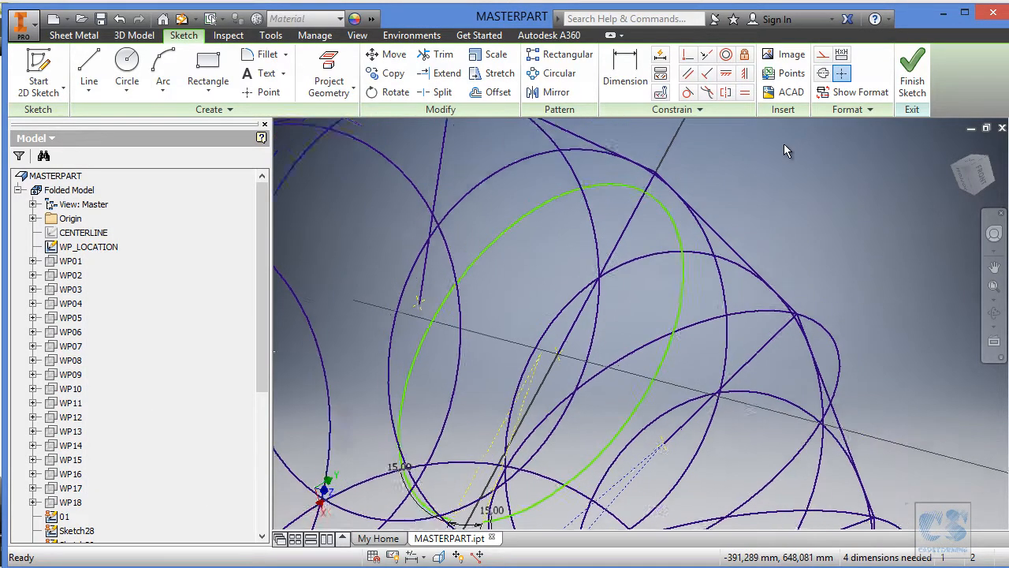
Project this section's WP_LOCATION line into the arc sketch and hide WP_LOCATION again.
click(329, 72)
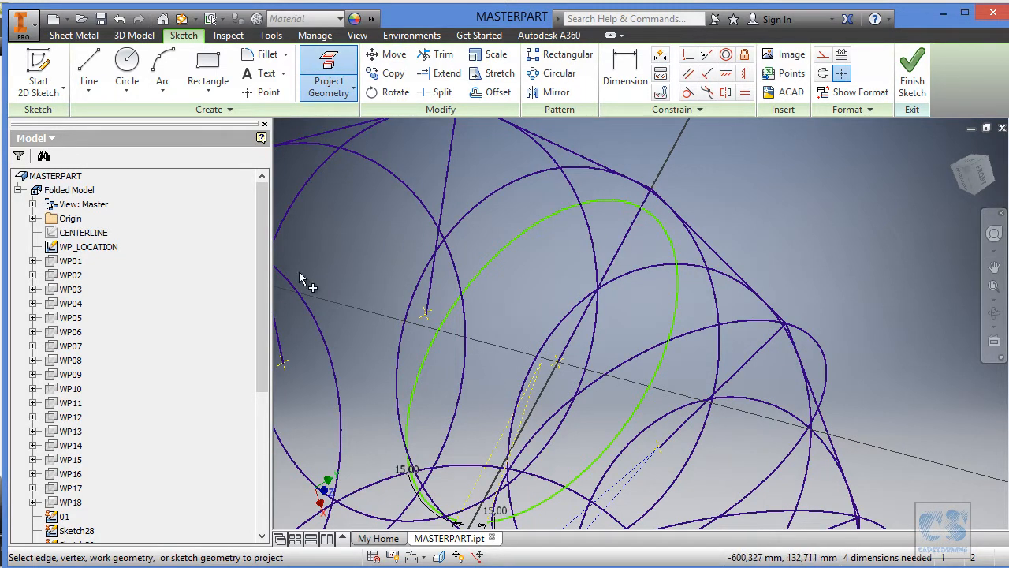
right_click(96, 247)
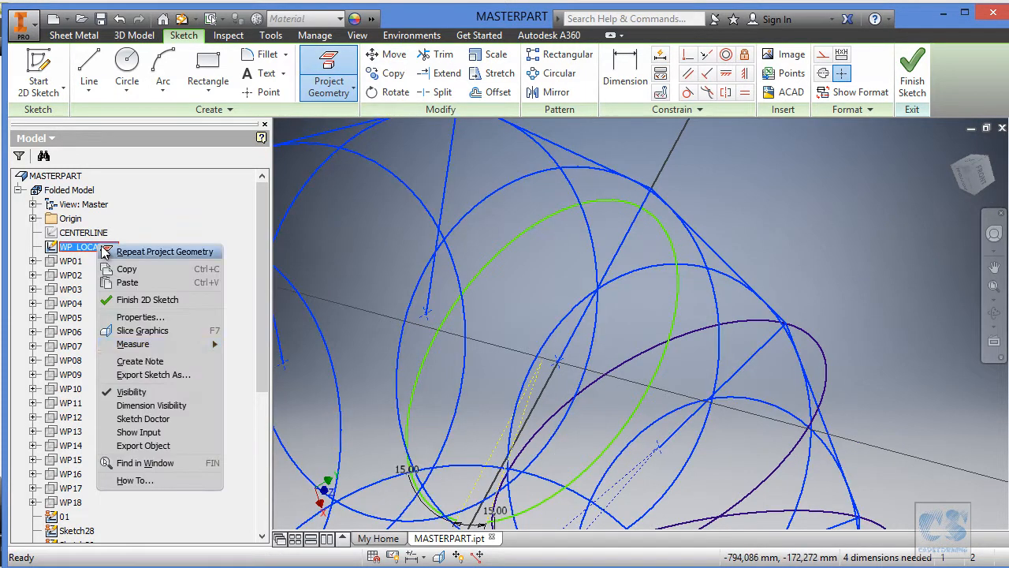
click(167, 393)
Make the arc's centre coincident with the projected line's inner endpoint and the arc coincident with its outer endpoint.
shift+middle_drag(791, 321, 797, 315)
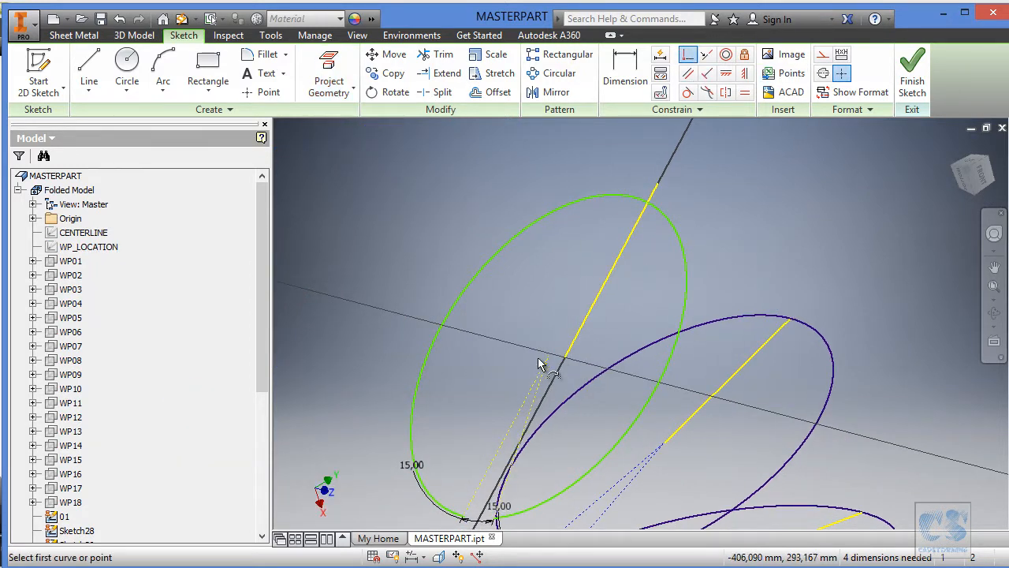
click(566, 360)
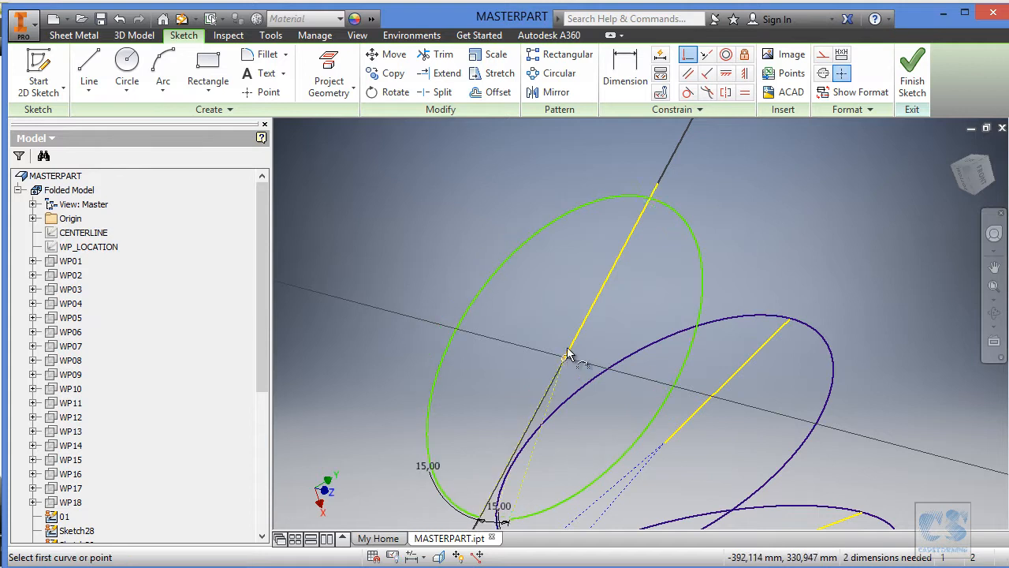
click(667, 203)
click(658, 184)
Spread the arc's two construction lines around the projected line, make them symmetric about it, and finish the sketch.
mouse_move(723, 228)
shift+middle_down()
mouse_move(733, 237)
mouse_move(654, 325)
shift+middle_up()
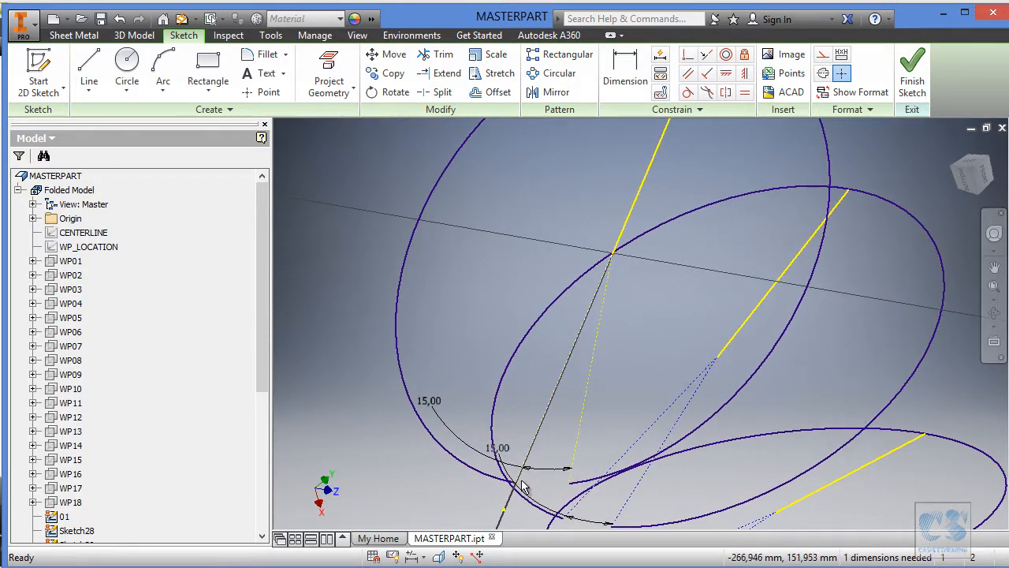
drag(517, 484, 478, 480)
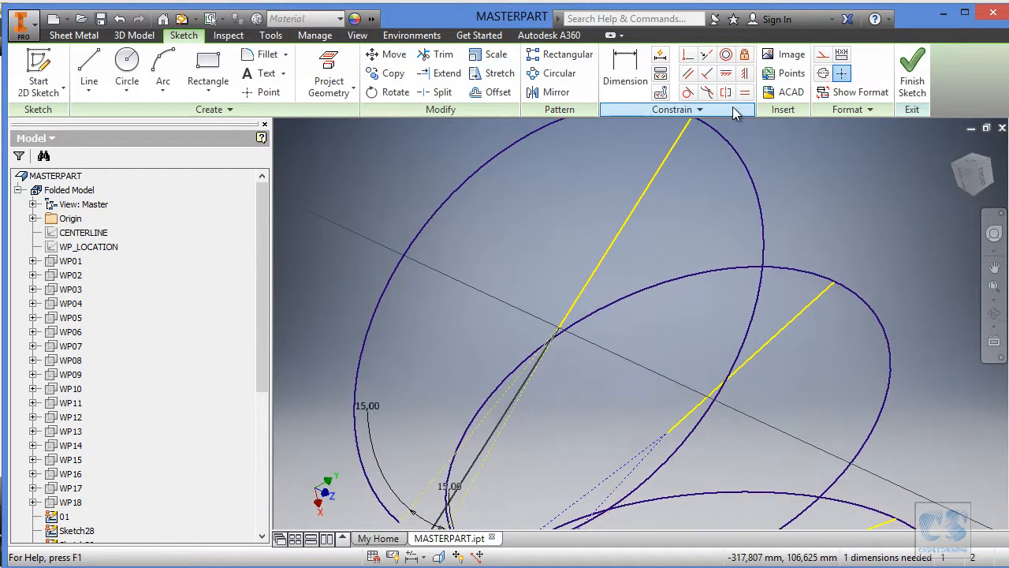
click(724, 93)
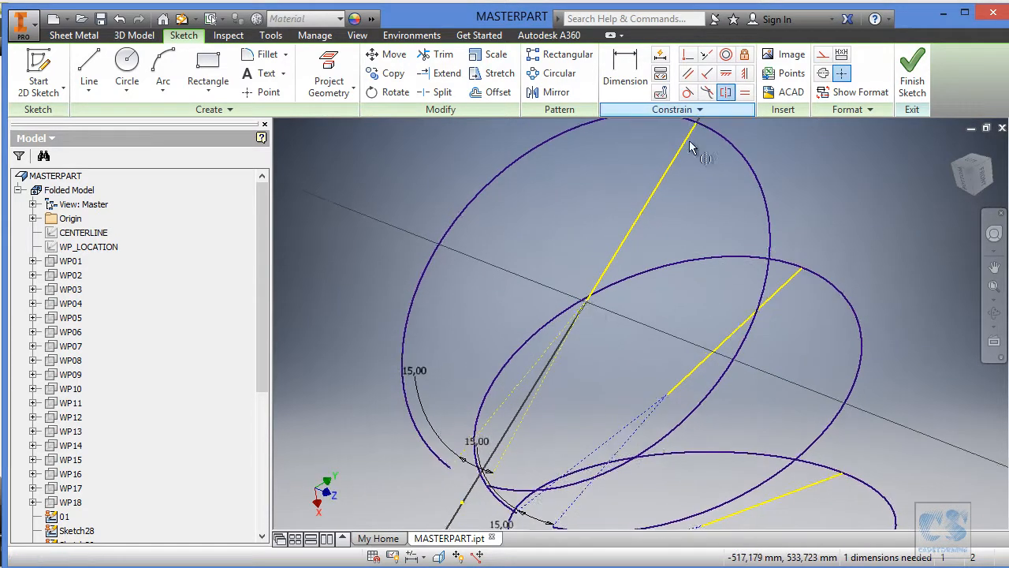
click(549, 347)
click(543, 377)
click(612, 260)
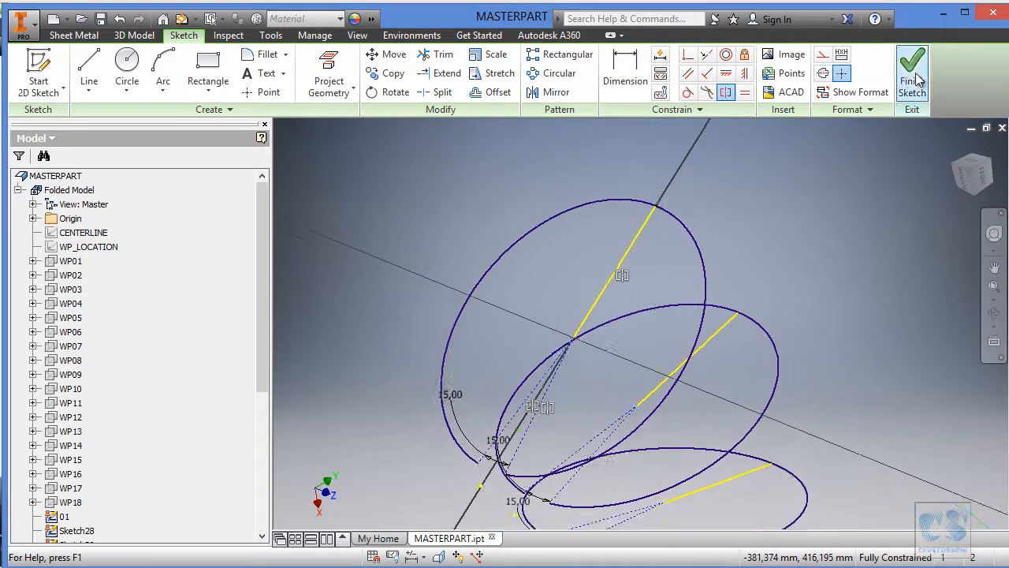
click(912, 79)
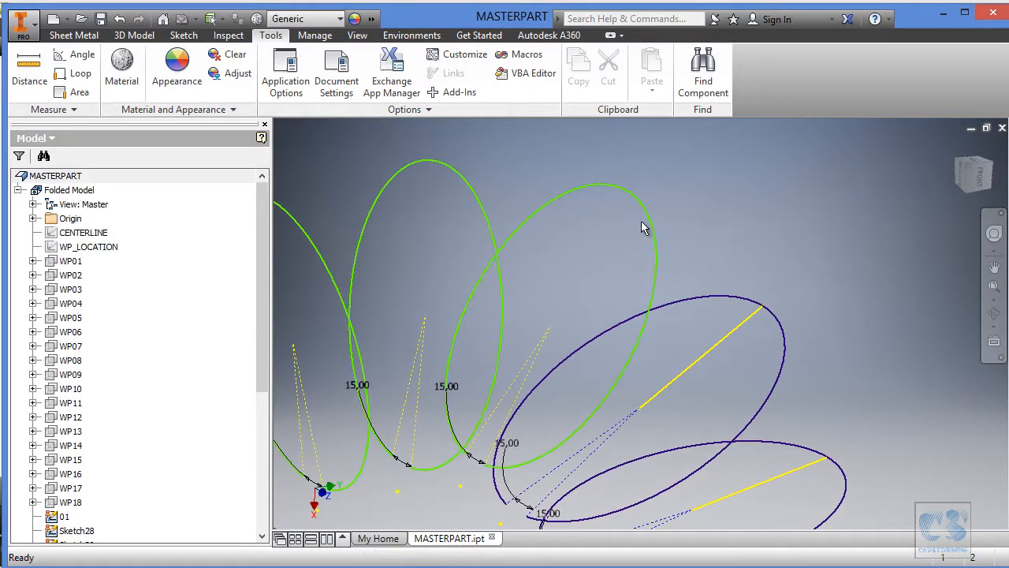
Open the next unfitted arc sketch for editing and make WP_LOCATION visible.
double_click(694, 208)
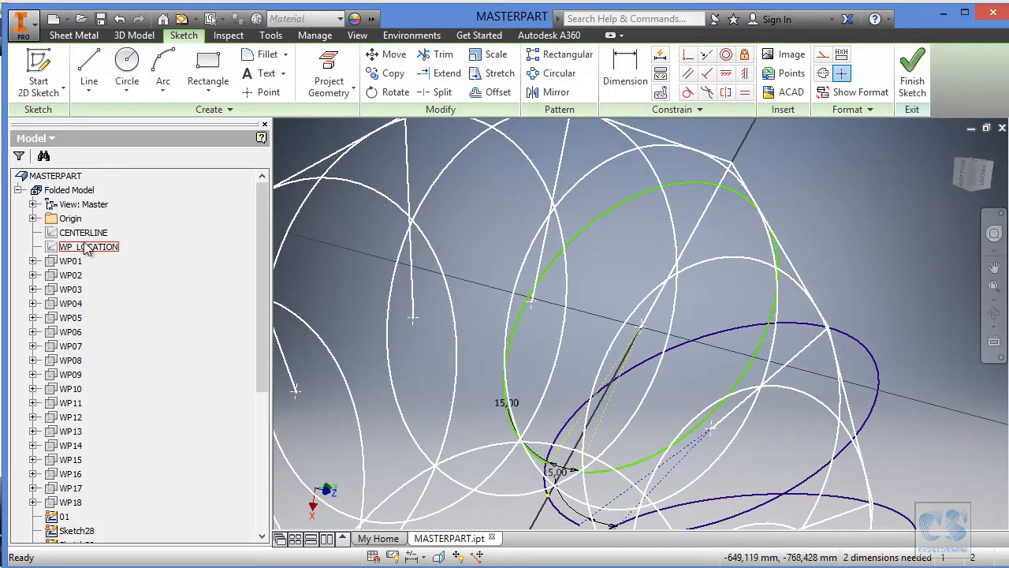
right_click(71, 247)
click(102, 392)
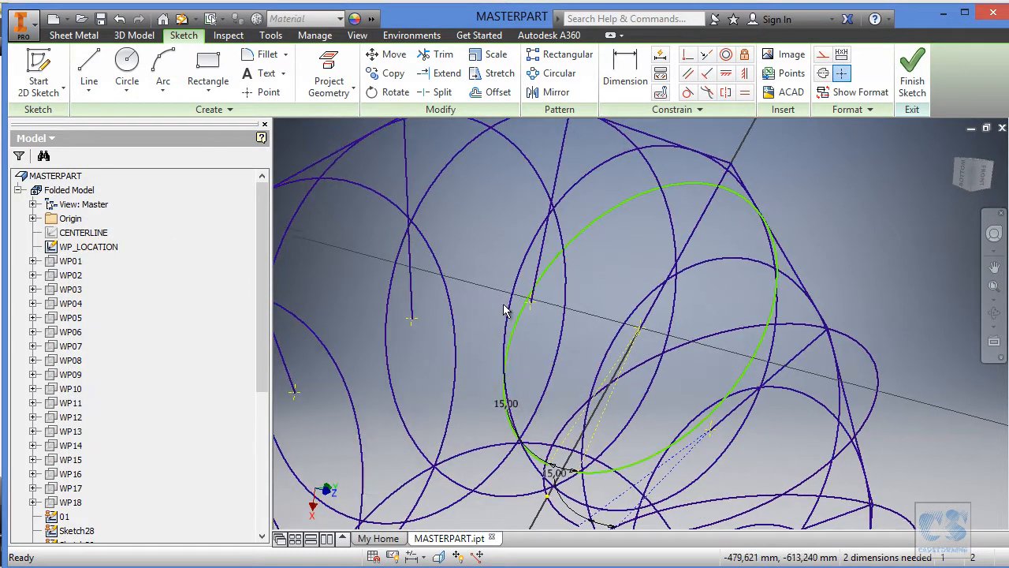
Project the WP_LOCATION line belonging to this section into the arc sketch, and hide WP_LOCATION.
click(330, 60)
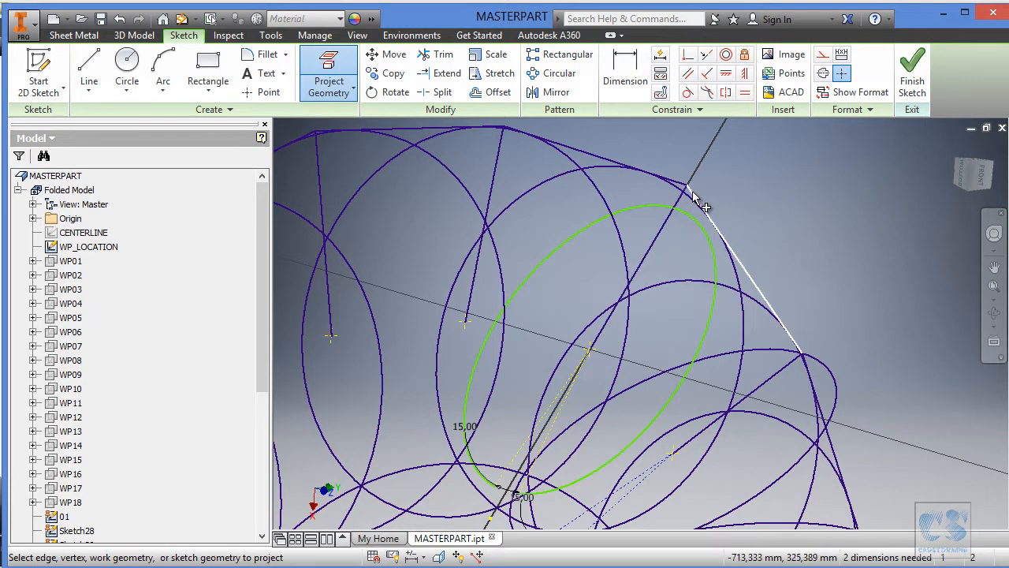
click(110, 246)
right_click(111, 246)
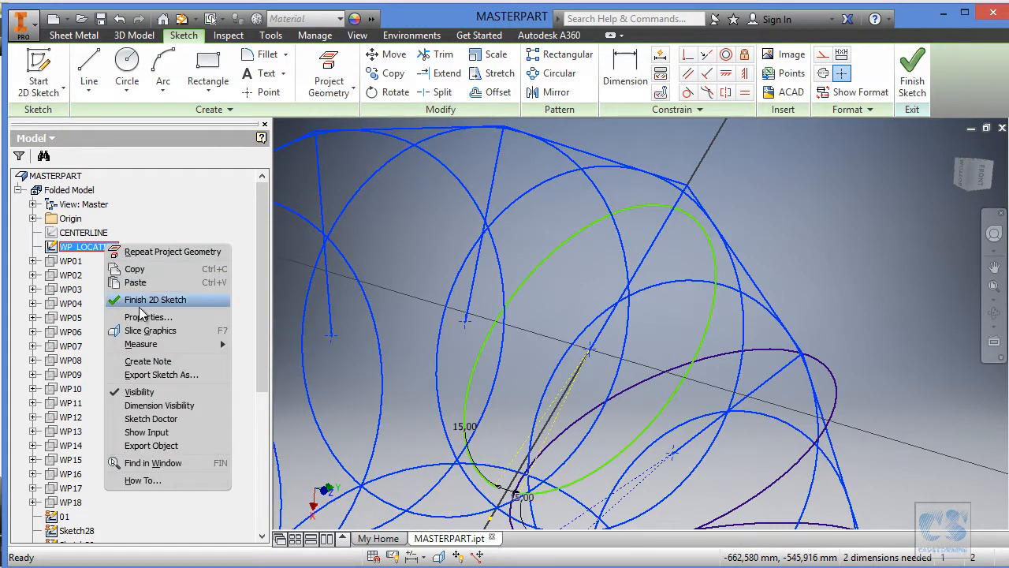
click(155, 386)
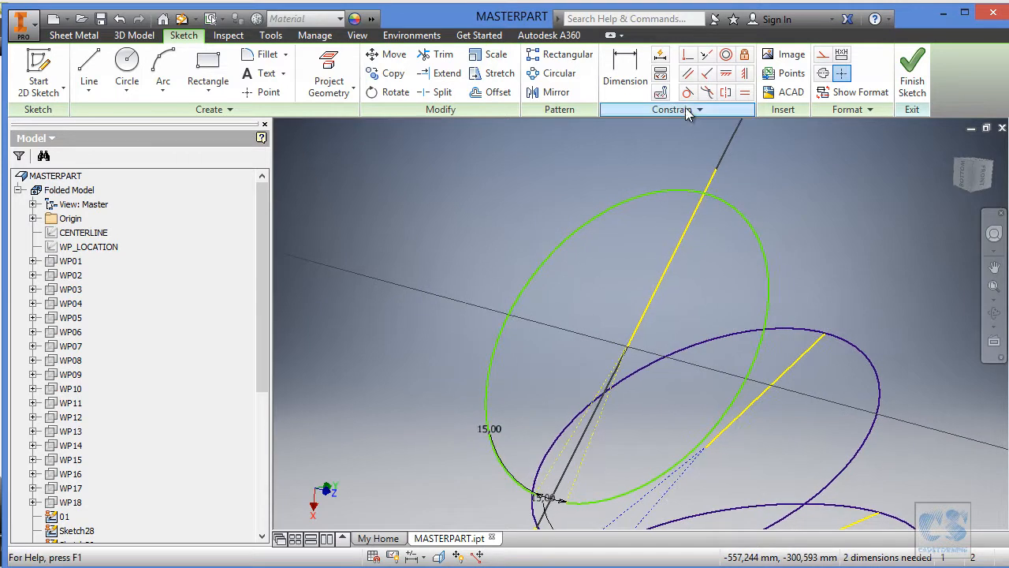
Make the arc's two construction lines symmetric about the projected line.
click(582, 428)
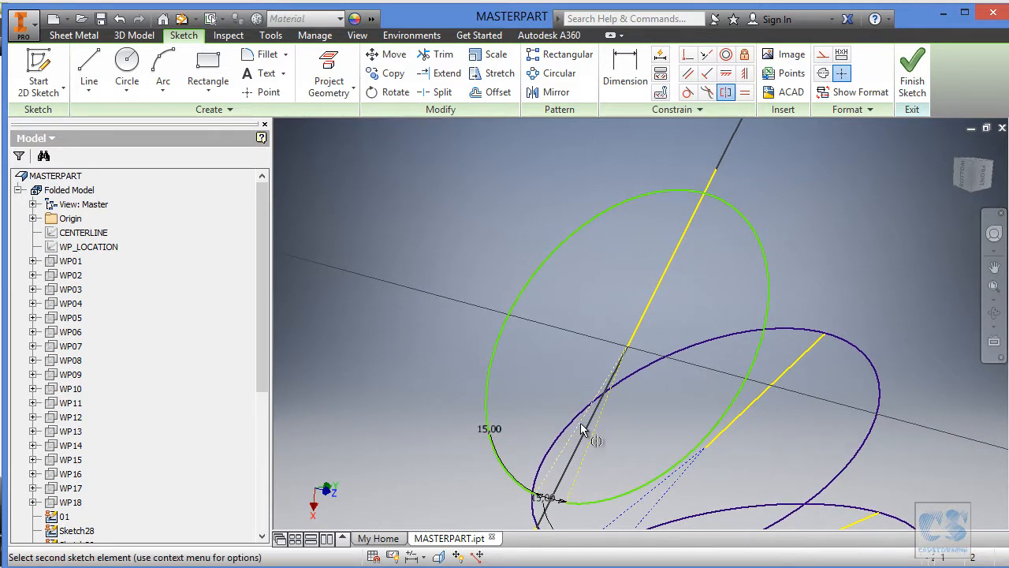
click(638, 329)
key(Escape)
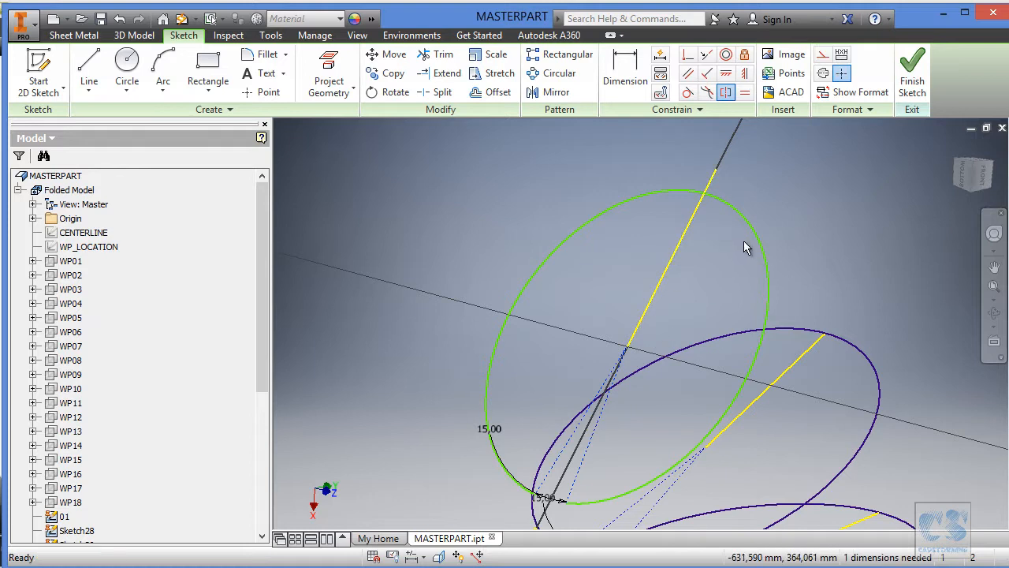
Make the arc coincident with the projected line's outer endpoint and finish the sketch.
drag(628, 352, 615, 302)
scroll(760, 130, up, 1)
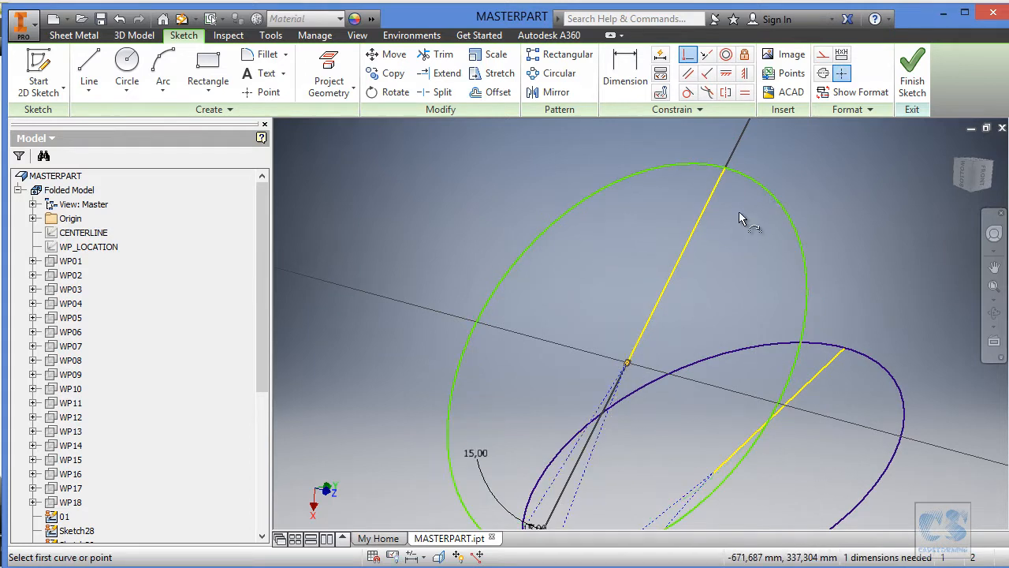
click(766, 191)
click(725, 168)
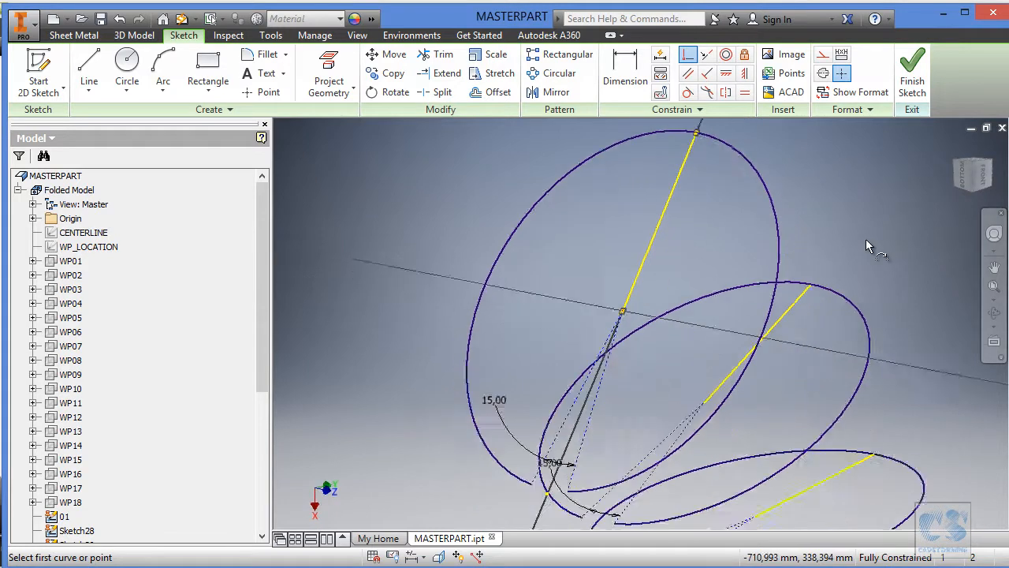
click(914, 75)
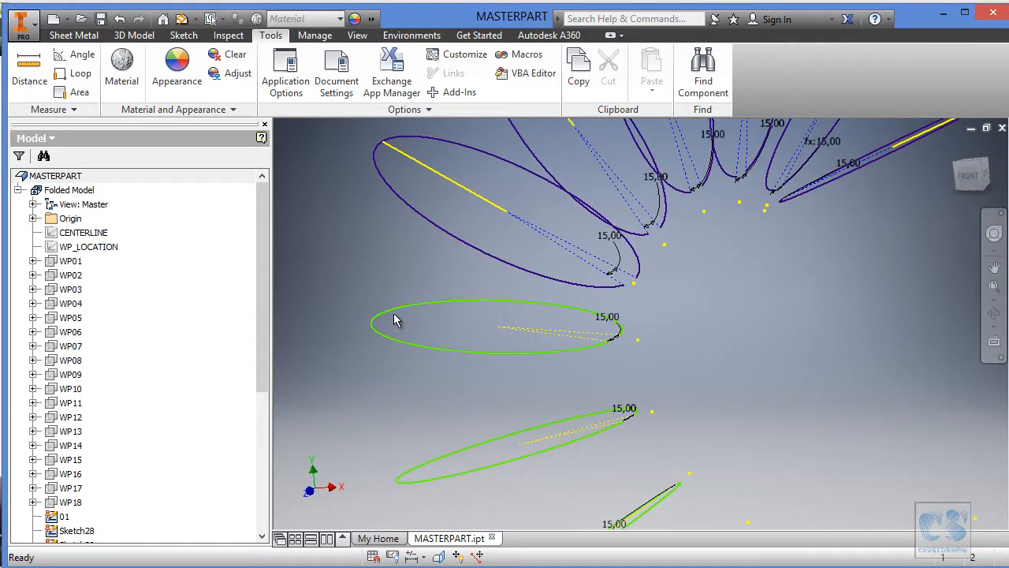
Open the next unfitted arc sketch, the flat-lying one below the finished sections, and show WP_LOCATION.
click(432, 300)
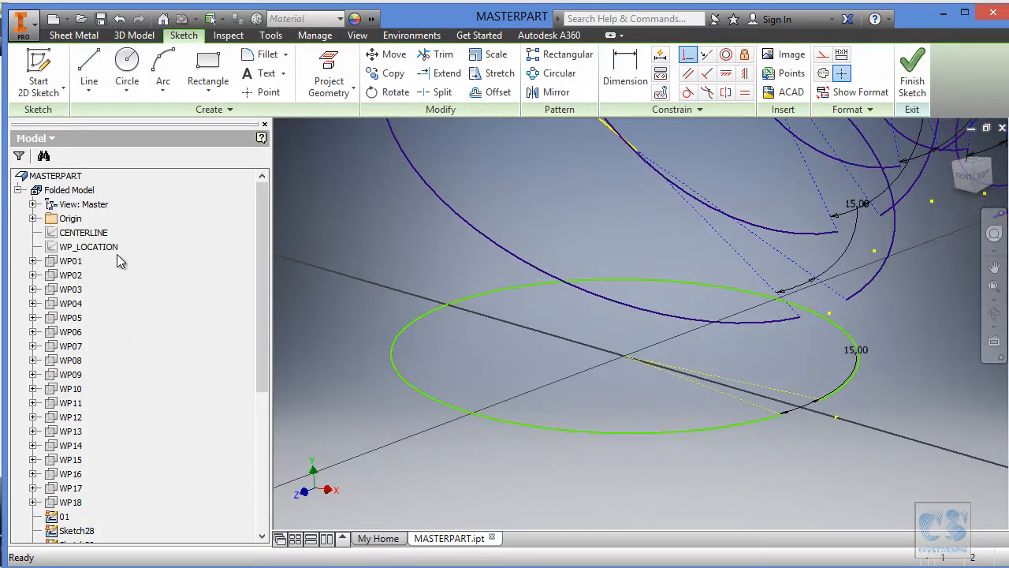
right_click(87, 244)
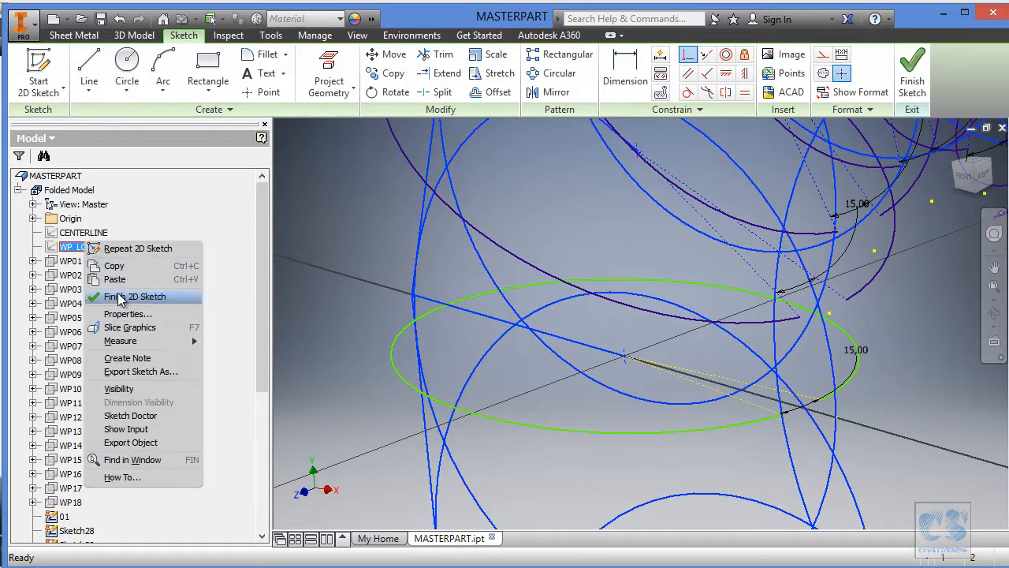
click(122, 388)
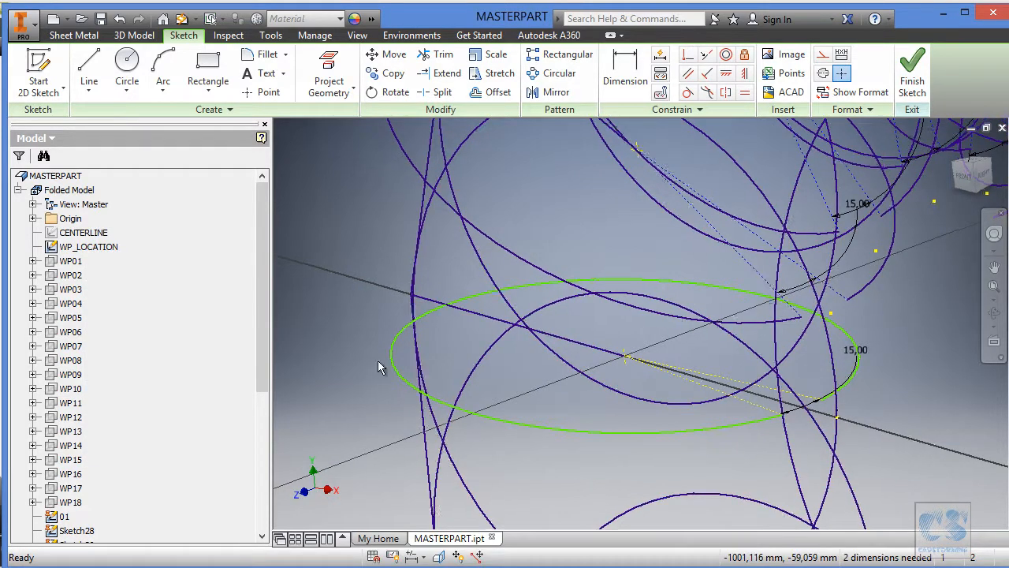
Project this section's WP_LOCATION line into the arc sketch and move the arc's centre off the line's inner endpoint.
click(327, 68)
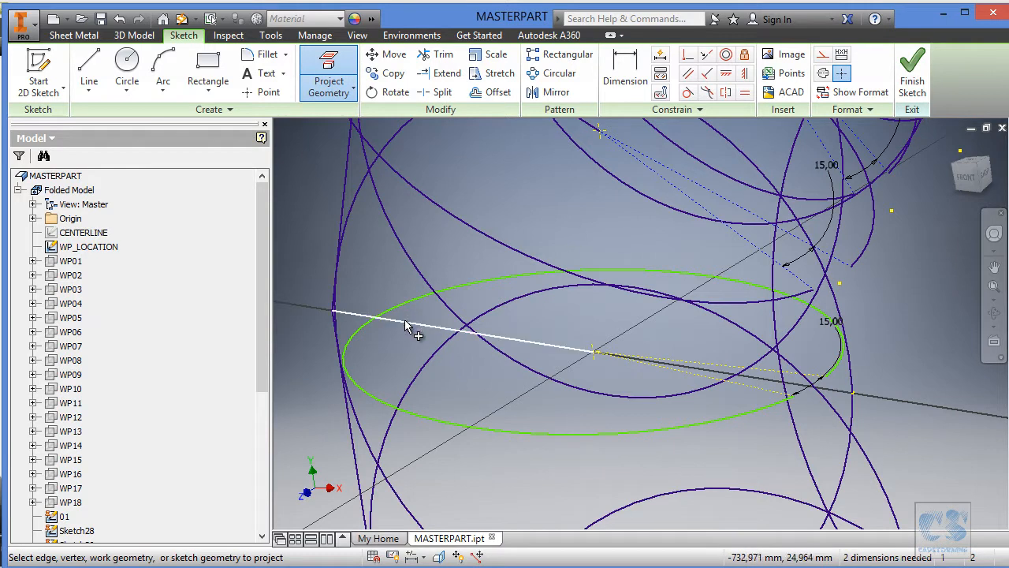
key(Escape)
drag(594, 353, 629, 345)
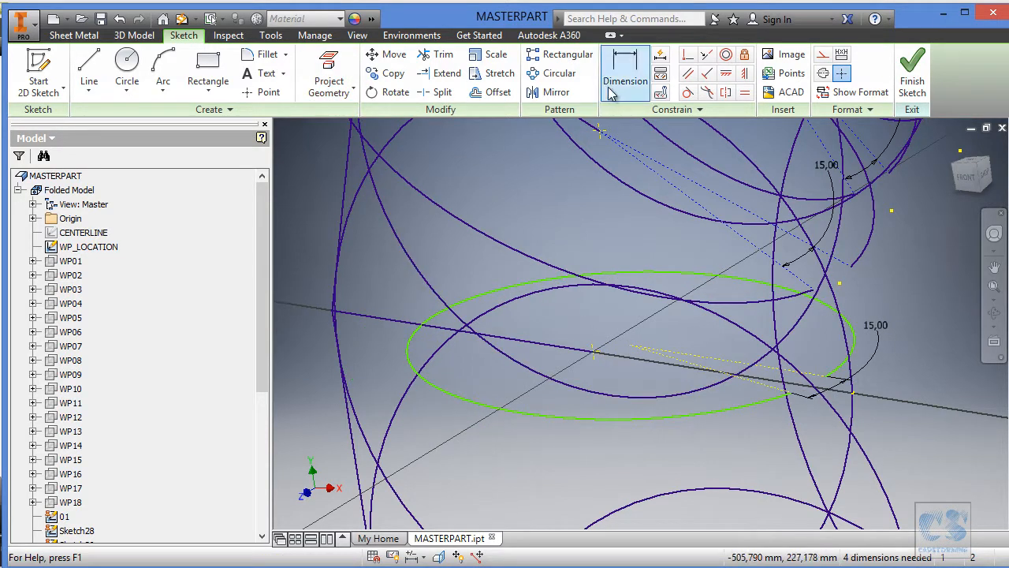
Hide WP_LOCATION and make the arc and its centre coincident with the projected line's outer and inner endpoints.
right_click(88, 247)
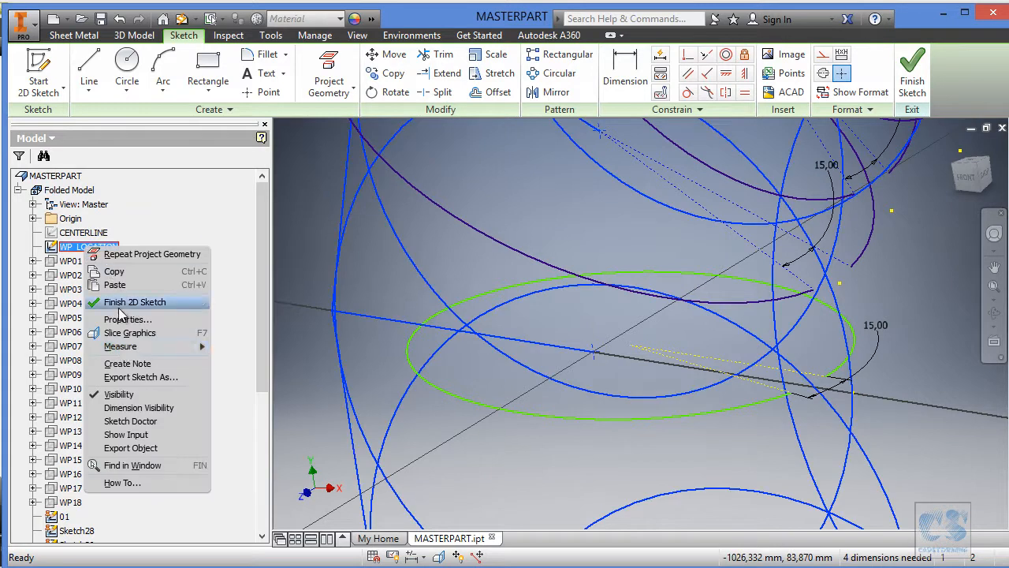
click(120, 395)
click(644, 87)
click(439, 315)
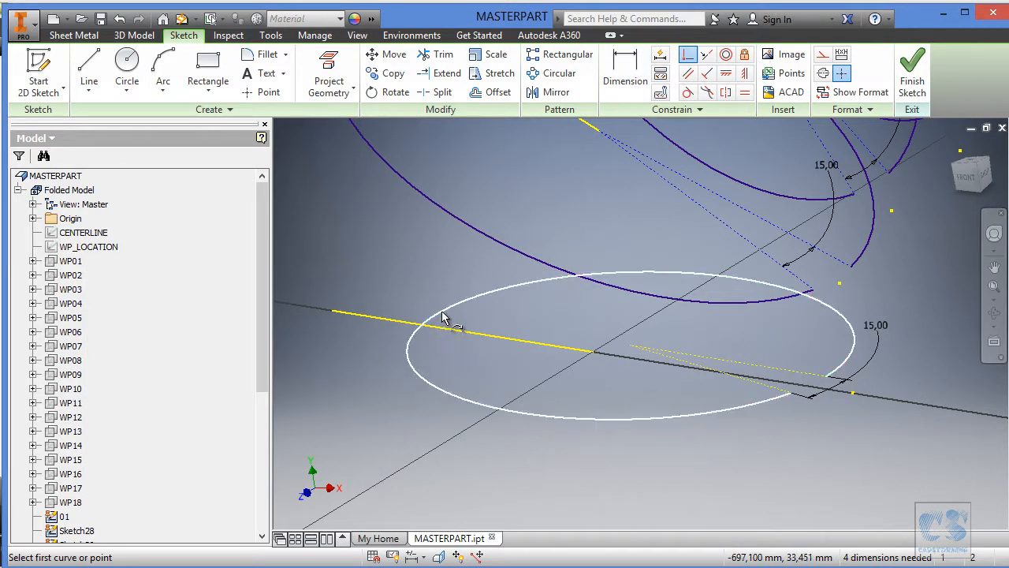
click(336, 313)
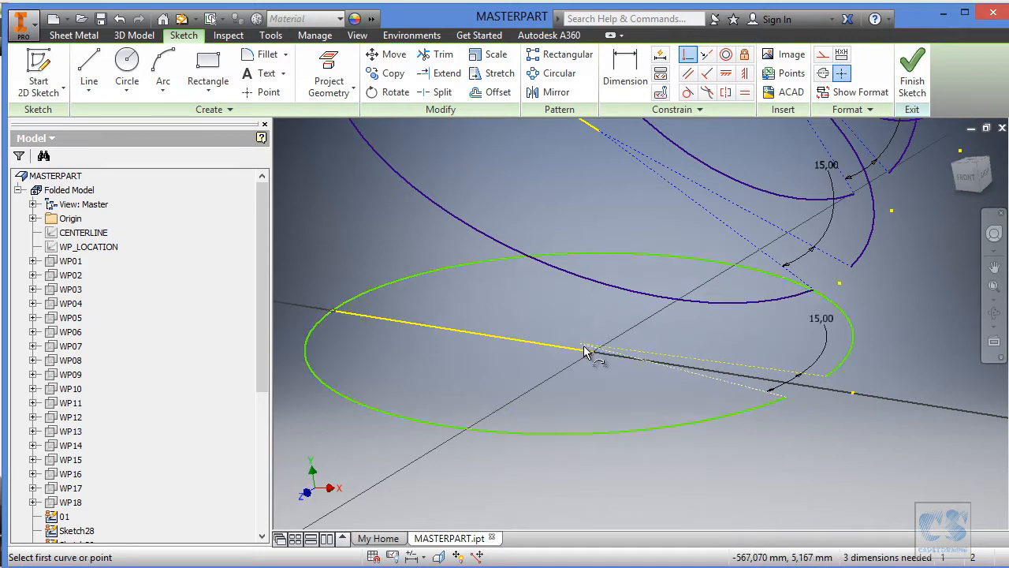
click(585, 351)
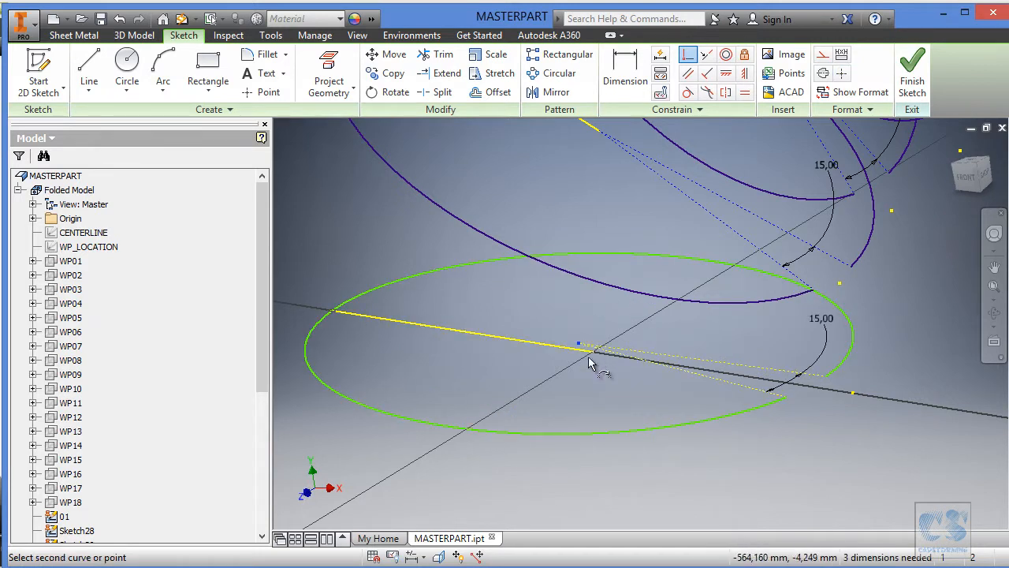
click(595, 358)
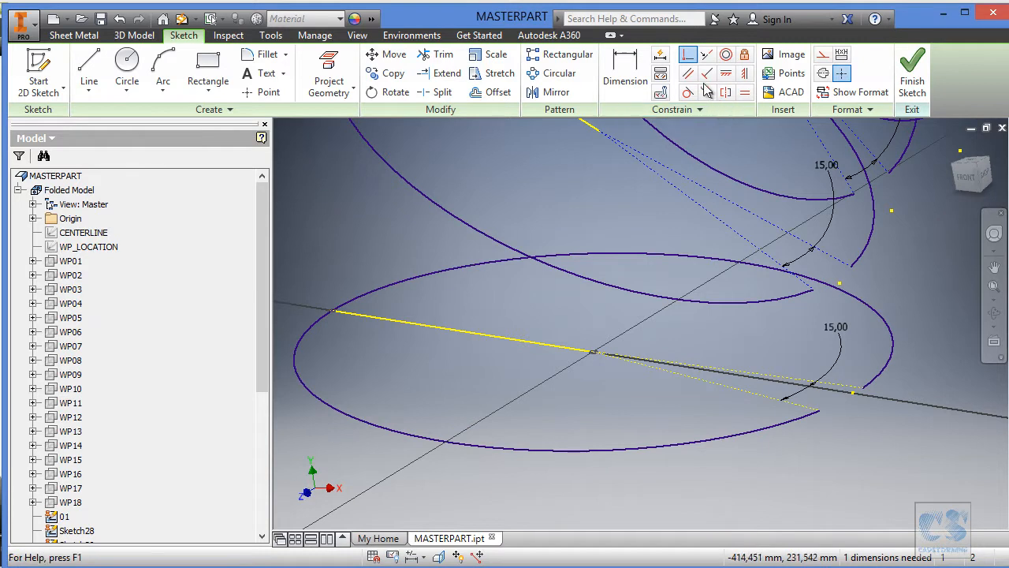
Make the arc opening's two dashed construction lines symmetric about the projected line and finish the sketch.
click(727, 92)
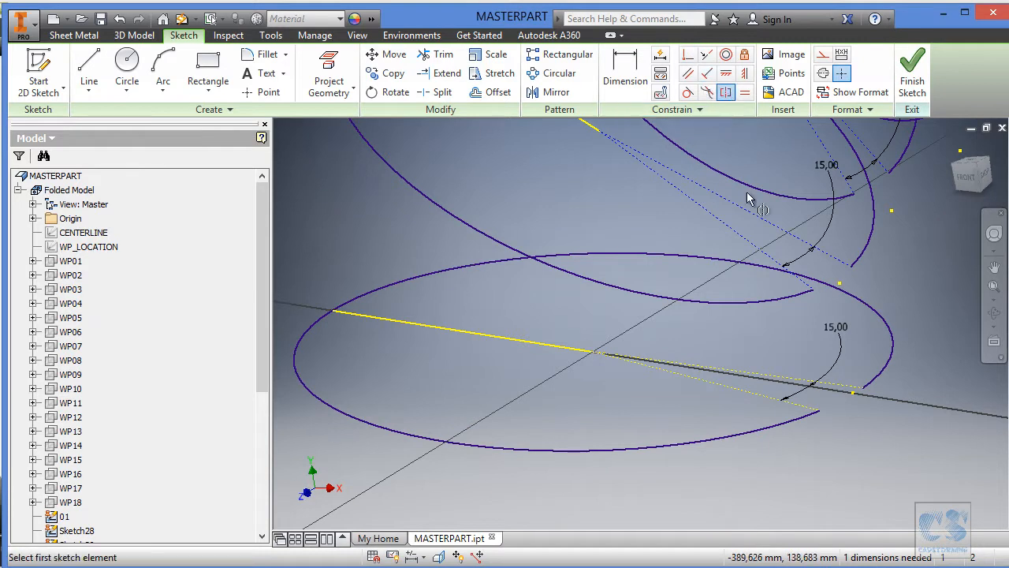
click(765, 393)
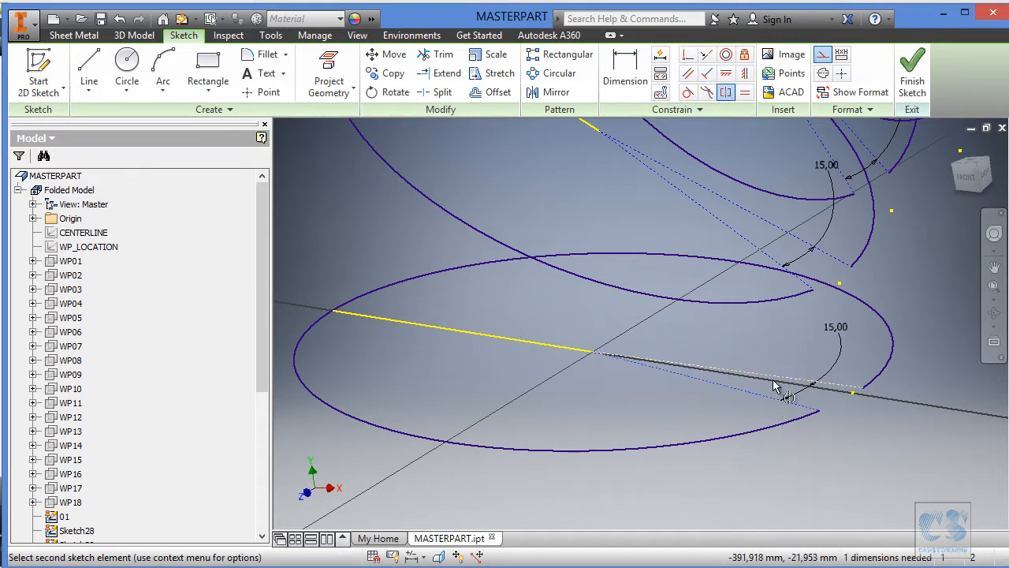
click(568, 353)
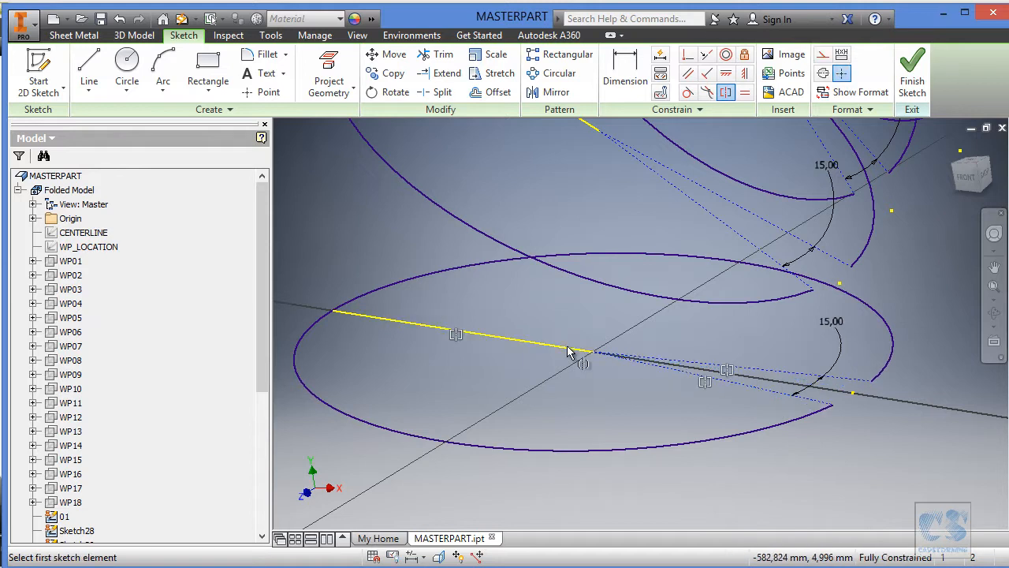
click(912, 76)
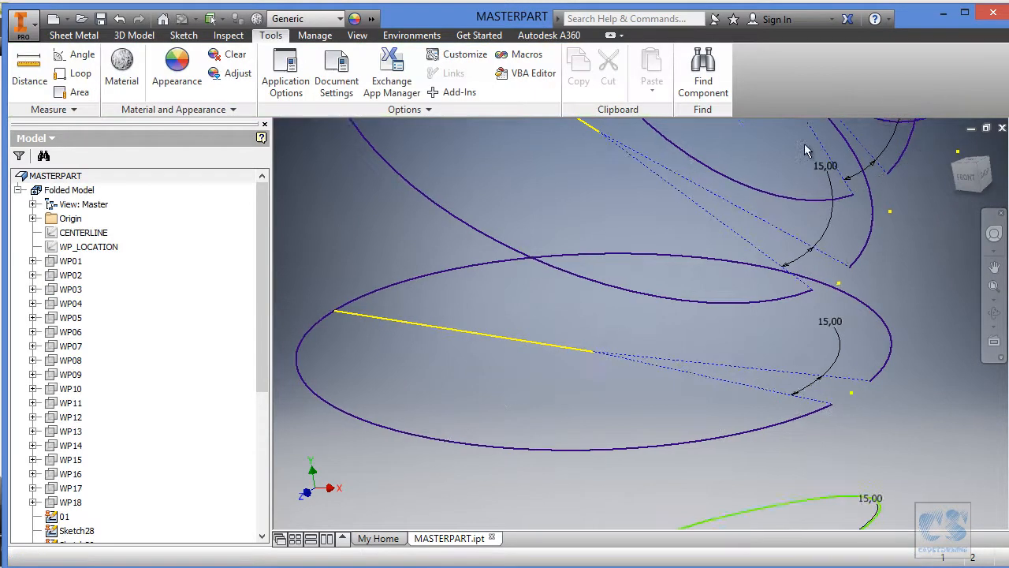
Open the next unfitted arc sketch below the finished sections for editing and show WP_LOCATION.
click(609, 337)
double_click(609, 338)
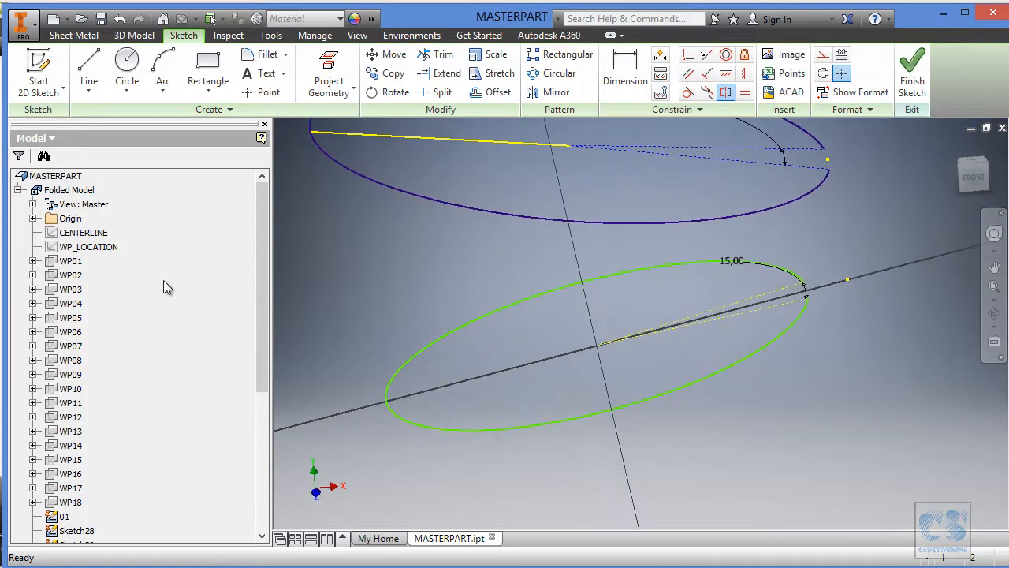
right_click(99, 250)
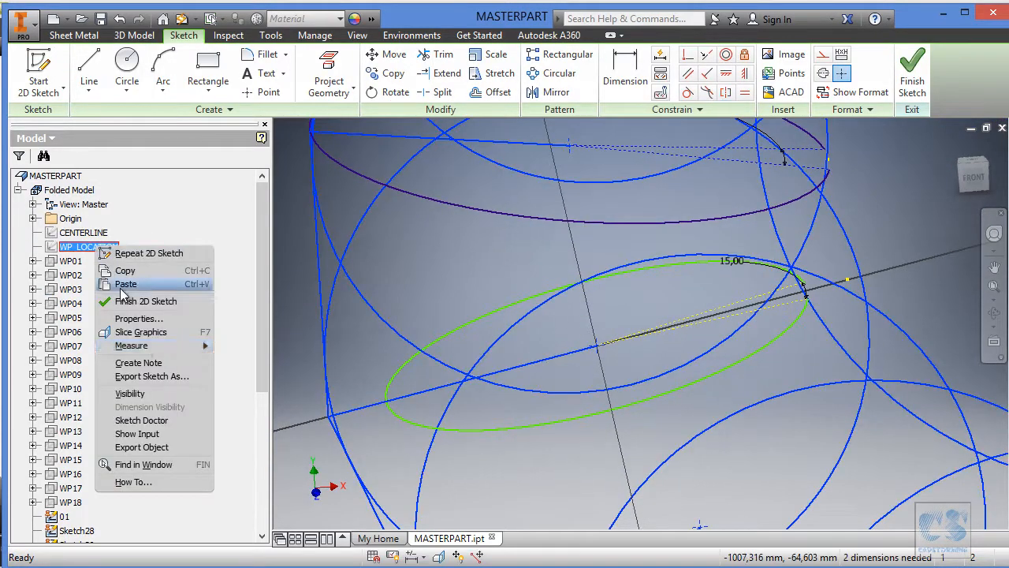
click(127, 394)
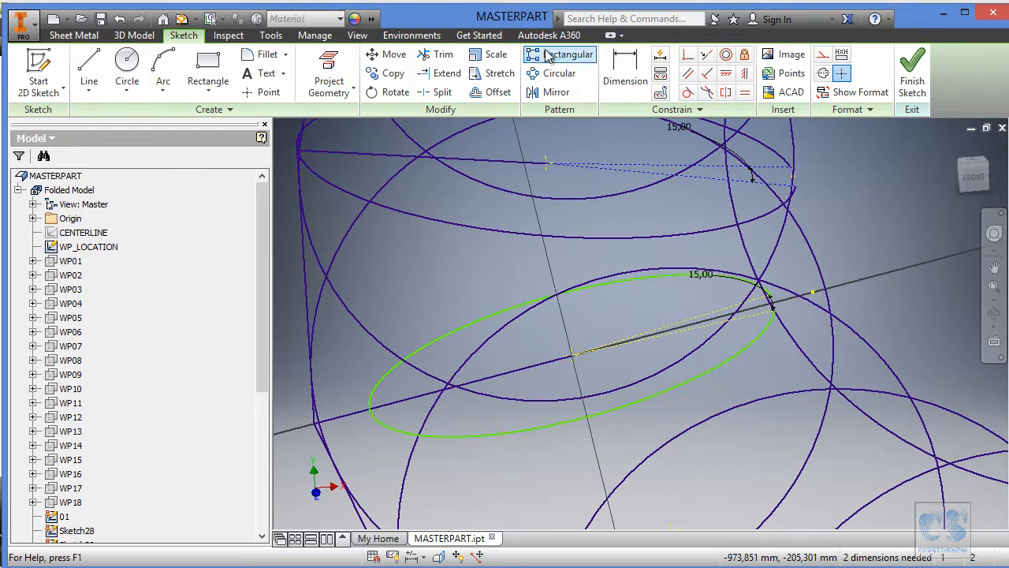
Project this section's WP_LOCATION line into the arc sketch and hide WP_LOCATION.
click(328, 72)
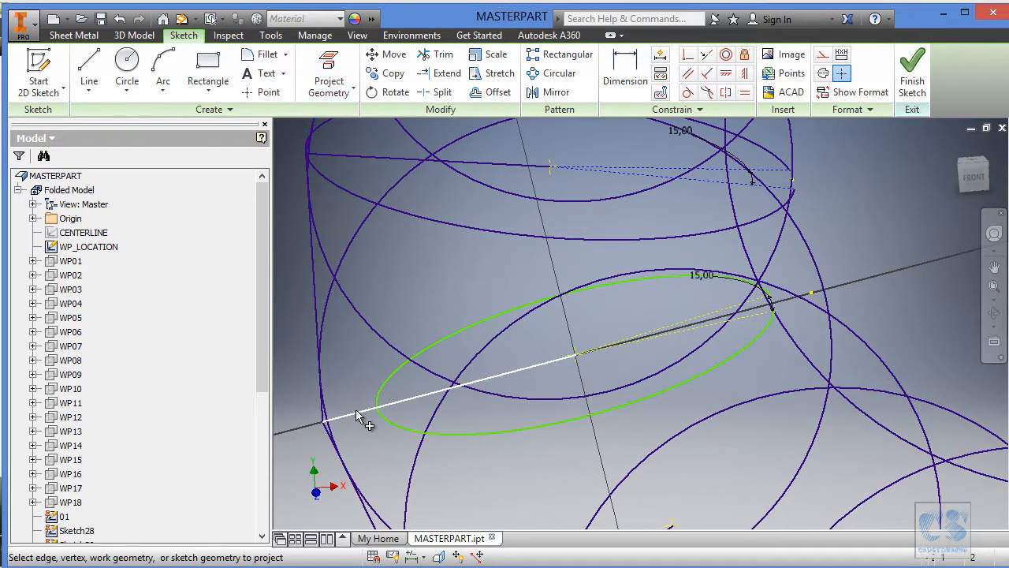
scroll(307, 394, down, 1)
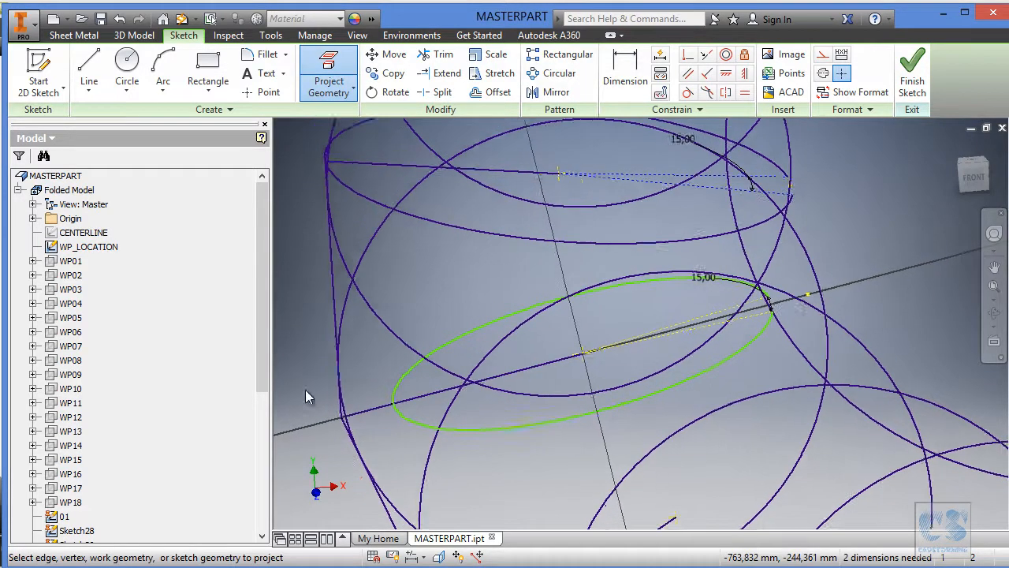
right_click(97, 247)
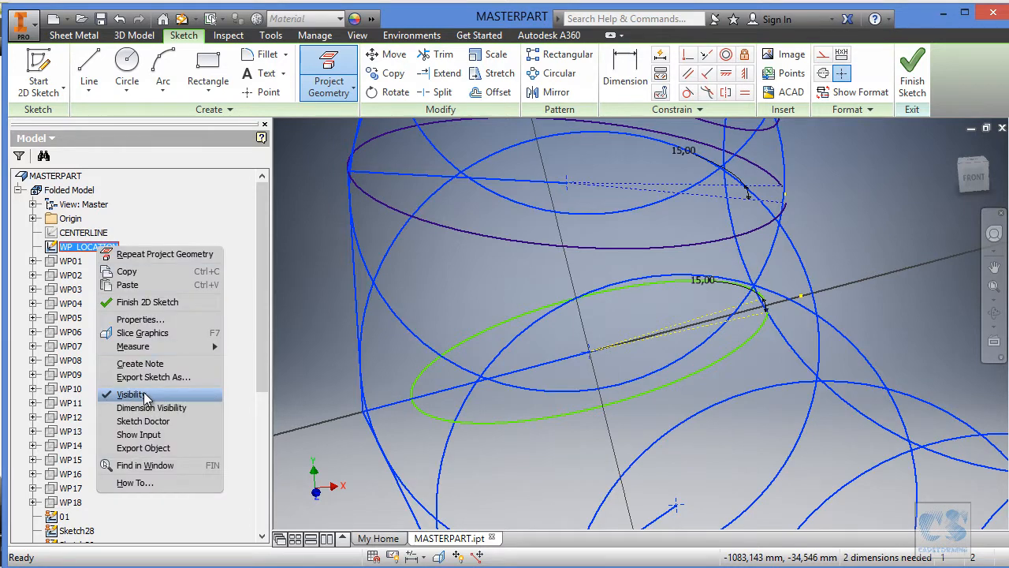
click(144, 396)
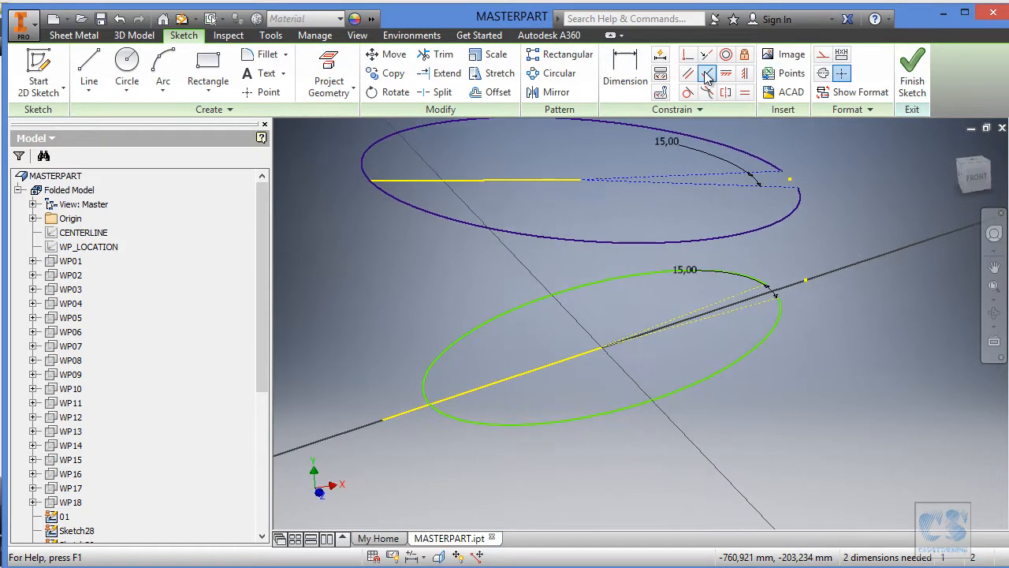
Make the arc coincident with the projected line's outer endpoint and its centre coincident with the inner endpoint.
click(685, 57)
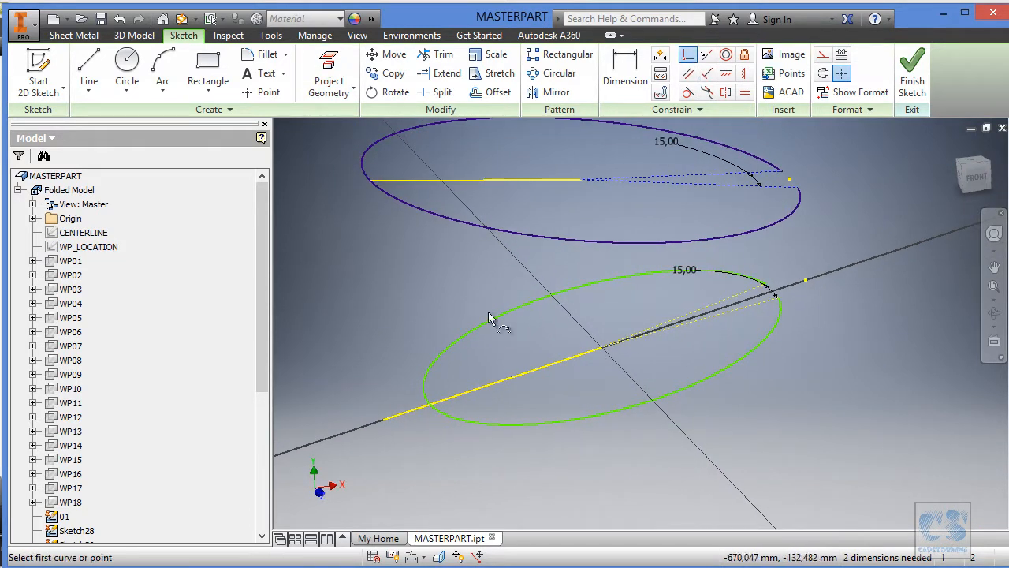
click(448, 418)
click(386, 424)
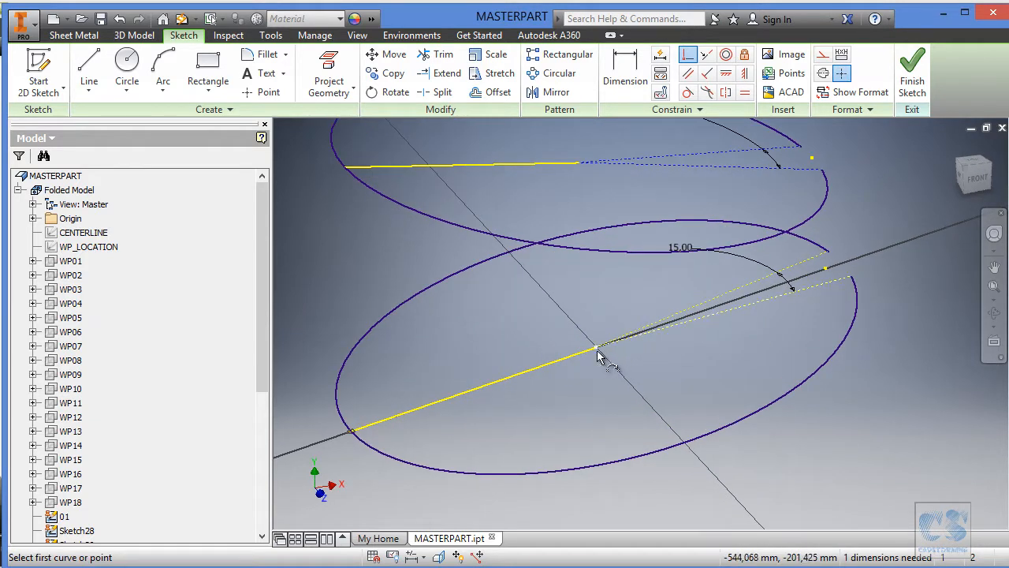
drag(601, 349, 611, 321)
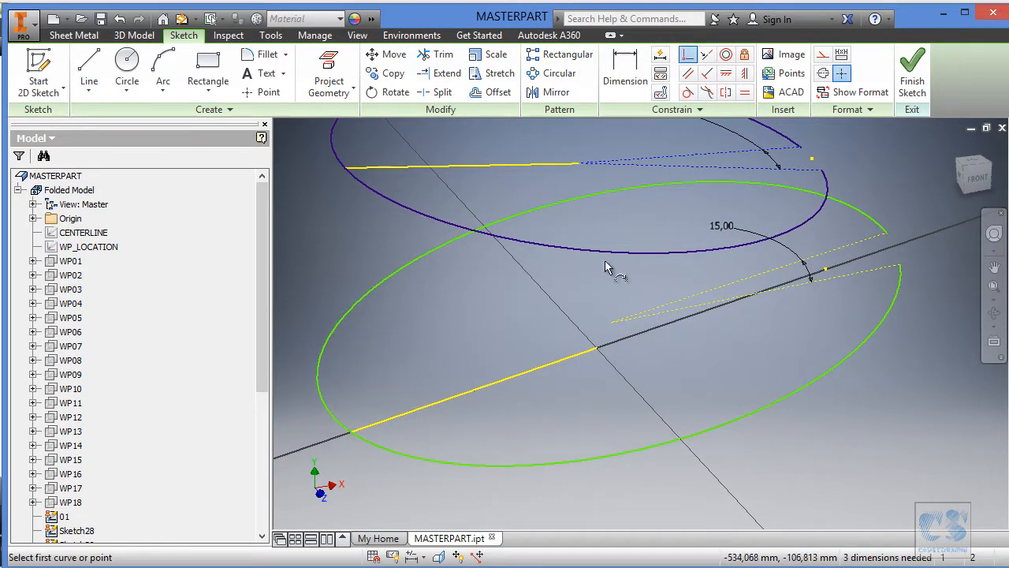
click(611, 322)
click(597, 349)
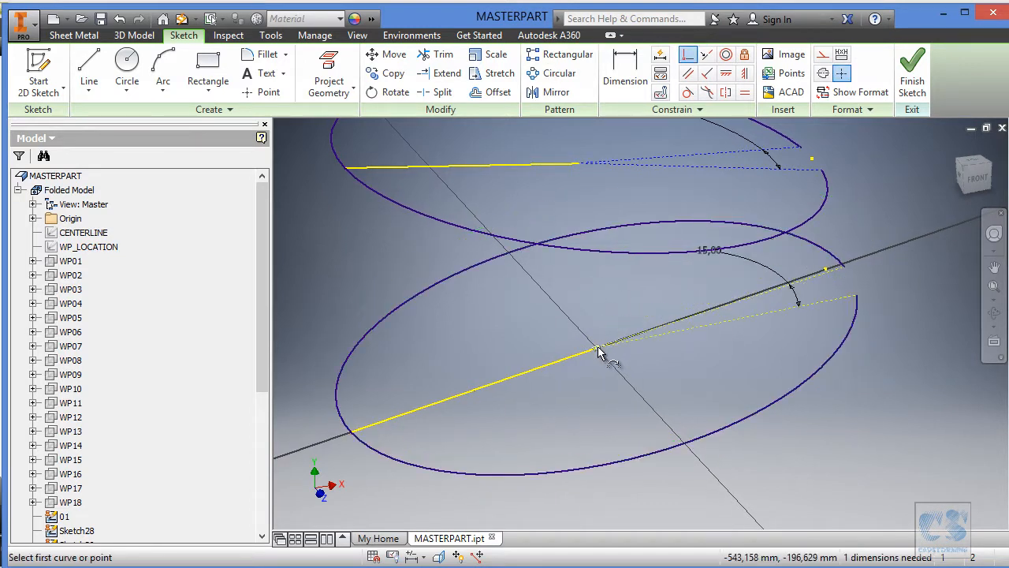
key(Escape)
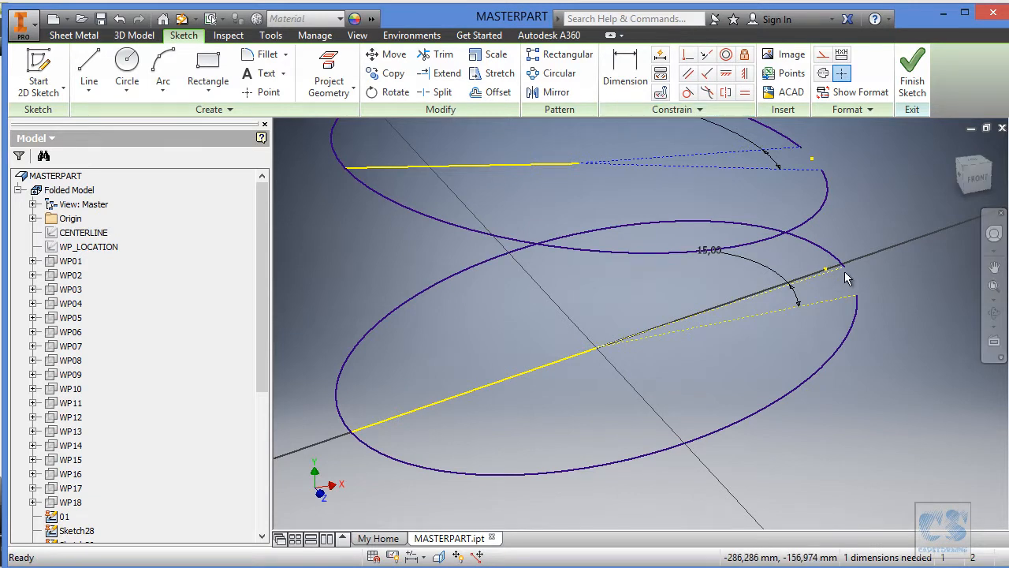
Move the arc's opening to straddle the centre axis, make its construction lines symmetric about the projected line, and finish the sketch.
drag(845, 274, 836, 249)
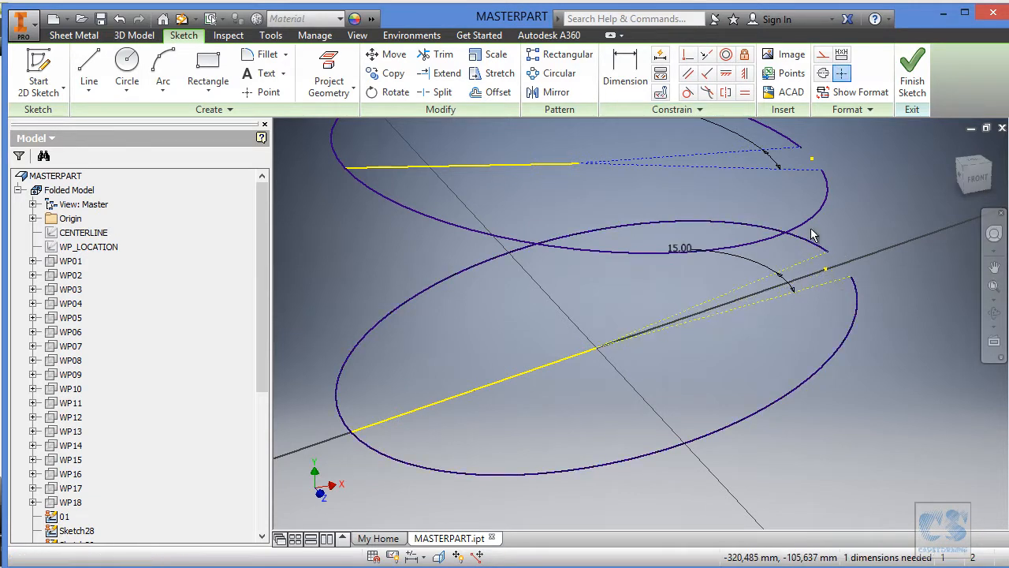
click(727, 93)
click(744, 305)
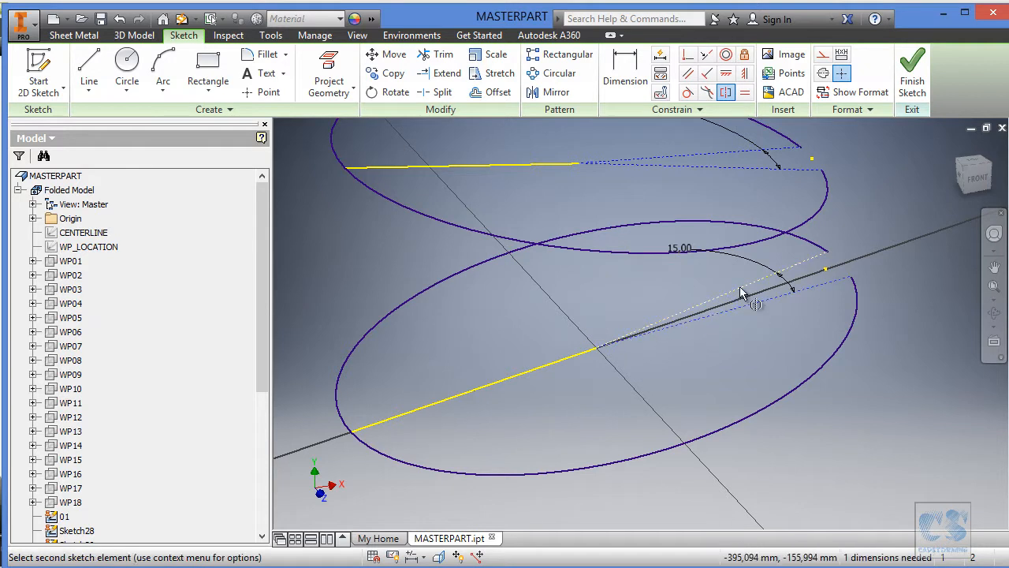
click(741, 293)
click(567, 361)
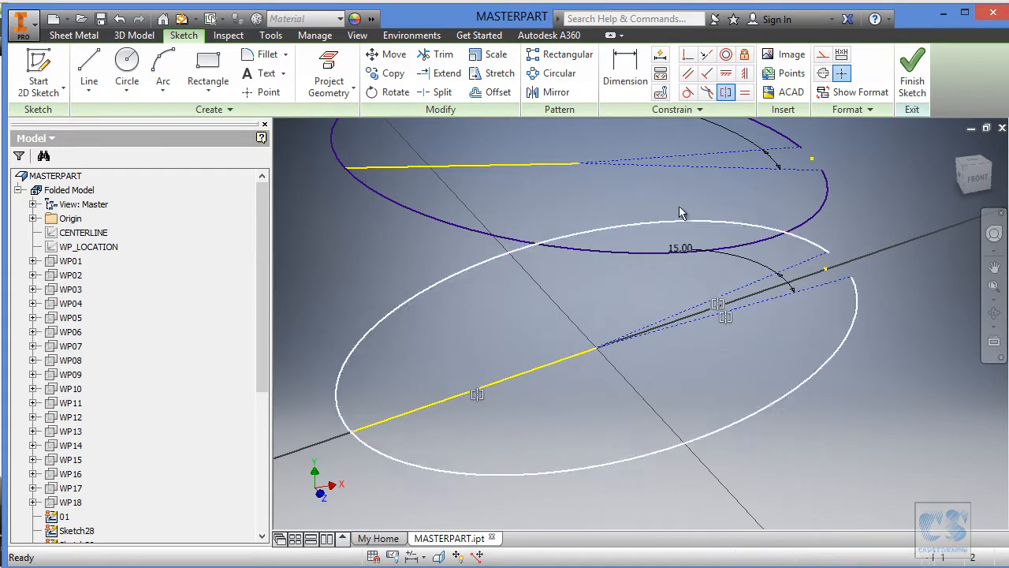
click(922, 71)
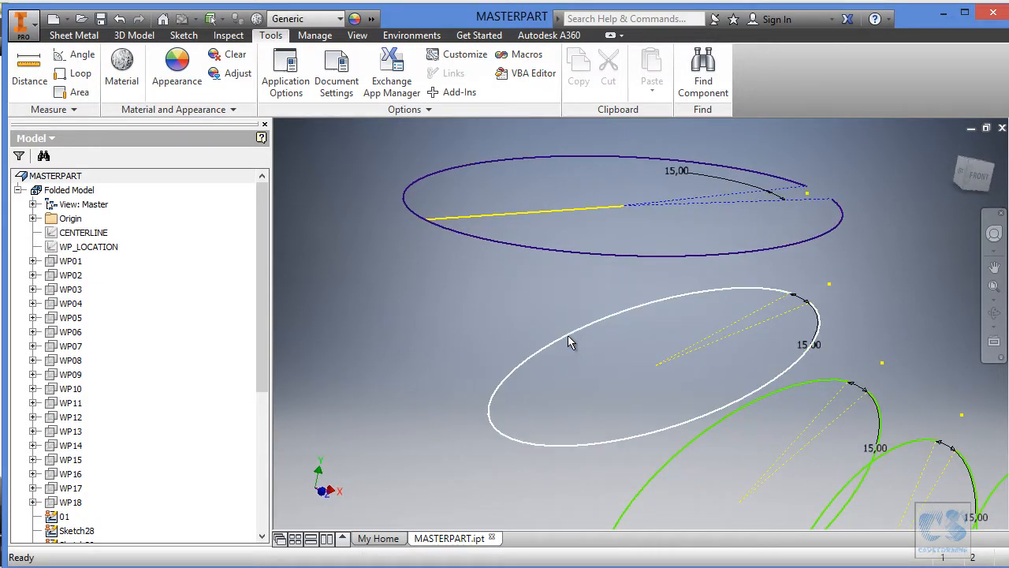
Open the unfitted arc sketch directly below the section just finished and show WP_LOCATION.
click(569, 337)
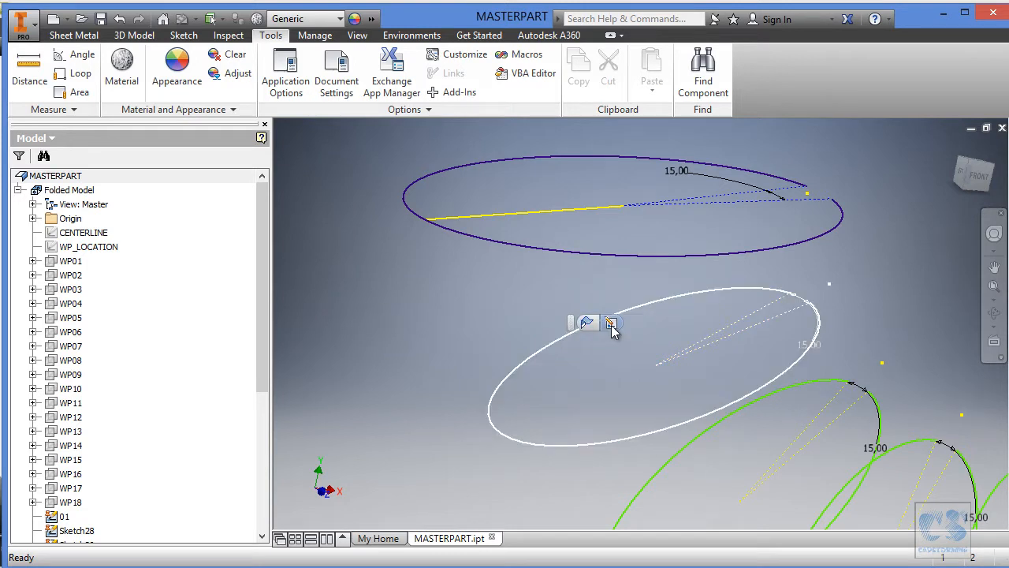
click(586, 322)
right_click(89, 247)
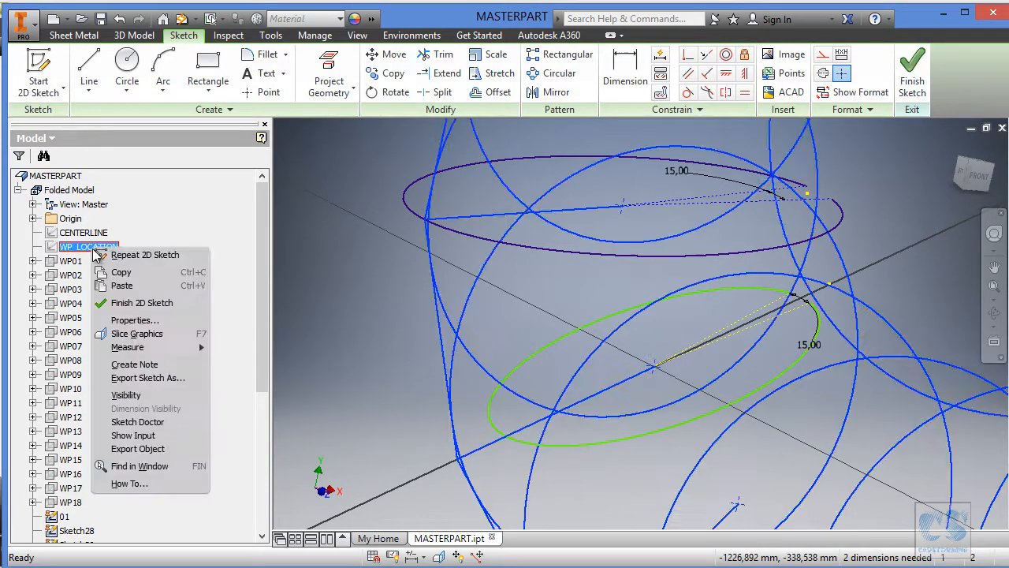
click(139, 397)
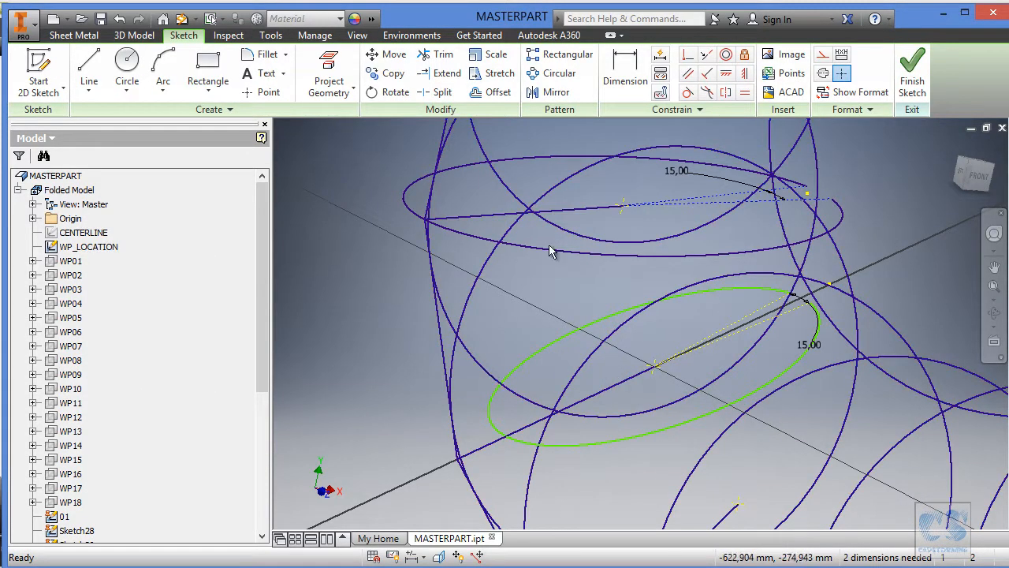
Project the WP_LOCATION line lying in this section's plane into the sketch and hide WP_LOCATION.
click(329, 77)
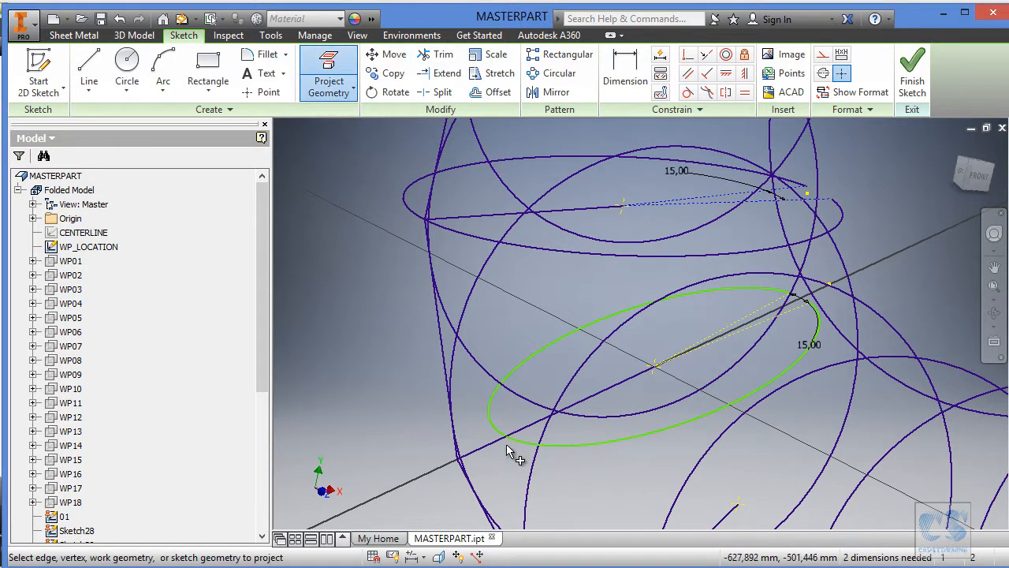
click(492, 447)
click(103, 247)
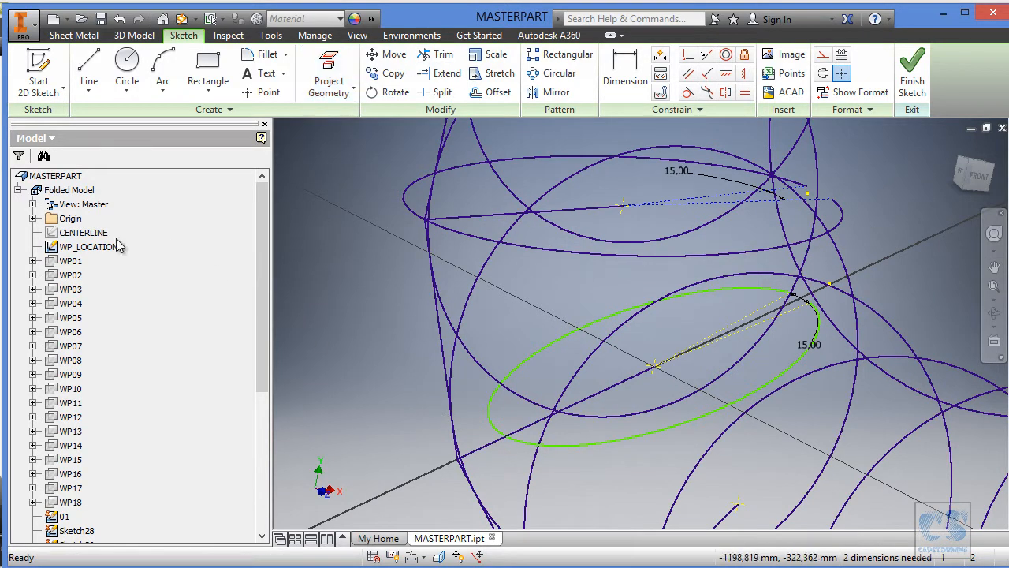
right_click(103, 247)
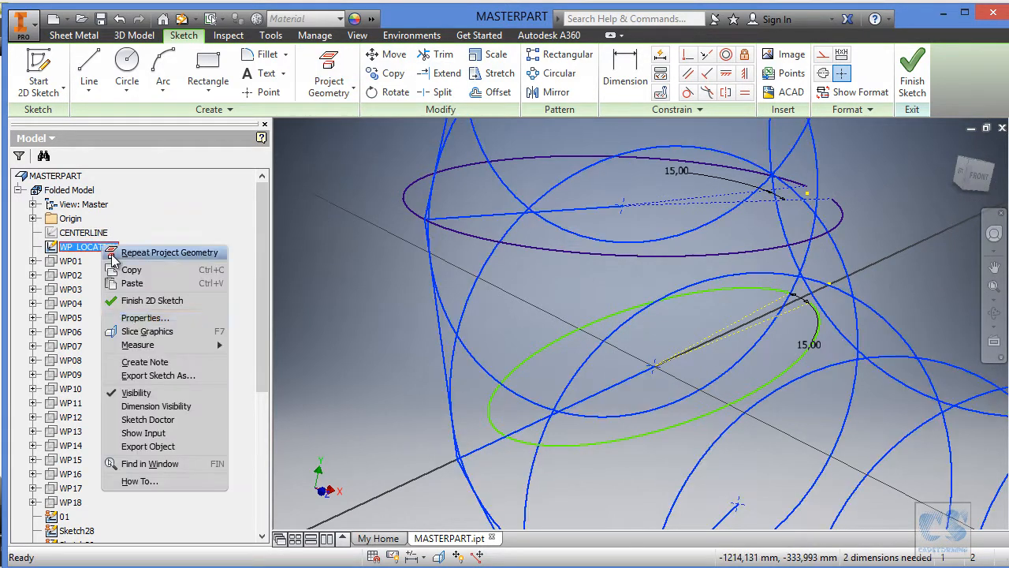
click(147, 393)
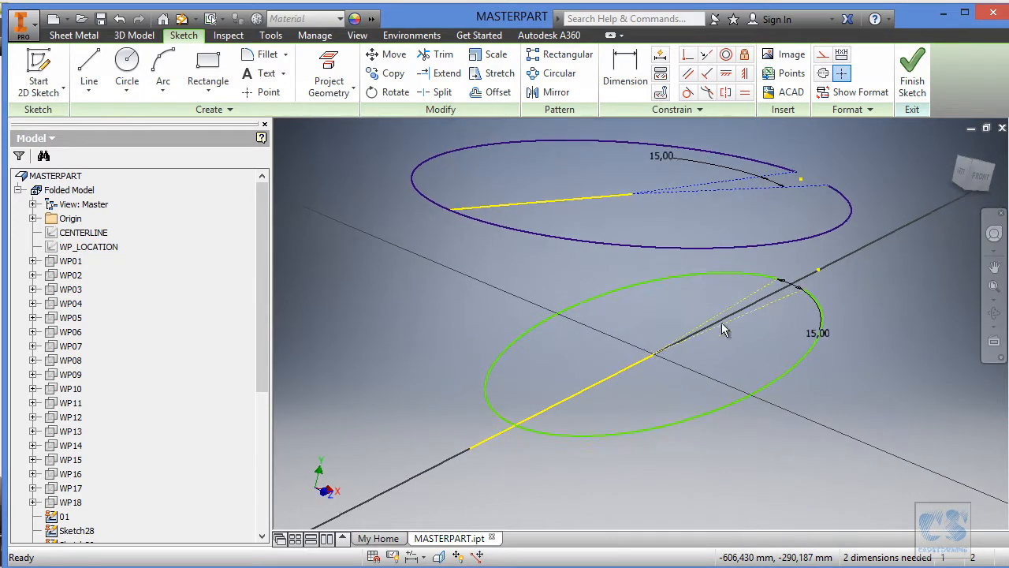
Move the arc's centre off the projected line, then make centre and arc coincident with the line's inner and outer endpoints.
drag(655, 350, 649, 335)
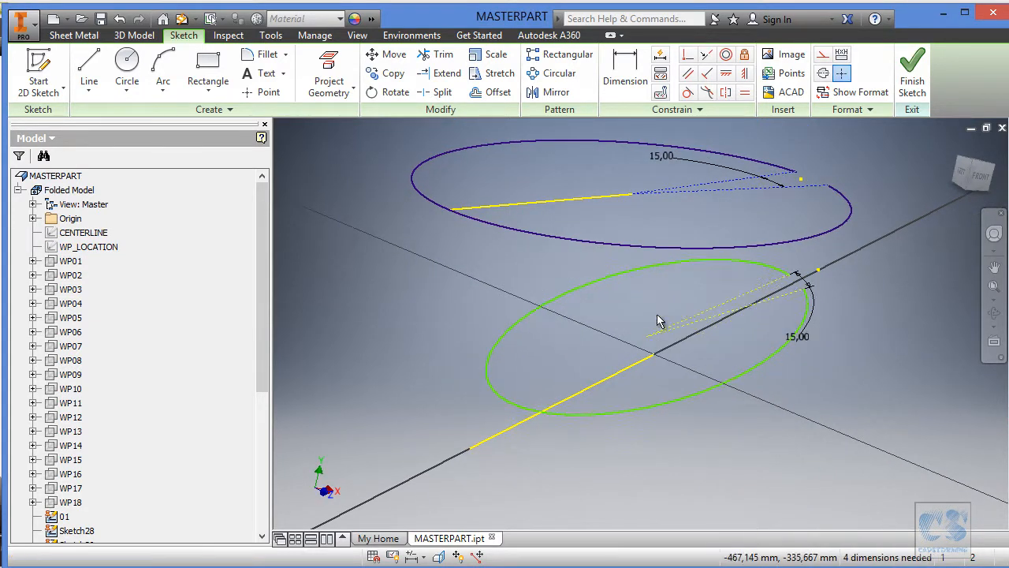
click(688, 55)
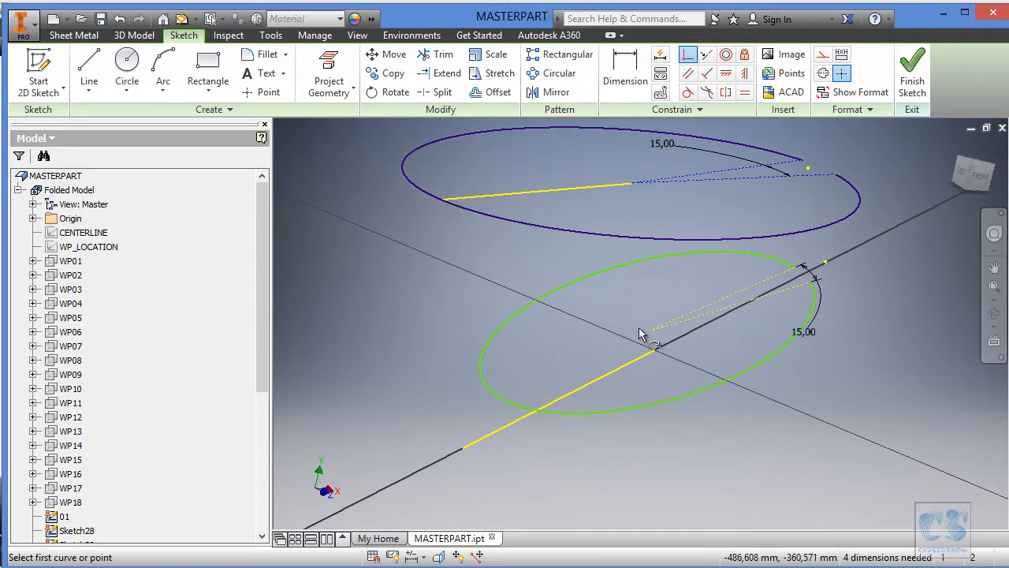
click(656, 348)
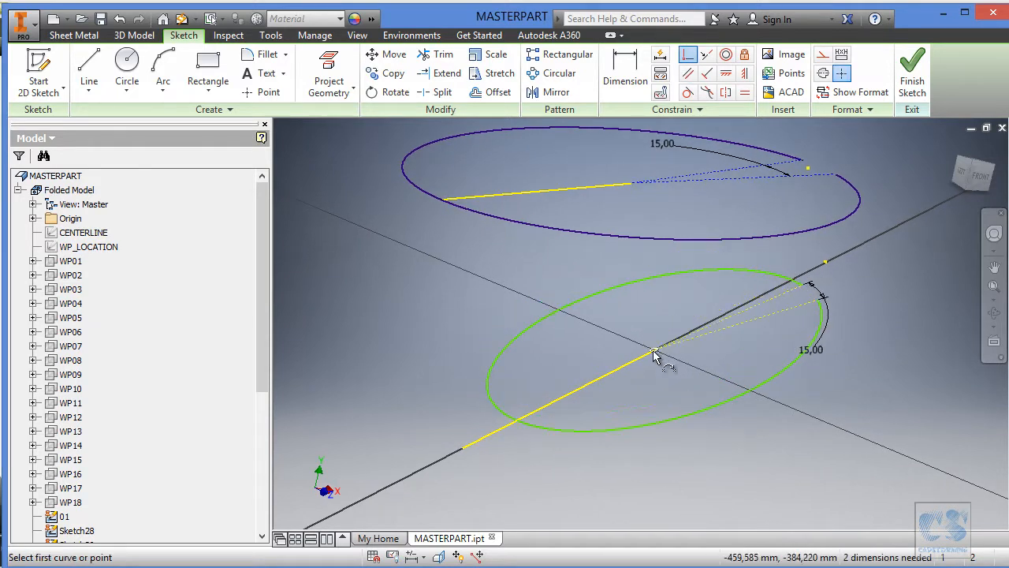
click(490, 387)
click(462, 449)
key(Escape)
Rotate the arc's opening around the axis, make its two construction lines symmetric about the projected line, and finish the sketch.
drag(862, 259, 848, 233)
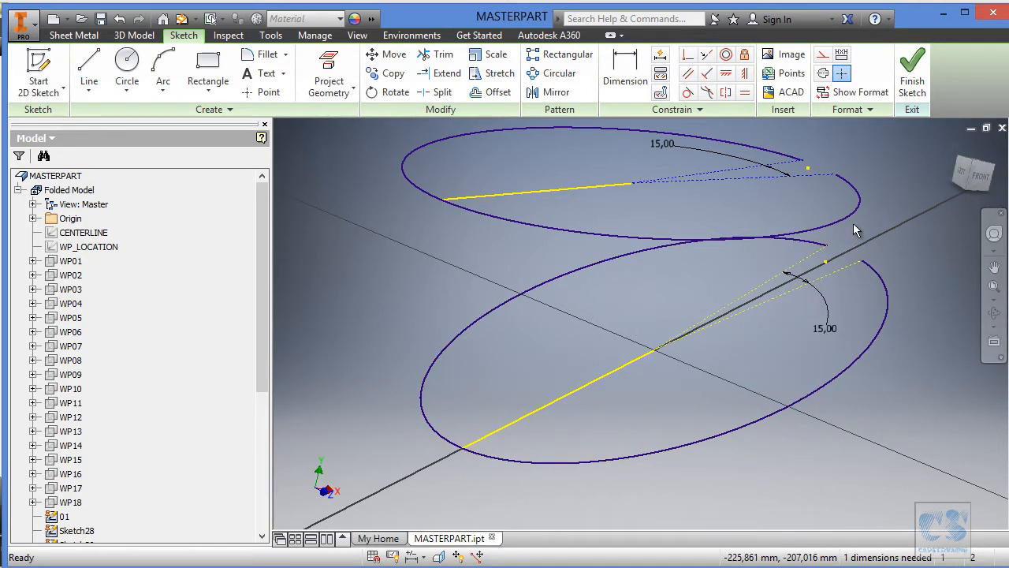
click(727, 93)
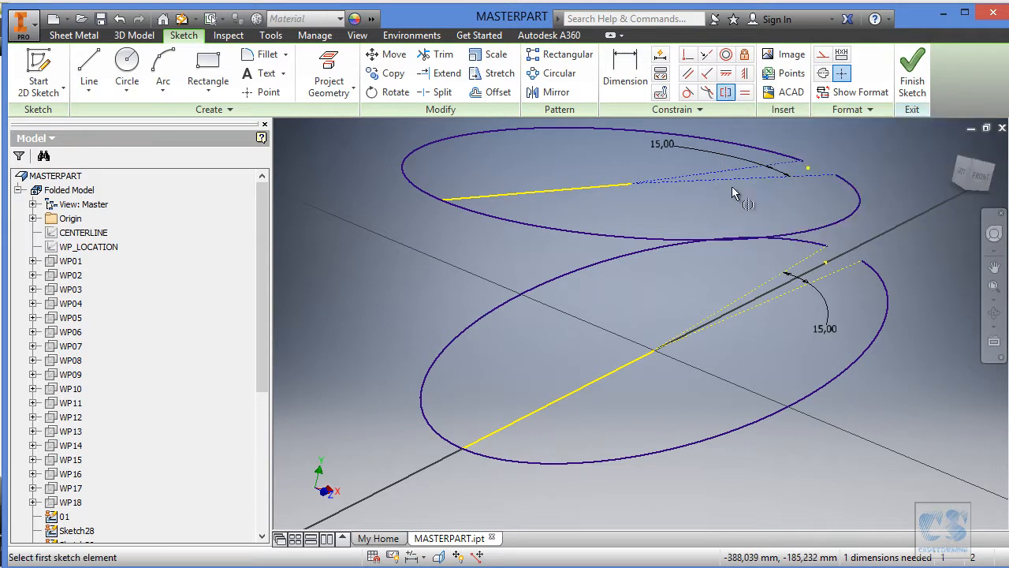
click(761, 289)
click(772, 302)
click(626, 364)
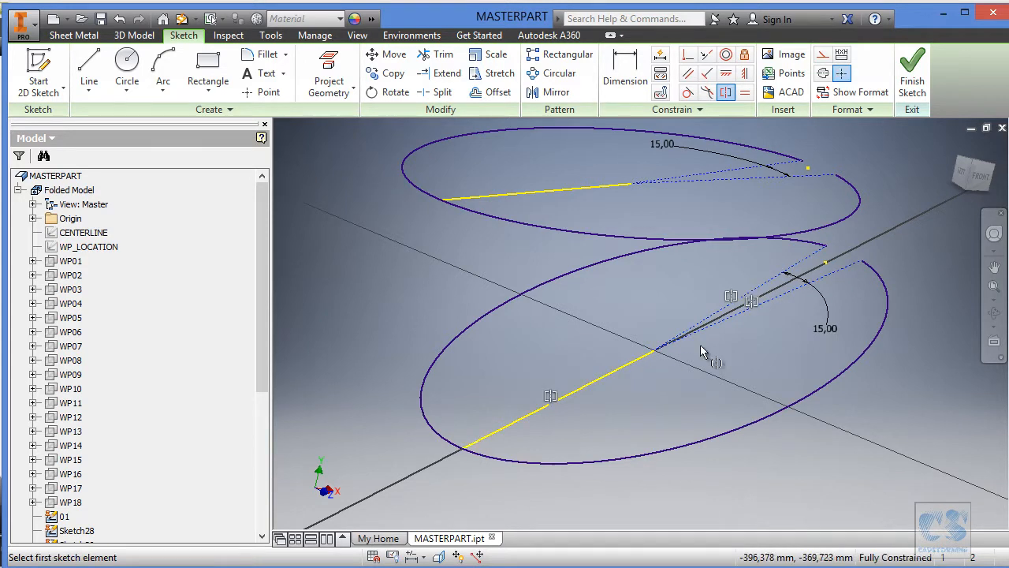
click(913, 79)
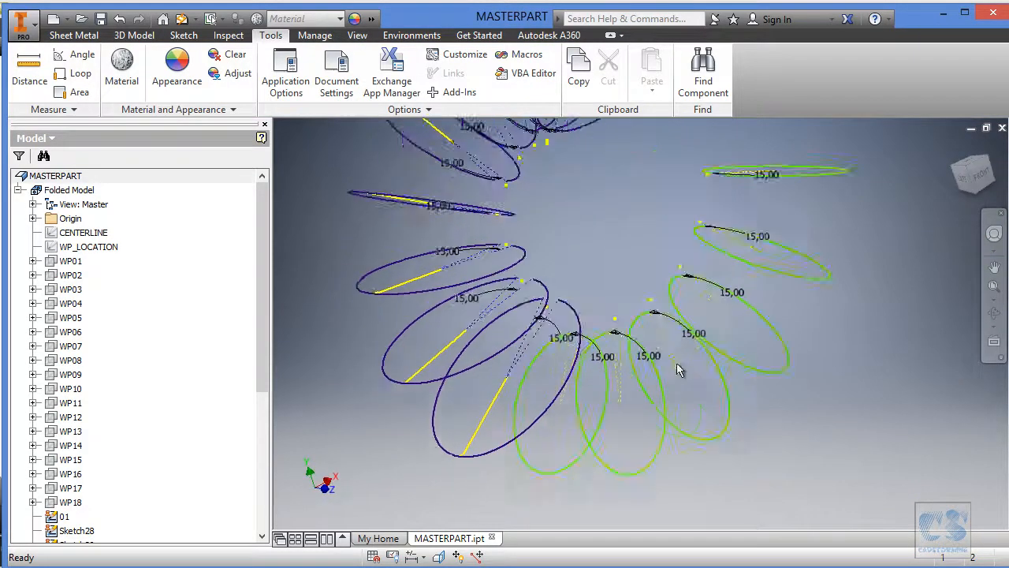
Show WP_LOCATION for fitting the next unfitted section.
right_click(100, 252)
click(143, 408)
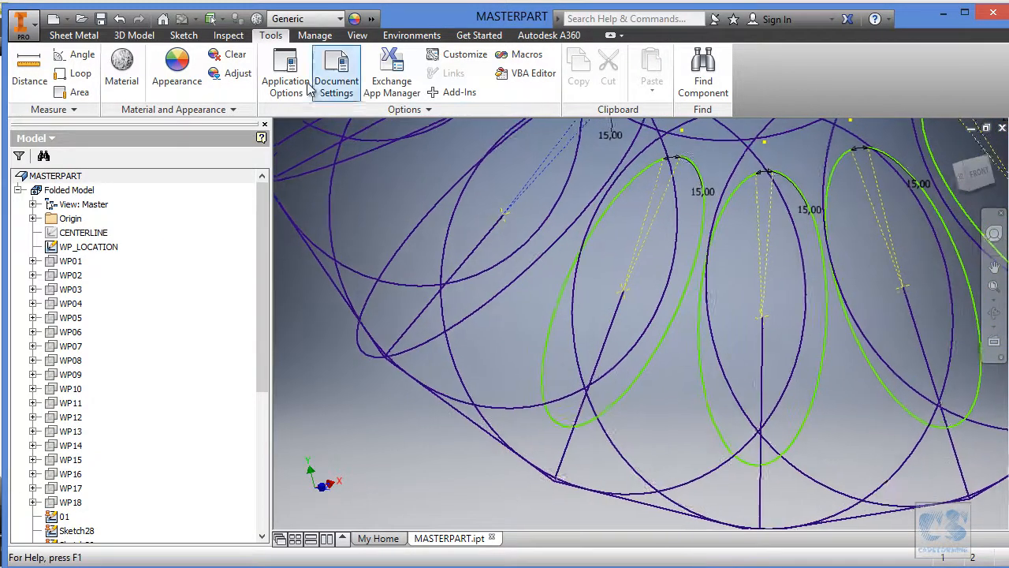
Edit the next unfitted section sketch, project the WP_LOCATION line lying in its plane, and hide WP_LOCATION.
click(74, 36)
click(628, 377)
click(646, 367)
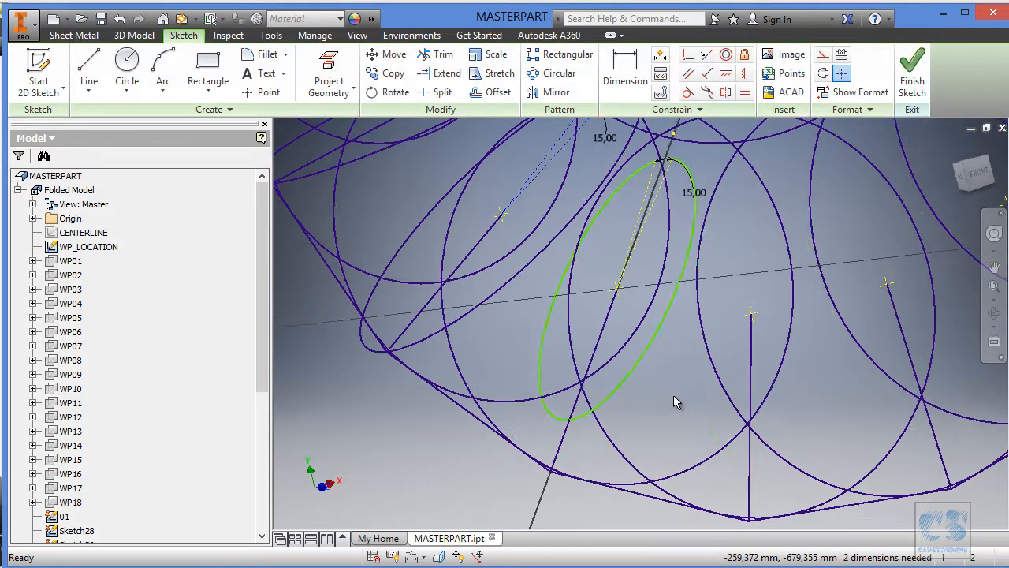
click(329, 72)
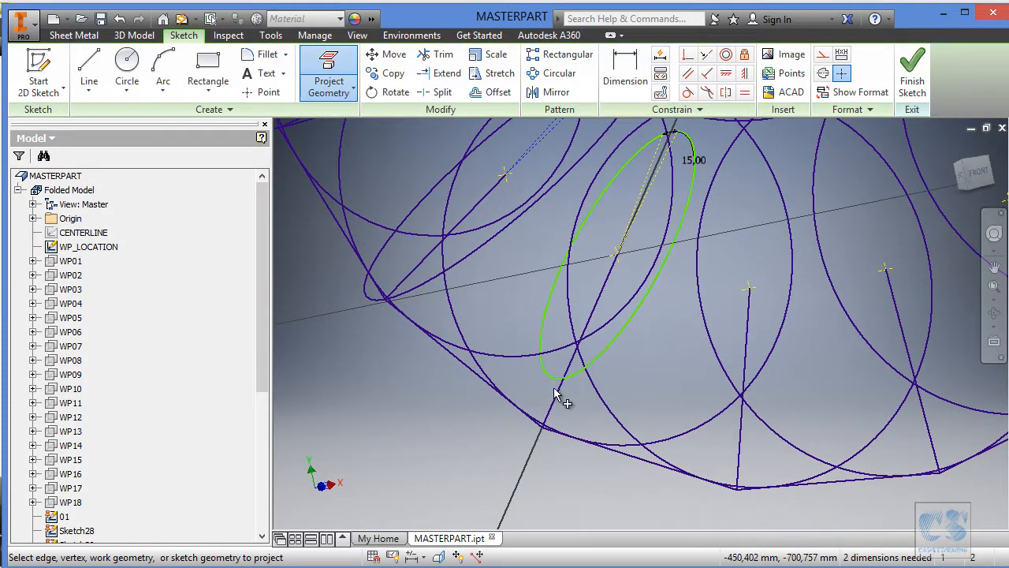
key(Escape)
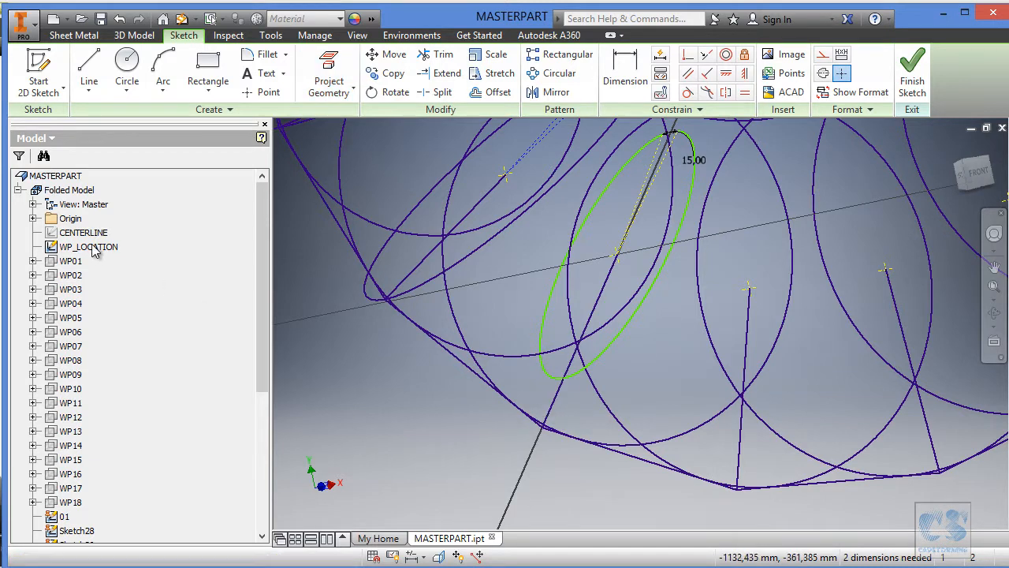
right_click(90, 246)
click(126, 390)
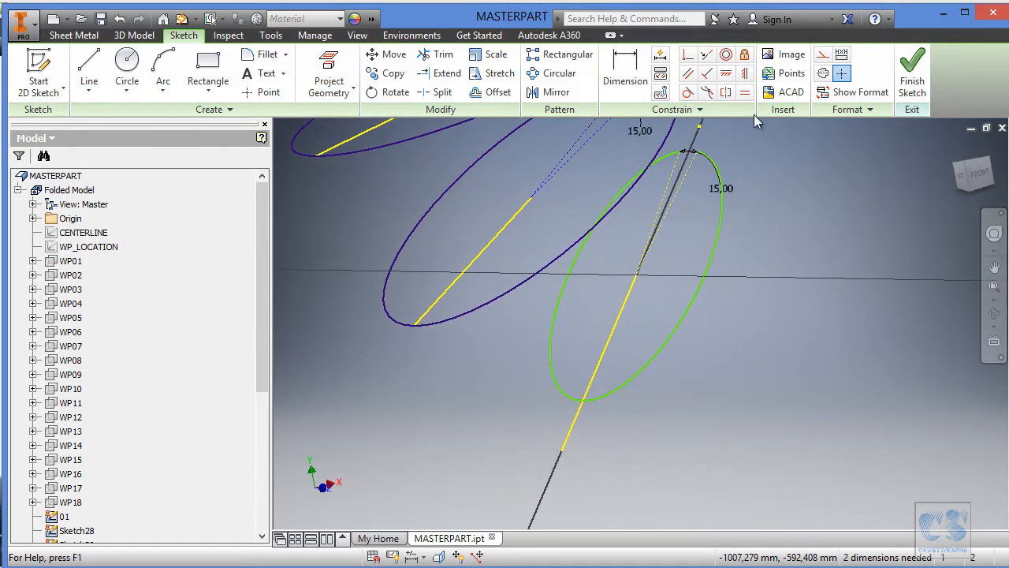
Move the arc's centre off the projected line, then make the arc coincident with the line's outer endpoint and its centre with the inner endpoint.
drag(639, 282, 691, 272)
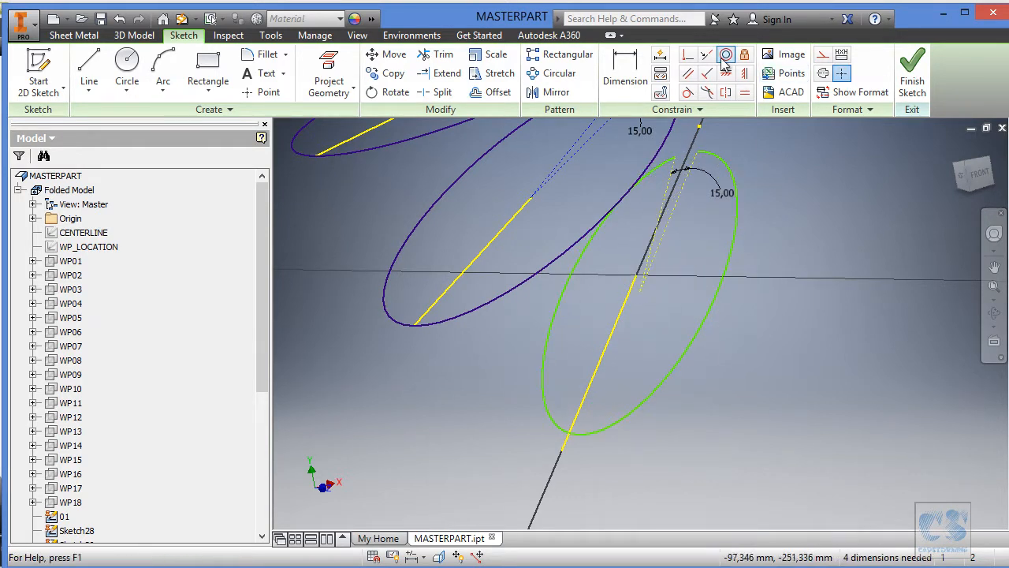
click(687, 55)
click(592, 437)
click(560, 456)
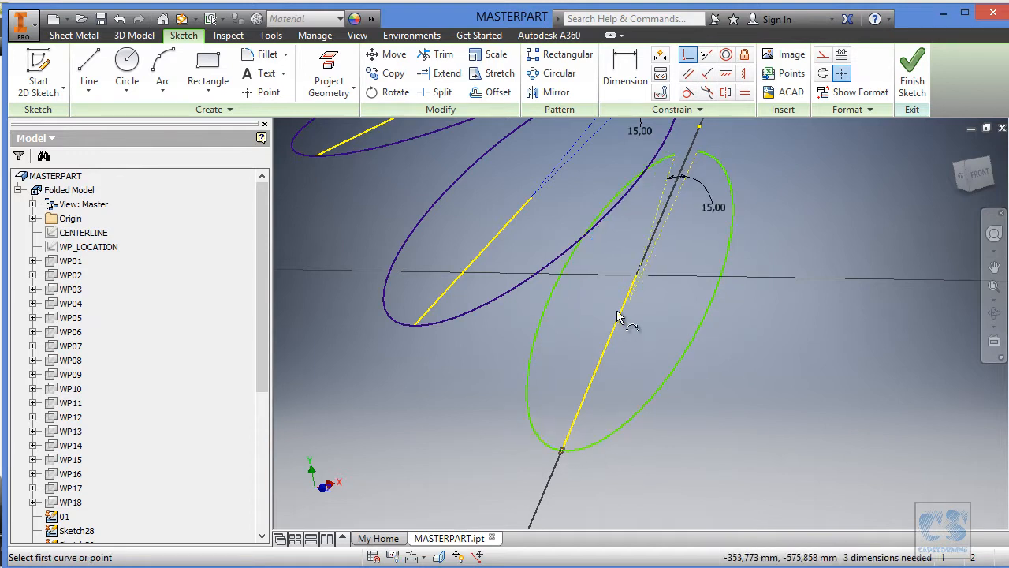
click(637, 274)
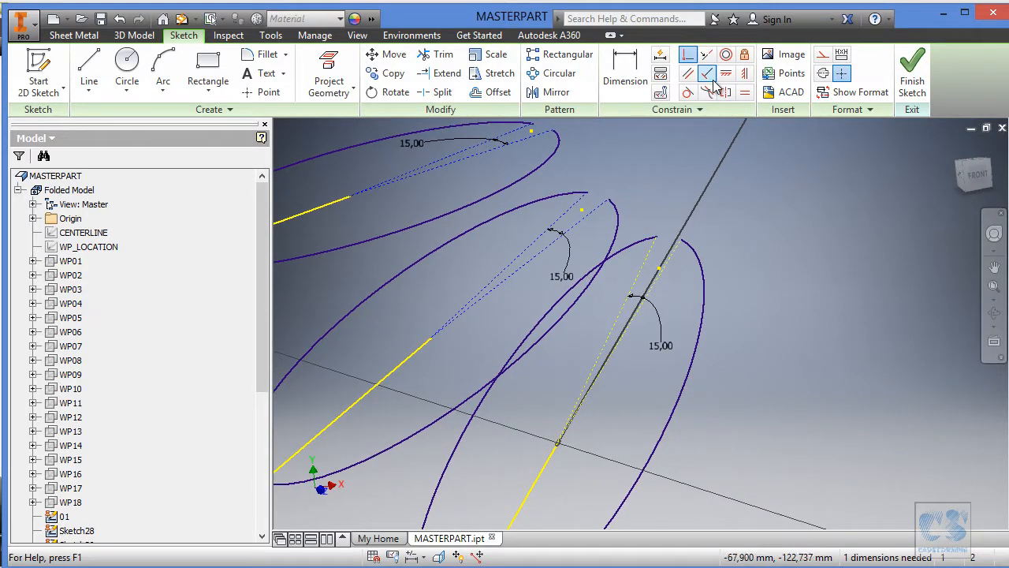
Make the arc's two construction lines symmetric about the projected line and finish the sketch.
click(726, 93)
click(672, 266)
click(652, 260)
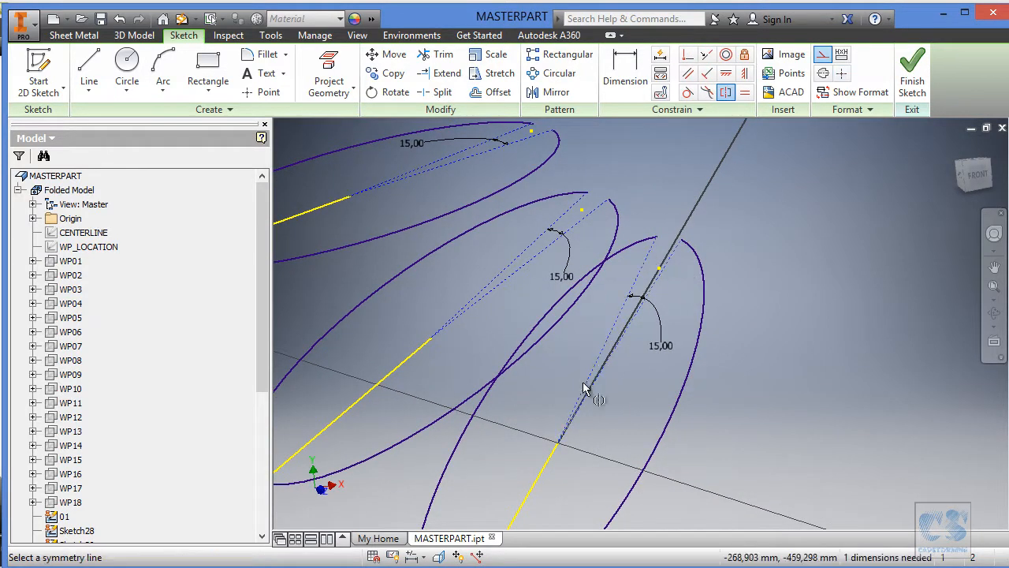
click(550, 461)
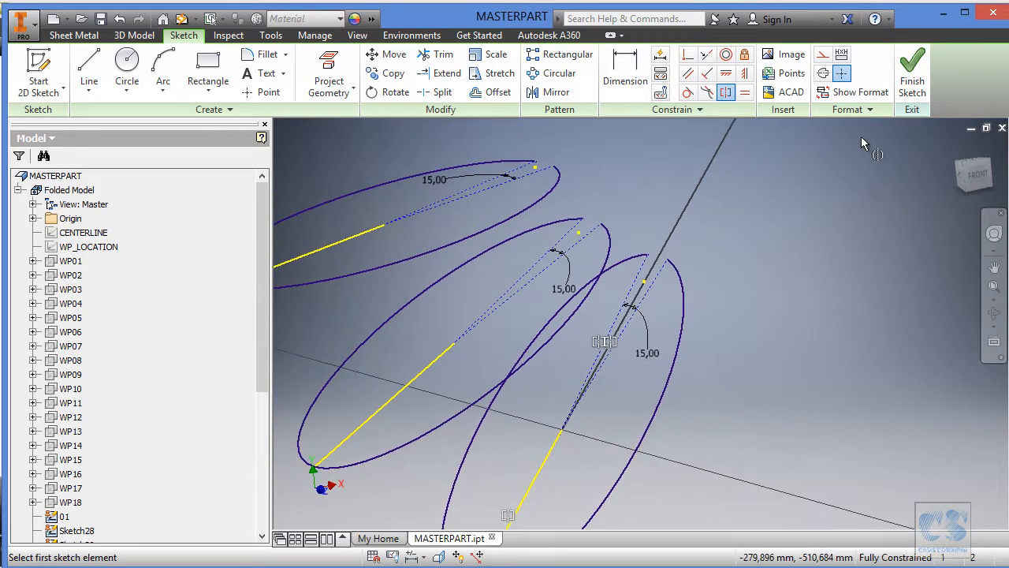
click(912, 75)
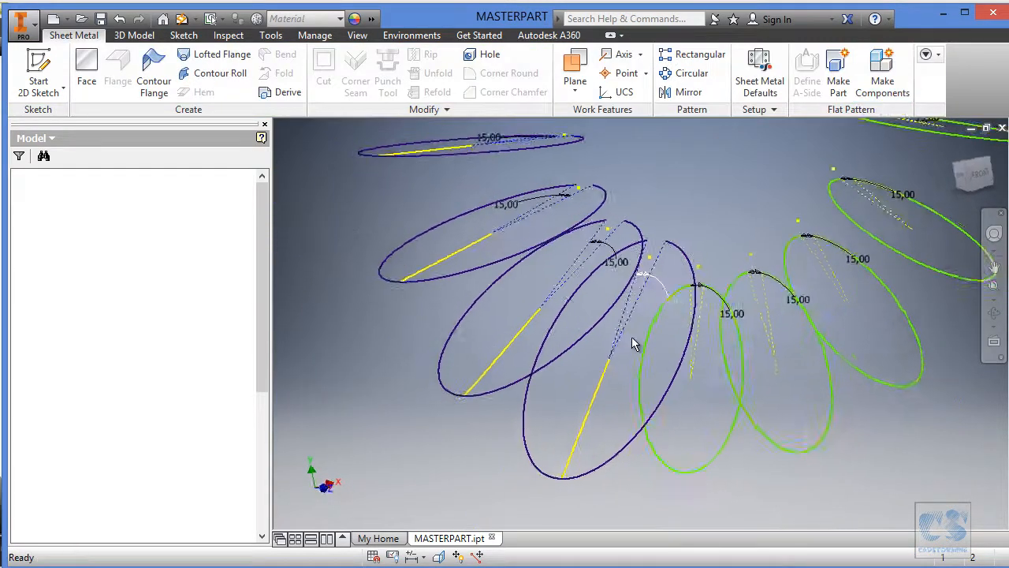
Edit the unfitted section sketch adjacent to the one just fitted and show WP_LOCATION.
double_click(555, 421)
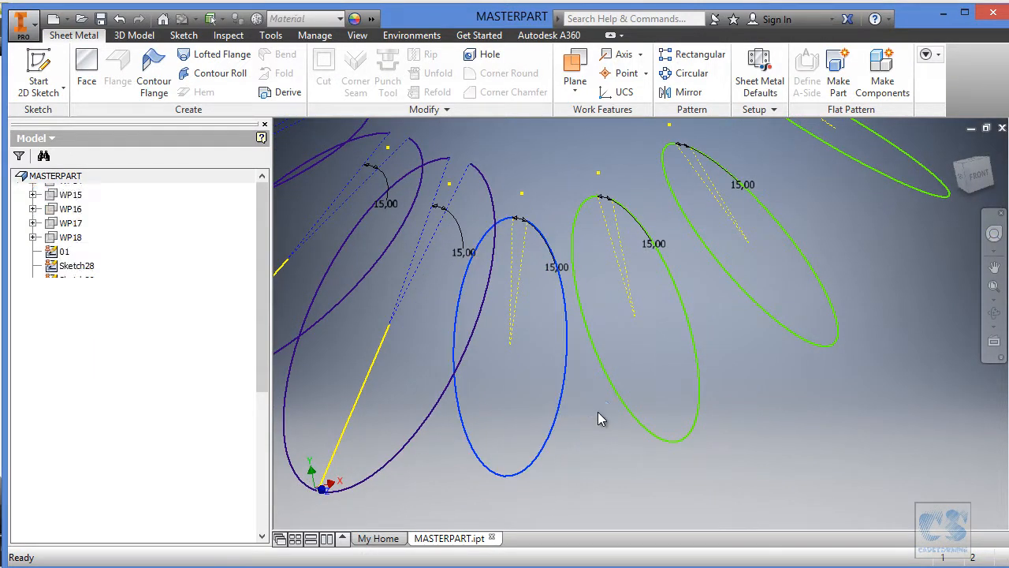
right_click(97, 249)
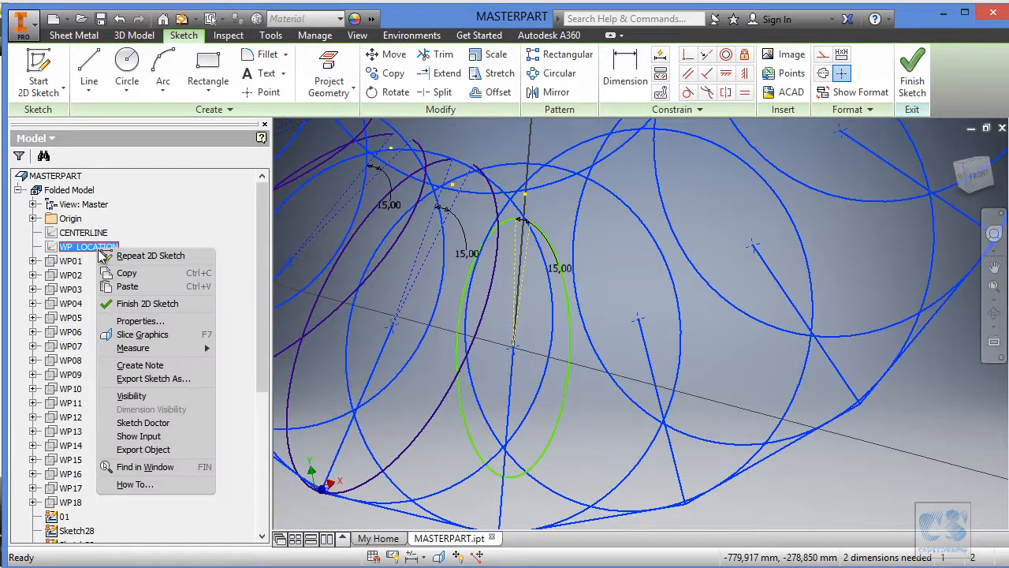
click(131, 396)
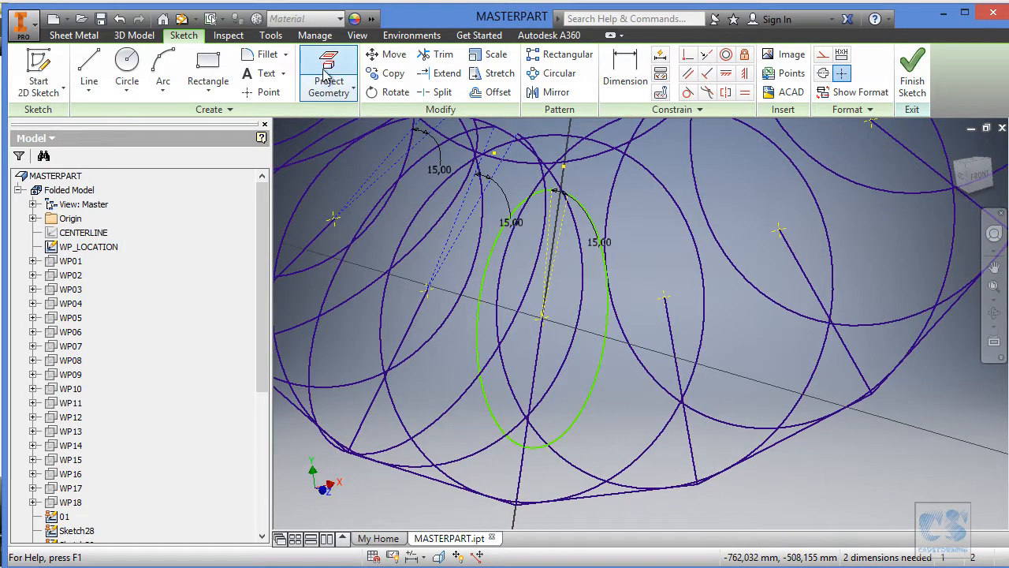
Project the WP_LOCATION line lying in this section's plane into the sketch and hide WP_LOCATION.
click(329, 75)
click(521, 481)
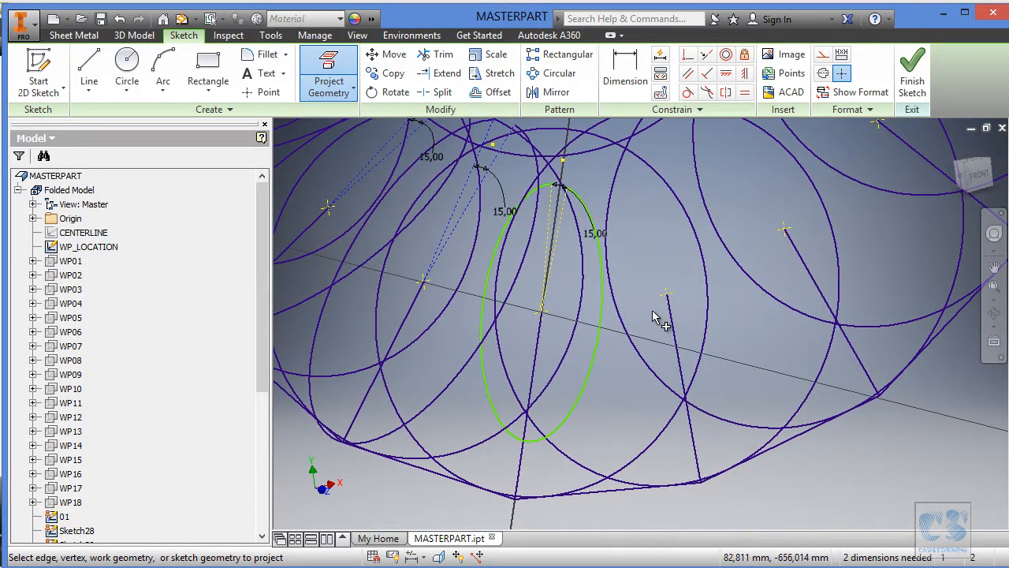
right_click(79, 247)
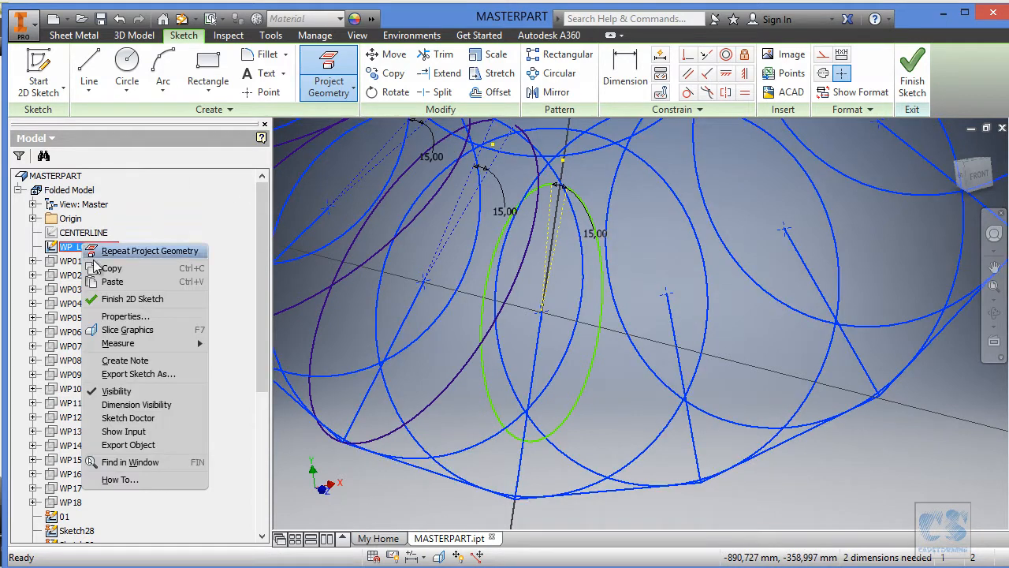
click(135, 392)
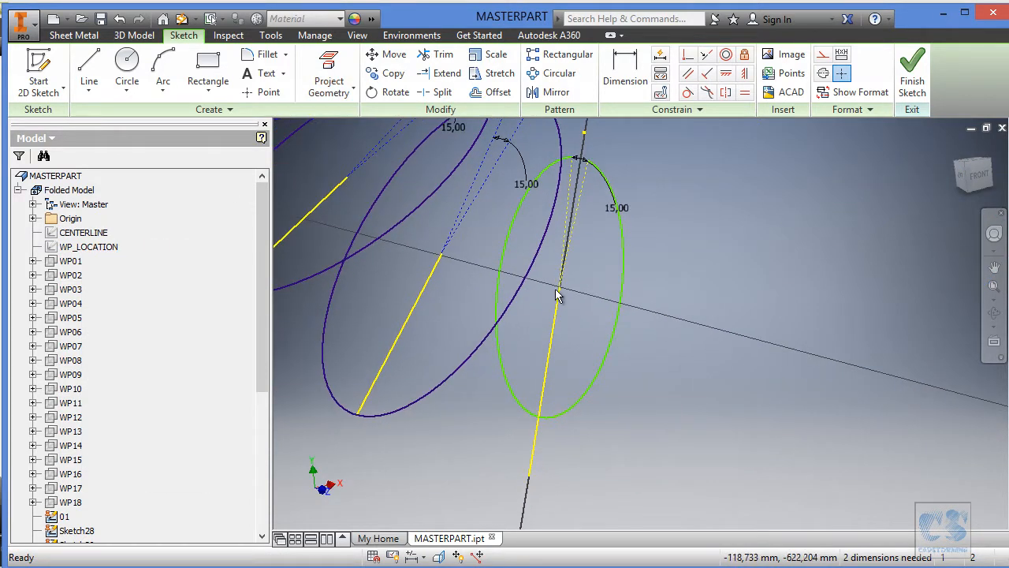
Move the arc's centre off the projected line, then make the centre coincident with the line's inner endpoint and the arc with its outer endpoint.
drag(561, 293, 623, 328)
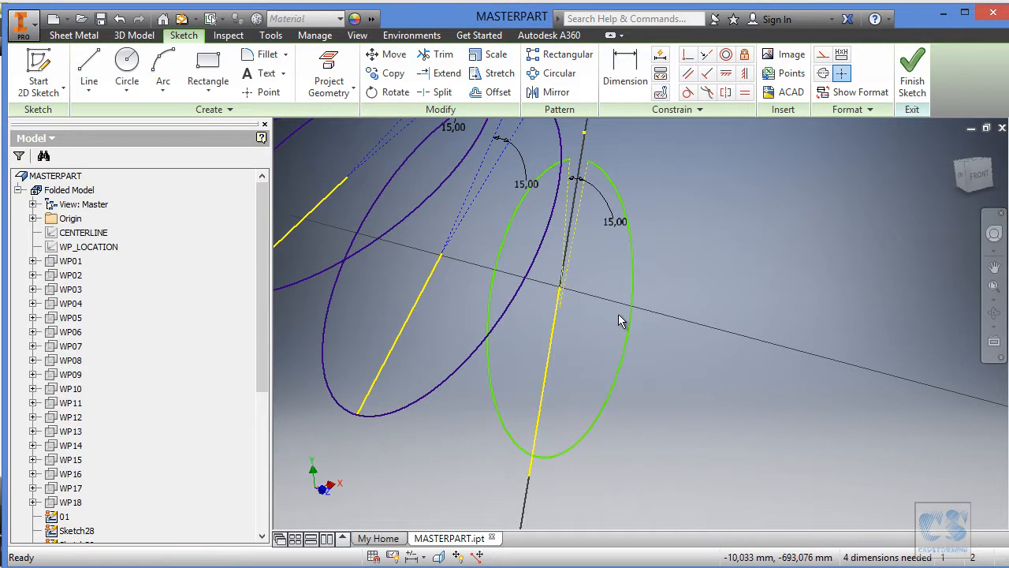
click(689, 57)
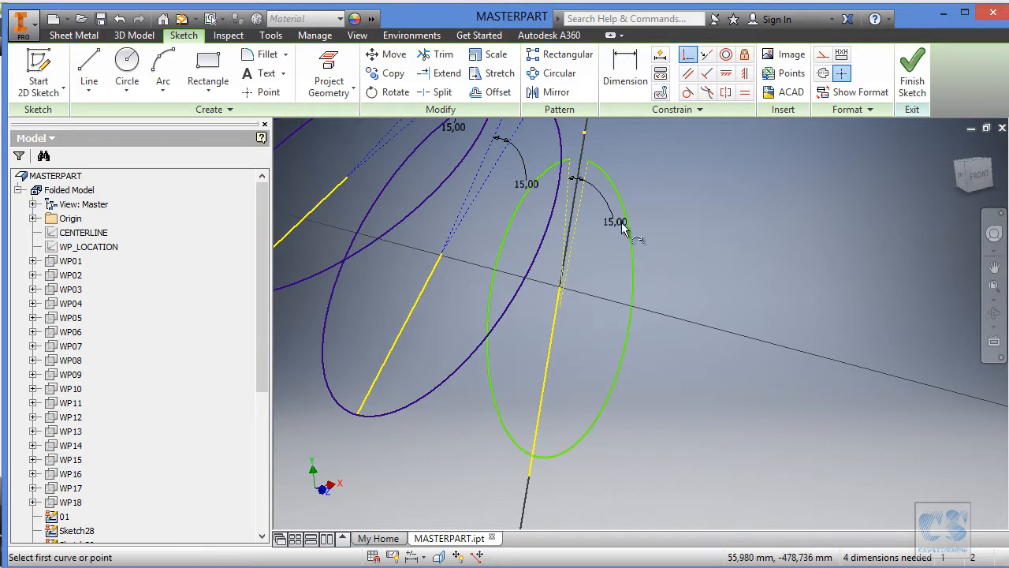
click(563, 311)
click(560, 293)
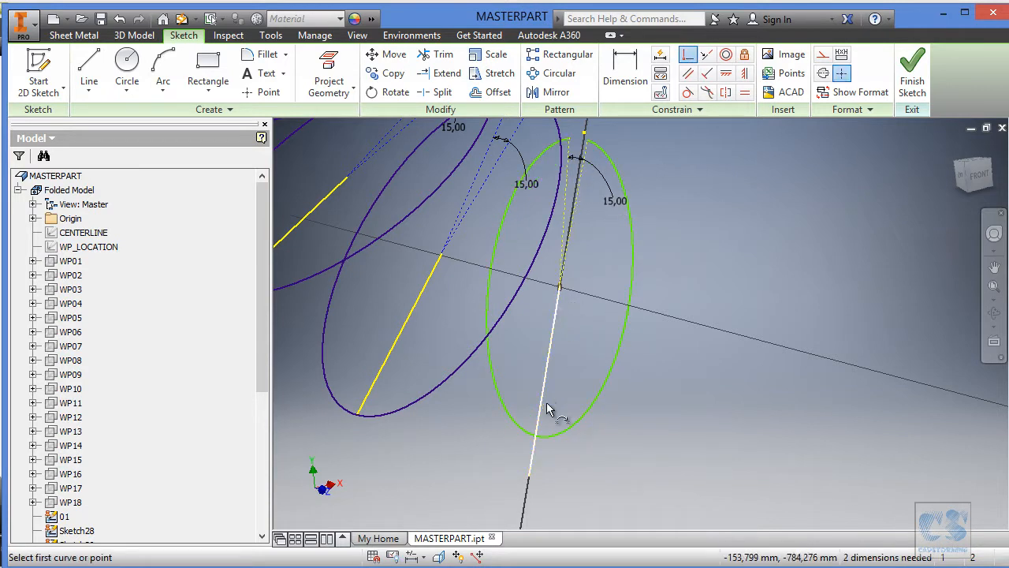
click(547, 437)
click(529, 476)
Apply a symmetric constraint to the two construction lines of the 15° opening about the projected line, and finish the sketch.
scroll(733, 345, down, 2)
click(726, 94)
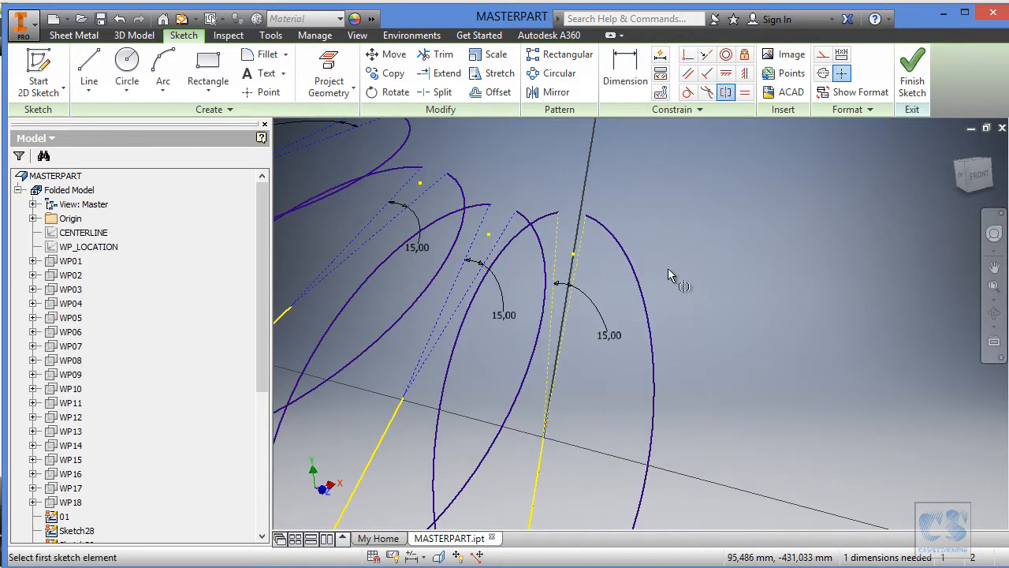
click(541, 457)
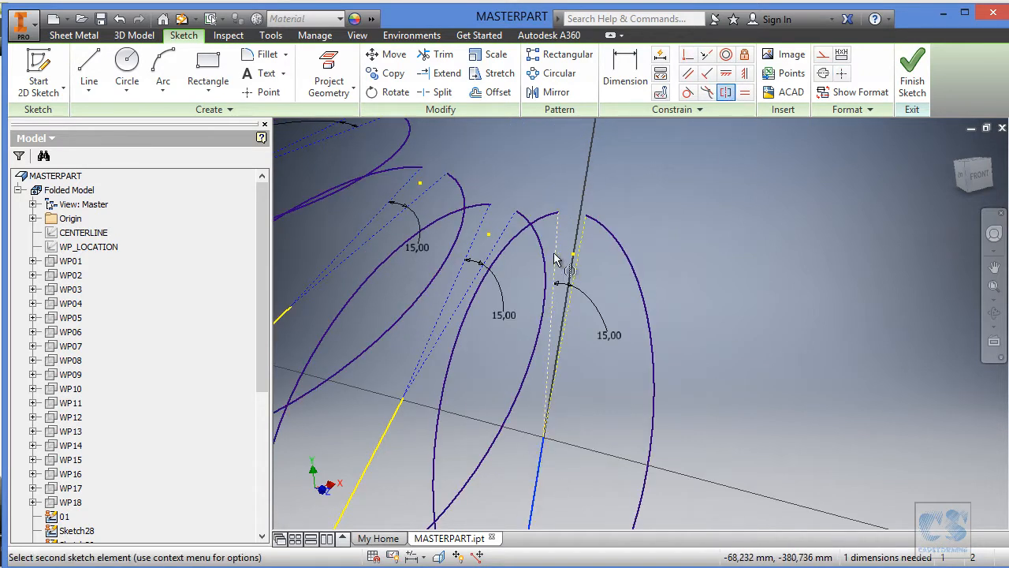
click(726, 93)
click(726, 93)
click(558, 237)
click(584, 237)
click(541, 465)
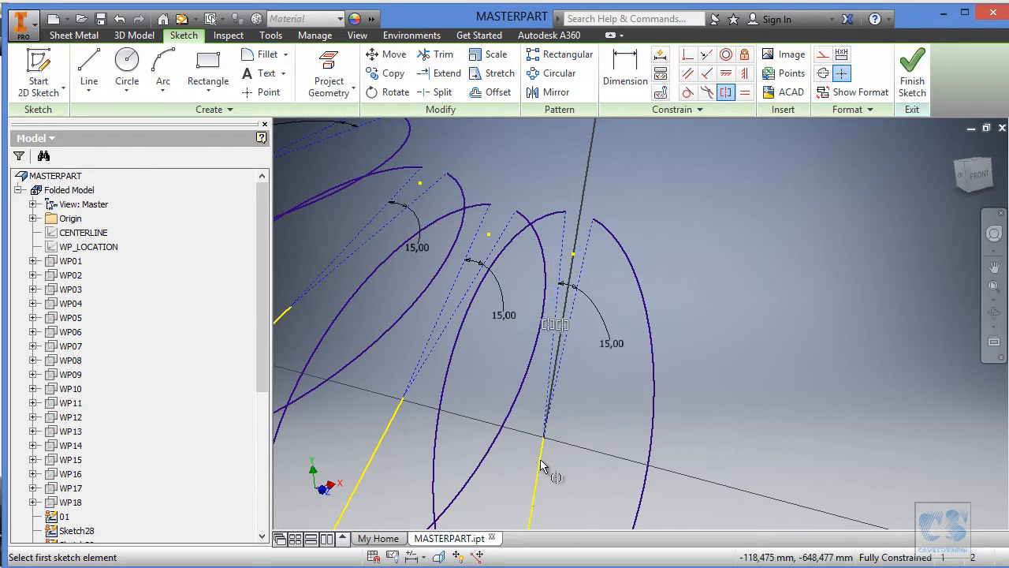
click(912, 78)
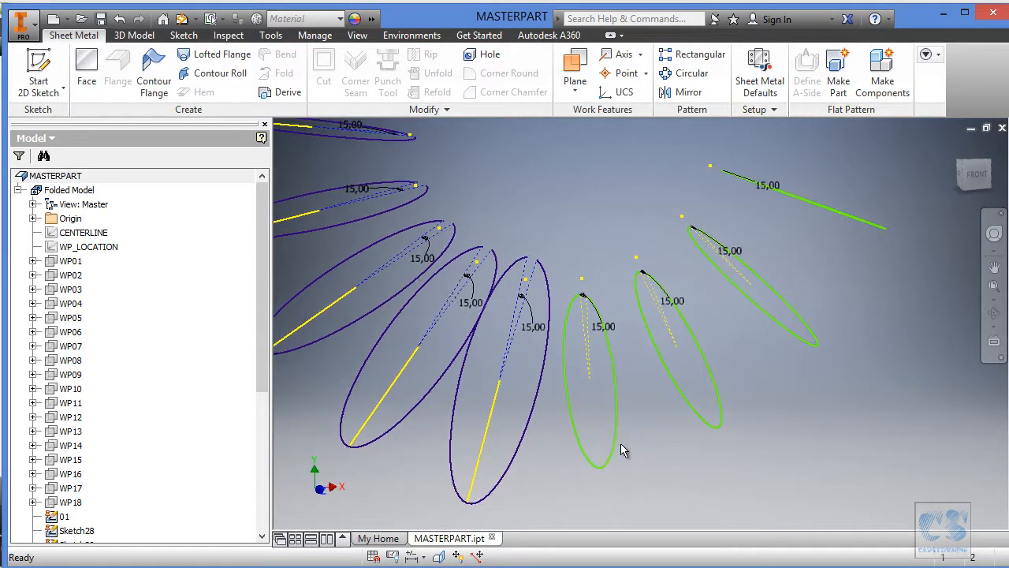
Open the next unfitted section sketch for editing and show WP_LOCATION.
click(619, 439)
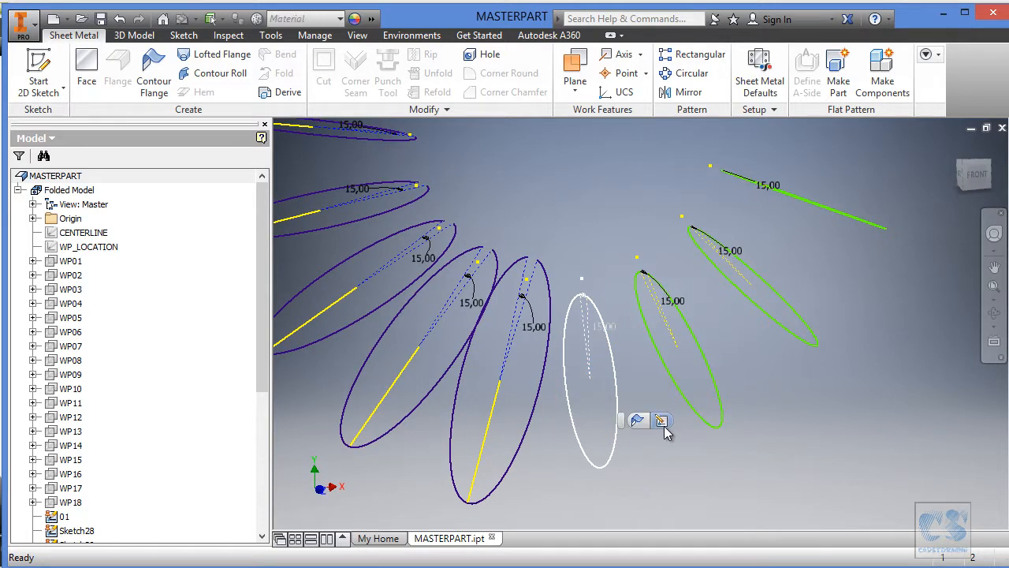
click(641, 419)
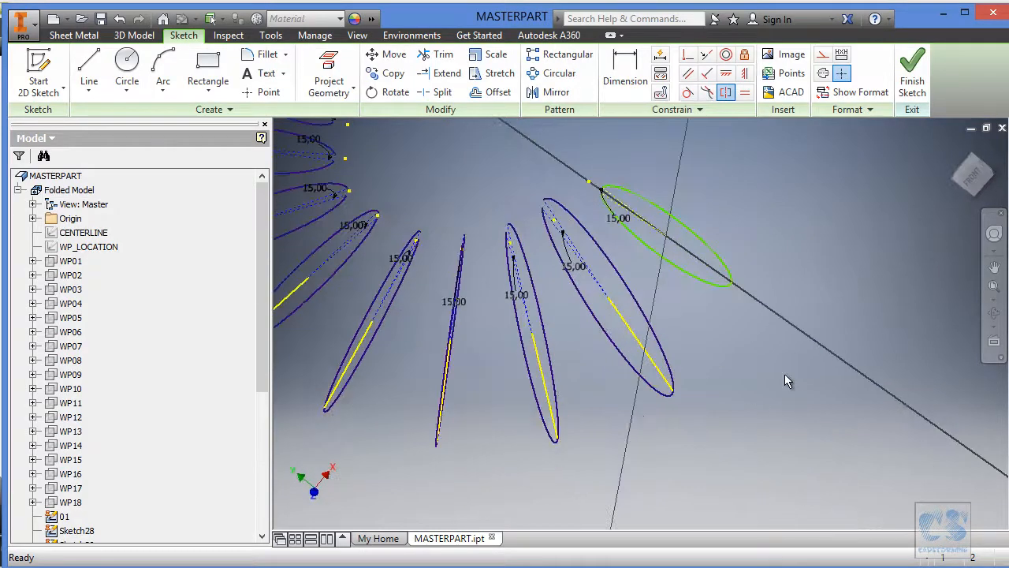
scroll(138, 462, down, 4)
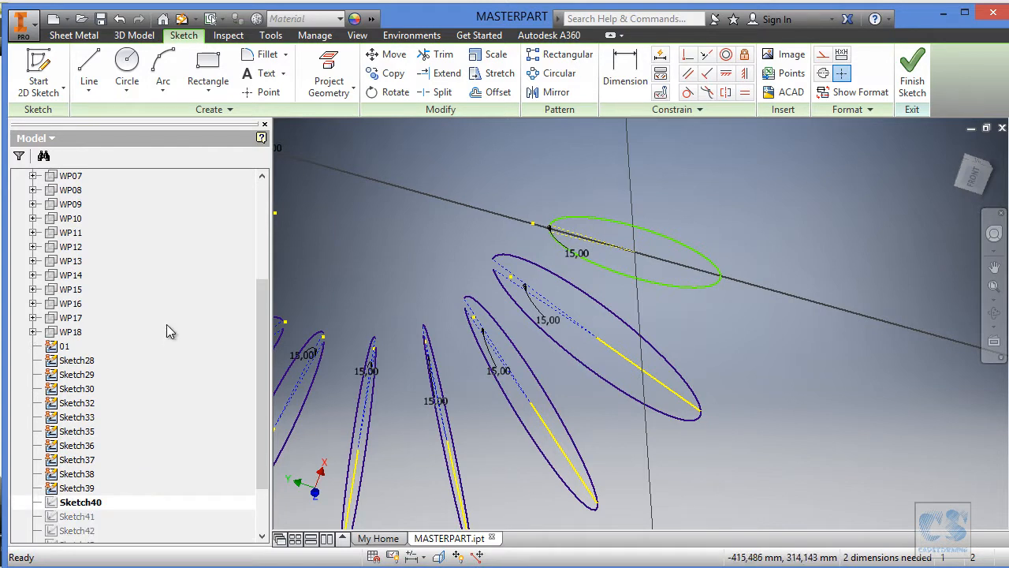
scroll(166, 315, up, 3)
click(102, 206)
right_click(102, 207)
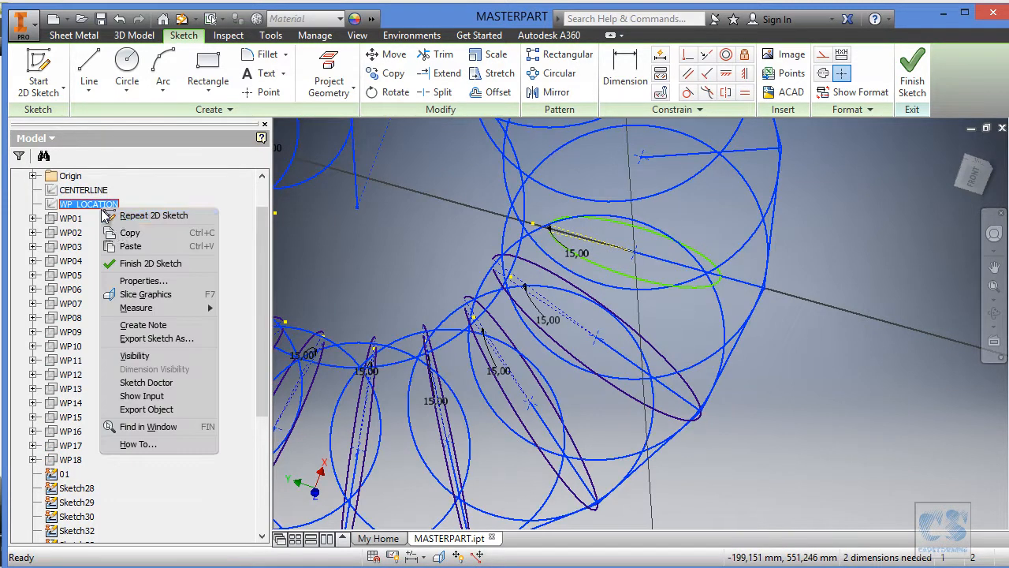
click(134, 356)
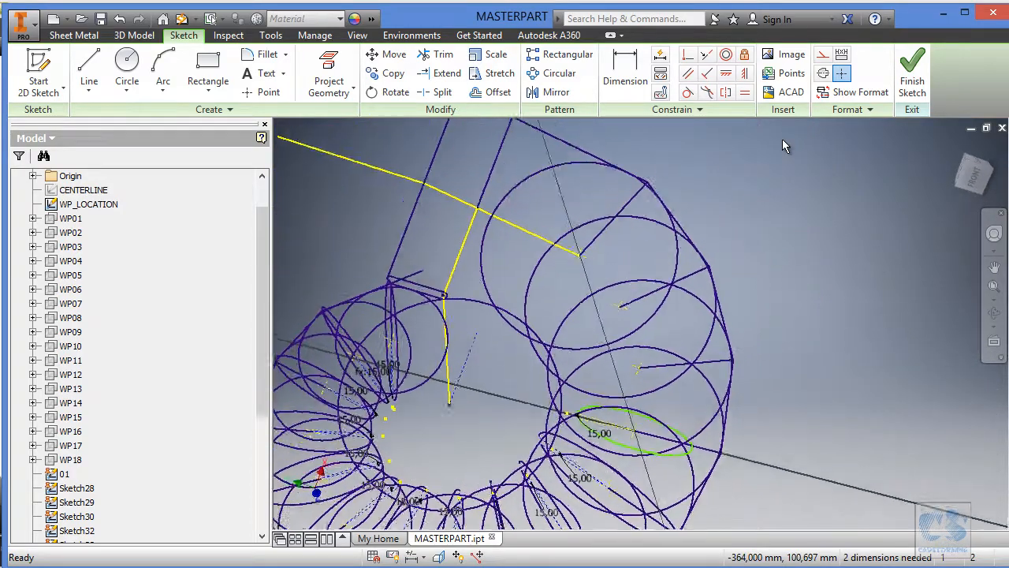
Project the WP_LOCATION line in the plane of Sketch40 into the sketch and hide WP_LOCATION.
click(330, 69)
click(733, 448)
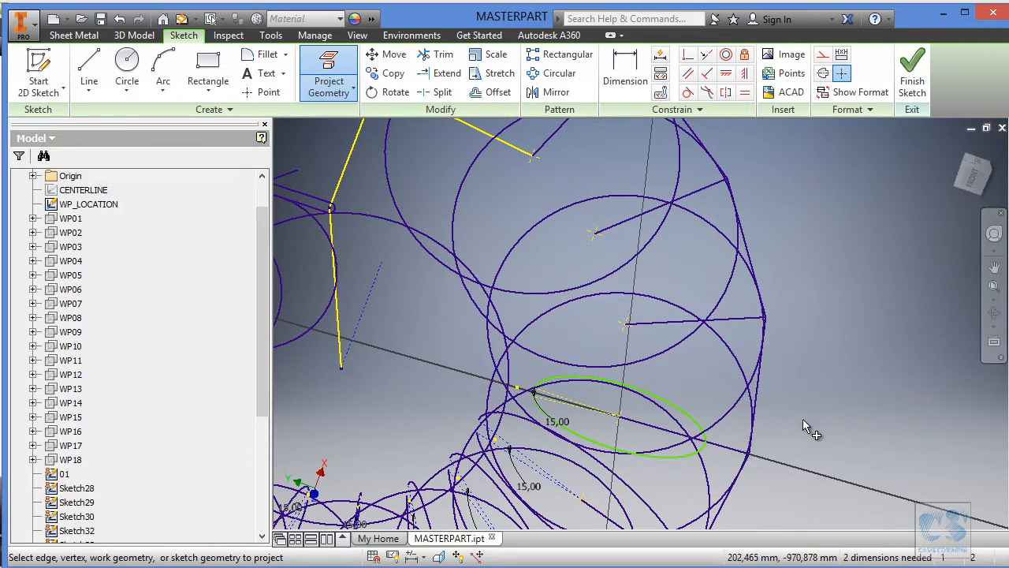
right_click(97, 205)
click(138, 358)
Move the centre of the arc in Sketch40 away from the projected line's inner endpoint.
scroll(683, 282, down, 5)
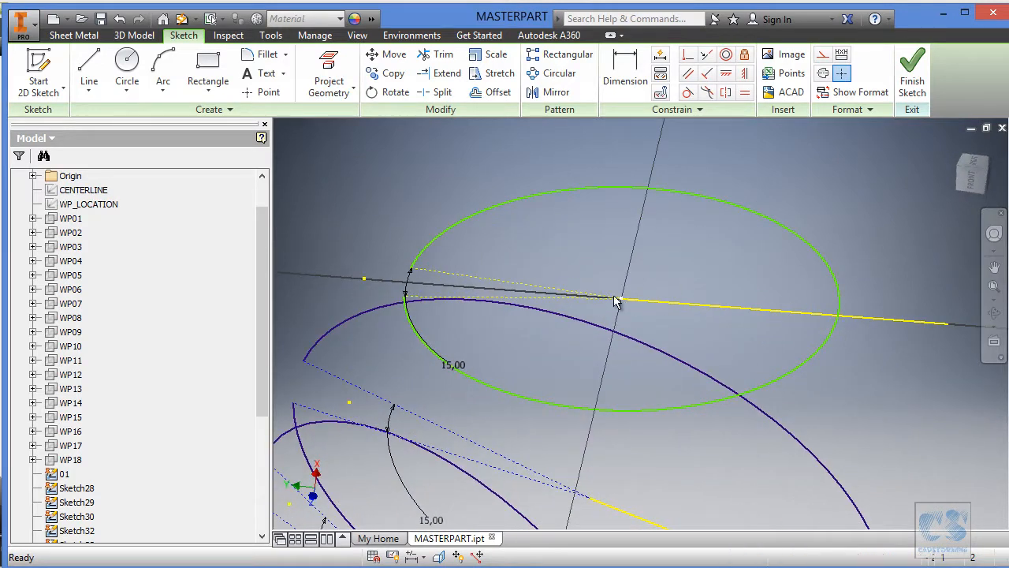
drag(623, 300, 577, 294)
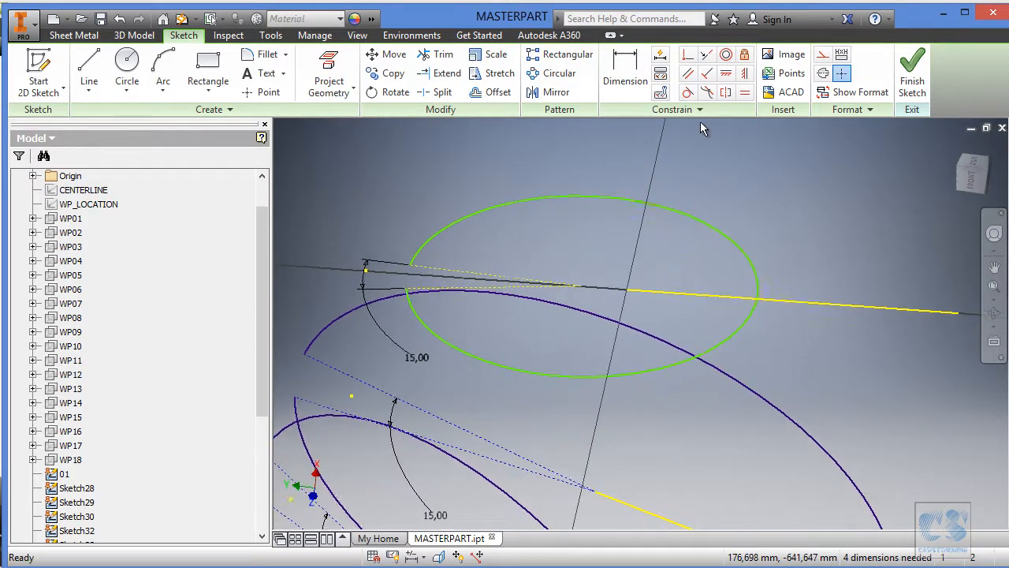
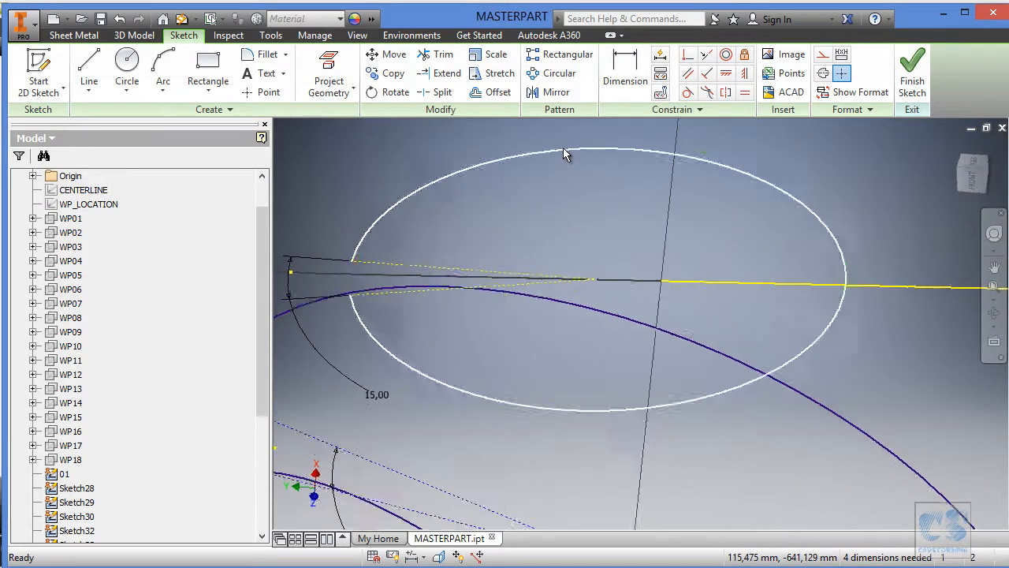
Make the arc's centre coincident with the projected line's inner endpoint and constrain the arc to pass through its outer endpoint.
click(687, 56)
click(595, 281)
click(659, 281)
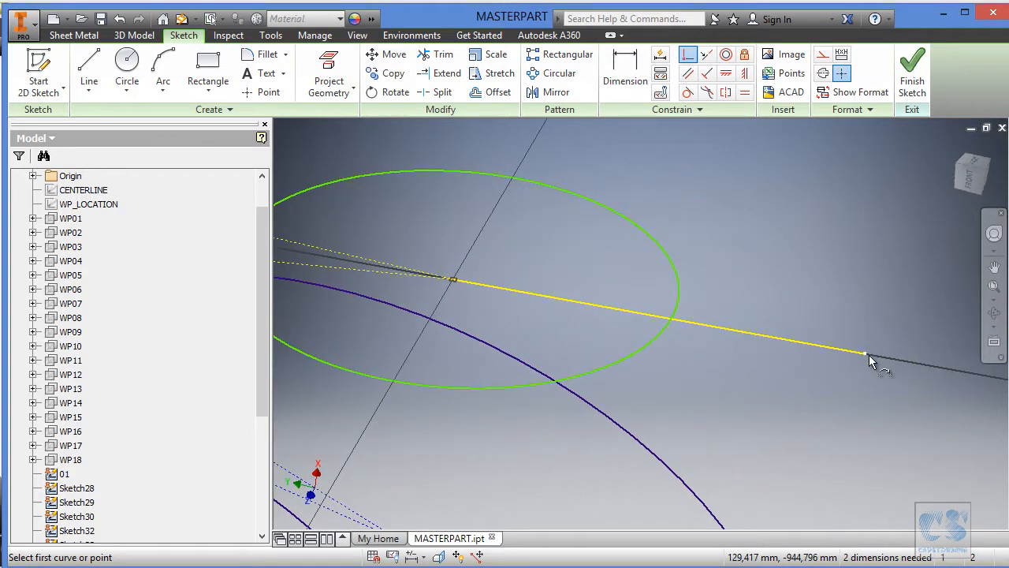
click(692, 300)
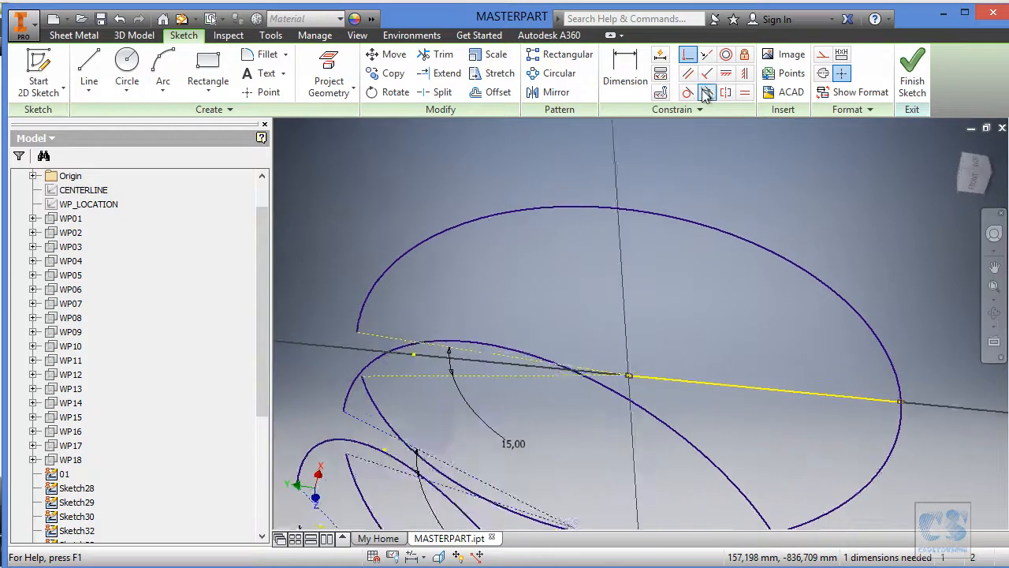
Make the two construction lines of the 15° opening symmetric about the projected line, and finish the sketch.
click(727, 93)
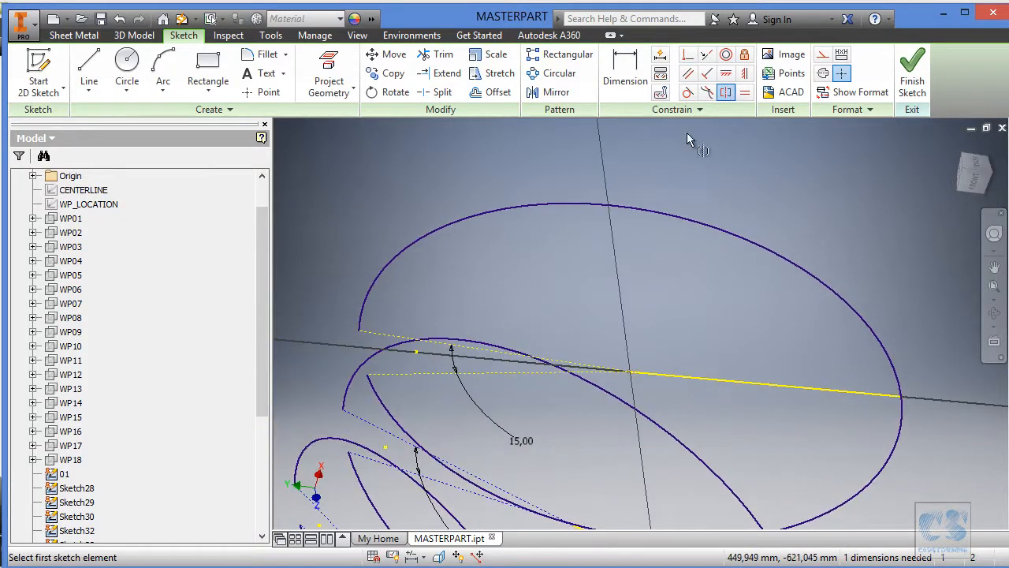
click(387, 337)
click(402, 376)
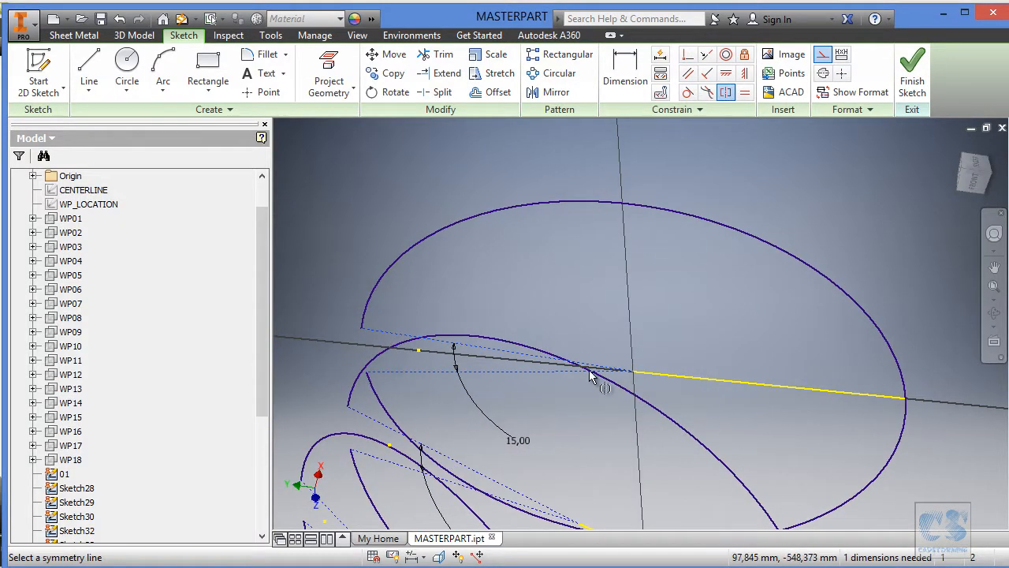
click(660, 376)
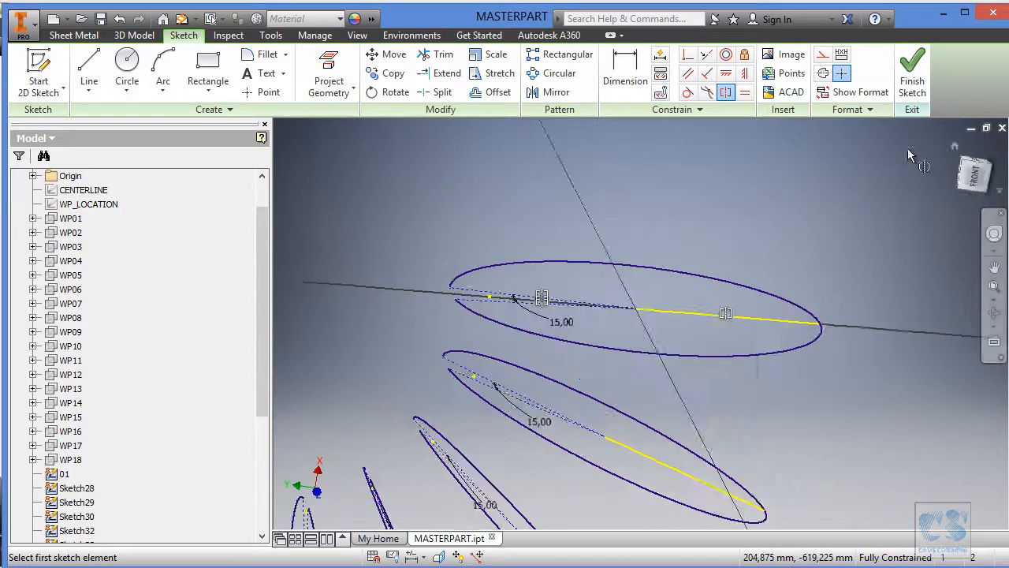
click(911, 71)
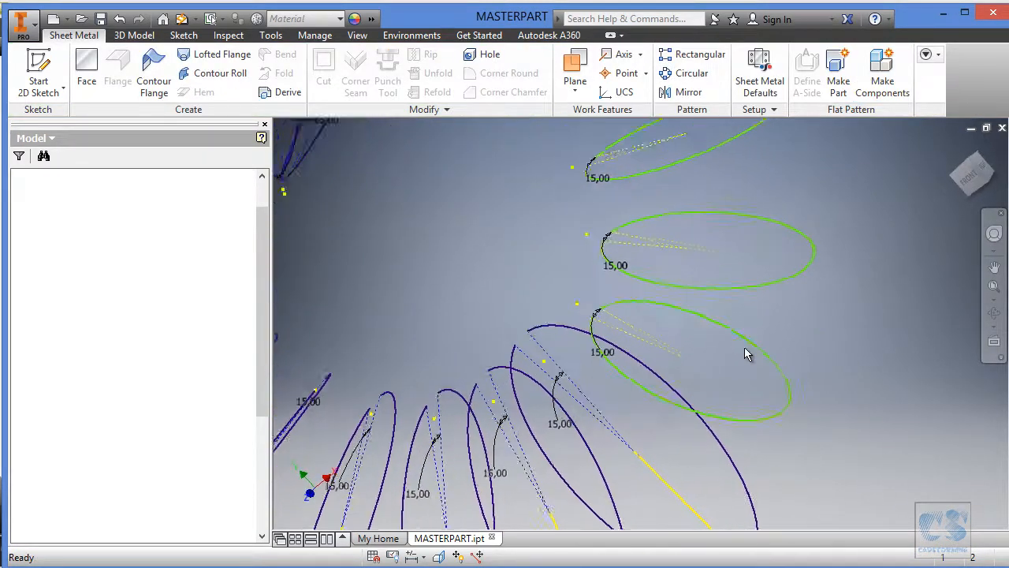
Open the adjacent unfitted section sketch for editing and show WP_LOCATION.
click(775, 345)
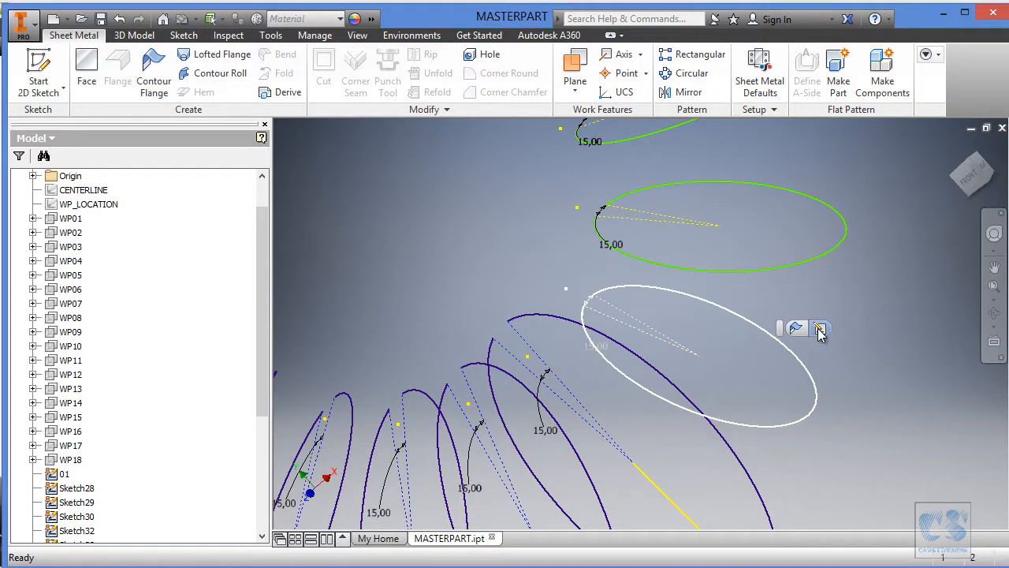
click(819, 328)
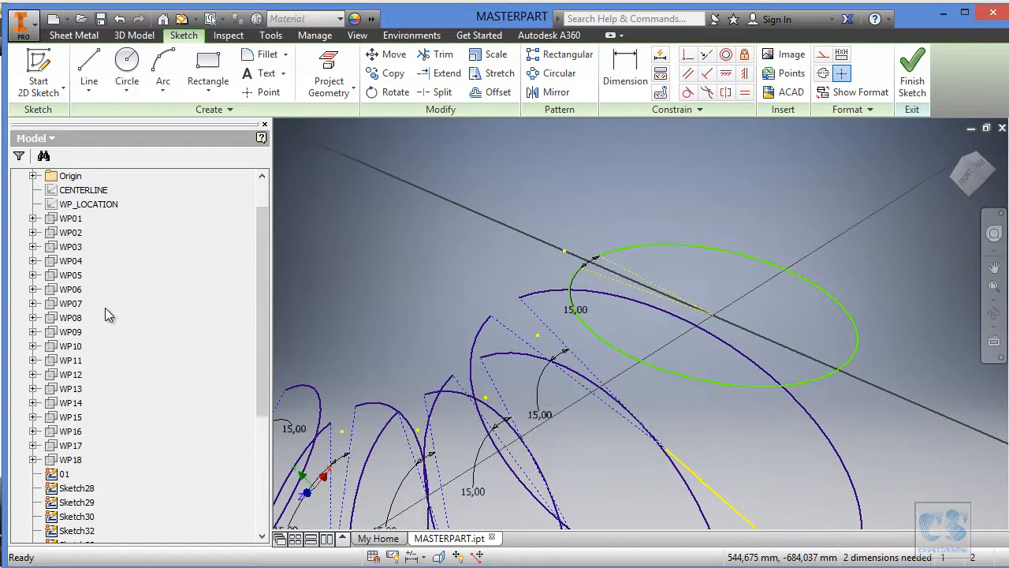
right_click(97, 205)
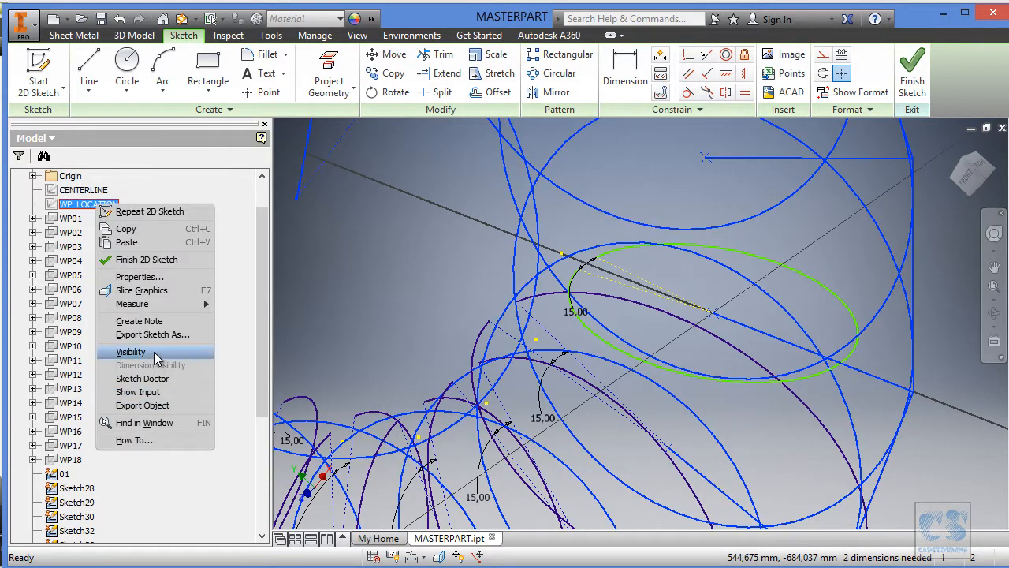
click(131, 352)
Project the WP_LOCATION line lying in this section's plane into the sketch and hide WP_LOCATION.
click(352, 63)
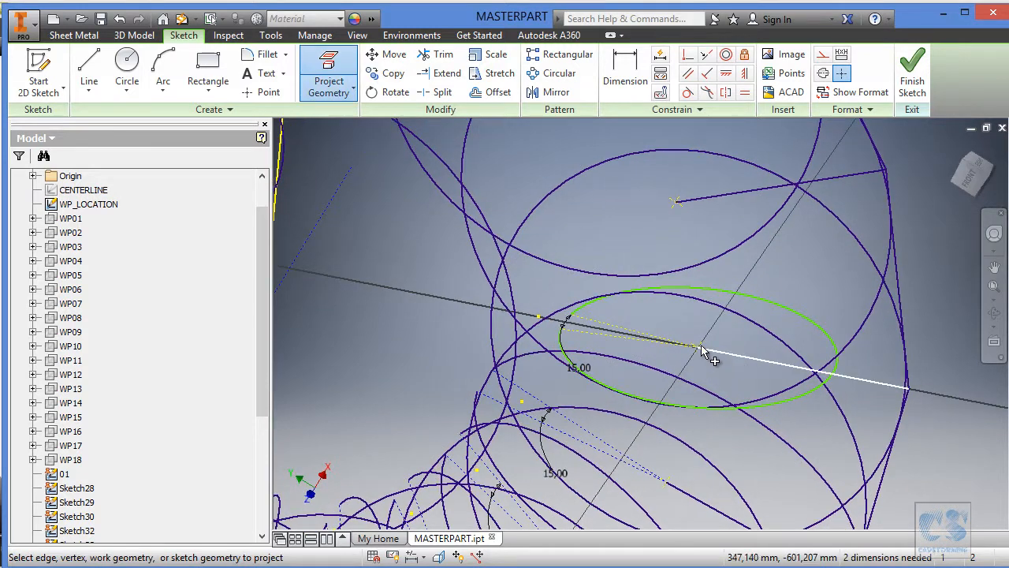
click(733, 357)
right_click(87, 205)
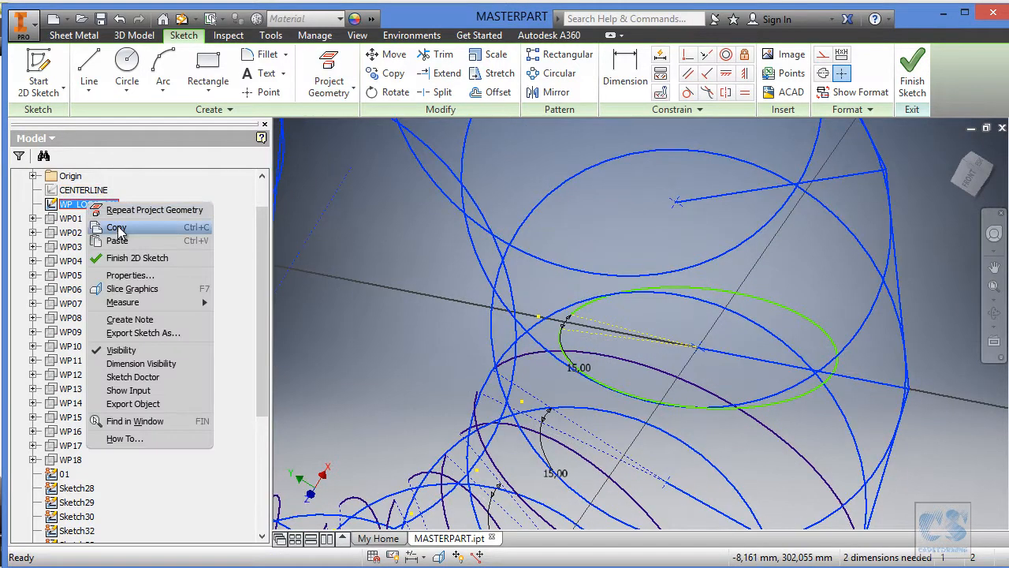
click(120, 350)
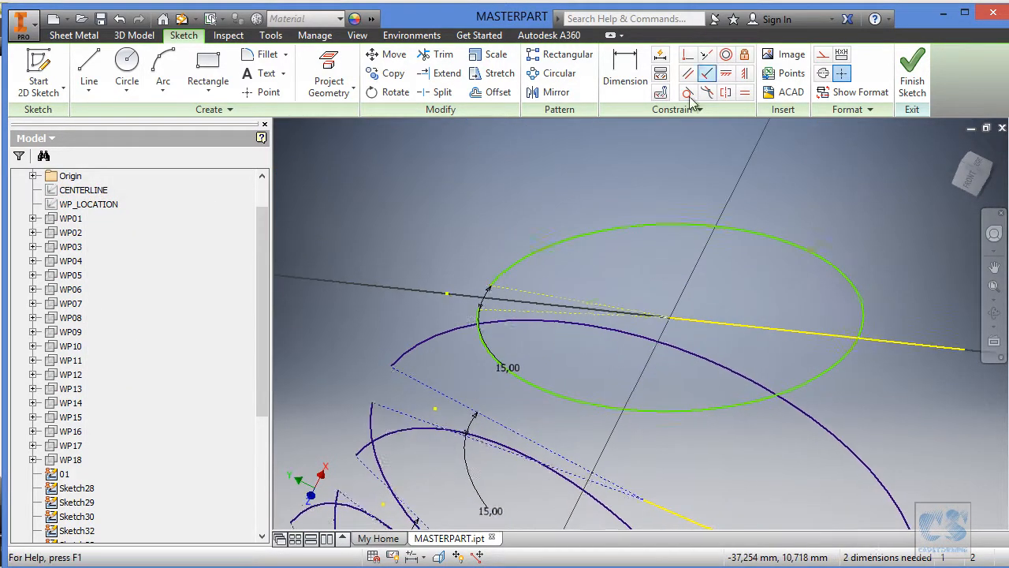
Move the arc's centre off the projected line's inner endpoint, constrain it coincident there, and constrain the arc through the outer endpoint.
drag(671, 310, 637, 310)
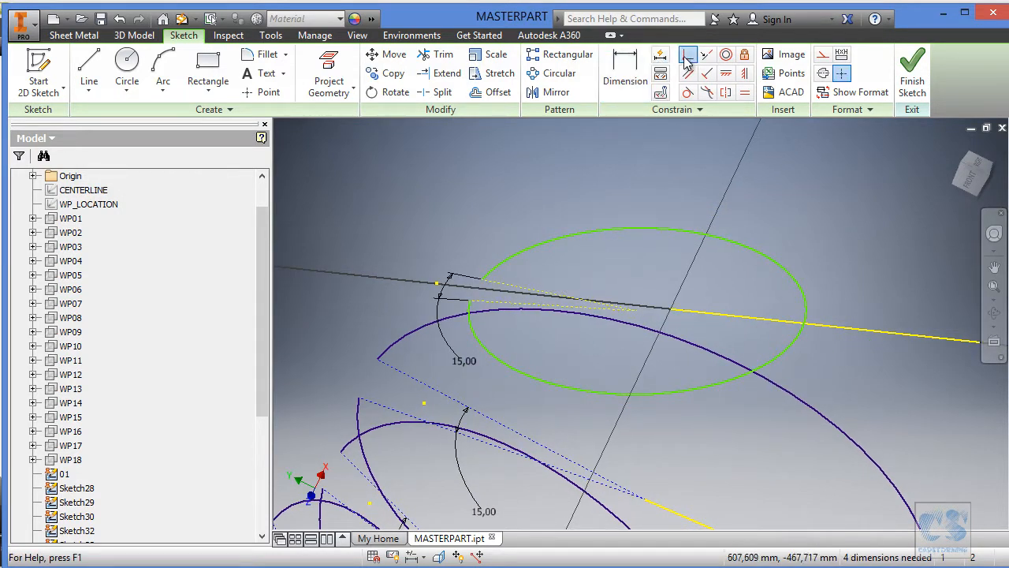
click(669, 311)
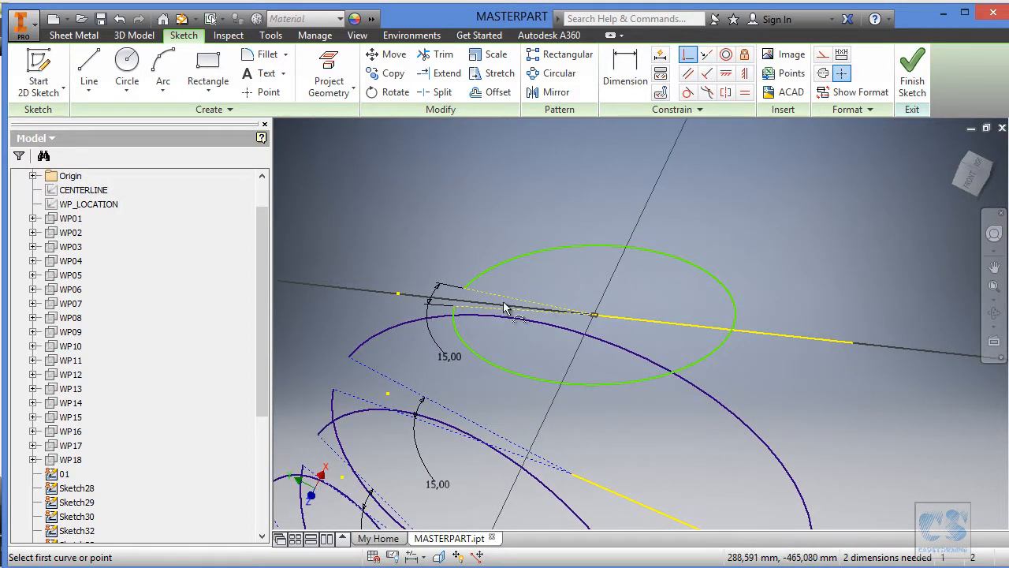
click(747, 326)
click(851, 346)
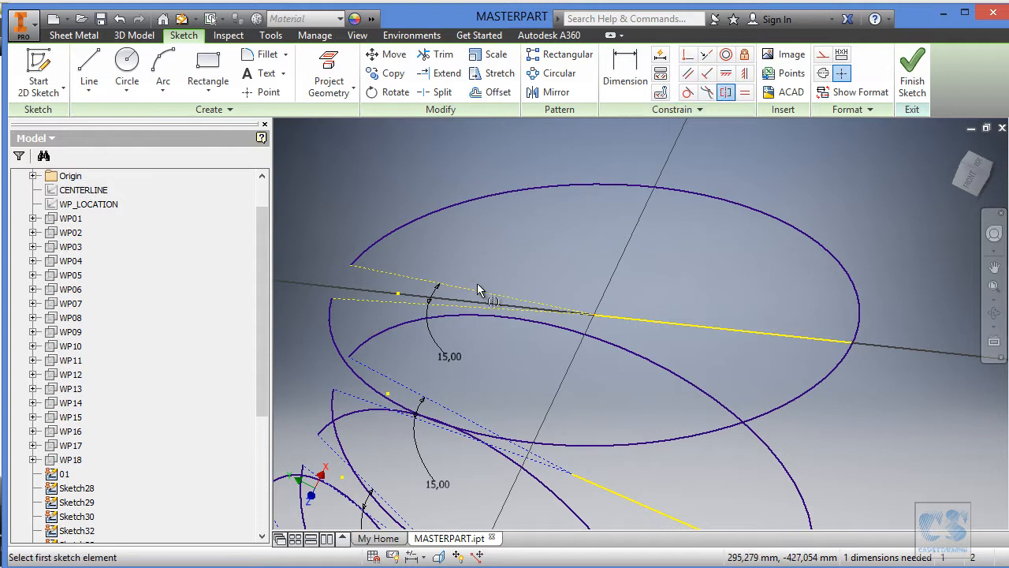
Apply a symmetric constraint to the opening's two construction lines about the projected line, and finish the sketch.
click(469, 314)
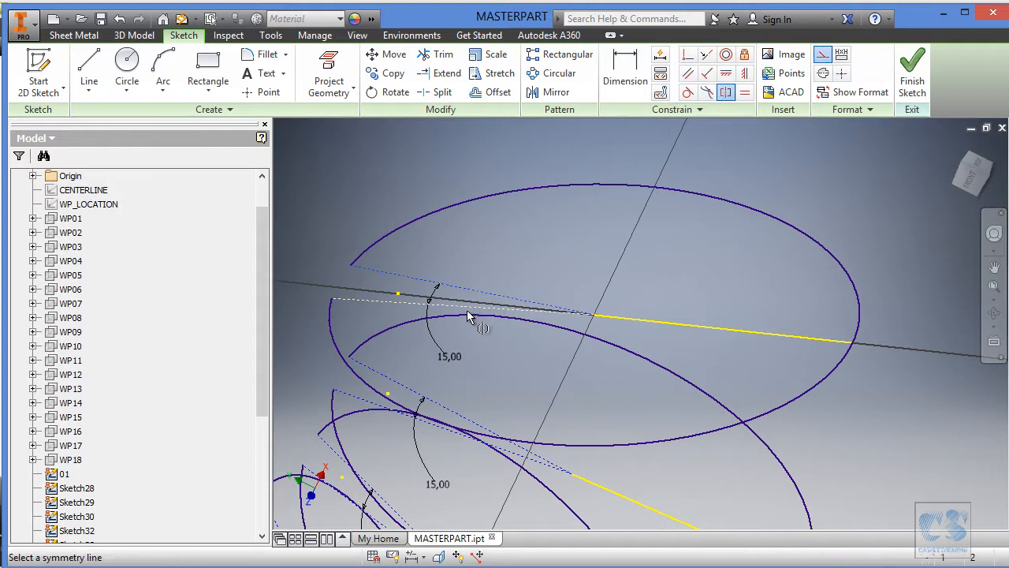
click(636, 319)
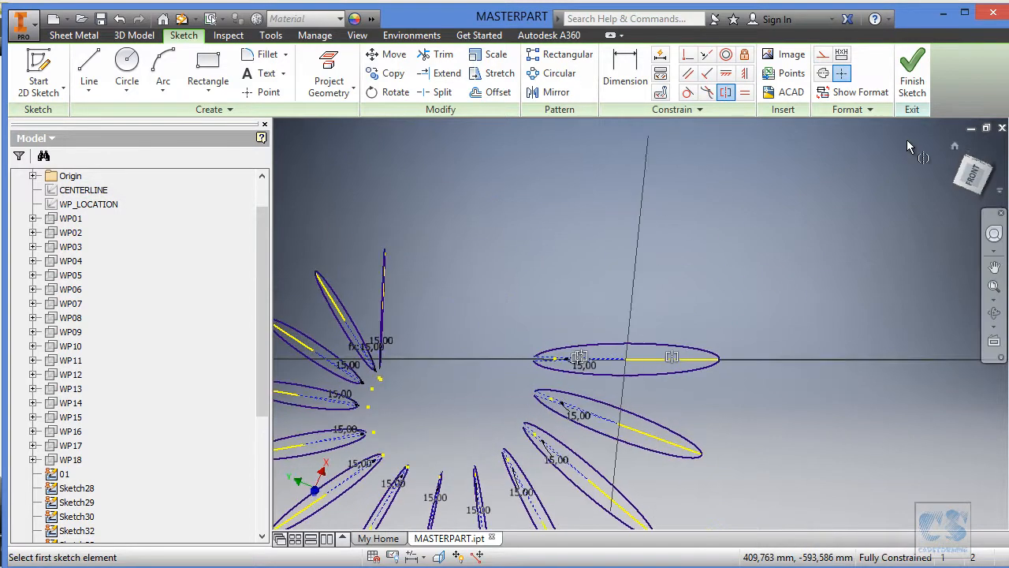
click(913, 71)
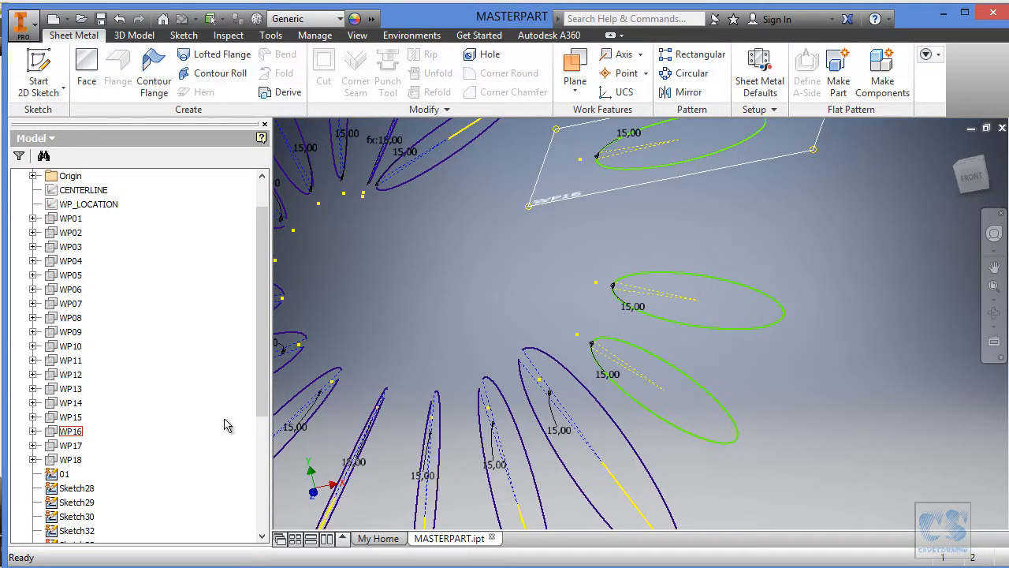
Open the next unfitted section sketch after the one just finished for editing, and show WP_LOCATION.
click(730, 417)
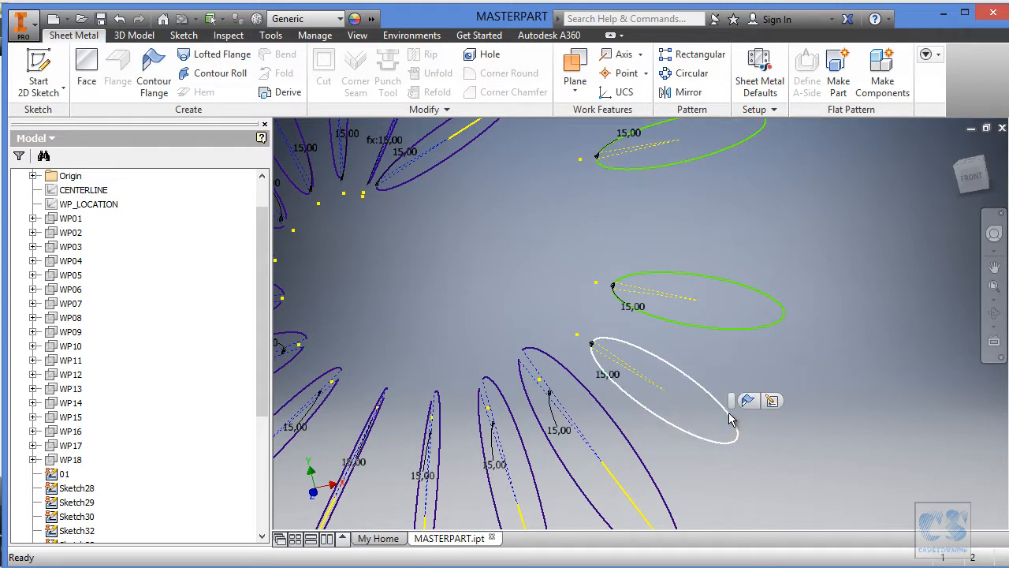
click(771, 400)
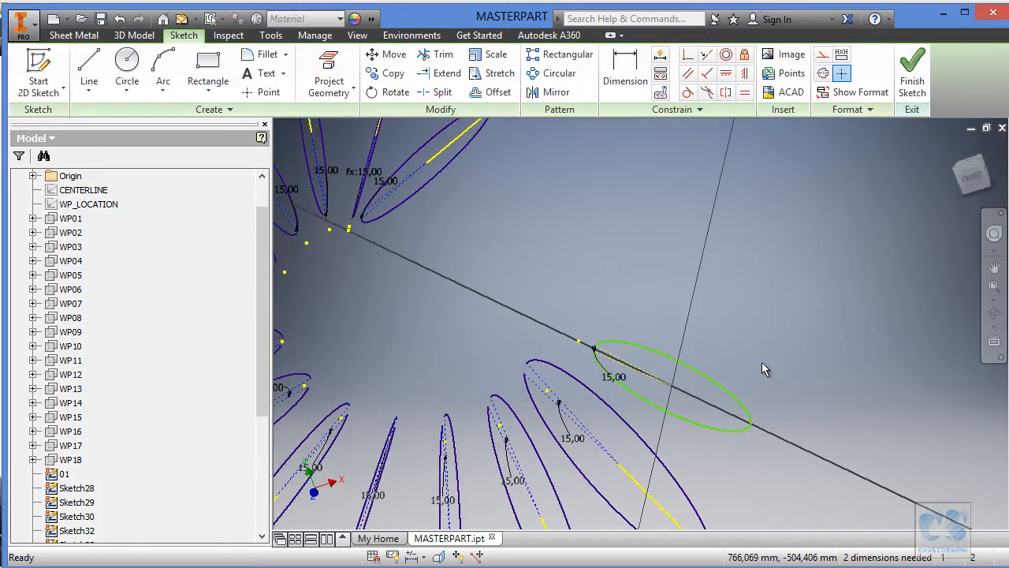
right_click(97, 205)
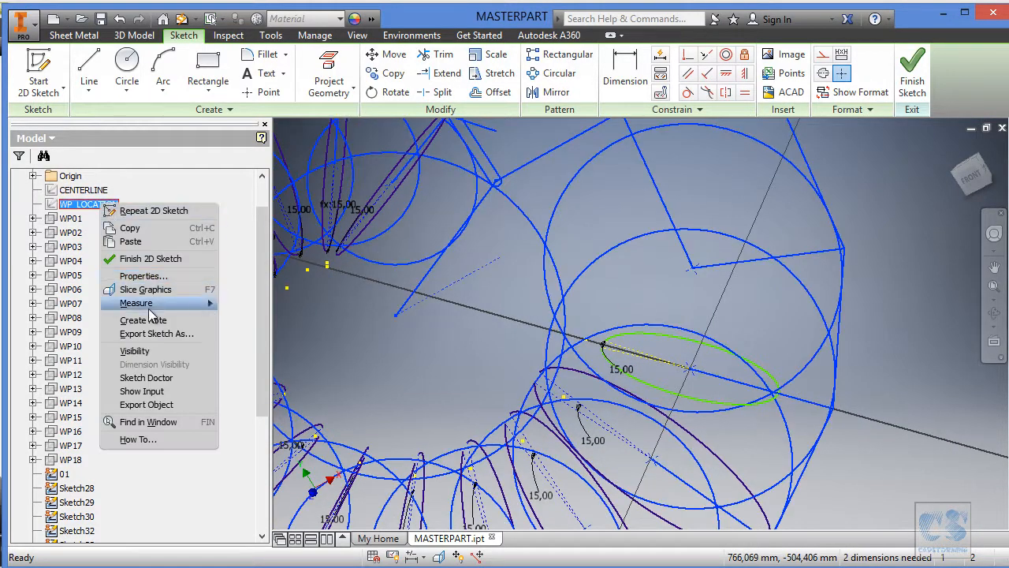
click(135, 351)
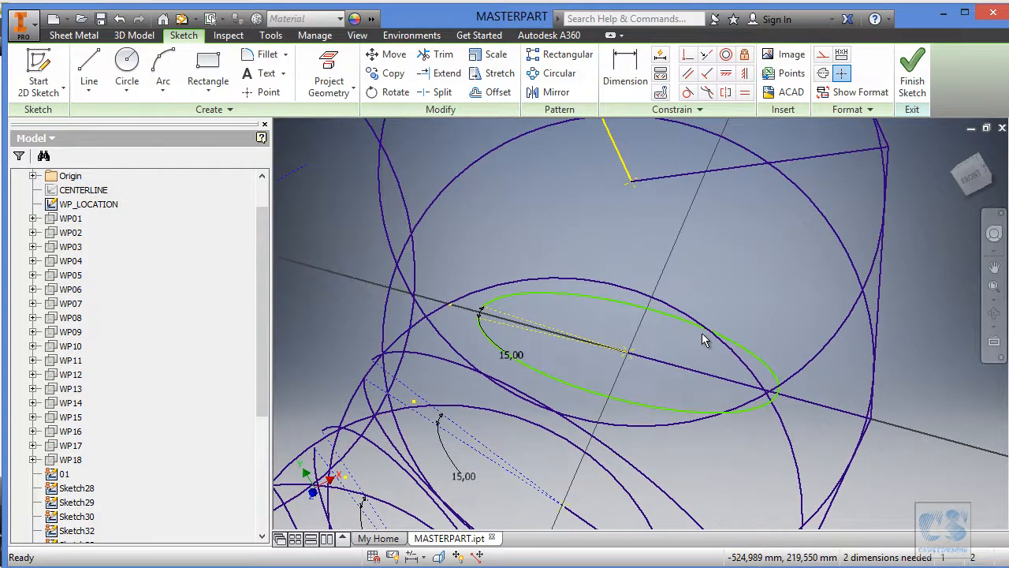
Project this section's WP_LOCATION line into the open sketch and hide WP_LOCATION.
click(336, 69)
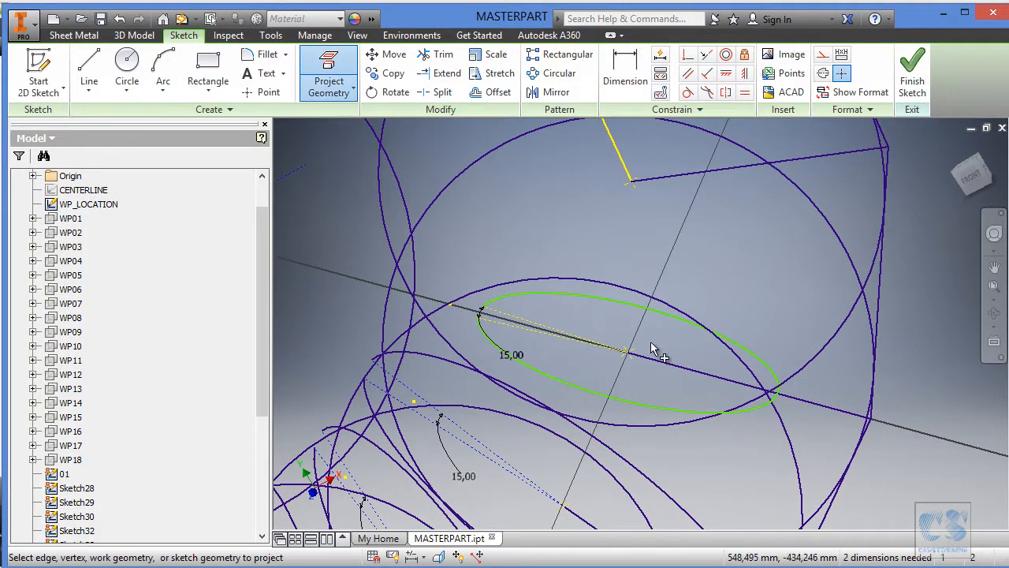
click(663, 362)
right_click(87, 203)
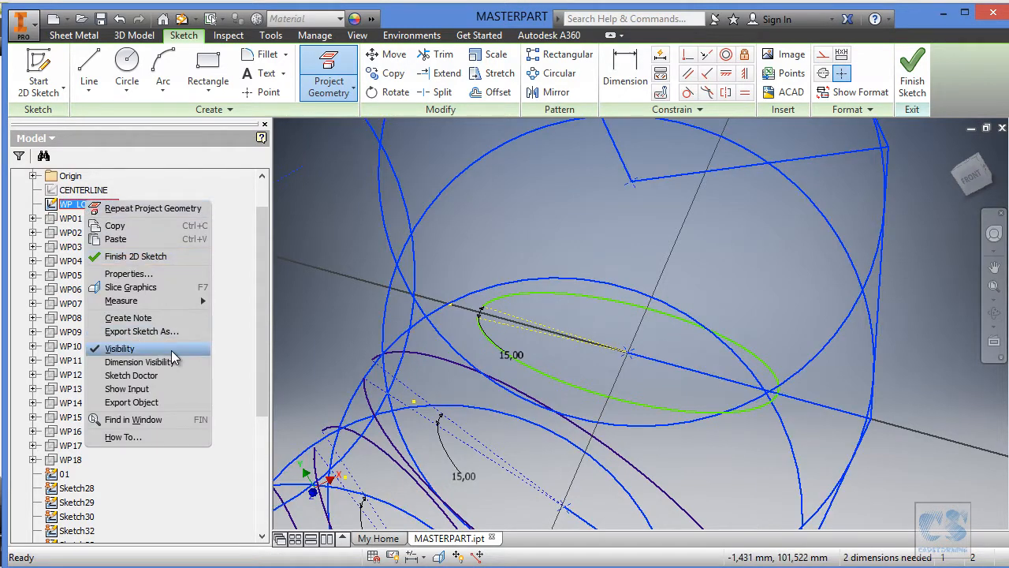
click(186, 351)
Constrain the arc to the projected line's outer endpoint and its centre, moved off first, to the inner endpoint.
mouse_move(371, 290)
shift+middle_down()
mouse_move(757, 210)
mouse_move(766, 169)
mouse_move(753, 154)
shift+middle_up()
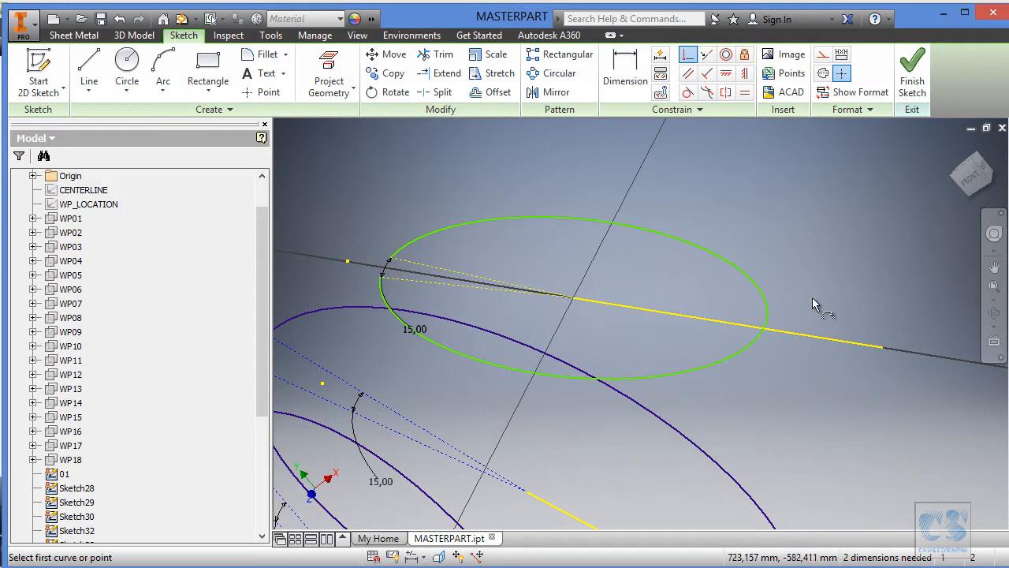
click(765, 324)
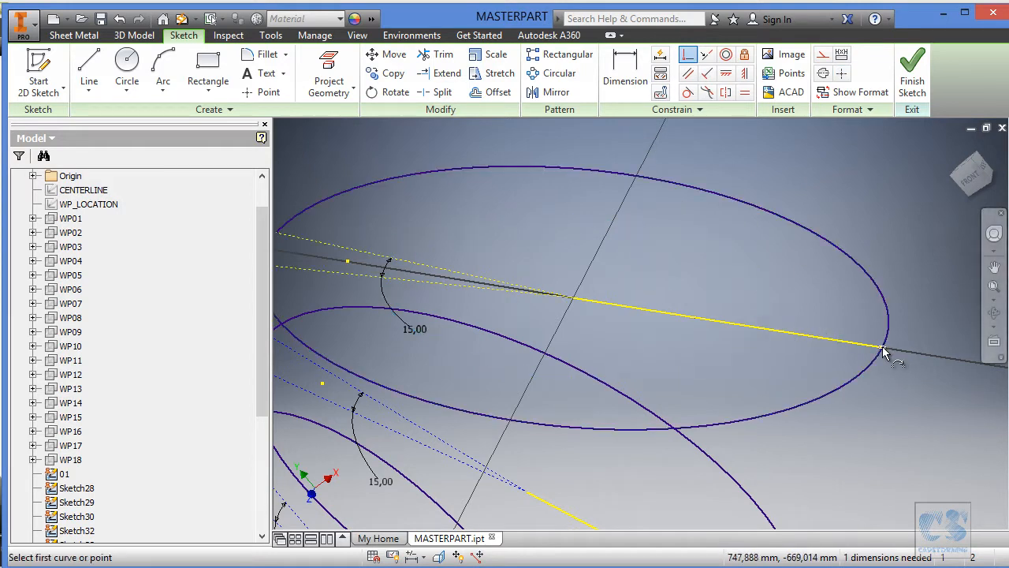
click(882, 347)
drag(575, 301, 556, 268)
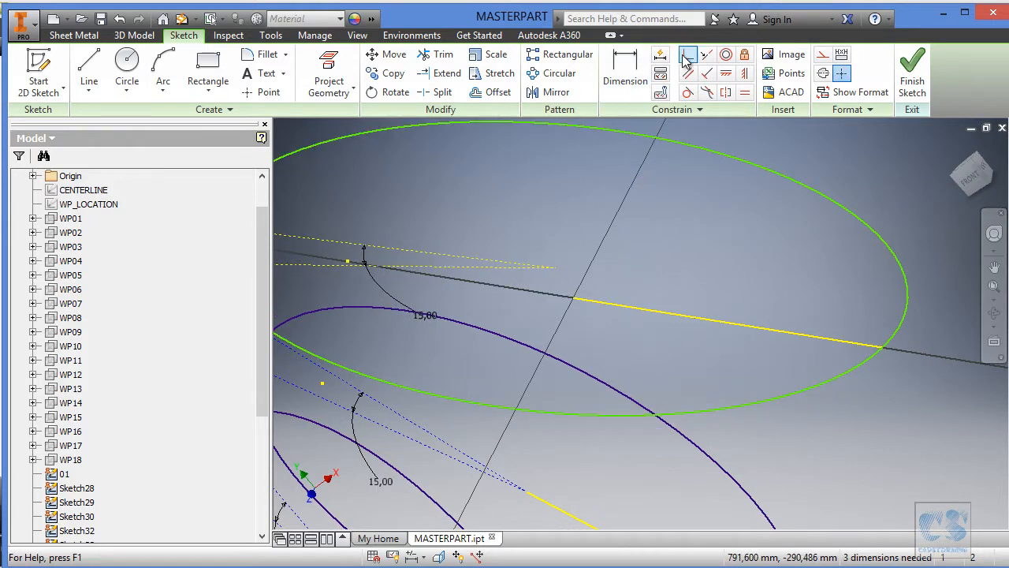
click(574, 295)
key(Escape)
Reposition the arc's opening, make its two construction lines symmetric about the projected line, and finish the sketch.
drag(386, 256, 413, 213)
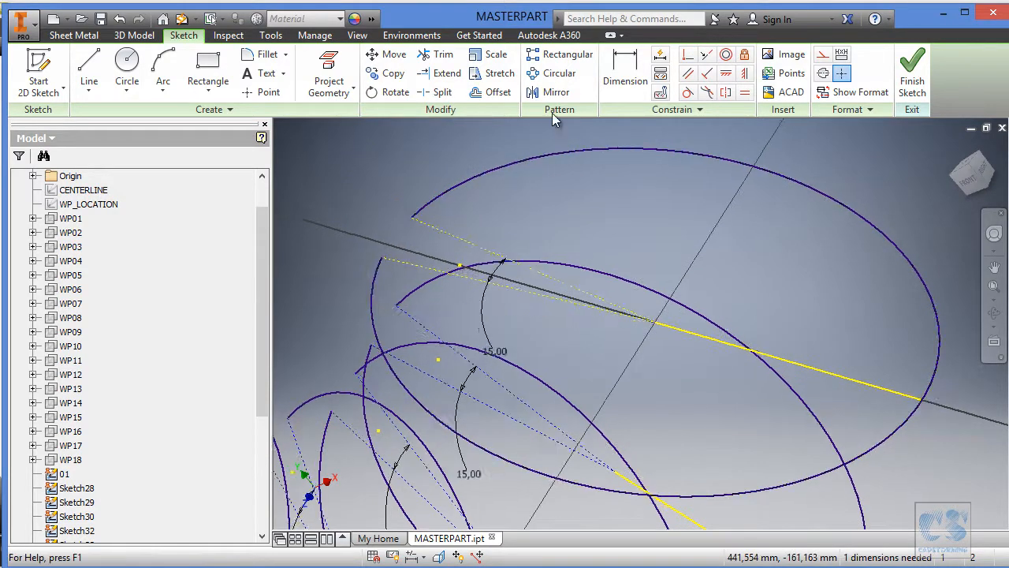
click(755, 323)
click(562, 301)
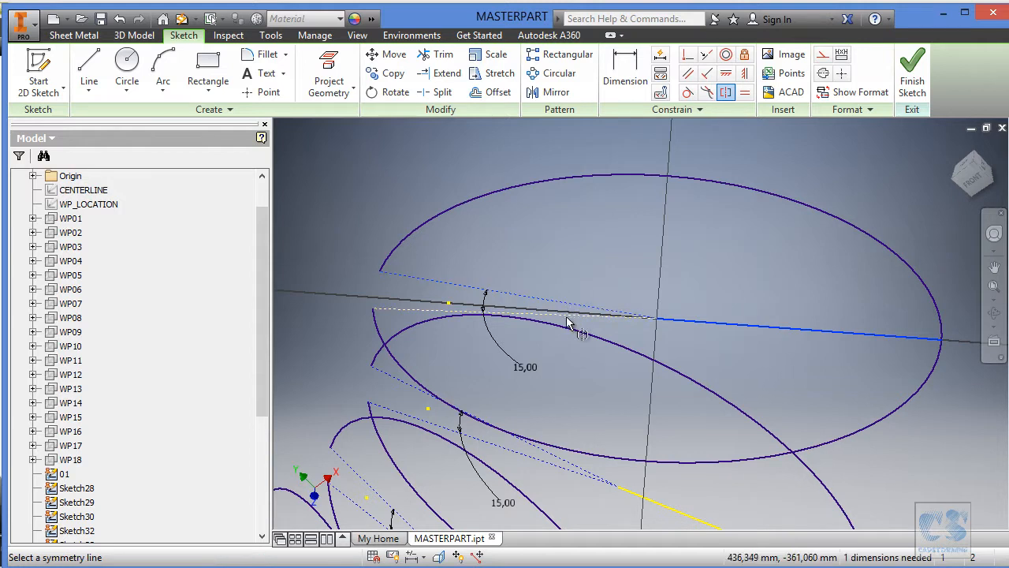
click(724, 93)
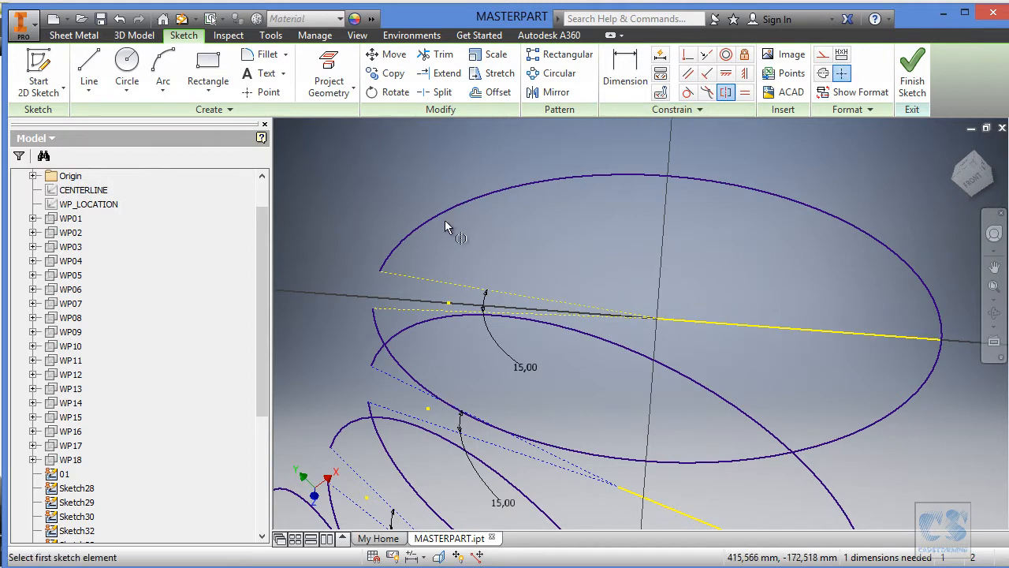
click(424, 281)
click(406, 309)
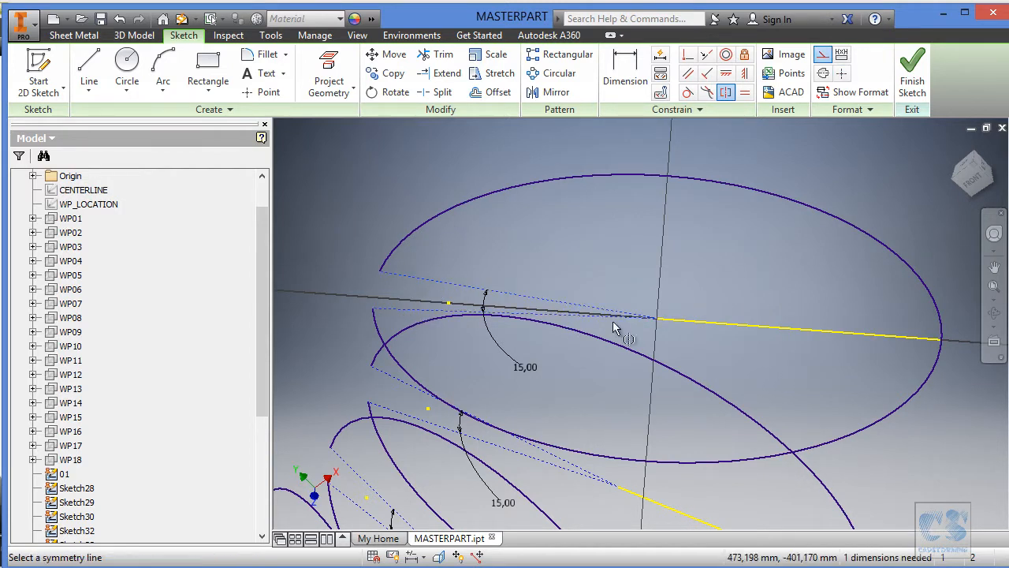
click(702, 322)
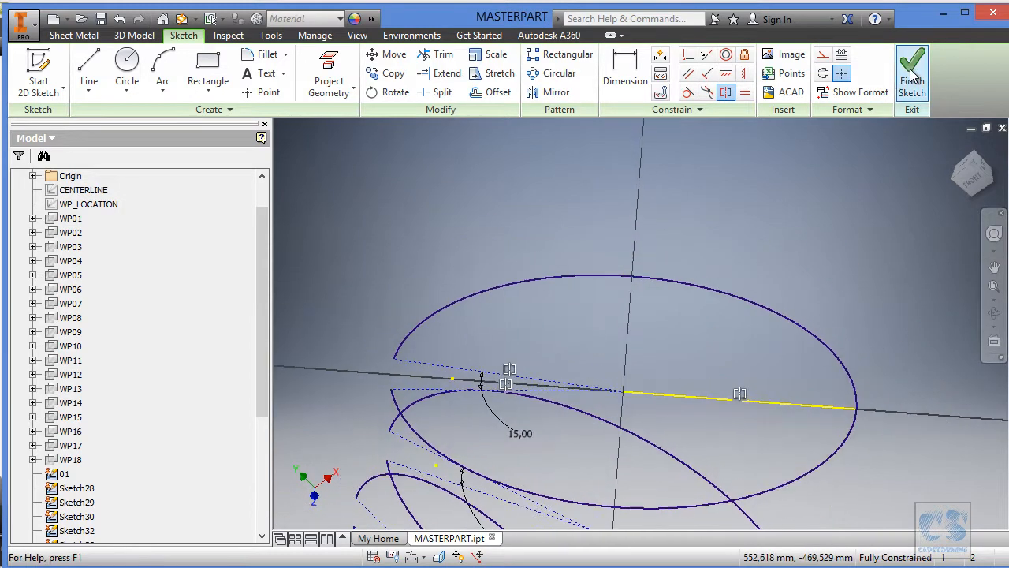
click(913, 75)
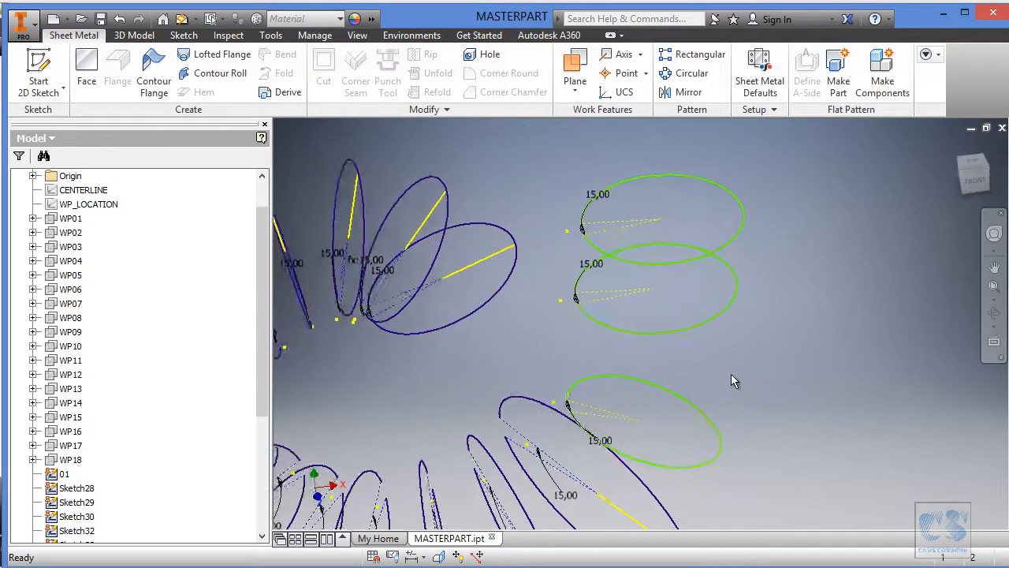
Open the lowest of the three unfitted section sketches for editing and show WP_LOCATION.
click(716, 416)
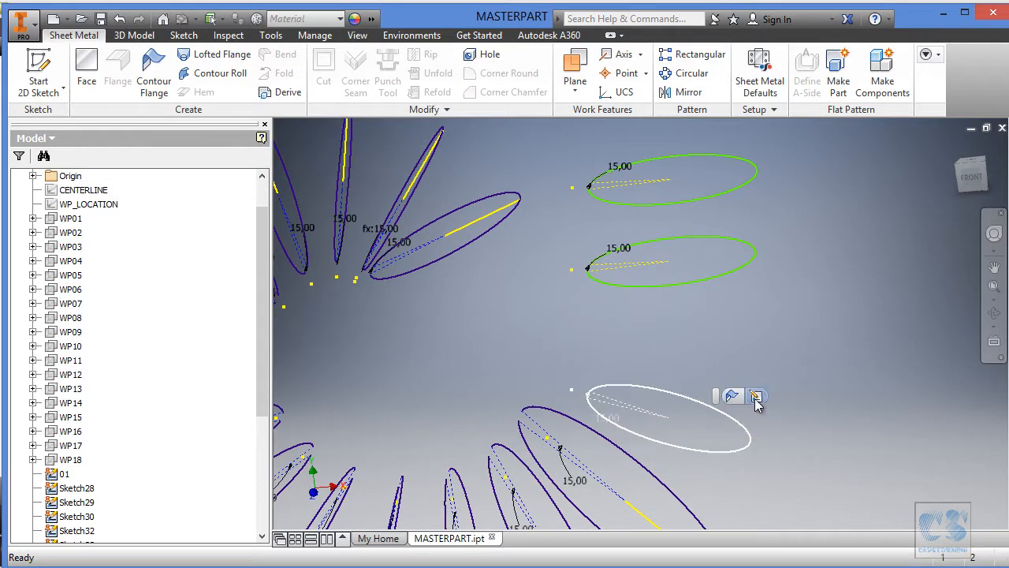
click(754, 396)
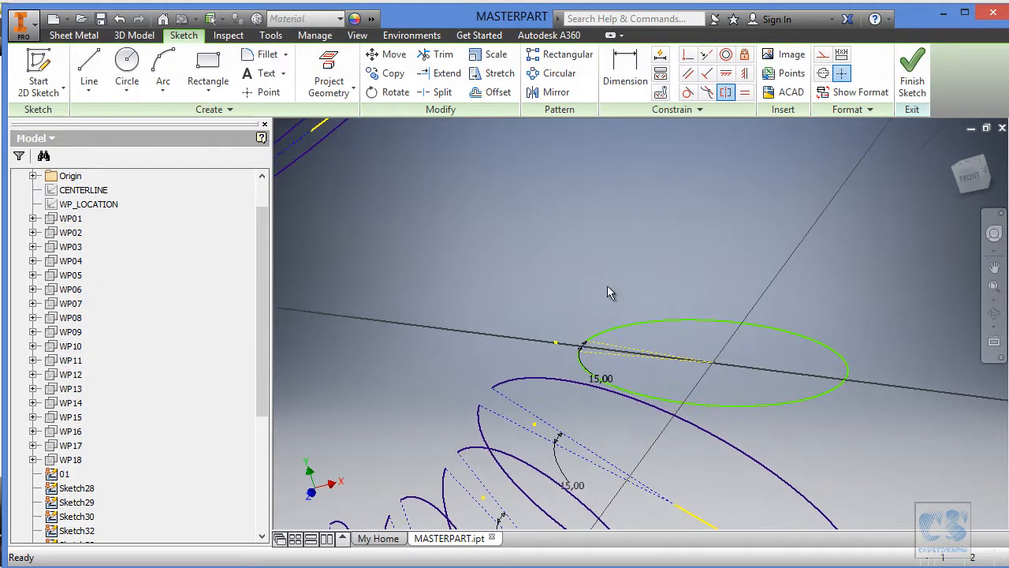
right_click(83, 204)
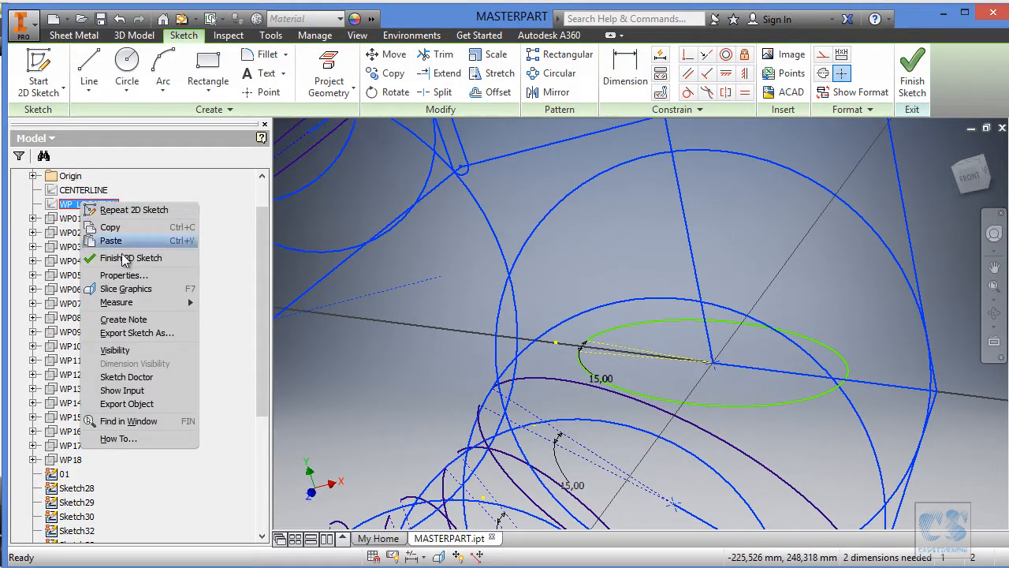
click(126, 350)
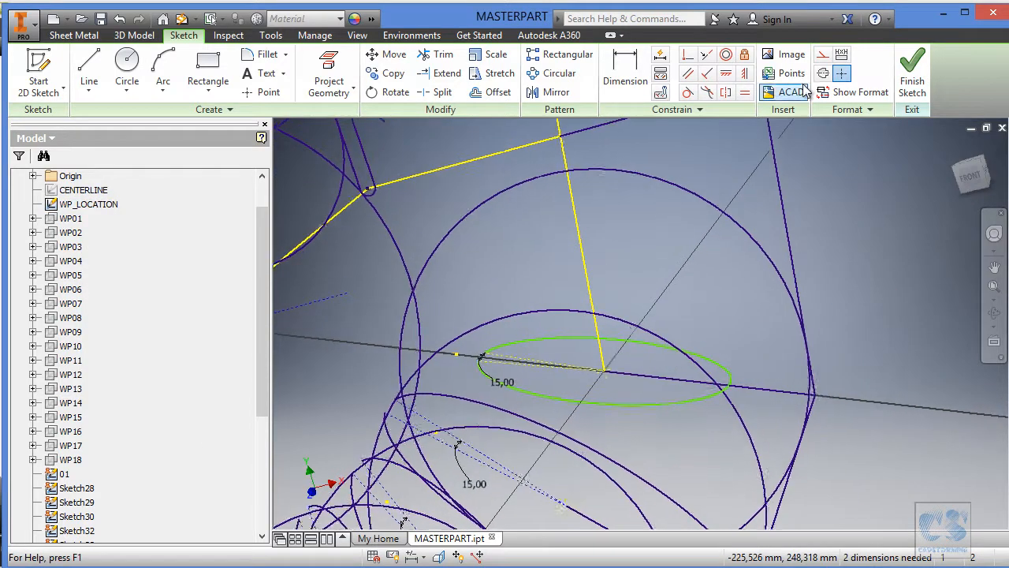
Project the WP_LOCATION line lying on this section's plane into the sketch and hide WP_LOCATION again.
click(337, 71)
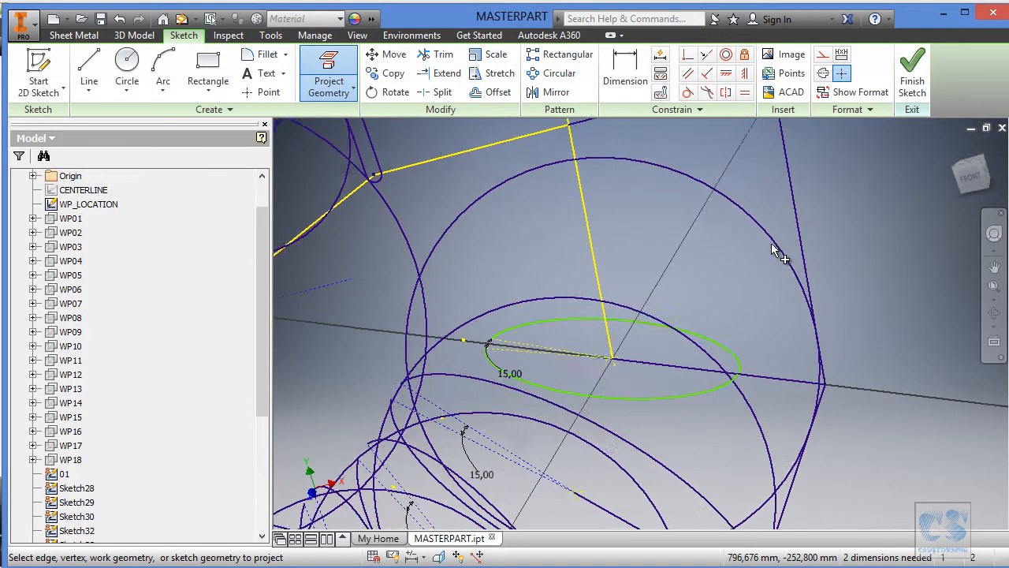
right_click(97, 205)
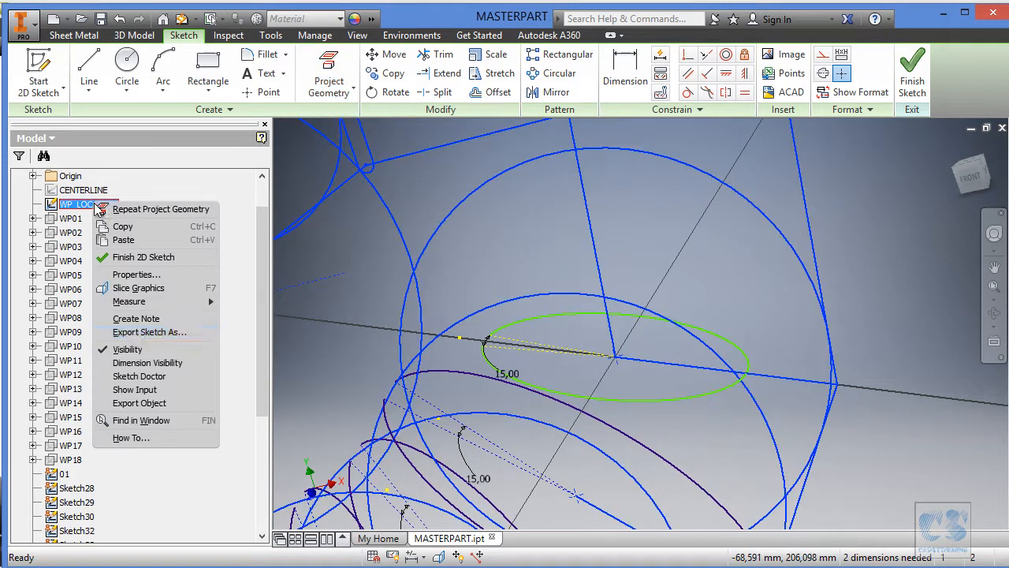
click(127, 349)
shift+middle_drag(680, 185, 637, 332)
Move the arc's centre off the line, then make it coincident with the projected line's inner endpoint and the arc with the outer endpoint.
mouse_move(648, 366)
mouse_down()
mouse_move(656, 341)
mouse_move(630, 363)
mouse_move(635, 354)
mouse_up()
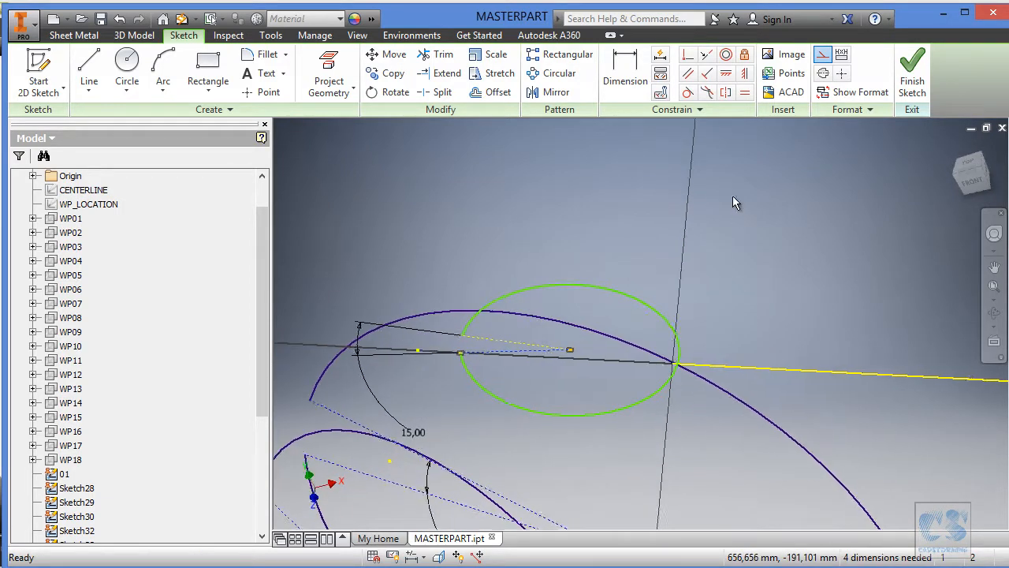
click(687, 57)
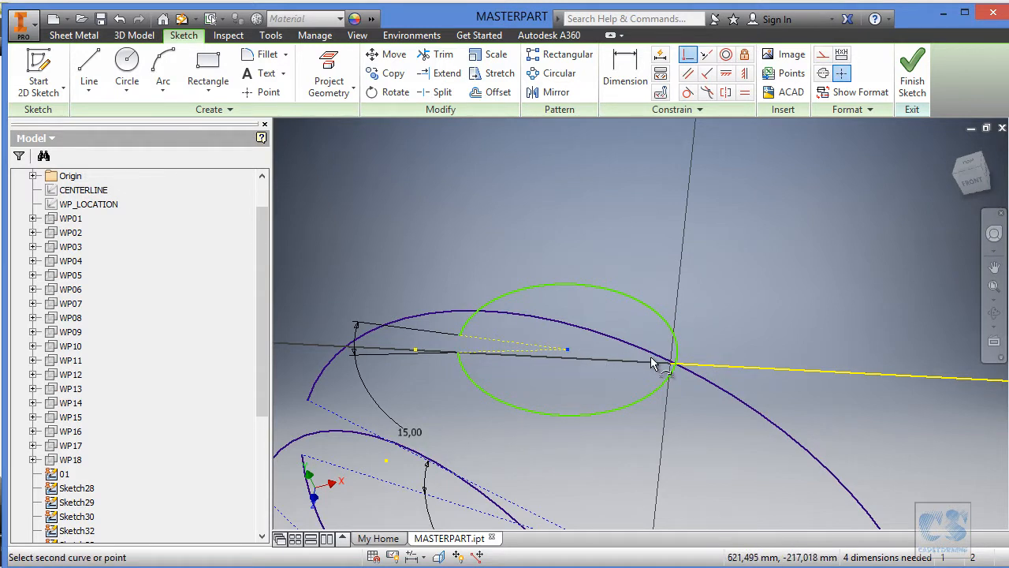
click(669, 366)
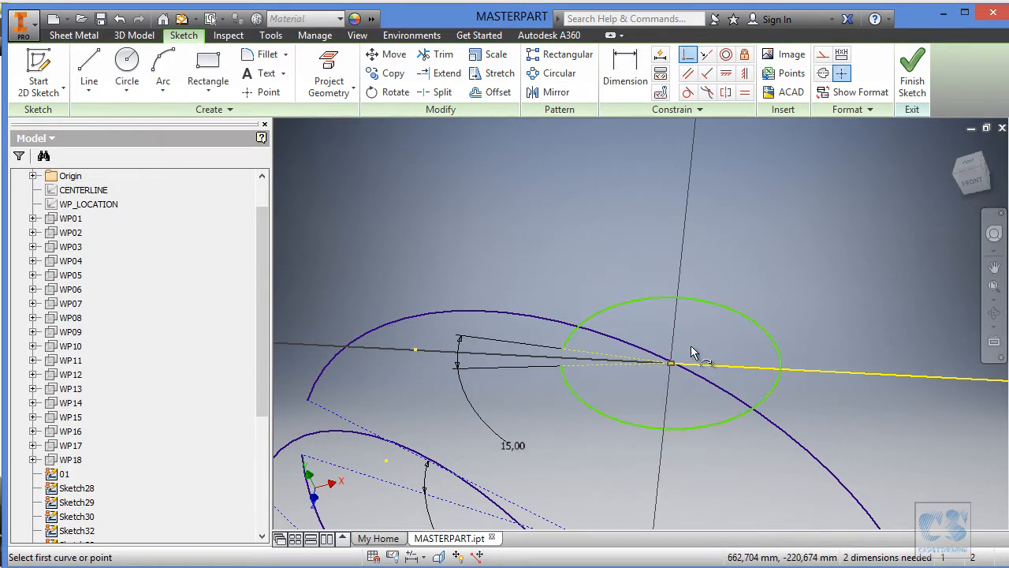
click(750, 320)
click(816, 370)
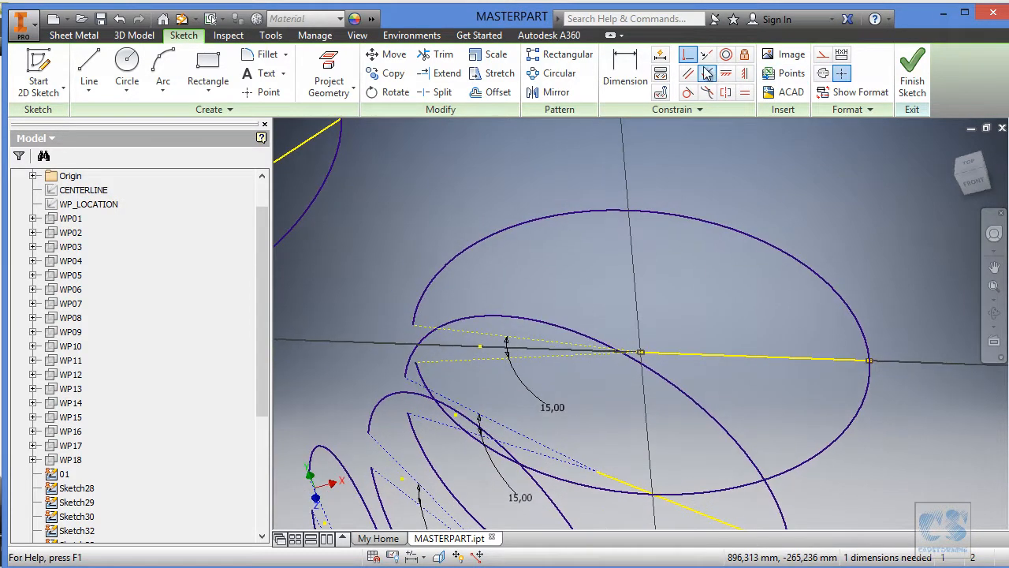
Make the arc's two construction lines symmetric about the projected line and finish the sketch.
click(726, 93)
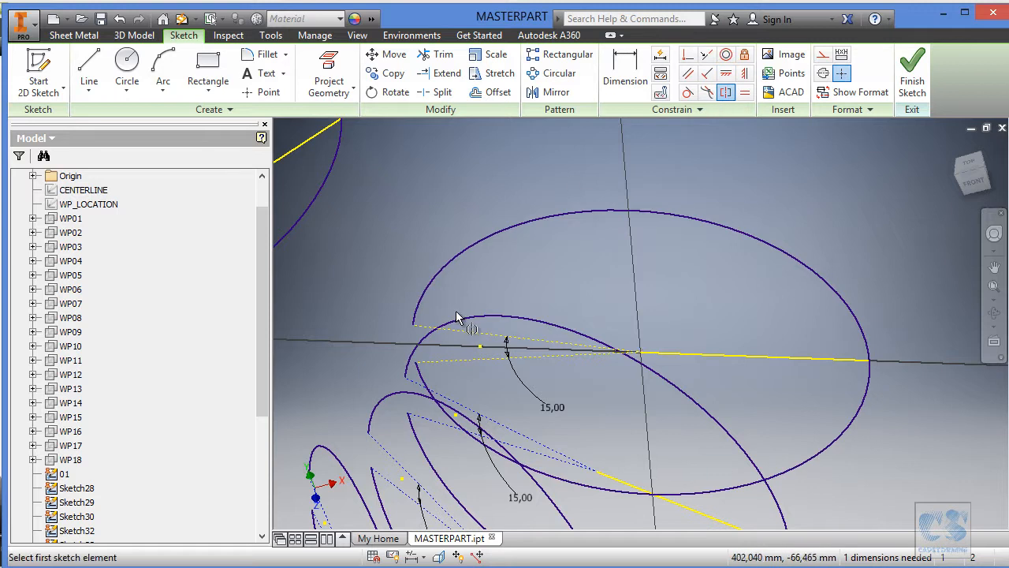
click(457, 337)
click(462, 364)
click(691, 354)
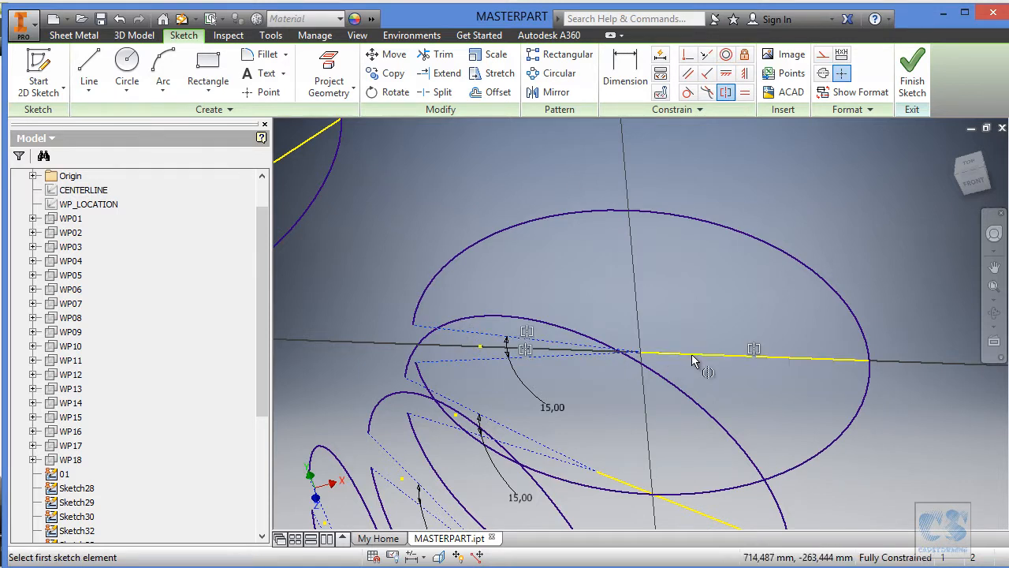
click(914, 69)
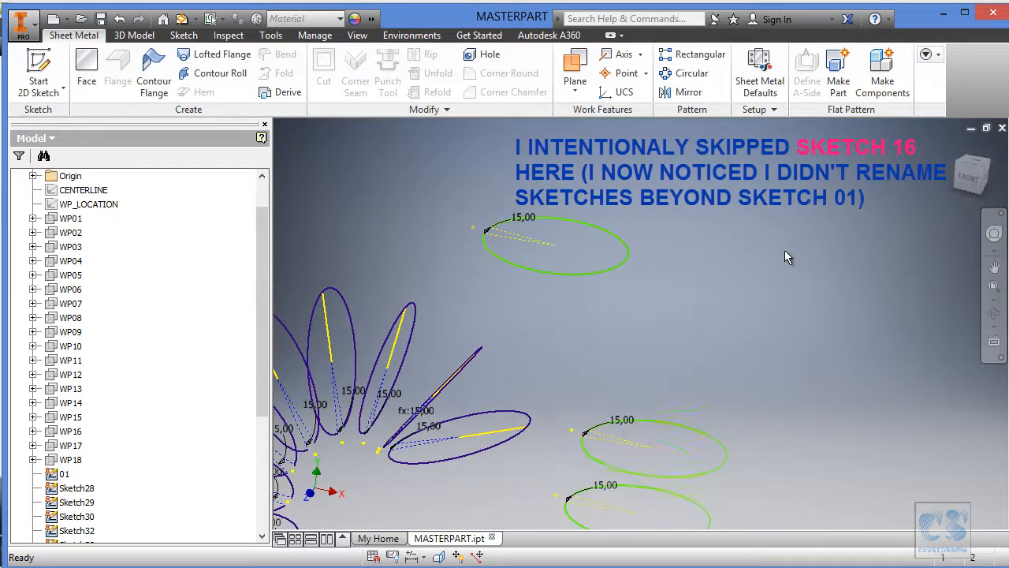
Skipping the lower neighbouring section, open the unfitted section sketch just above it for editing and show WP_LOCATION.
click(698, 422)
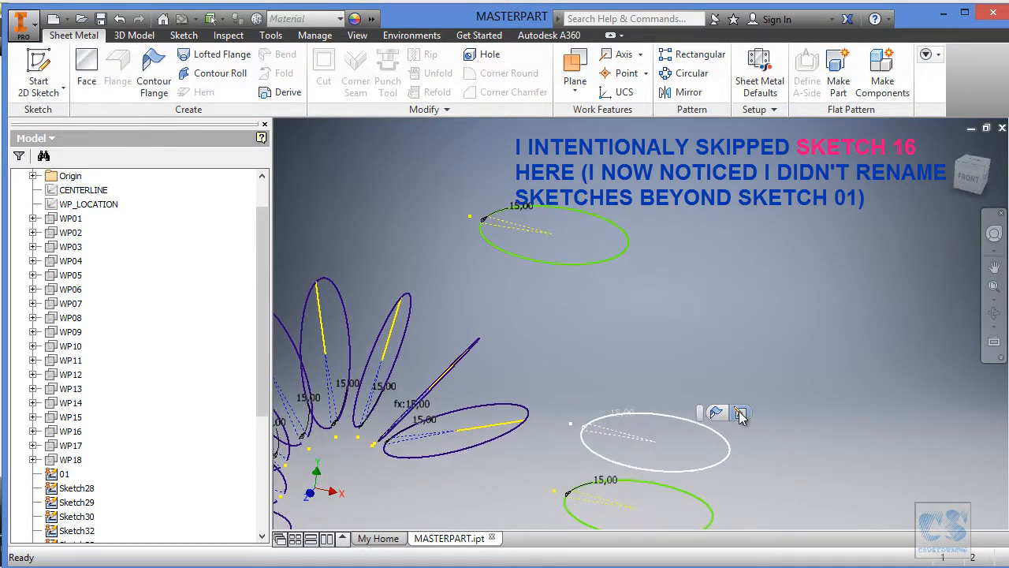
click(740, 413)
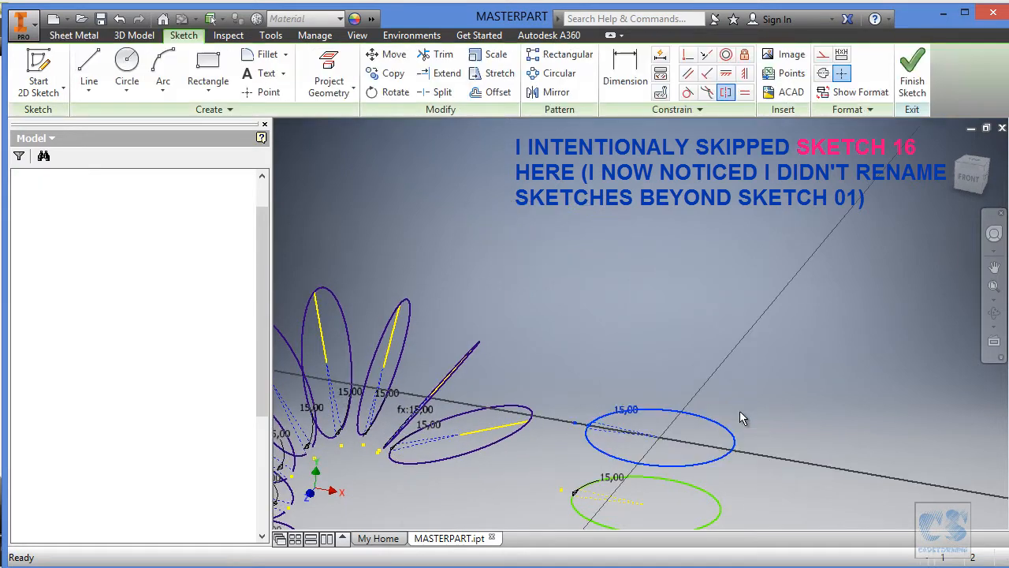
click(84, 204)
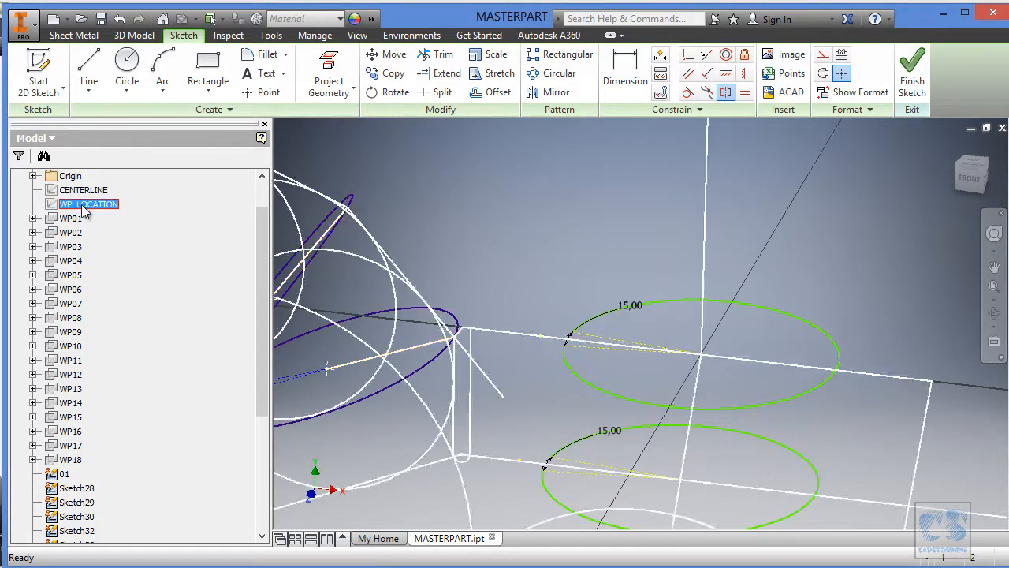
right_click(83, 204)
click(130, 351)
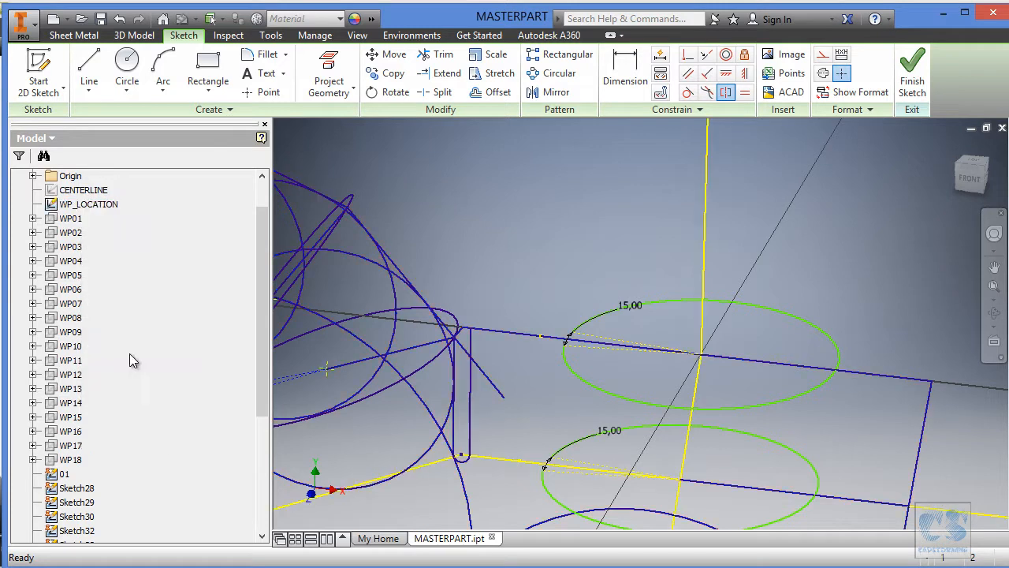
Project the matching WP_LOCATION line into this section sketch and turn off WP_LOCATION's visibility.
click(328, 73)
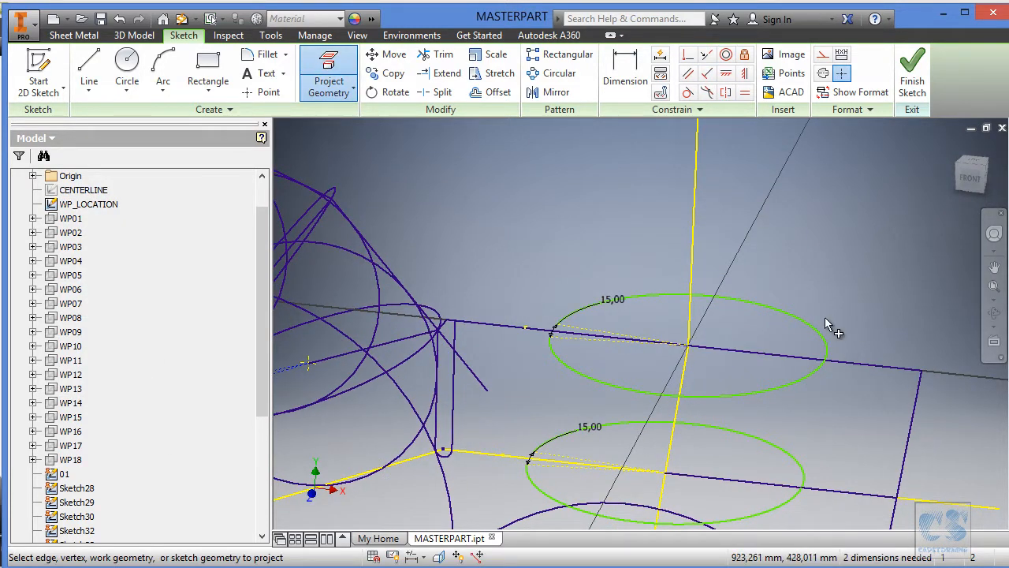
key(Escape)
right_click(115, 206)
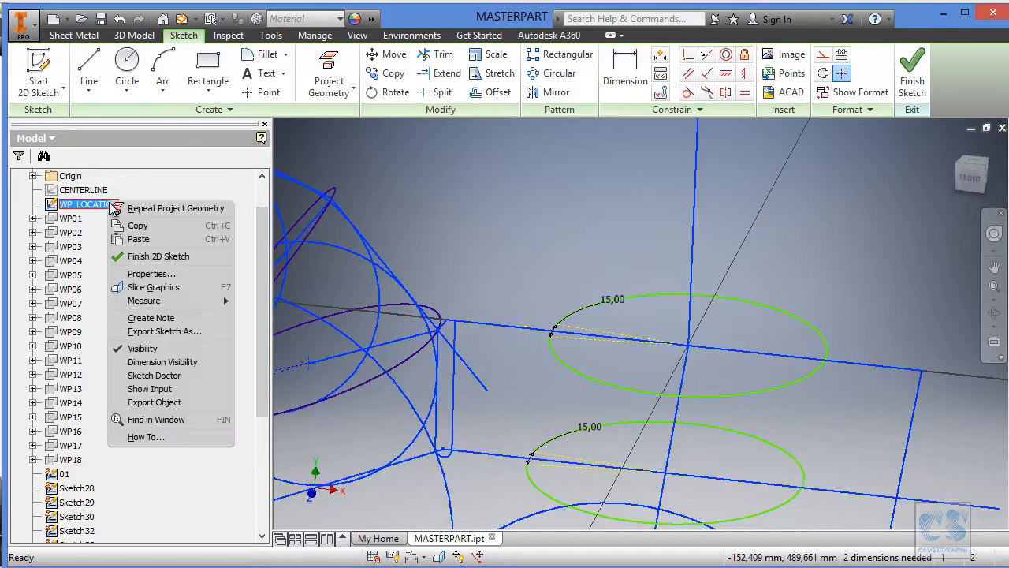
click(130, 349)
middle_drag(789, 308, 745, 244)
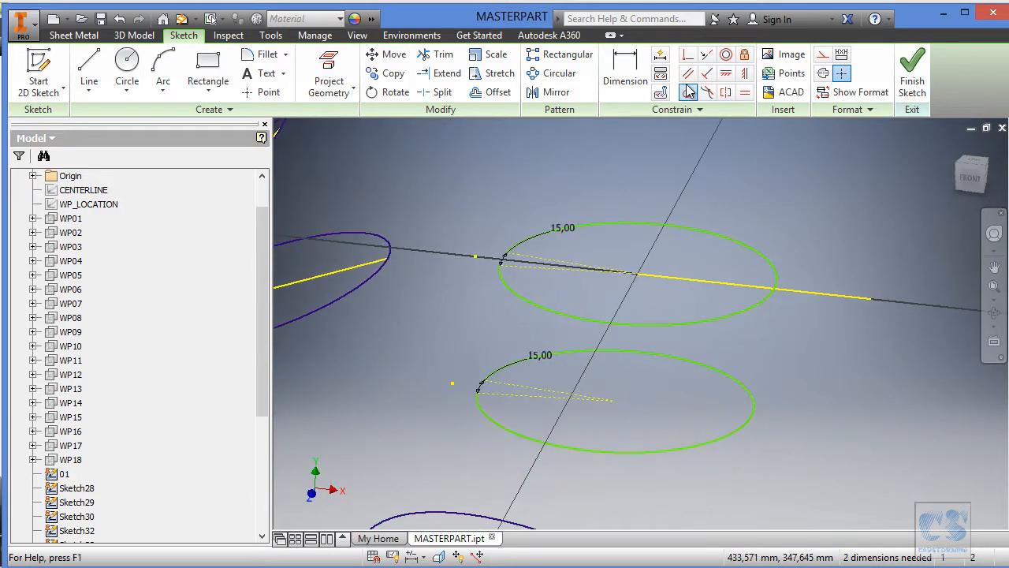
Pull the arc's centre away, then constrain it to the projected line's inner endpoint and the arc to the outer endpoint.
drag(637, 274, 614, 259)
scroll(651, 222, down, 2)
click(688, 57)
click(613, 256)
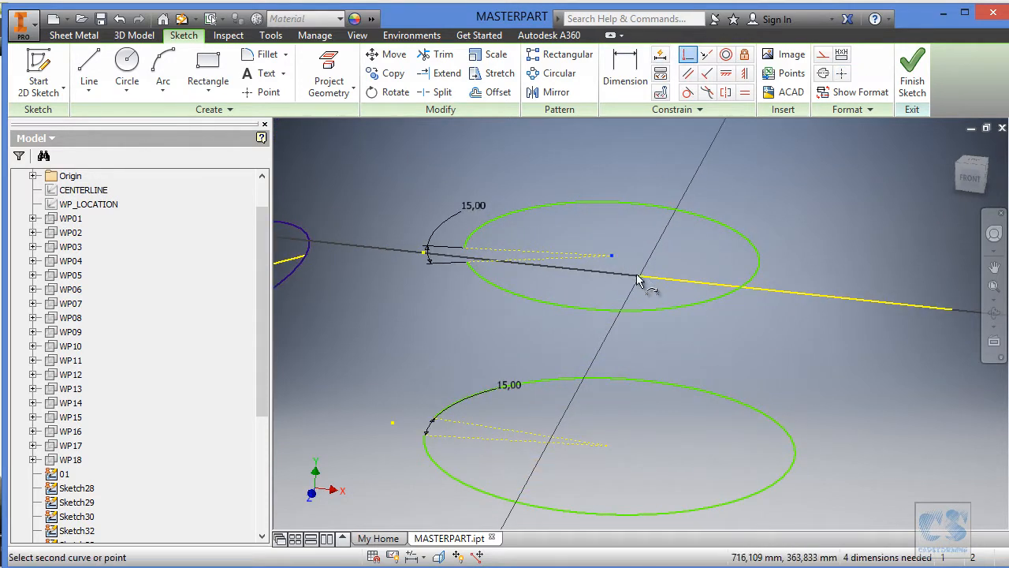
click(640, 277)
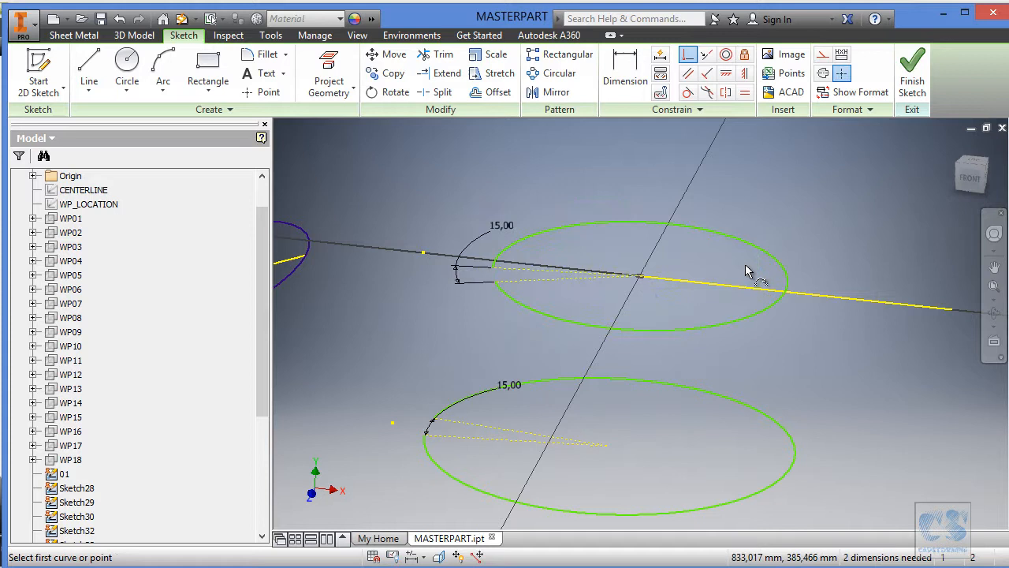
click(785, 278)
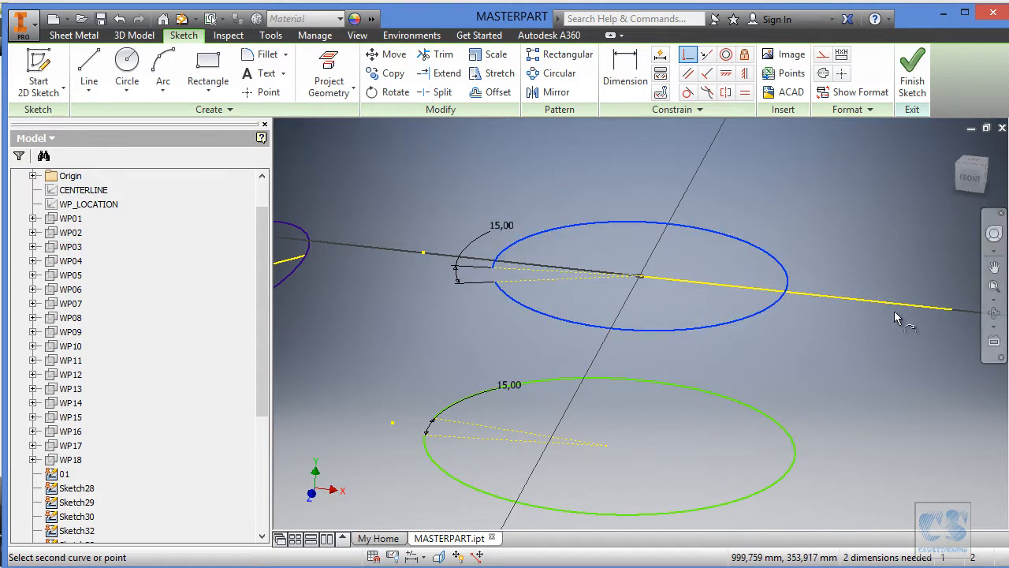
click(954, 308)
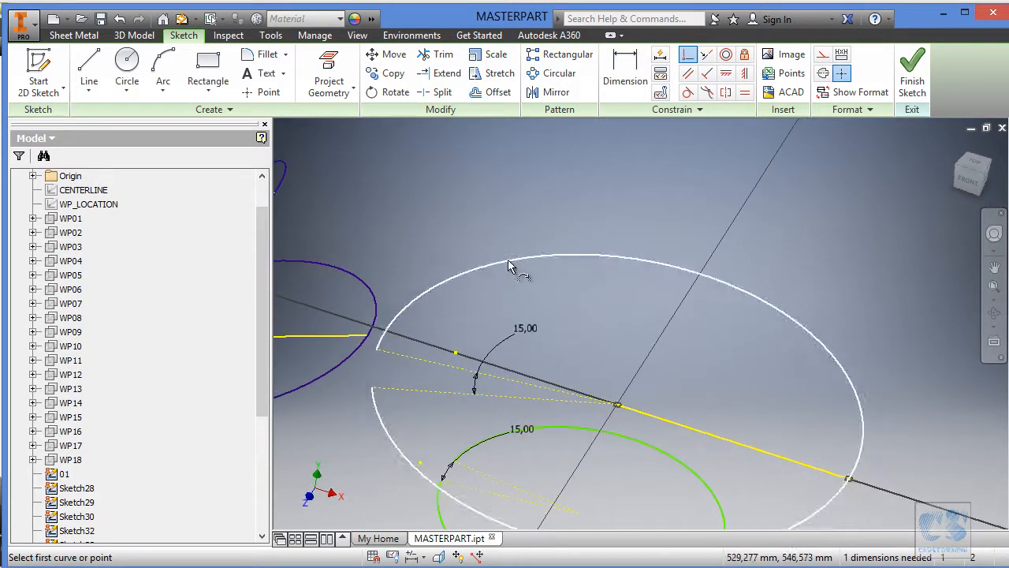
Shift the arc's open end, apply symmetry to its two construction lines about the projected line, and finish the sketch.
key(Escape)
drag(376, 351, 404, 310)
mouse_move(509, 282)
shift+middle_down()
mouse_move(625, 257)
mouse_move(655, 239)
mouse_move(670, 210)
mouse_move(725, 164)
mouse_move(726, 111)
shift+middle_up()
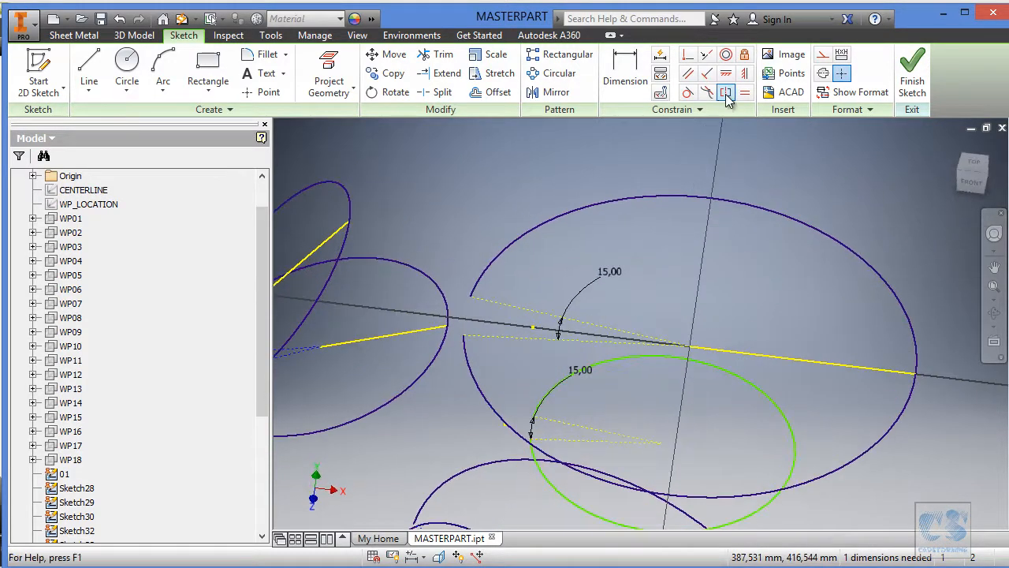
click(525, 315)
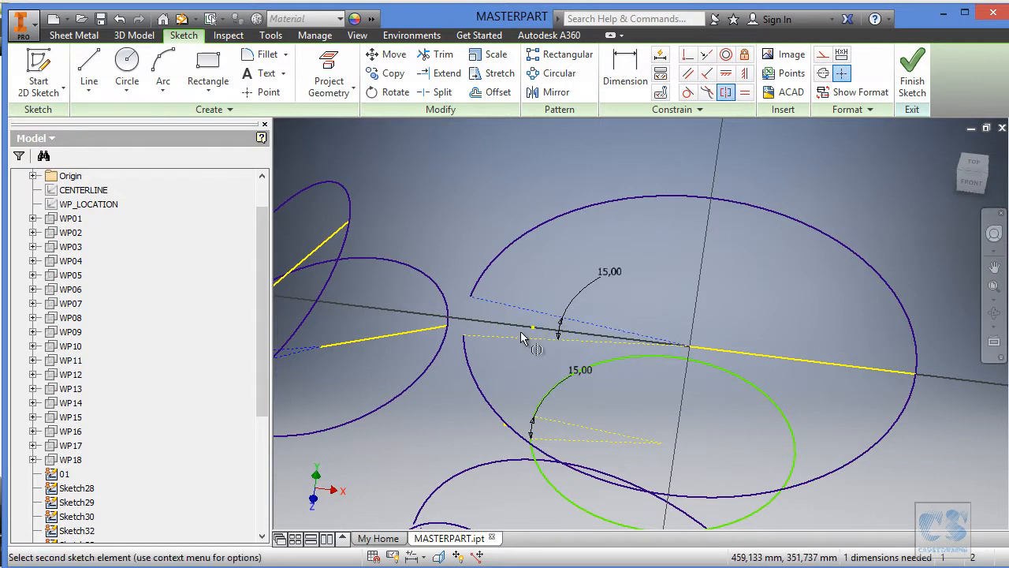
click(522, 341)
click(763, 358)
mouse_move(763, 359)
shift+middle_down()
mouse_move(724, 285)
mouse_move(715, 221)
shift+middle_up()
mouse_move(786, 193)
shift+middle_down()
mouse_move(697, 188)
mouse_move(708, 204)
shift+middle_up()
key(Escape)
mouse_move(593, 226)
shift+middle_down()
mouse_move(545, 230)
mouse_move(615, 227)
mouse_move(570, 225)
shift+middle_up()
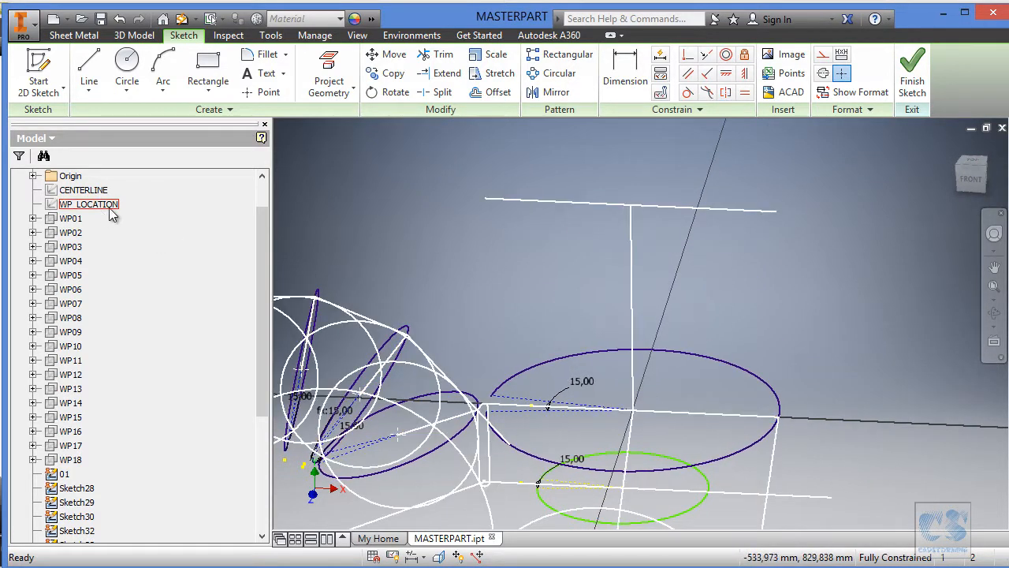
click(913, 76)
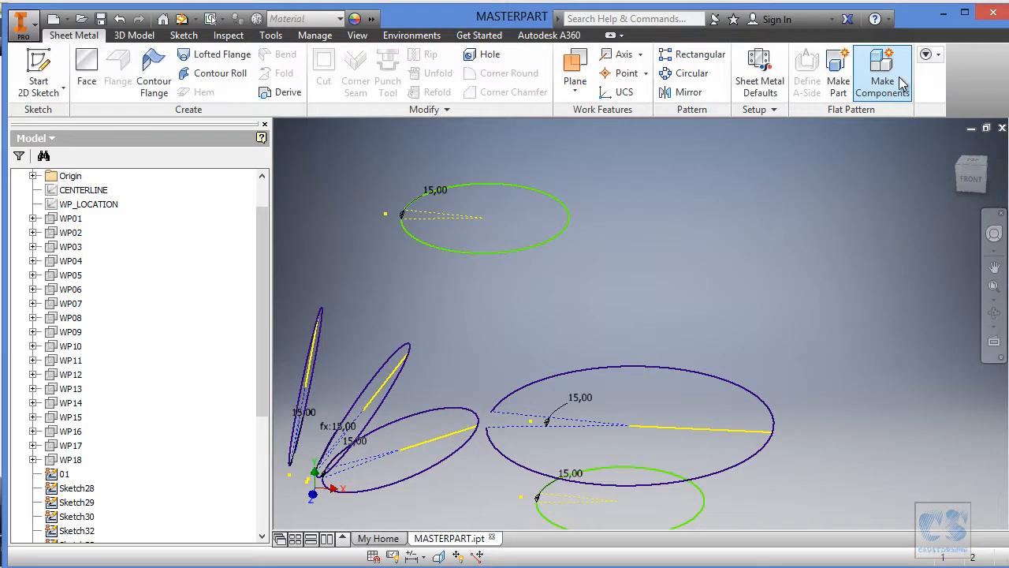
Show WP_LOCATION, open the topmost section sketch for editing, and enlarge its arc with the centre moved off the line.
right_click(92, 204)
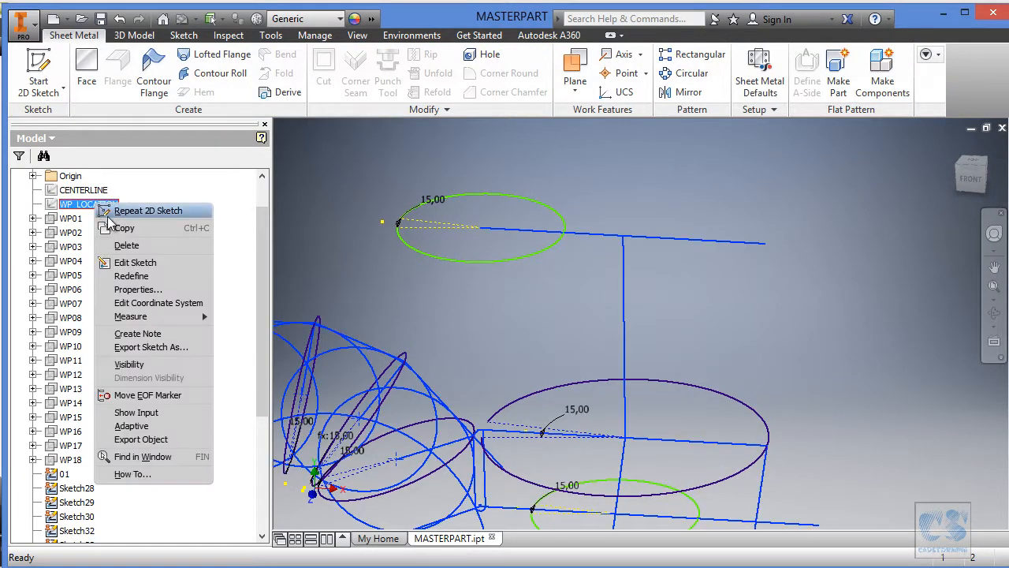
click(129, 365)
click(564, 224)
click(608, 204)
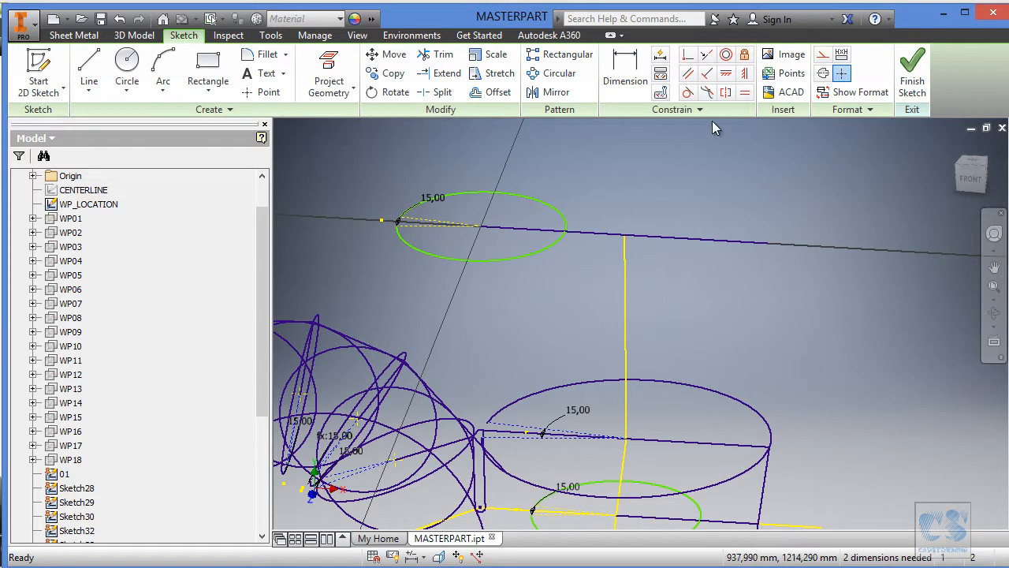
drag(481, 231, 768, 259)
shift+middle_drag(752, 253, 694, 217)
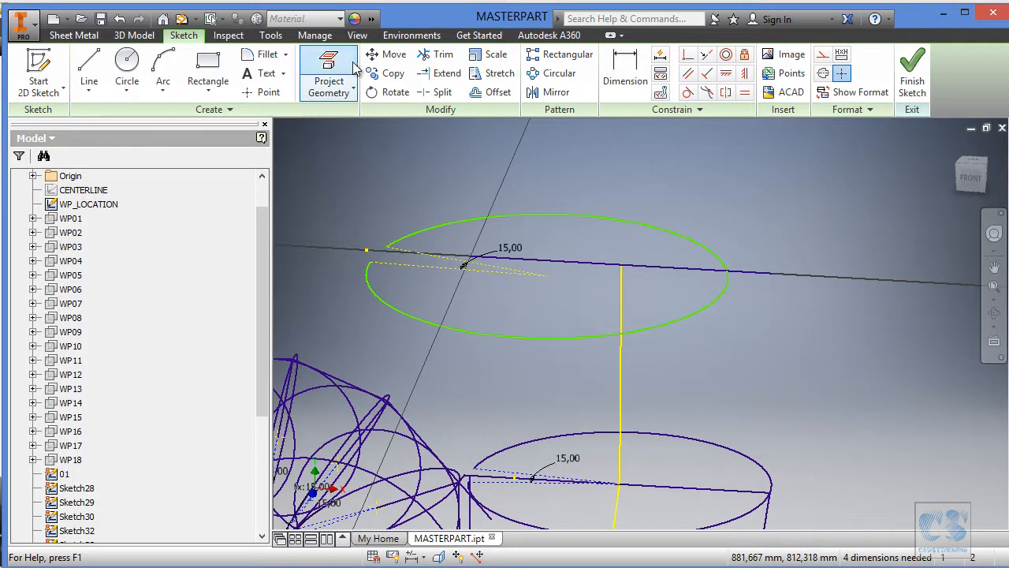
Project the topmost WP_LOCATION line's outer endpoint and its junction with the vertical line as points, and hide WP_LOCATION.
click(328, 73)
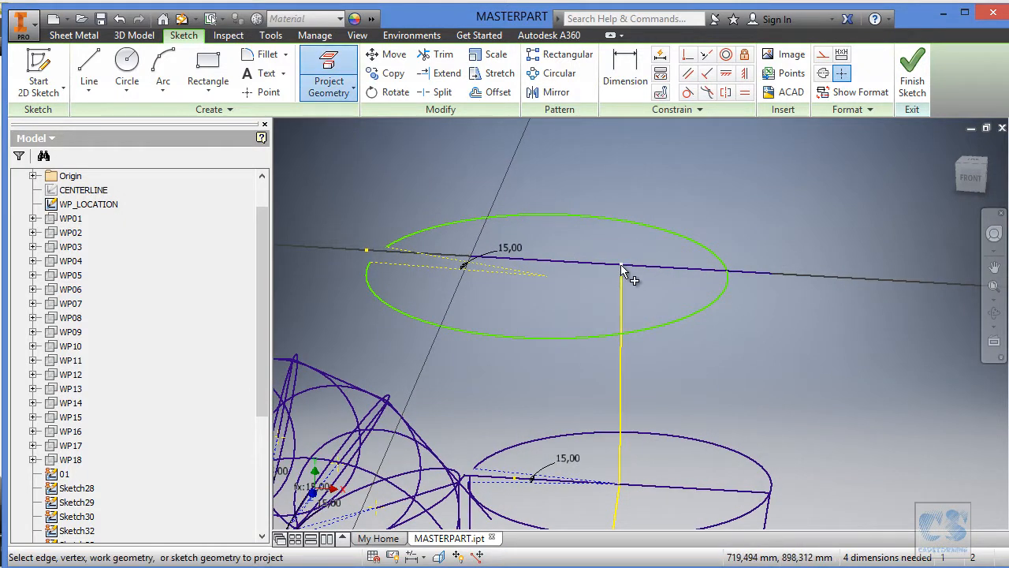
click(771, 274)
key(Escape)
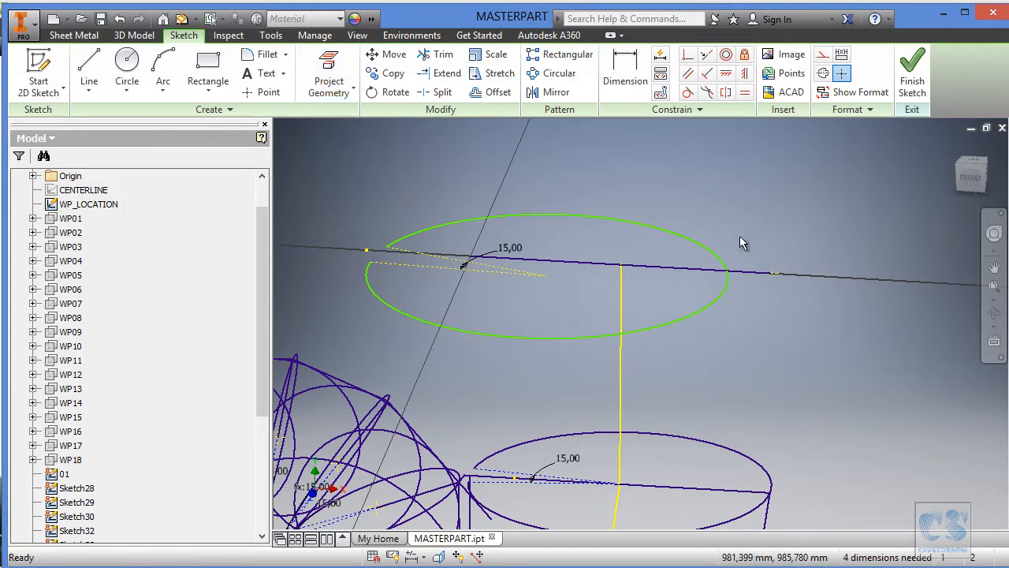
right_click(104, 207)
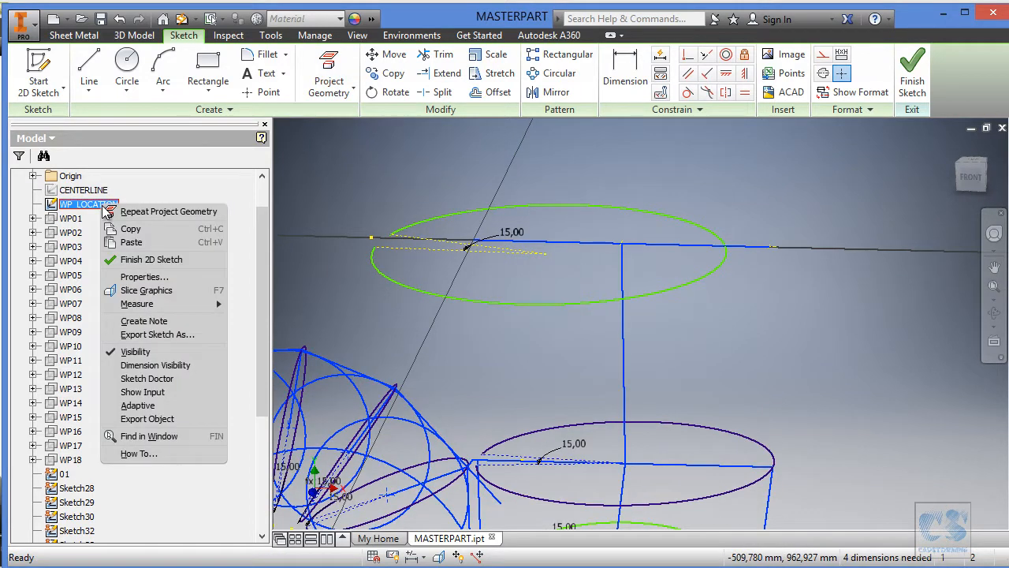
click(136, 352)
mouse_move(579, 155)
shift+middle_down()
mouse_move(518, 159)
mouse_move(477, 176)
shift+middle_up()
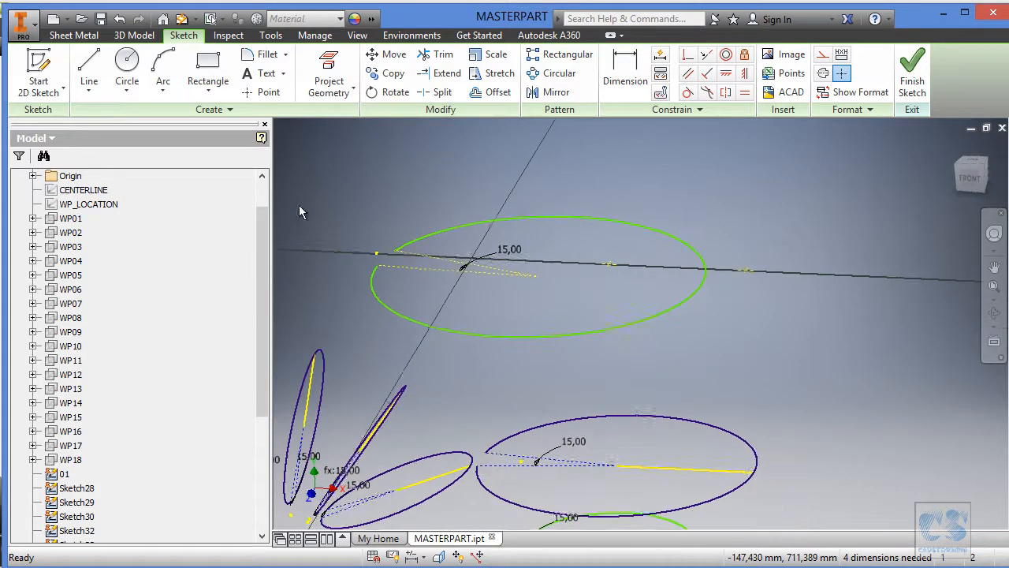
Show WP_LOCATION, project its topmost horizontal line into the section sketch, and hide WP_LOCATION again.
right_click(94, 204)
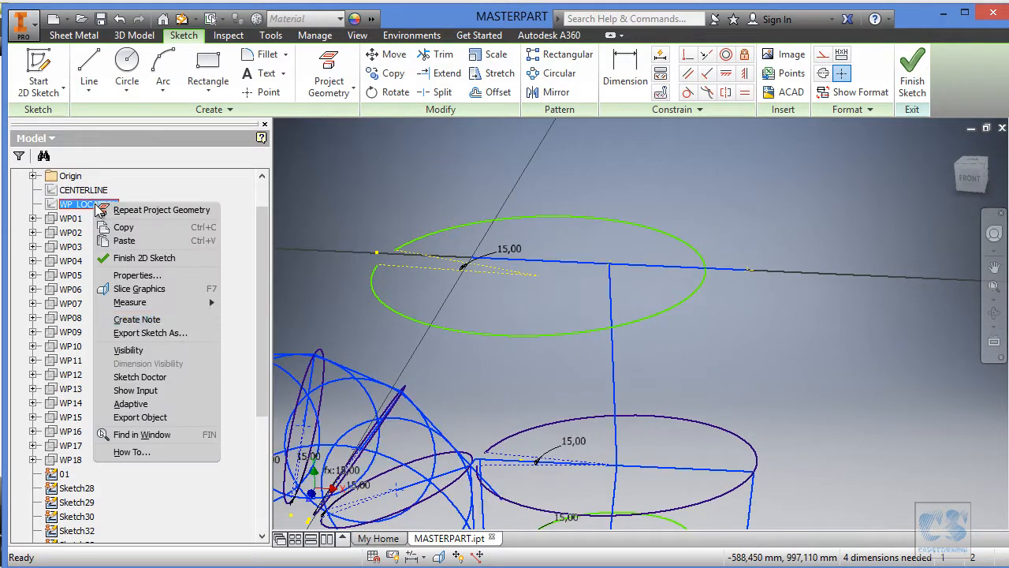
click(155, 348)
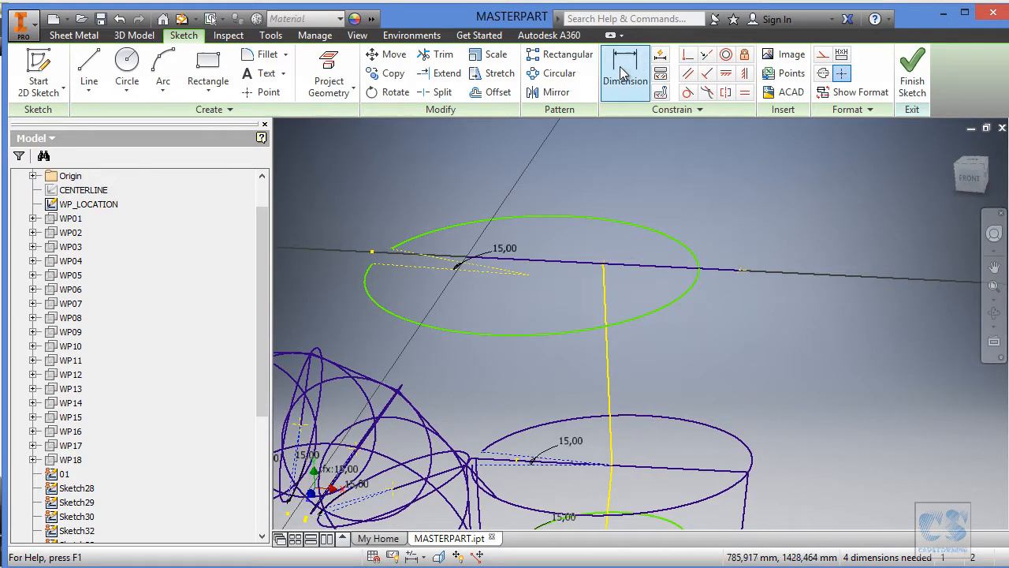
click(331, 69)
key(Escape)
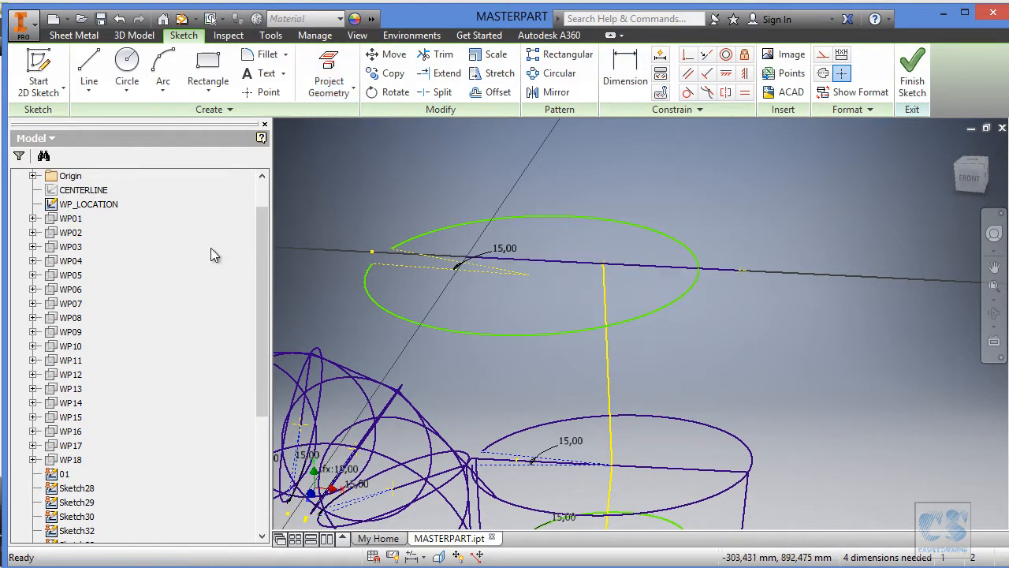
right_click(82, 204)
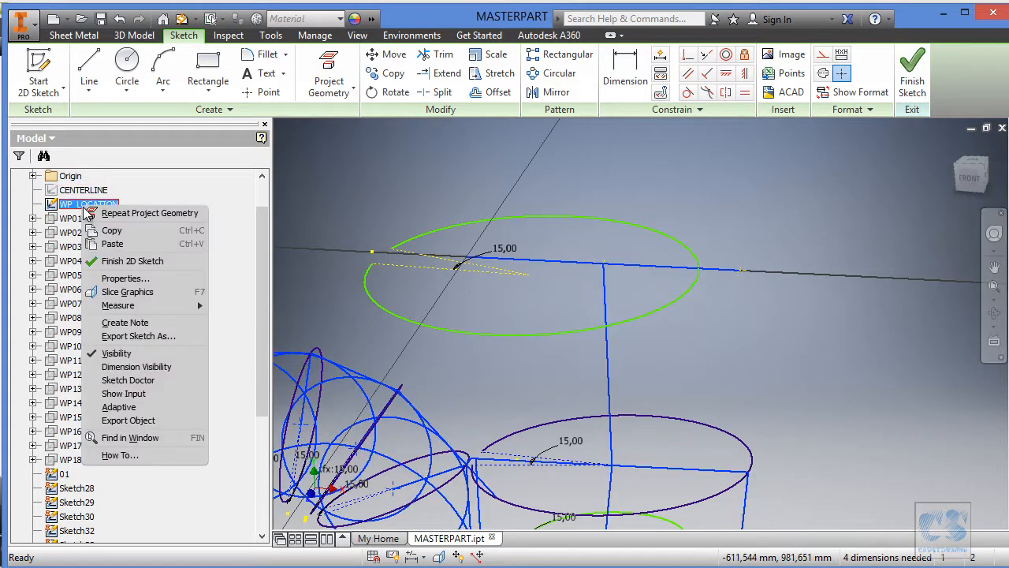
click(132, 355)
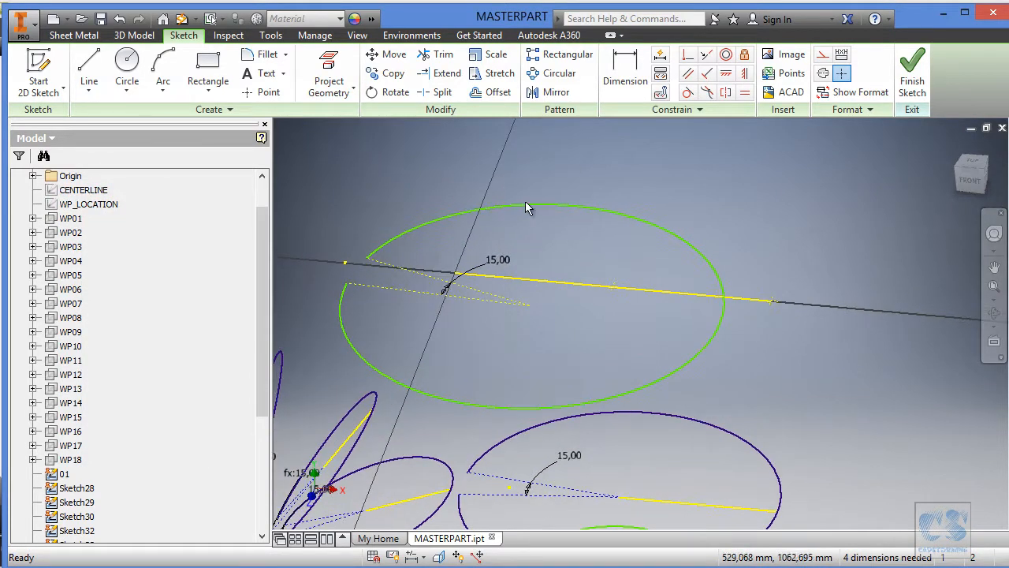
Try to make the arc's centre coincident with the middle of the projected line.
click(687, 56)
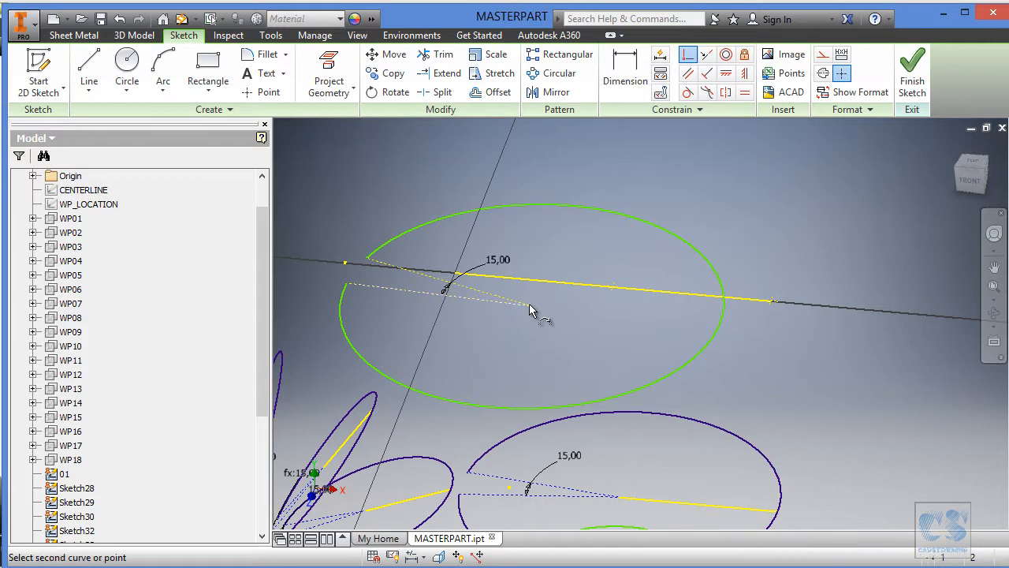
click(529, 303)
click(597, 290)
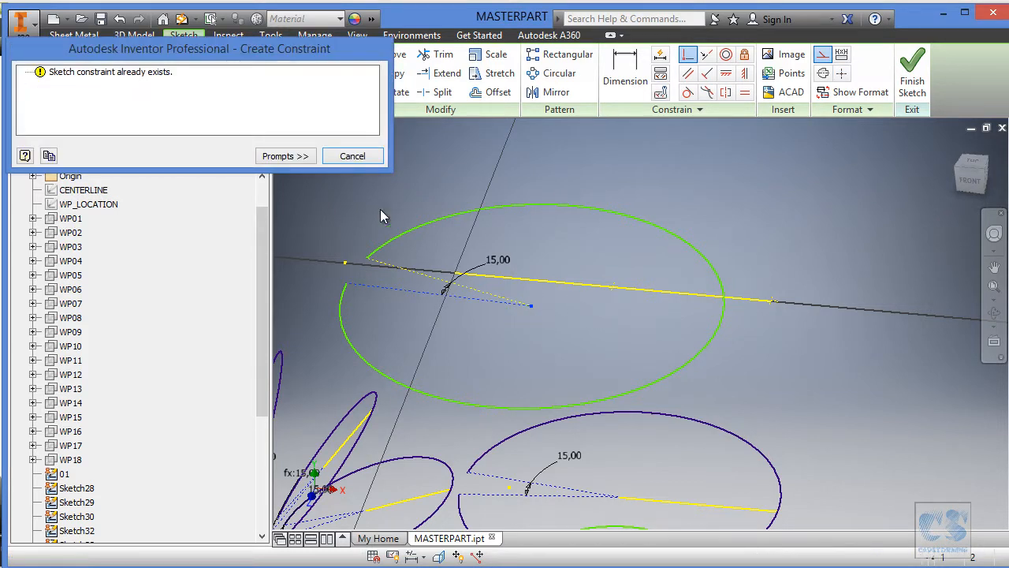
key(Escape)
Pull the arc's centre away, then constrain it to the projected junction point at mid-line and the arc to the line's outer endpoint.
drag(527, 304, 538, 307)
click(687, 55)
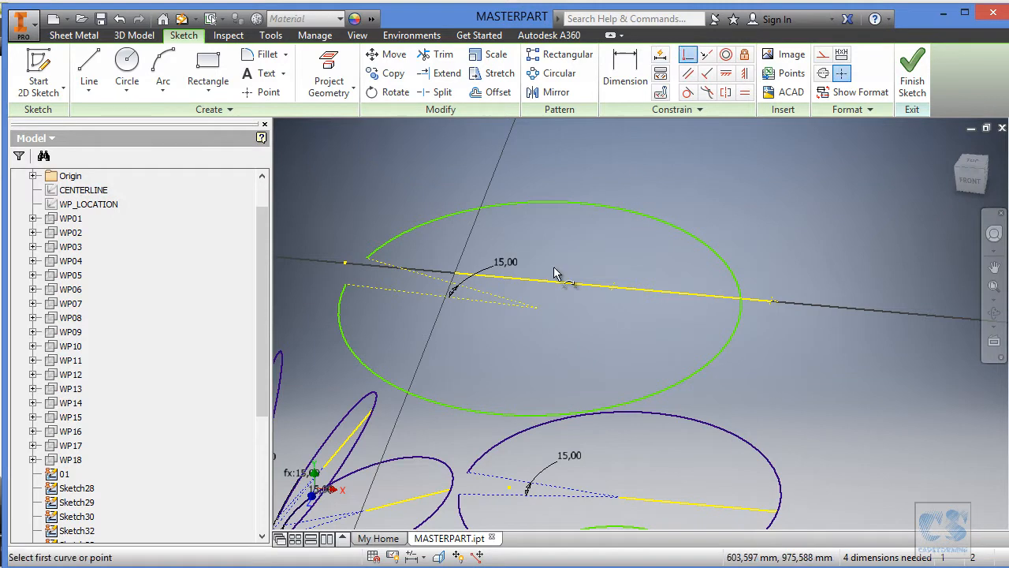
click(539, 311)
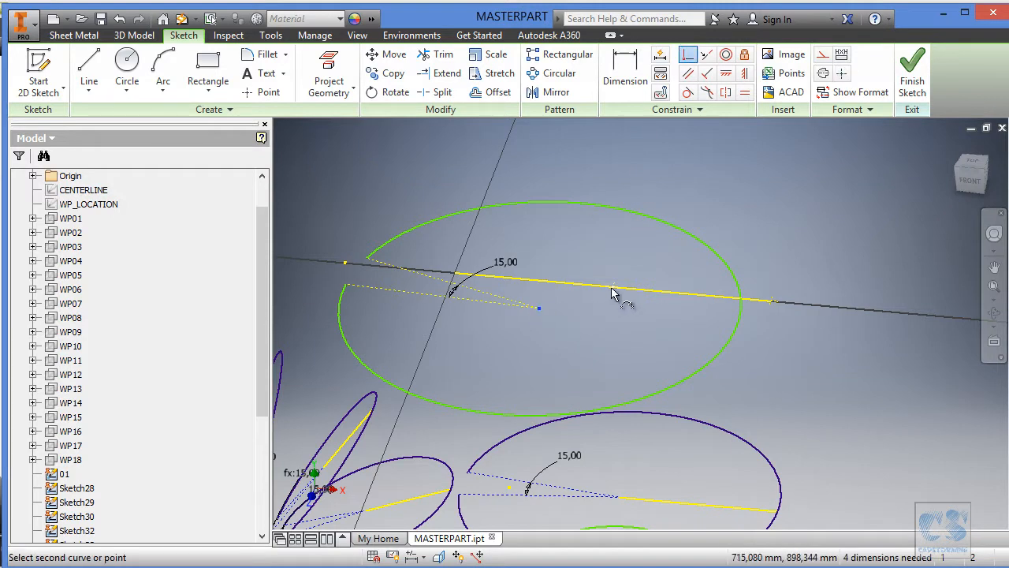
click(617, 290)
click(798, 324)
key(Escape)
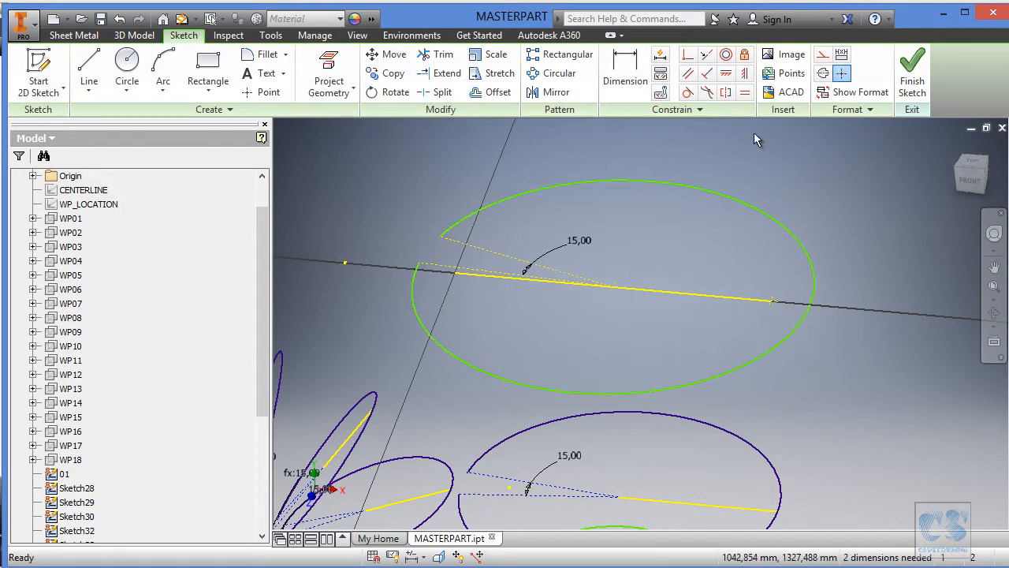
click(777, 347)
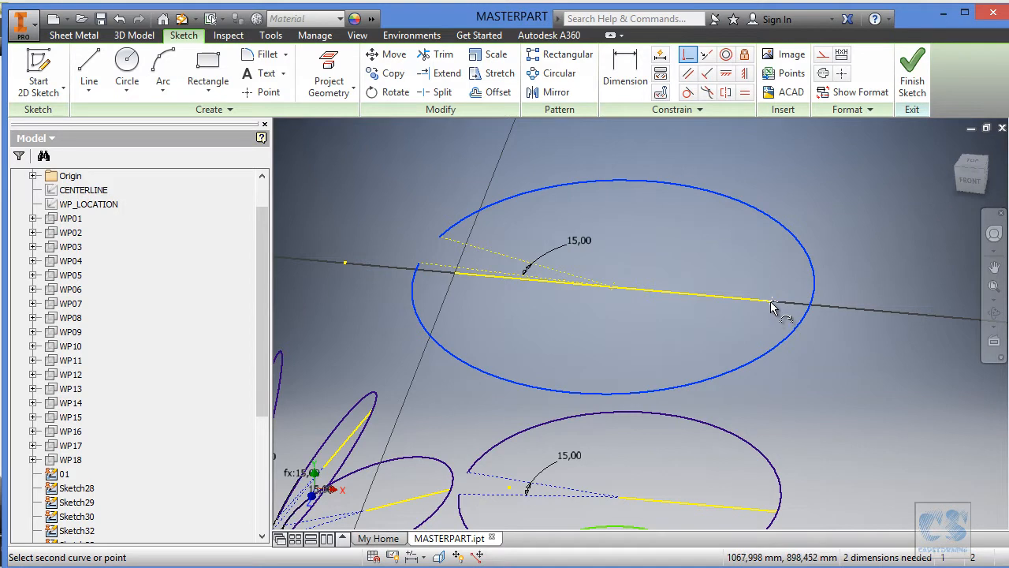
click(773, 303)
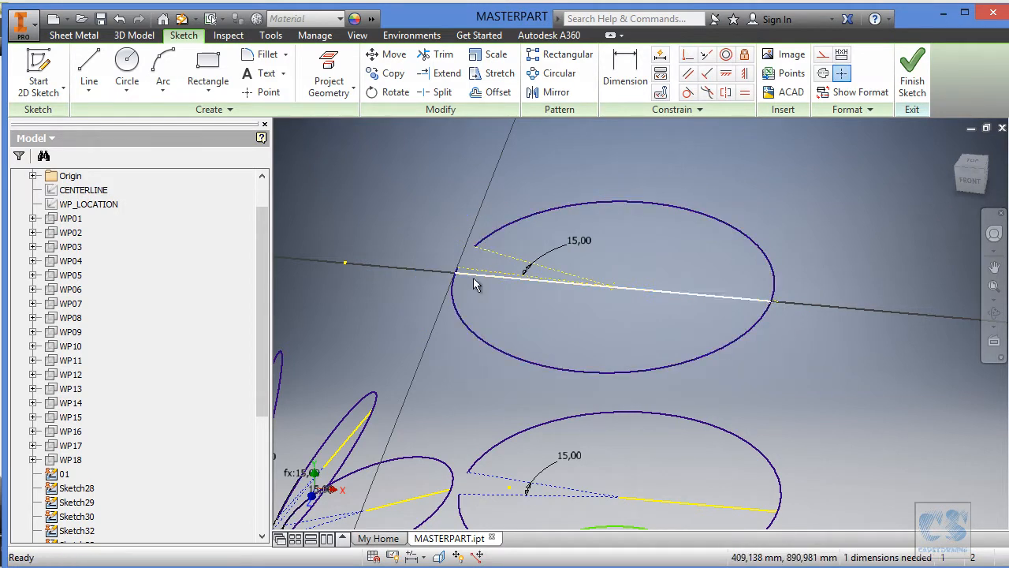
Shift the arc's open end across the projected line and make its two construction lines symmetric about that line.
drag(456, 273, 462, 303)
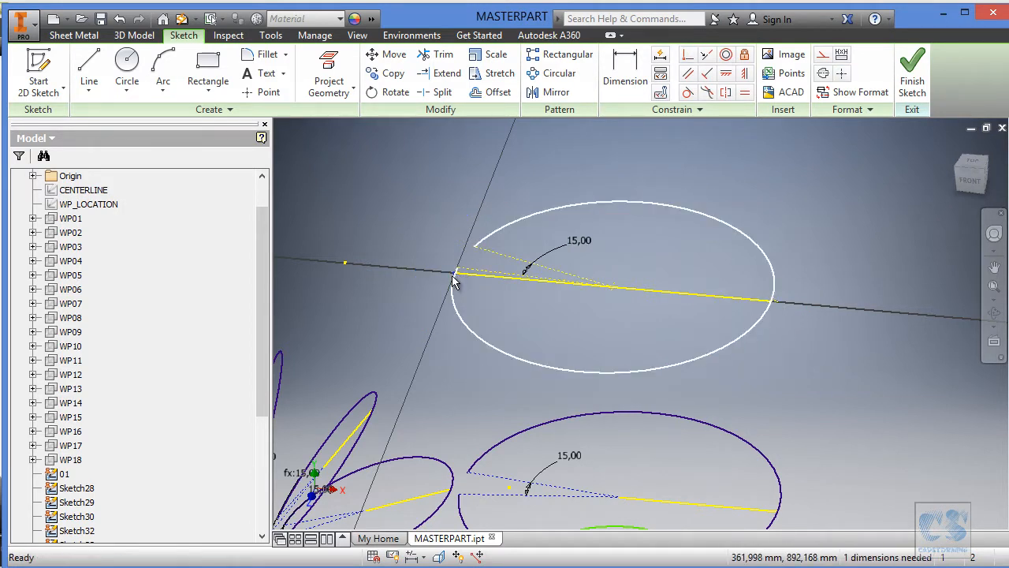
drag(458, 266, 452, 284)
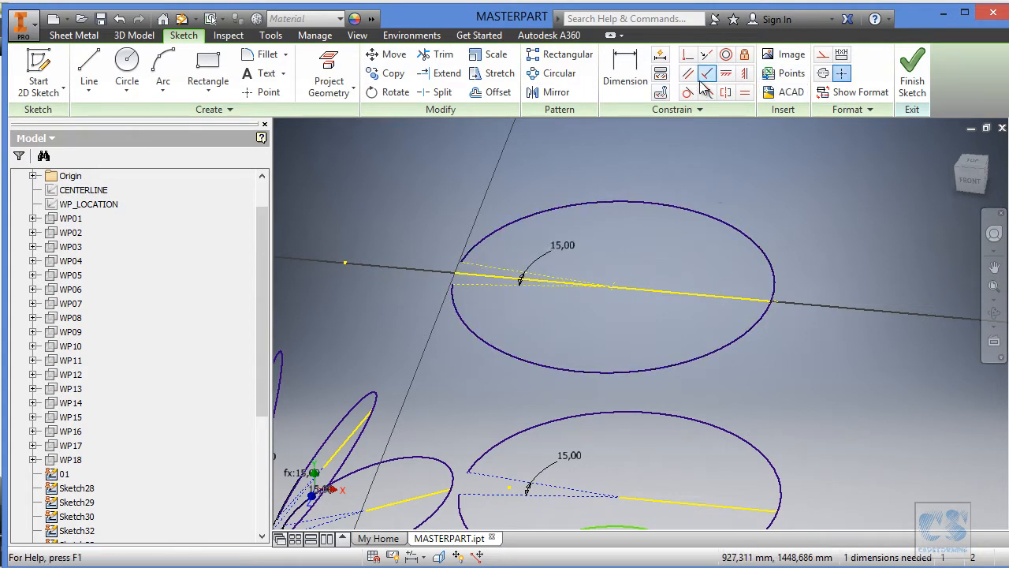
click(726, 93)
click(487, 271)
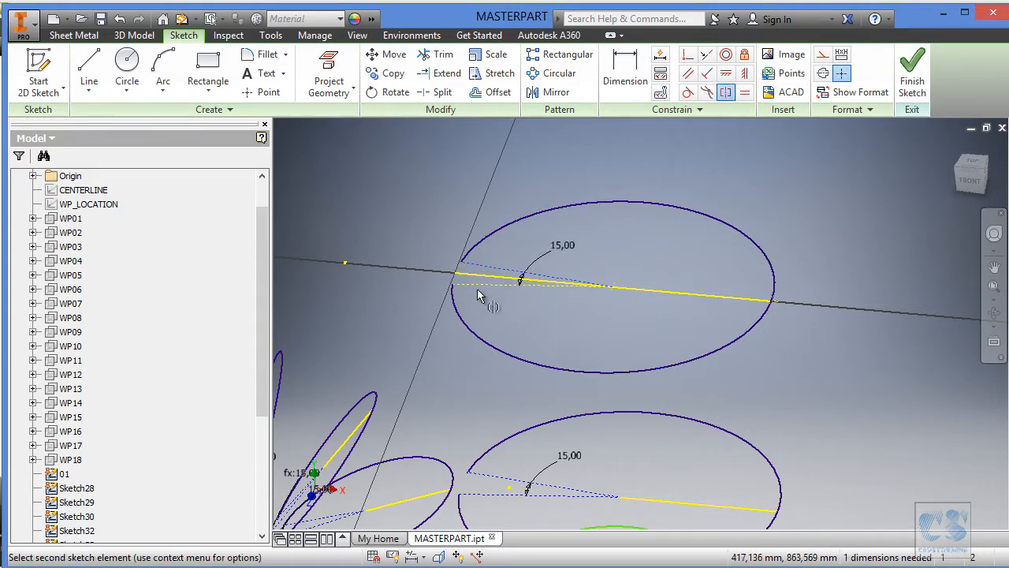
click(479, 285)
click(641, 289)
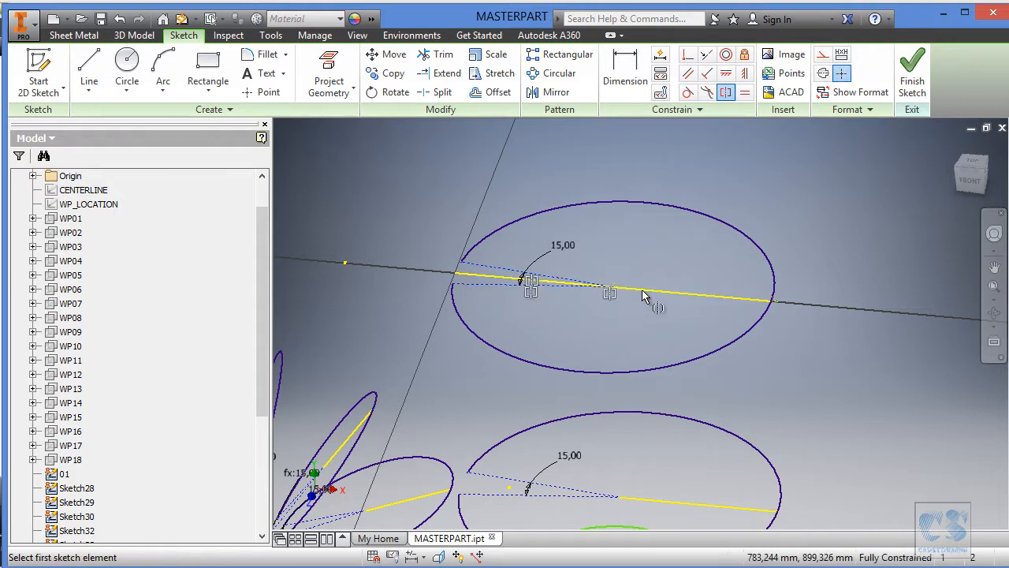
Examine up close how the arc meets the outer endpoint of the projected line.
mouse_move(811, 171)
shift+middle_down()
mouse_move(872, 164)
mouse_move(918, 211)
shift+middle_up()
scroll(875, 164, down, 5)
scroll(810, 214, down, 3)
middle_drag(811, 214, 815, 260)
key(Escape)
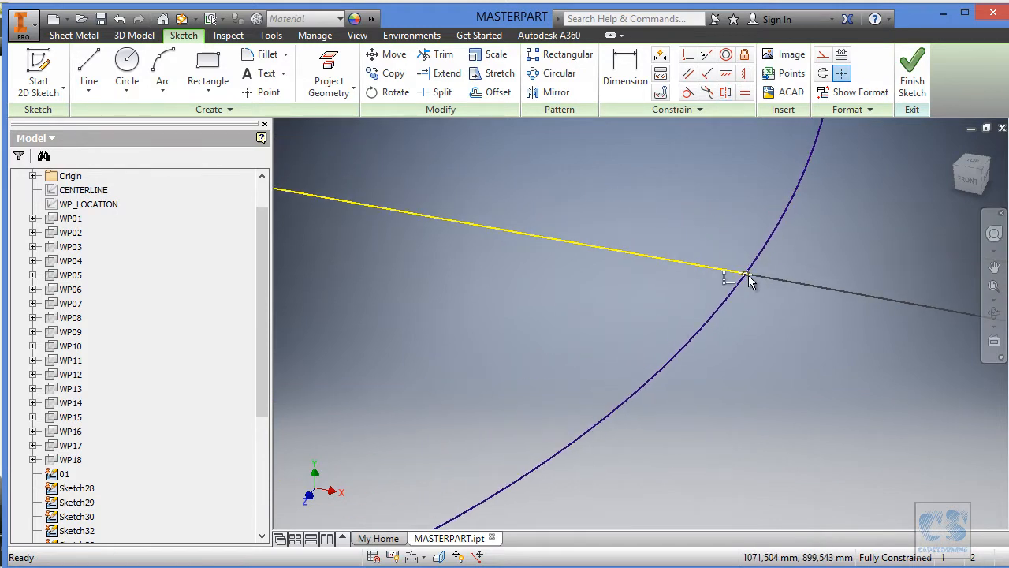
scroll(849, 247, down, 5)
mouse_move(678, 260)
middle_down()
mouse_move(798, 265)
mouse_move(766, 235)
mouse_move(748, 255)
mouse_move(676, 253)
mouse_move(687, 275)
middle_up()
scroll(784, 277, down, 2)
scroll(785, 277, up, 8)
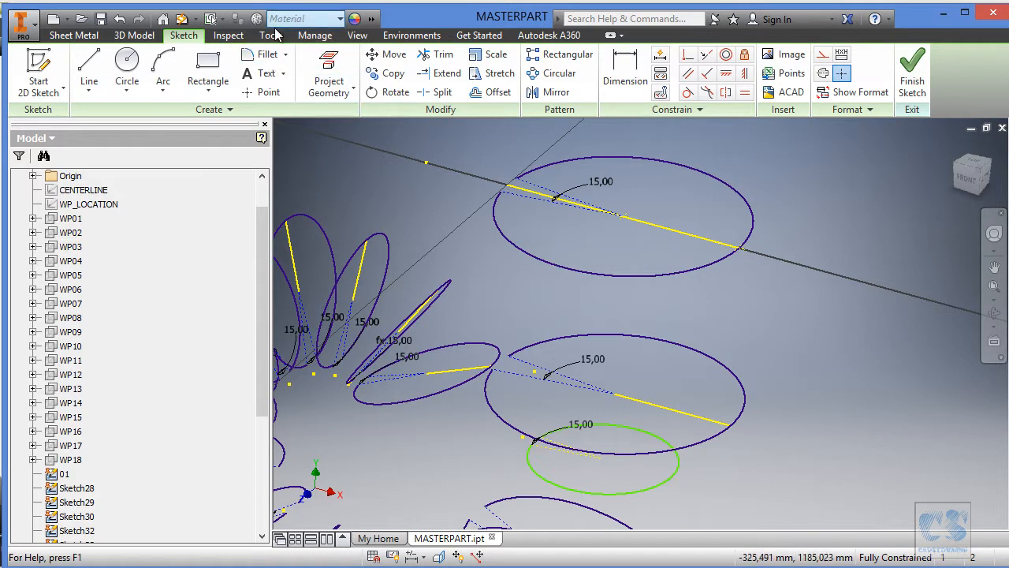
Measure the topmost arc's radius and finish the sketch.
click(228, 35)
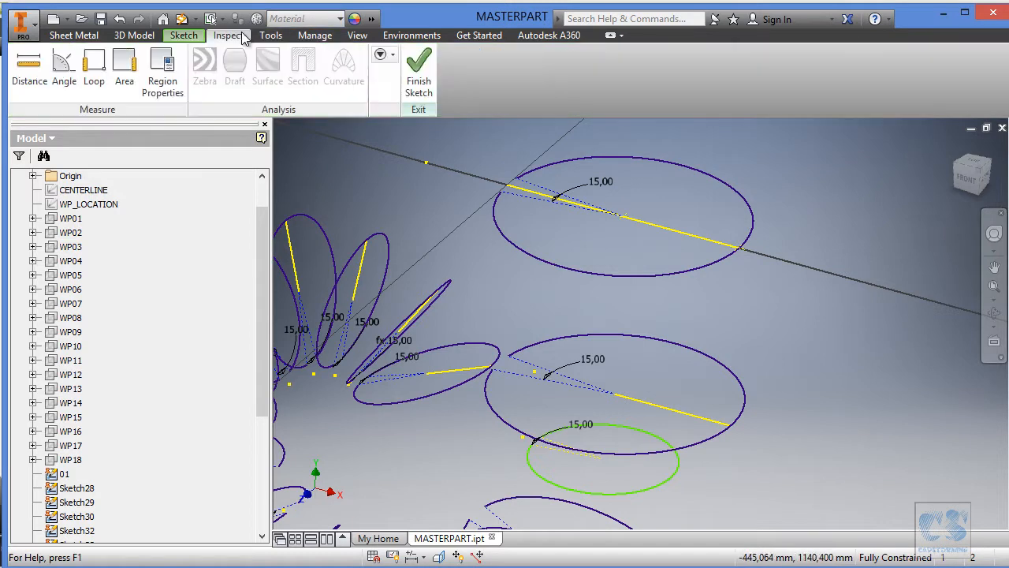
click(41, 71)
click(712, 271)
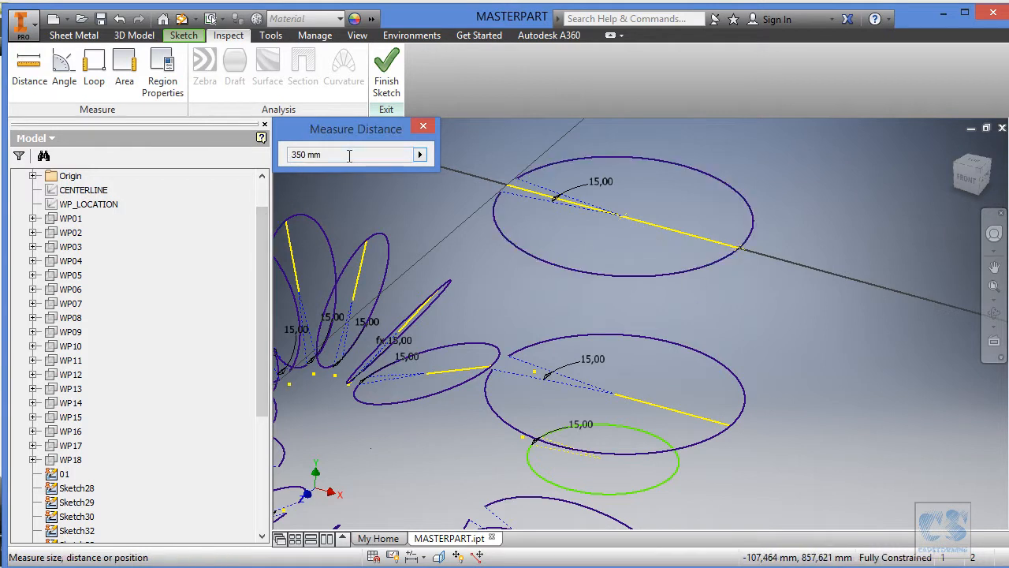
click(424, 127)
click(386, 72)
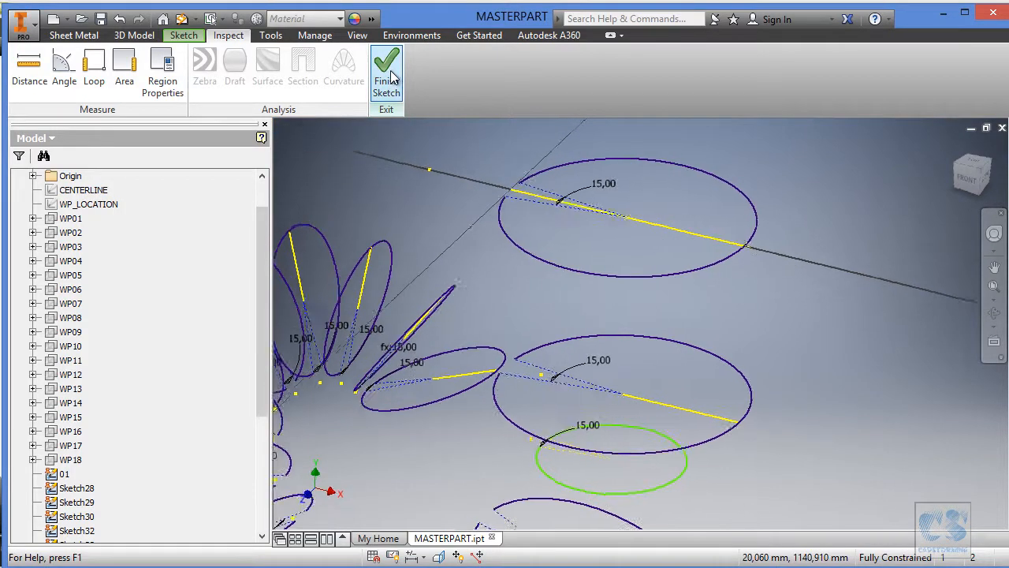
click(387, 72)
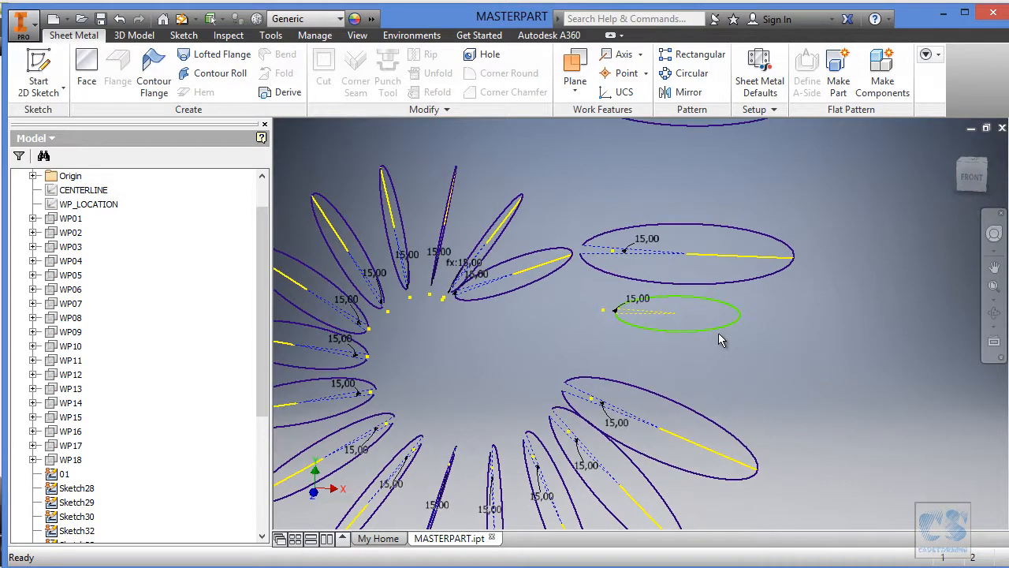
Open the small underconstrained section sketch below the neighbouring profile for editing and show WP_LOCATION.
click(699, 329)
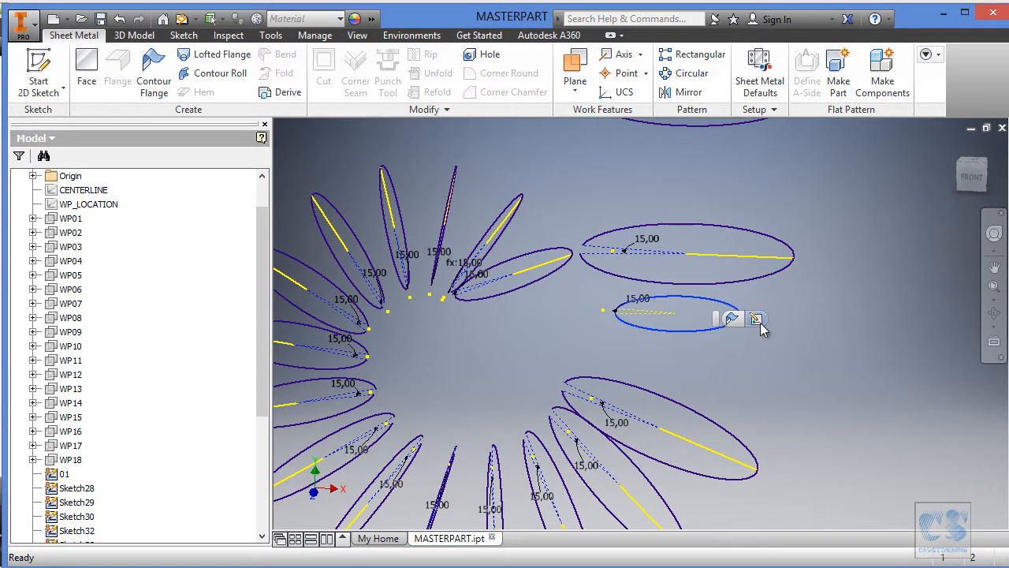
click(753, 322)
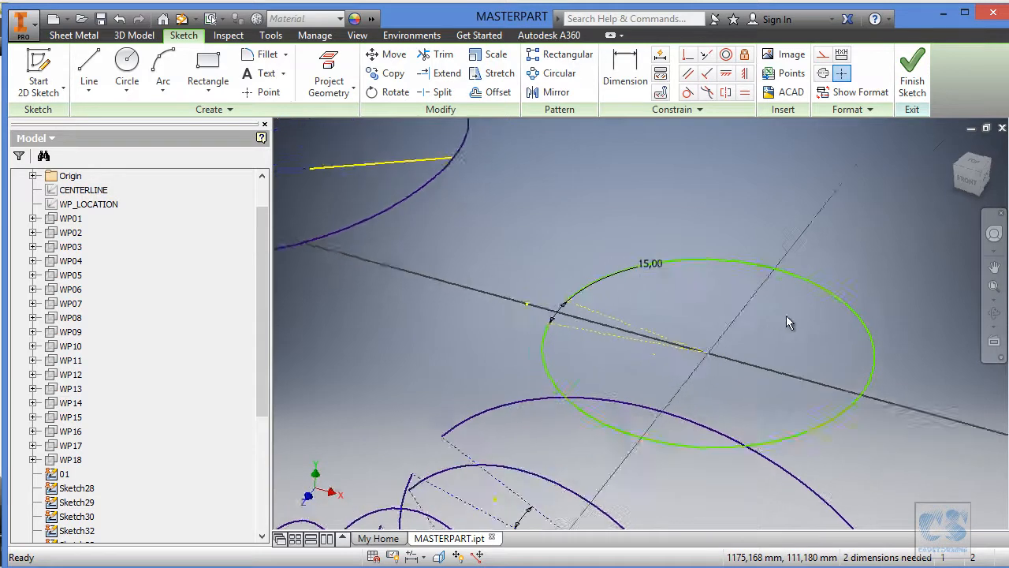
right_click(82, 205)
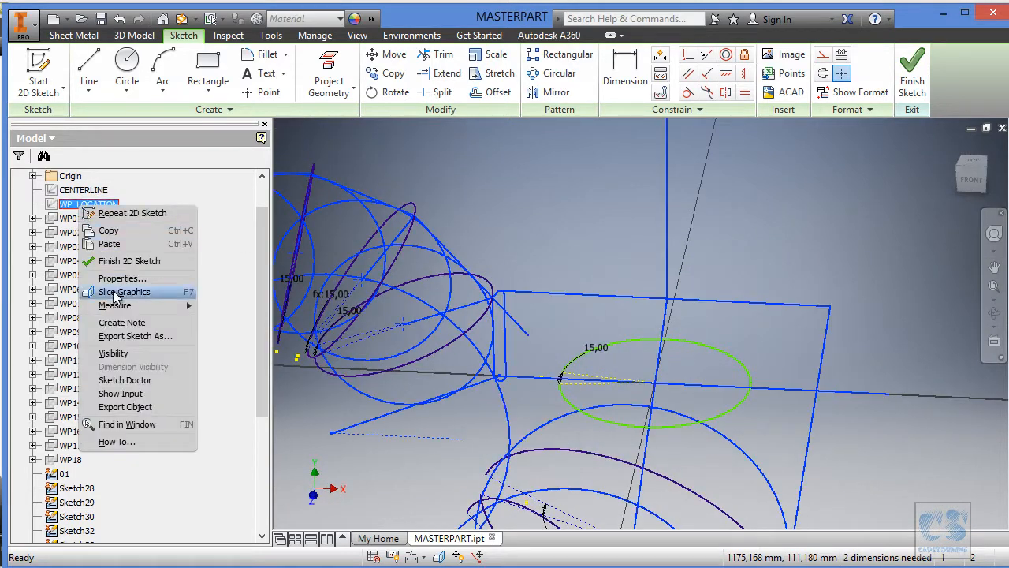
click(127, 354)
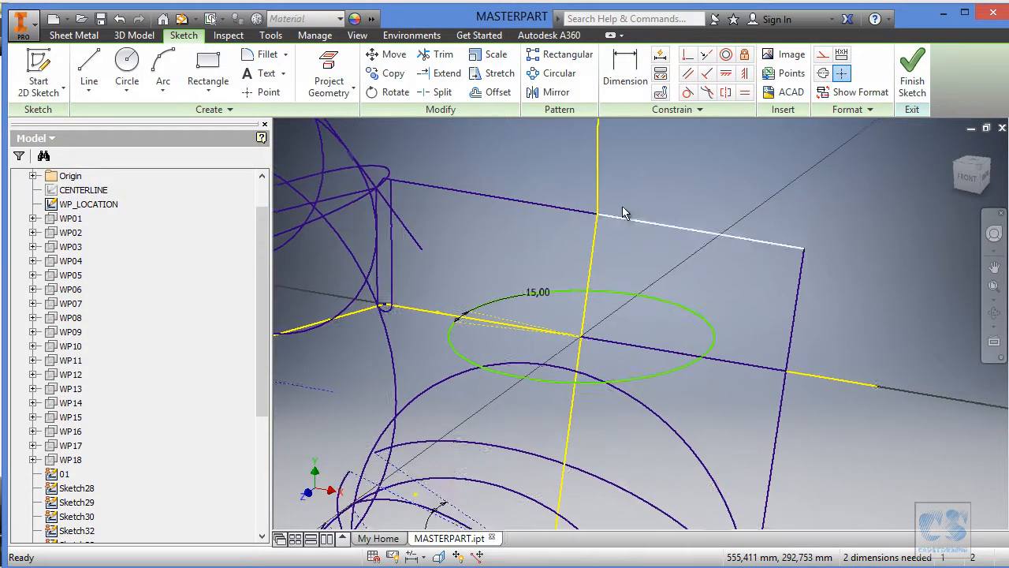
Project the WP_LOCATION line running from the arc's centre to the rectangle's outer side, and hide WP_LOCATION.
click(331, 59)
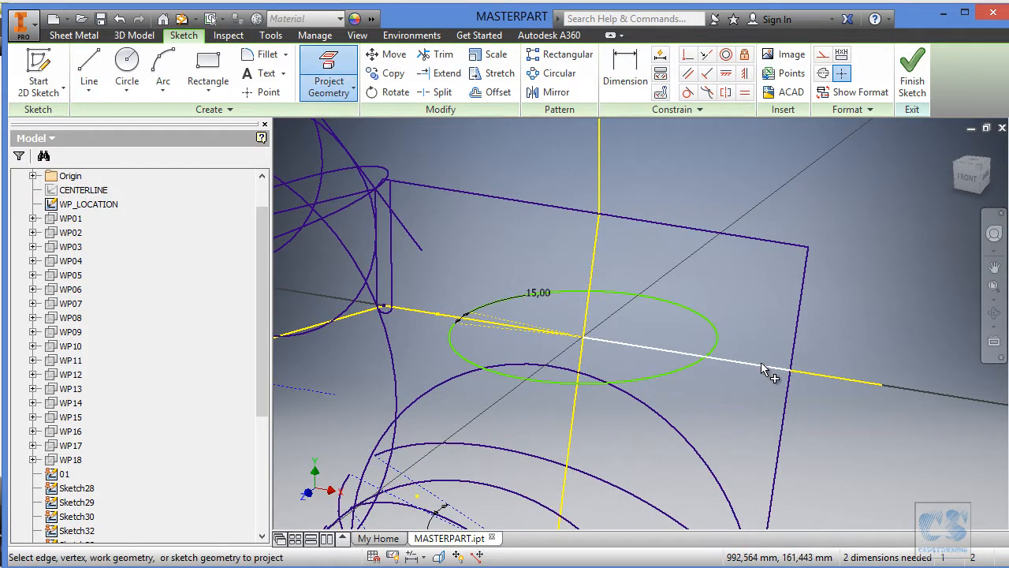
key(Escape)
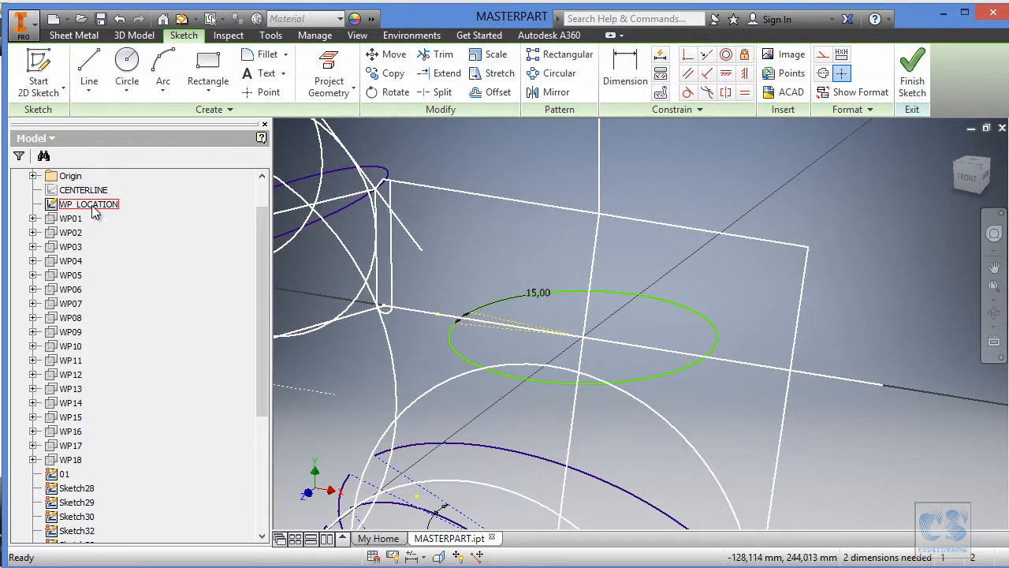
right_click(90, 204)
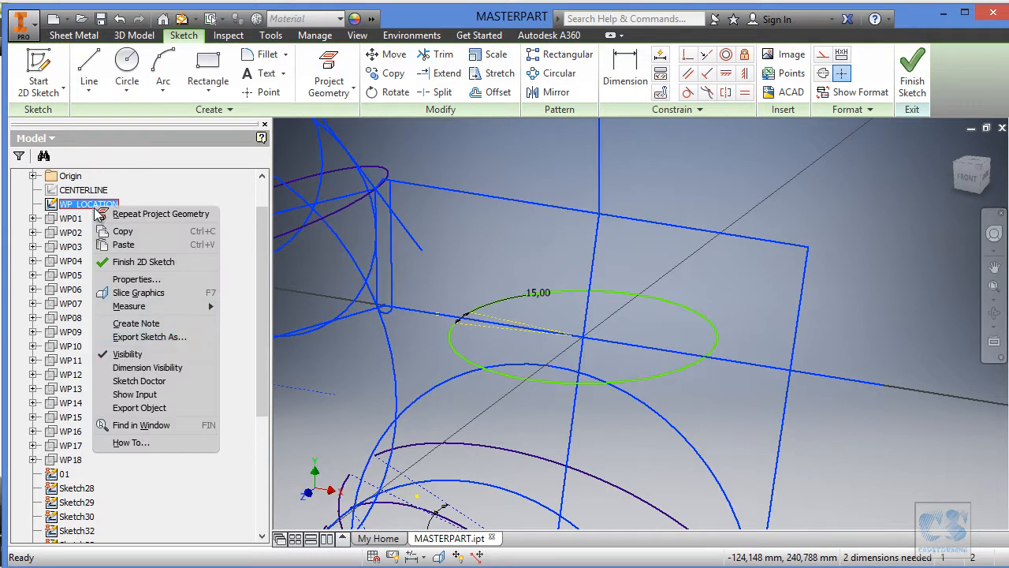
click(126, 354)
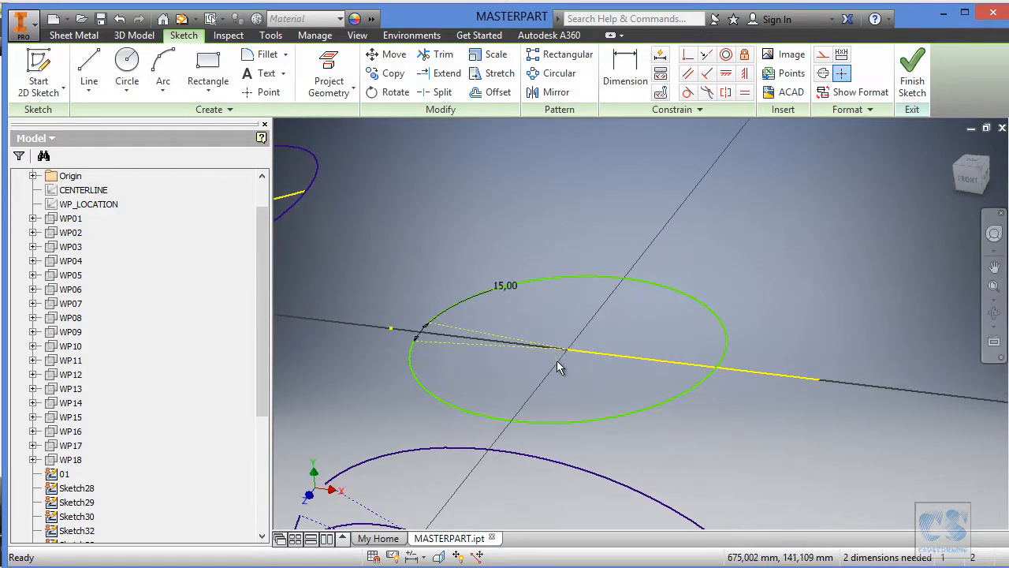
Move the small arc's centre off the axis, then constrain it to the projected line's inner endpoint and the arc to the outer endpoint.
drag(567, 350, 570, 320)
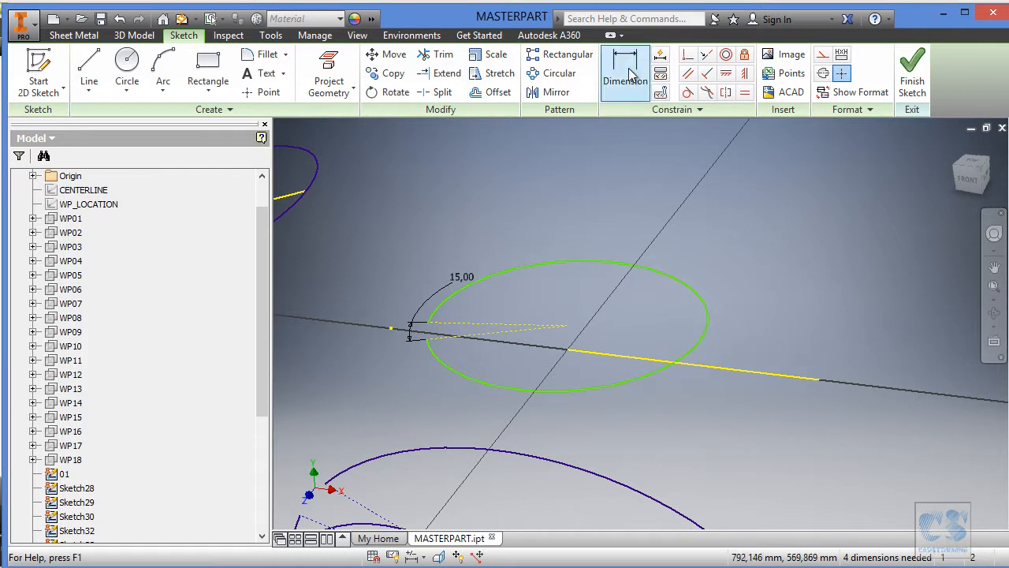
click(567, 325)
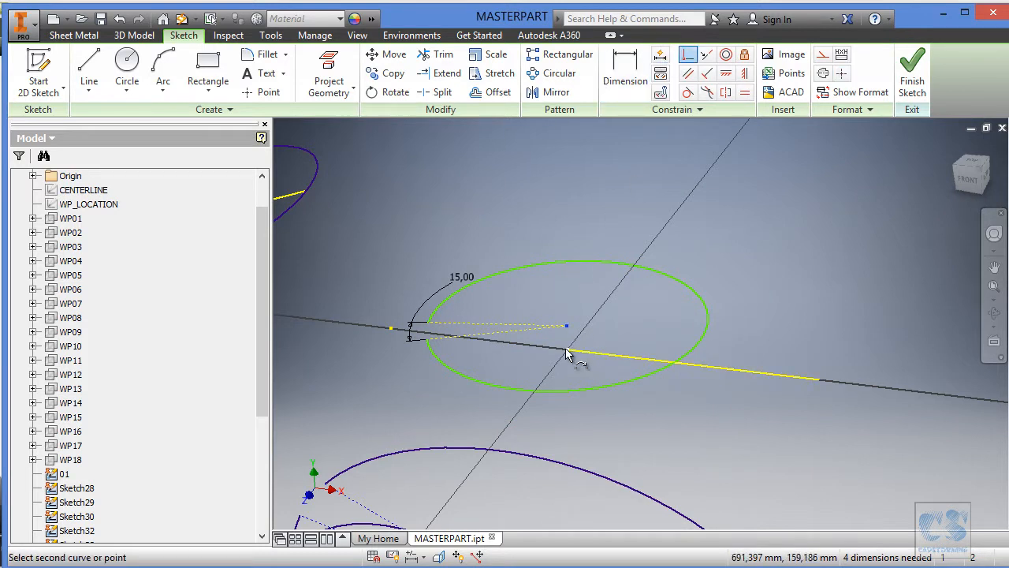
click(567, 349)
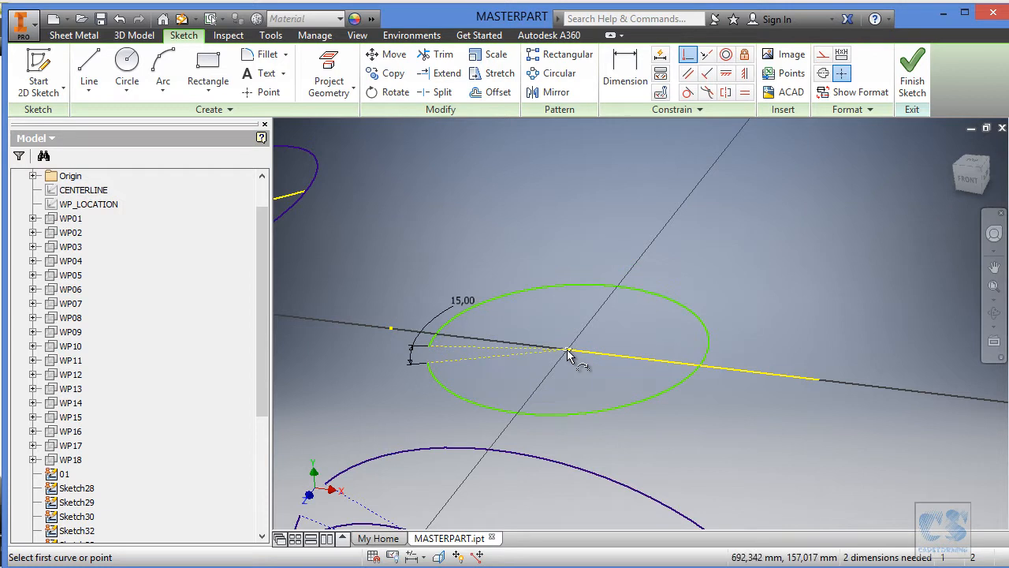
click(708, 359)
click(818, 381)
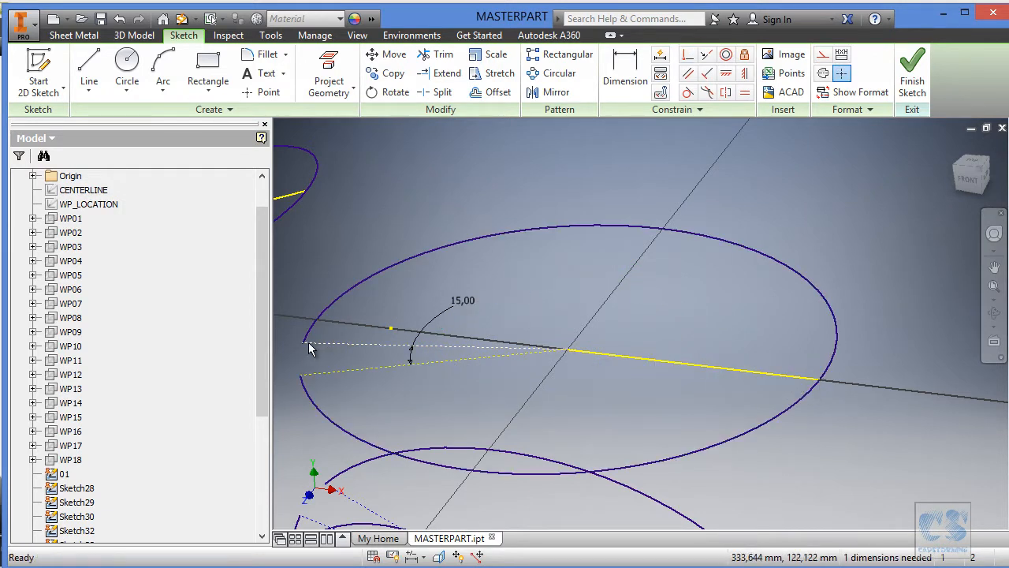
Shift the arc's opening around its centre and convert the 15-degree angle between its radial lines into a driven dimension.
drag(303, 342, 321, 295)
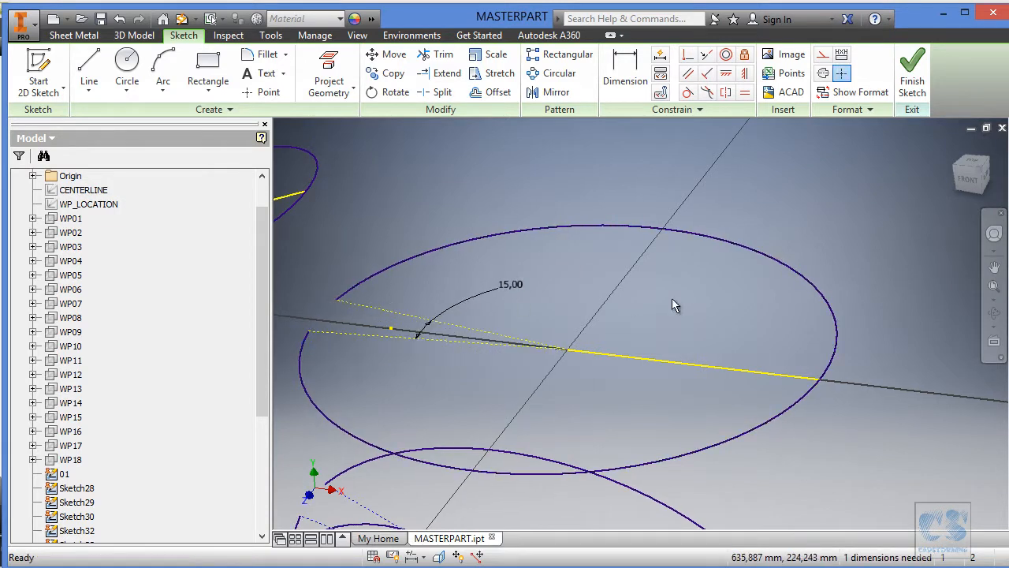
shift+middle_drag(628, 298, 685, 300)
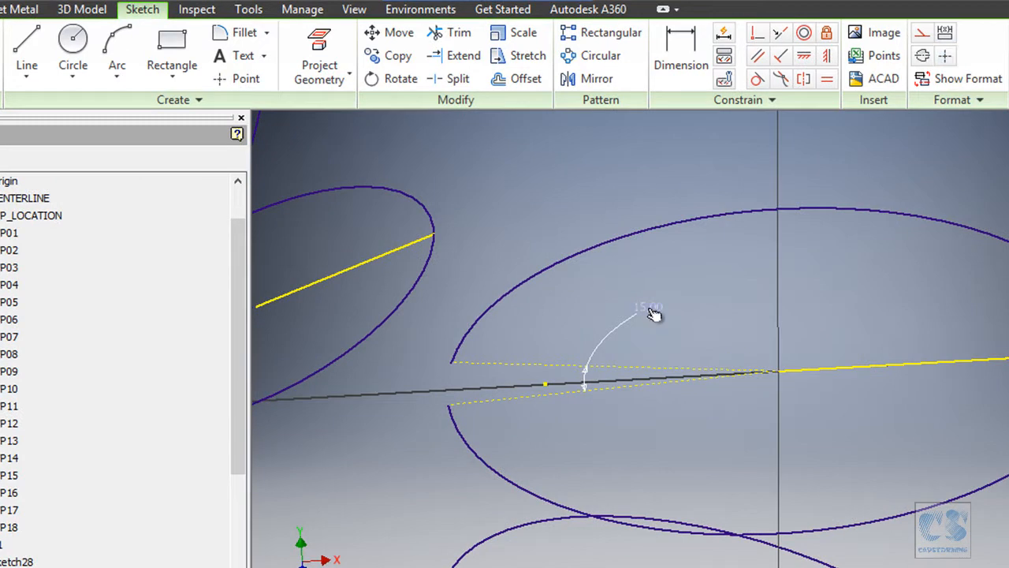
click(603, 286)
right_click(651, 307)
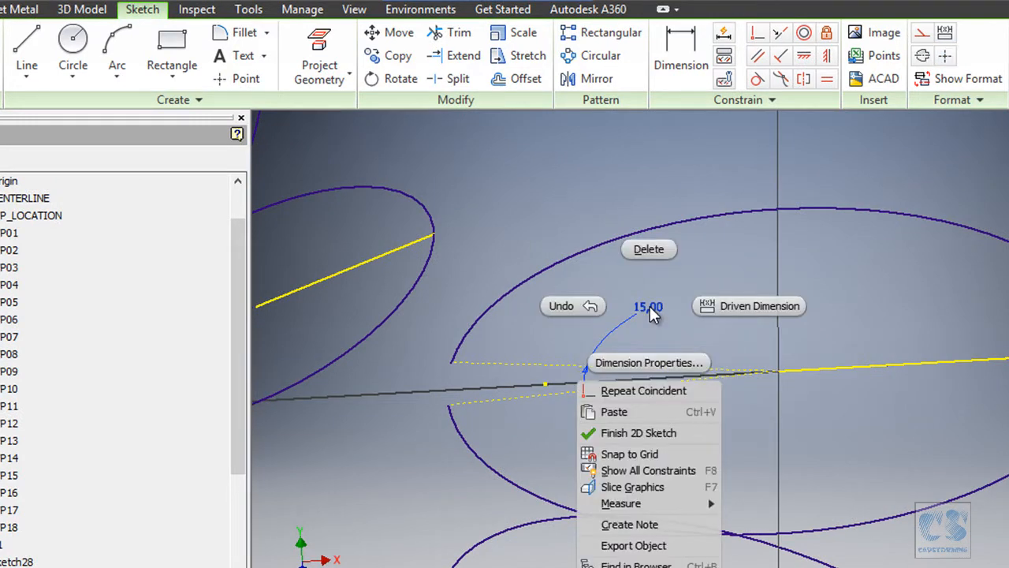
click(708, 270)
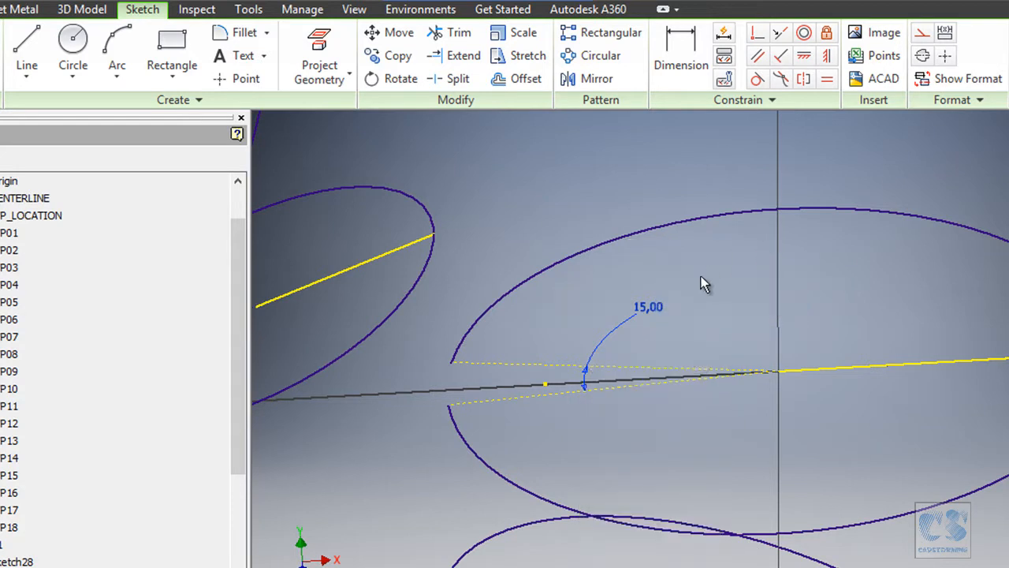
right_click(650, 307)
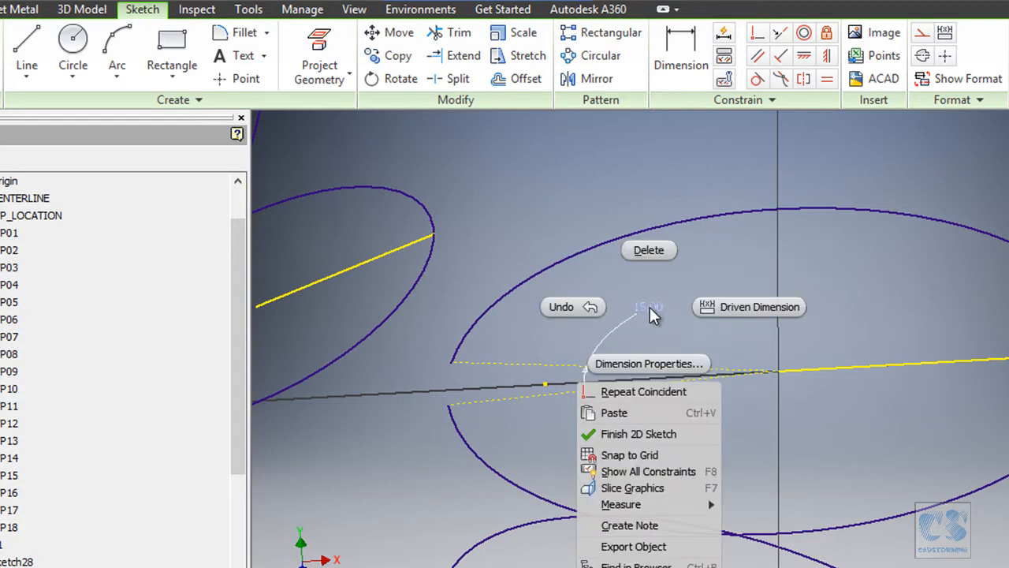
click(756, 308)
Widen the arc's opening to about 121 degrees and make its two dashed radial lines symmetric about the projected yellow line.
drag(455, 365, 511, 290)
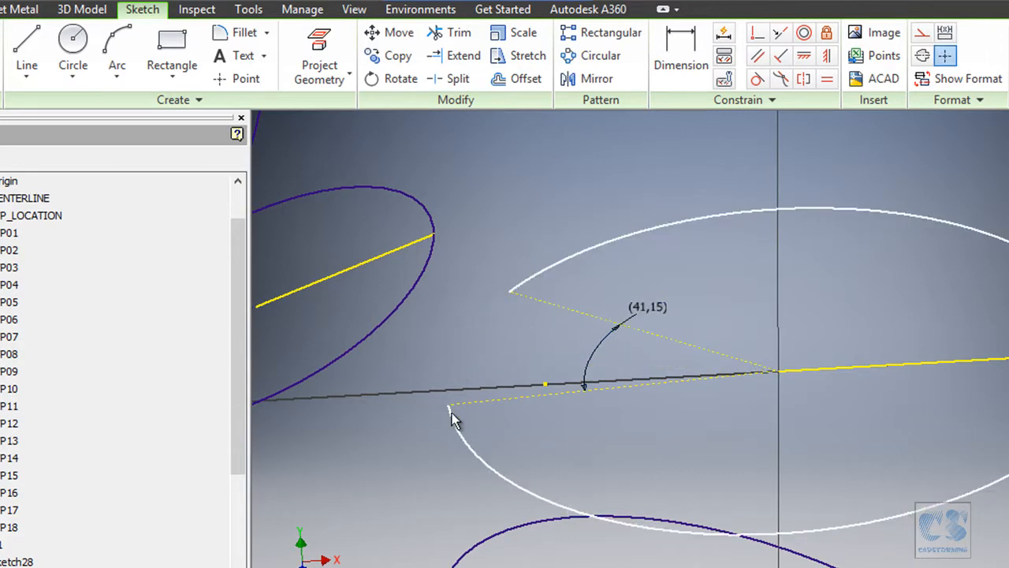
drag(450, 410, 489, 491)
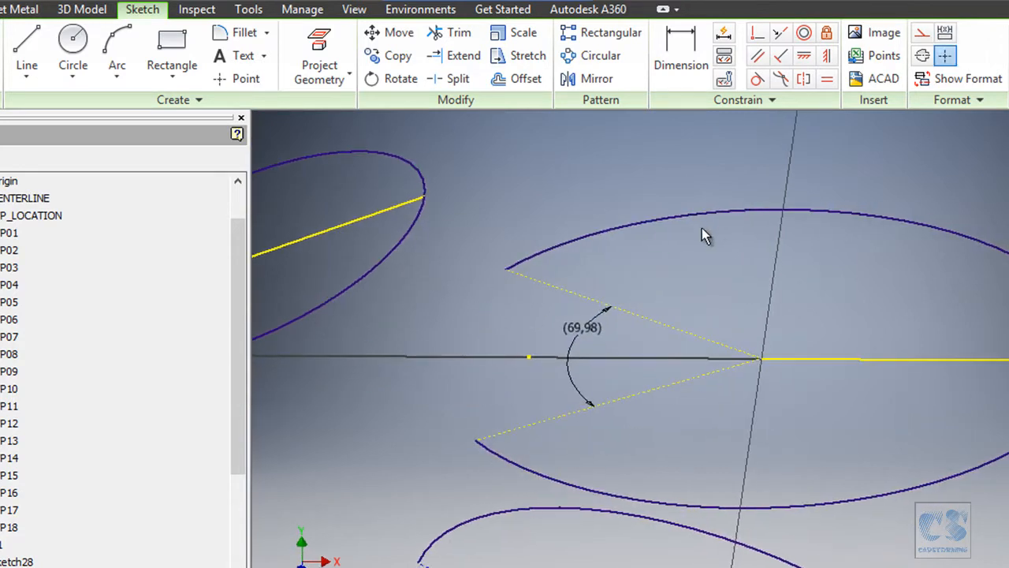
click(803, 79)
click(545, 284)
click(526, 424)
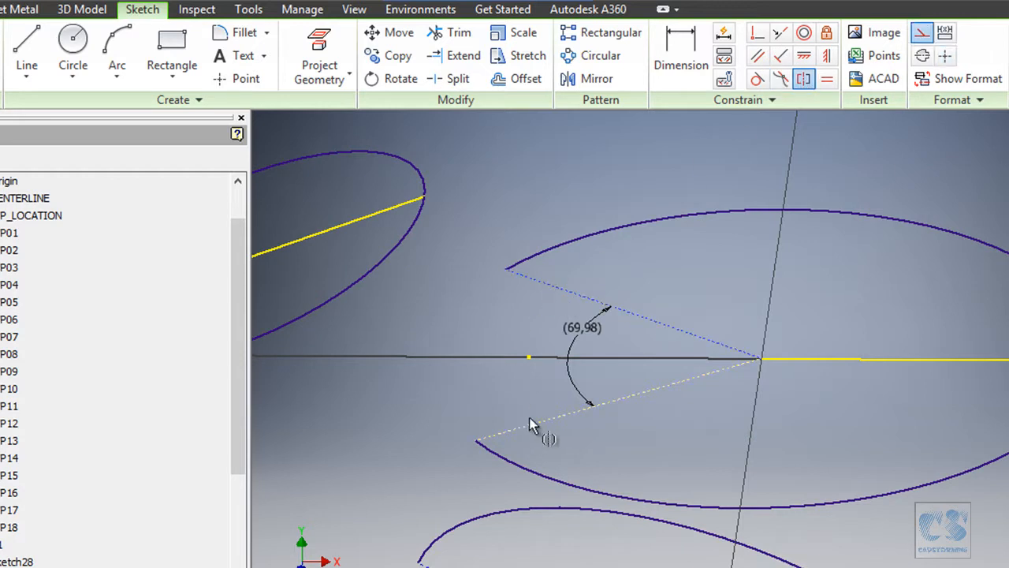
click(817, 367)
key(Escape)
drag(520, 253, 602, 140)
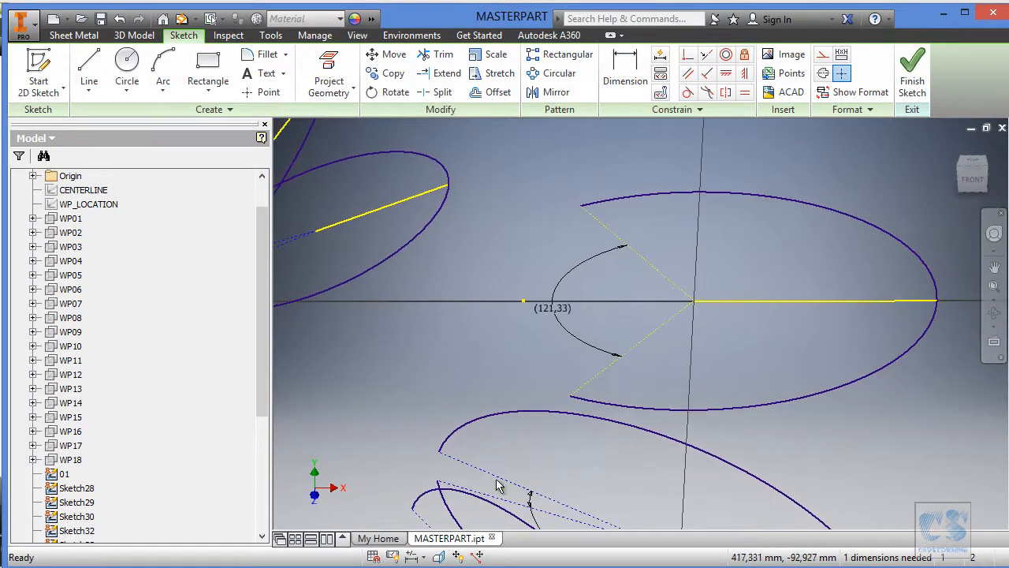
Draw three connected lines across the opening from the arc's upper endpoint to its lower one, the first about 285 mm and the second about 336 mm.
key(alt+Tab)
ctrl+scroll(505, 284, up, 1)
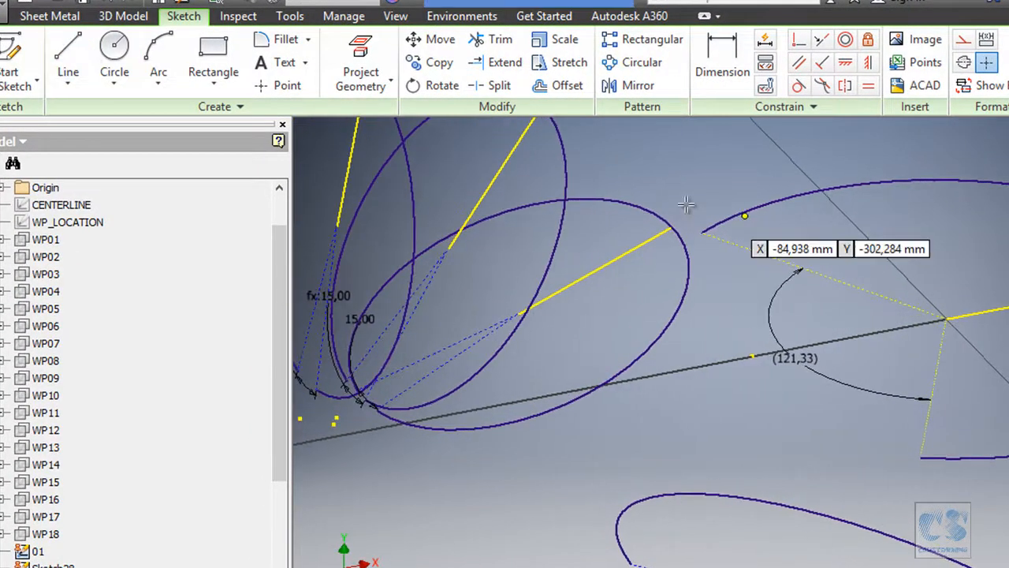
click(701, 230)
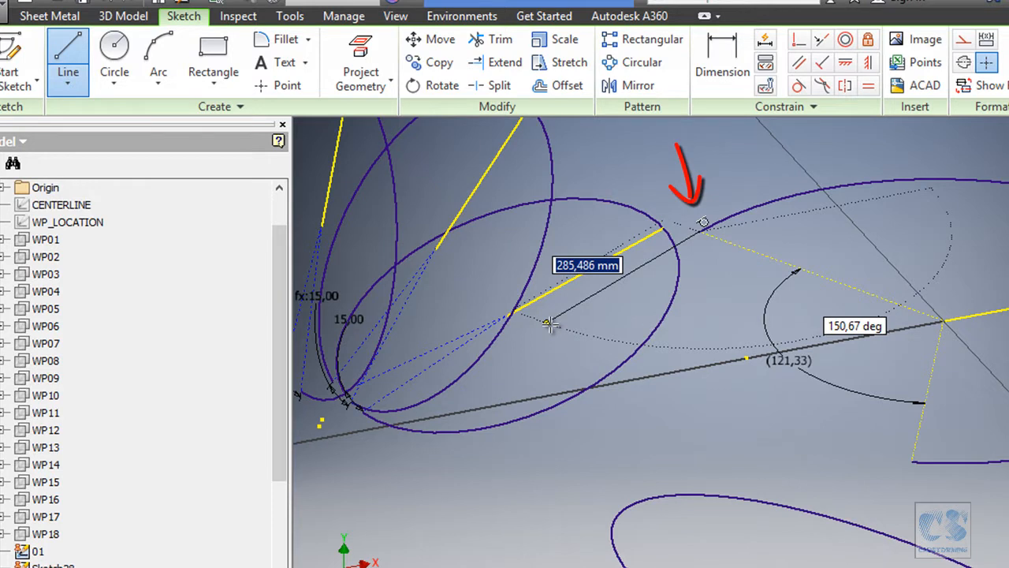
click(549, 324)
mouse_move(591, 429)
shift+middle_down()
mouse_move(597, 448)
mouse_move(538, 484)
mouse_move(529, 414)
shift+middle_up()
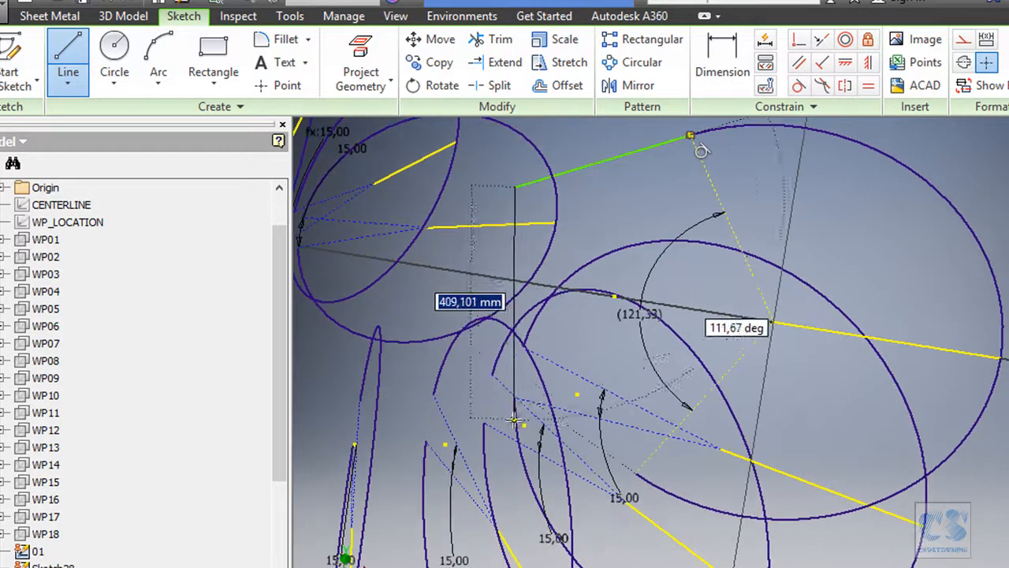
click(533, 379)
mouse_move(533, 379)
shift+middle_down()
mouse_move(576, 410)
mouse_move(615, 335)
mouse_move(564, 432)
shift+middle_up()
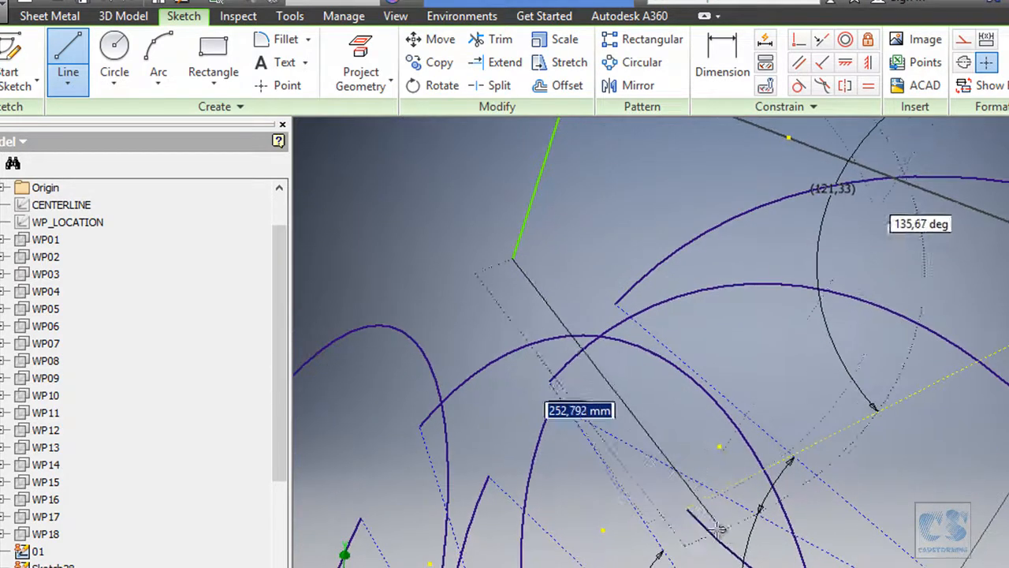
click(686, 496)
key(Escape)
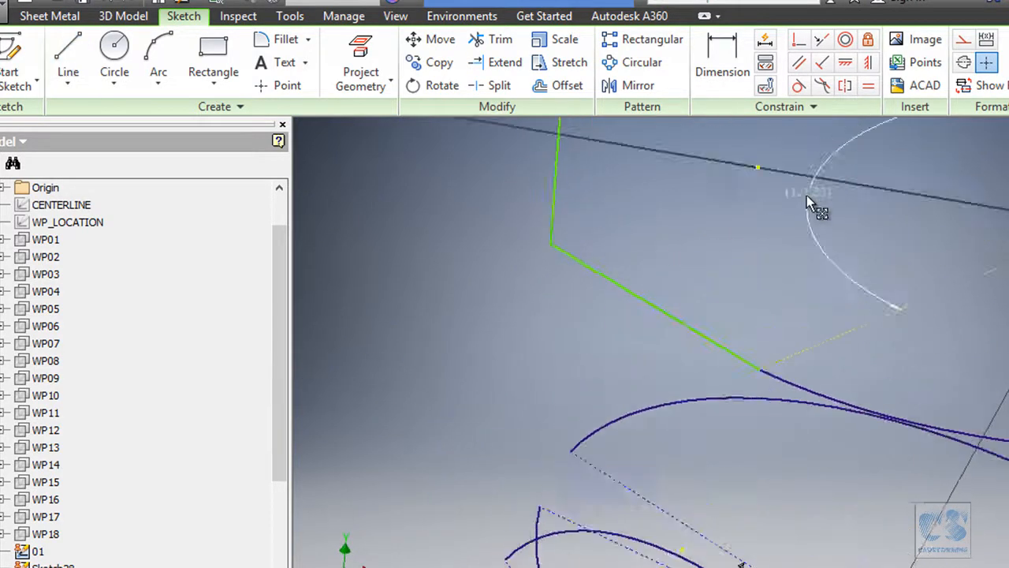
Constrain the lower line tangent to the arc and make the middle connecting line vertical.
click(799, 85)
click(612, 444)
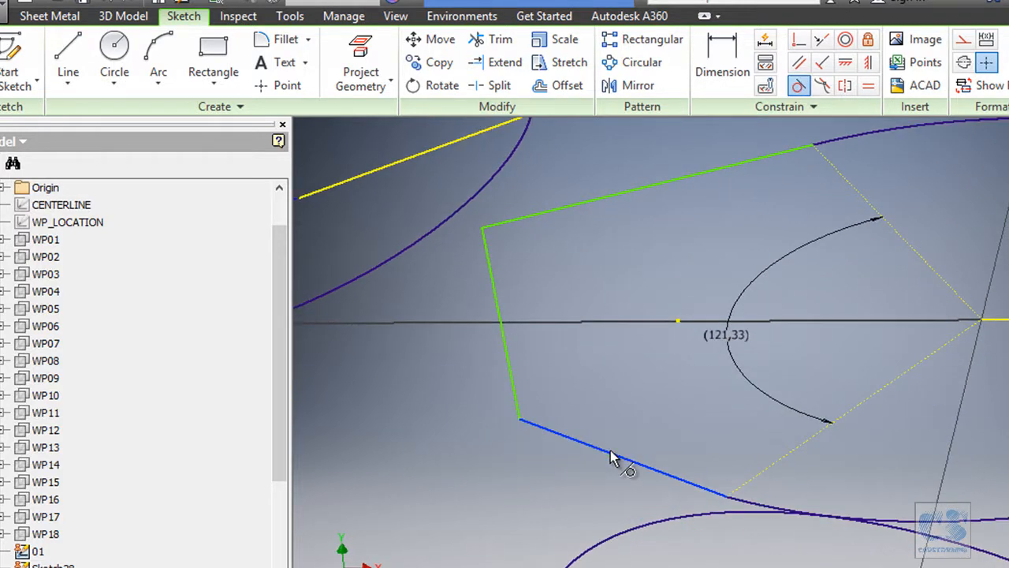
click(749, 507)
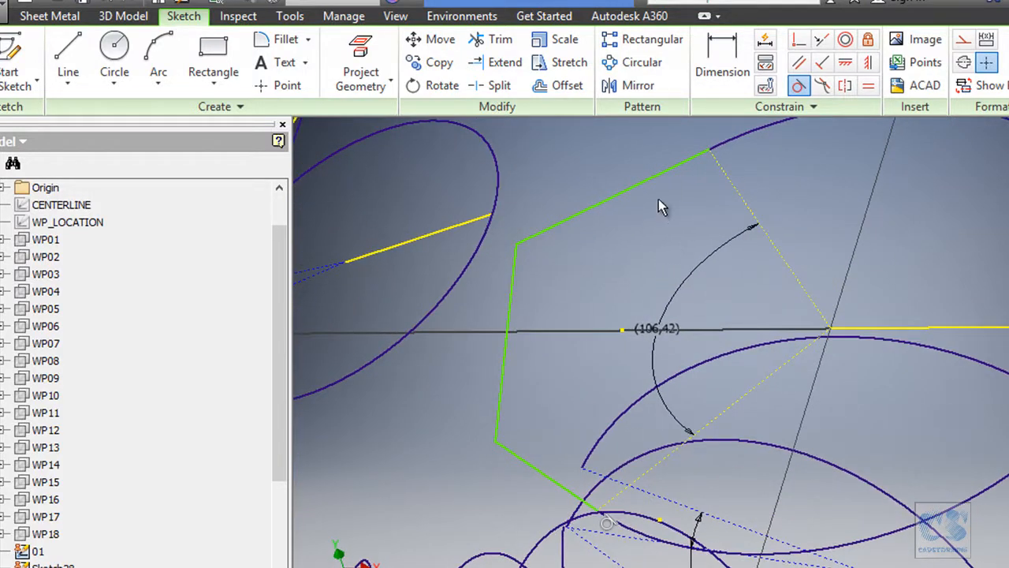
key(Escape)
click(869, 64)
click(527, 288)
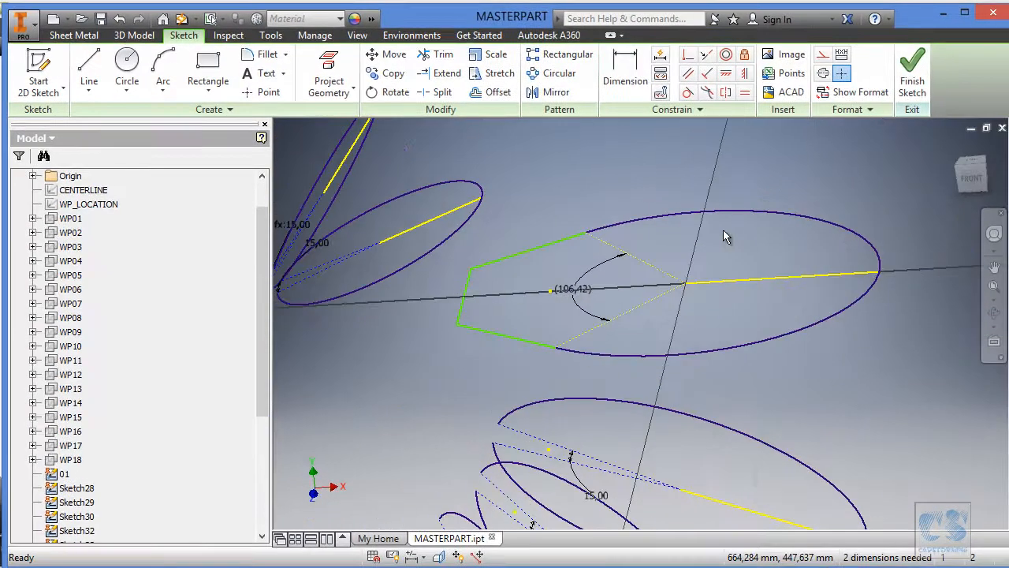
Dimension the angle between the upper tangent line and the projected yellow line as 37 degrees.
click(625, 72)
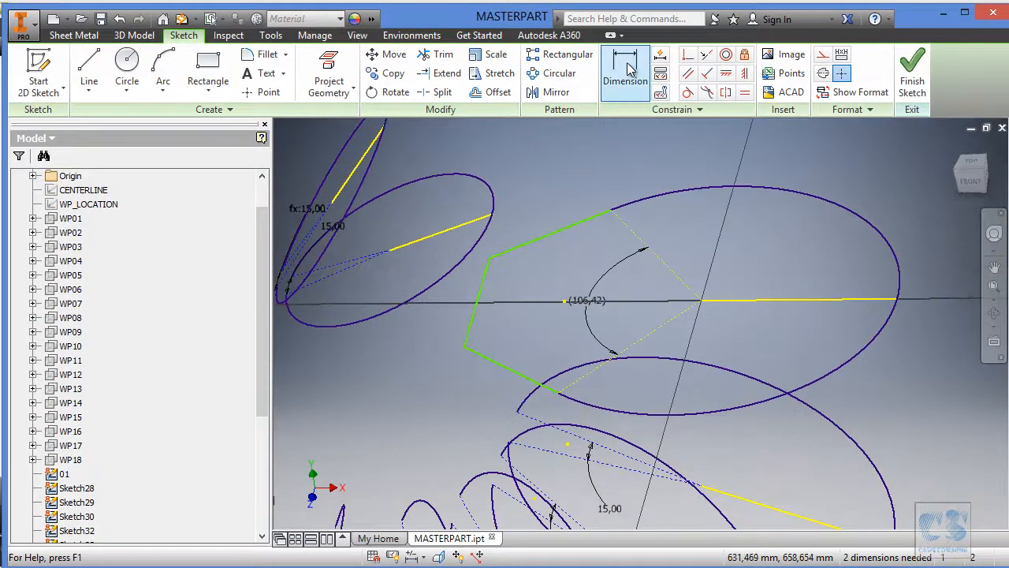
click(565, 224)
click(764, 302)
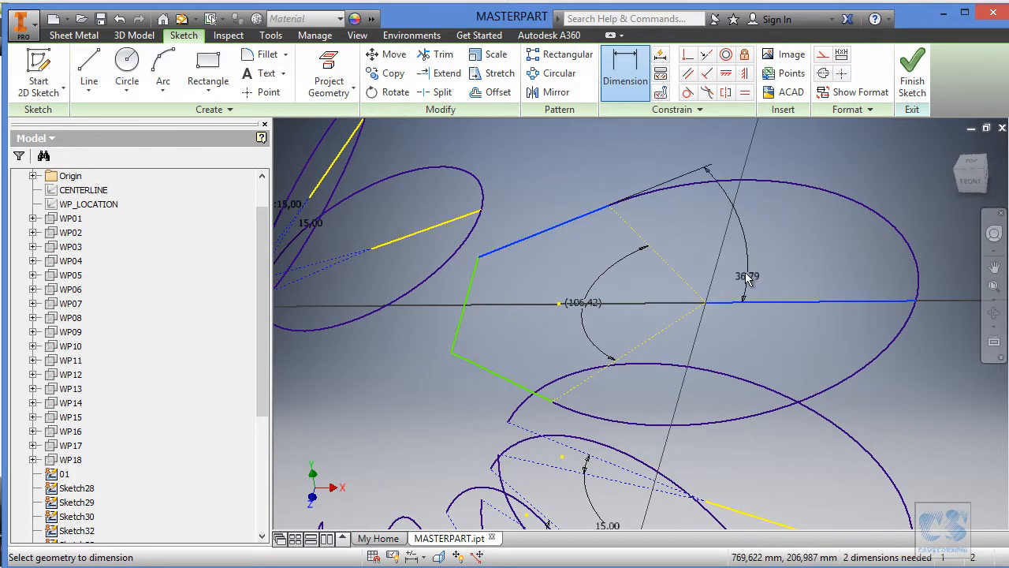
click(696, 243)
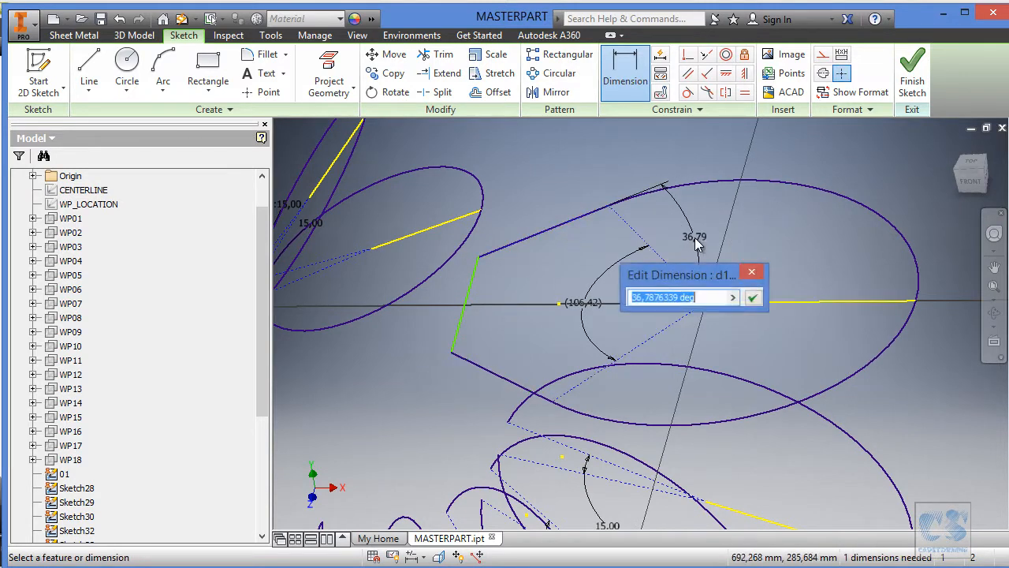
text(37)
key(Return)
Dimension the middle connecting line with the named parameter Defector_length=380.
click(472, 288)
click(400, 278)
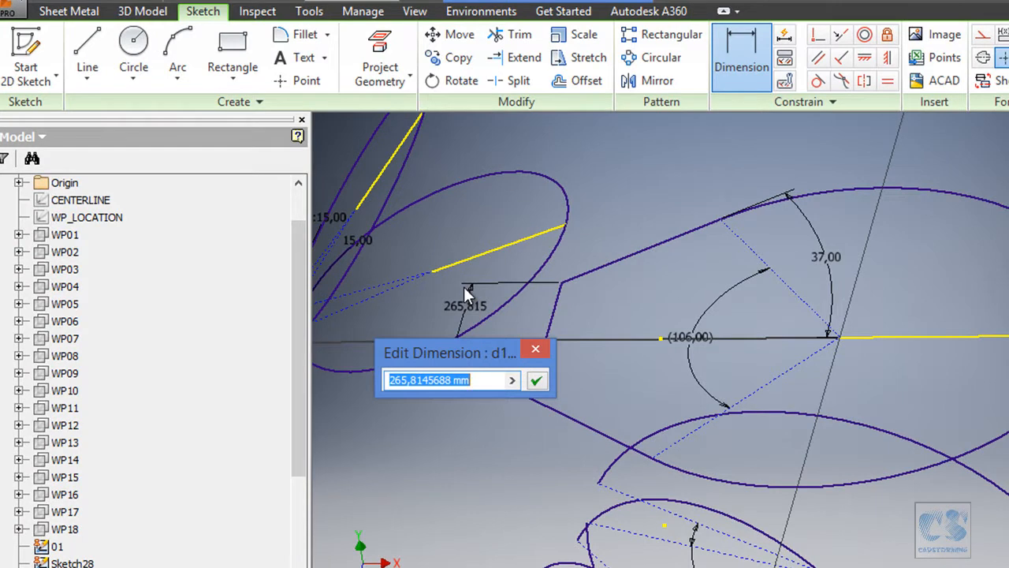
text(Defe)
key(BackSpace)
text(lector_lenght=)
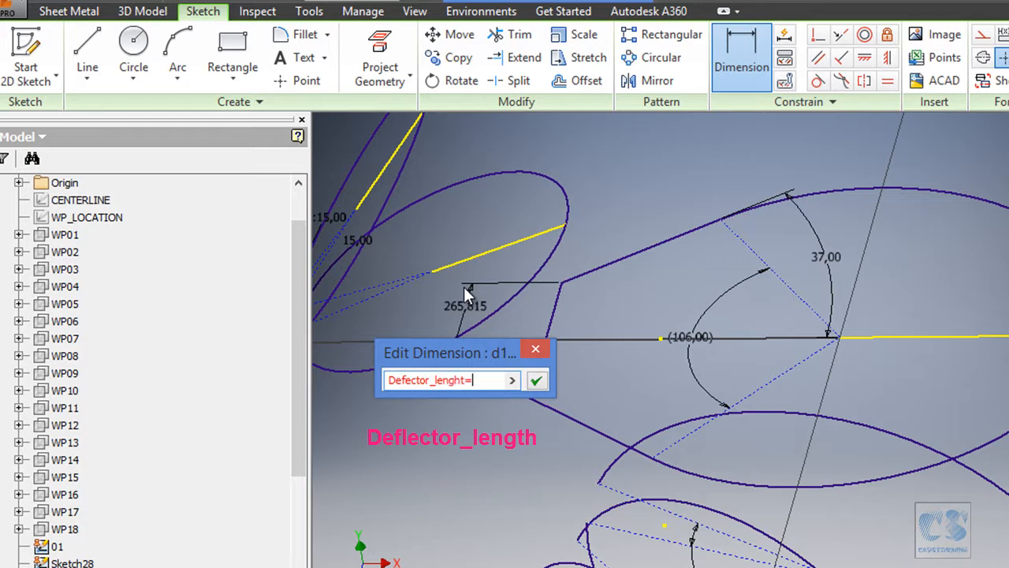
text(380)
key(Left)
key(Left)
key(Left)
key(Left)
key(Left)
key(BackSpace)
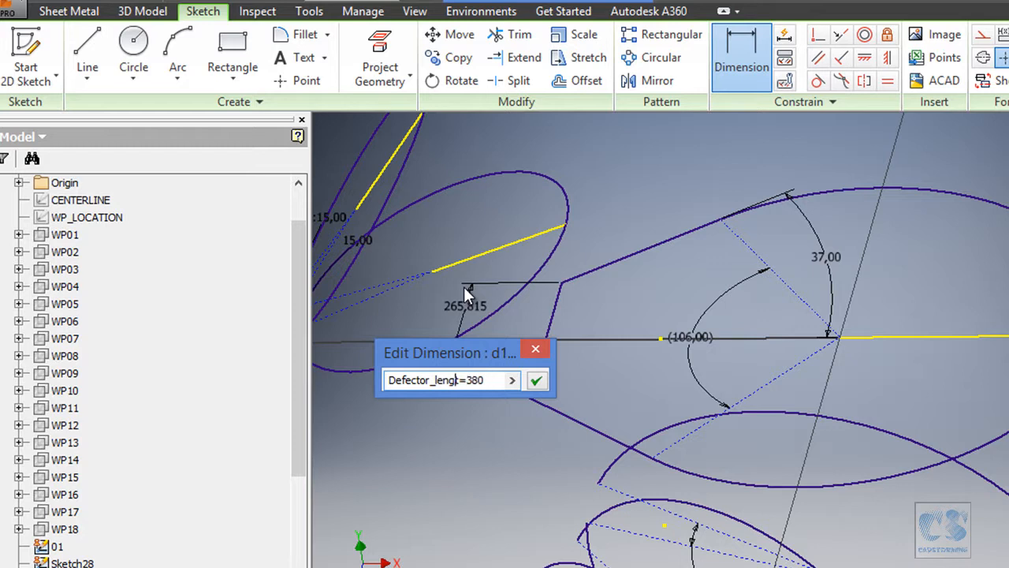
key(Right)
text(h)
key(Return)
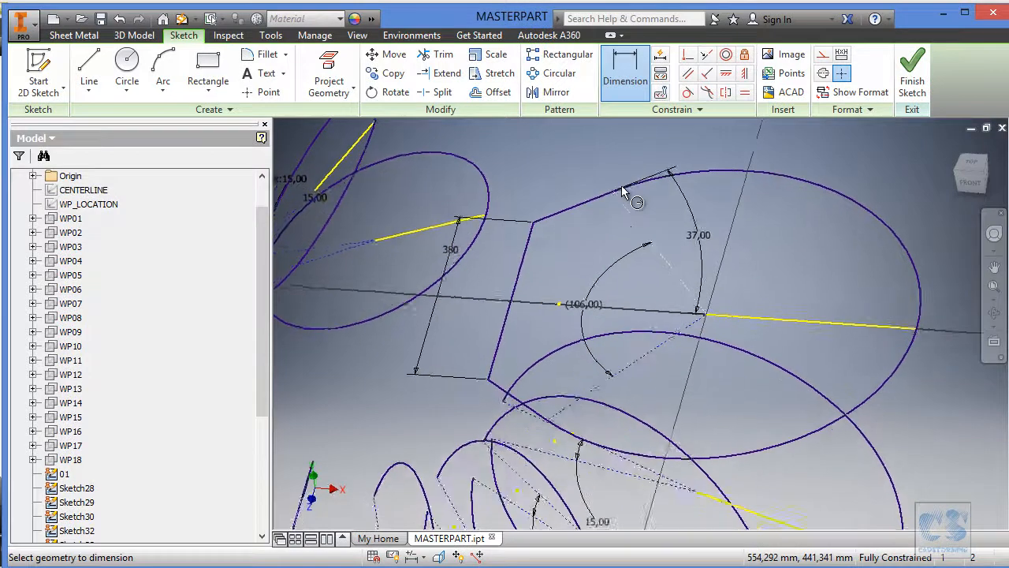
Turn the 380 mm connecting line into construction geometry and finish the sketch.
shift+middle_drag(622, 186, 647, 186)
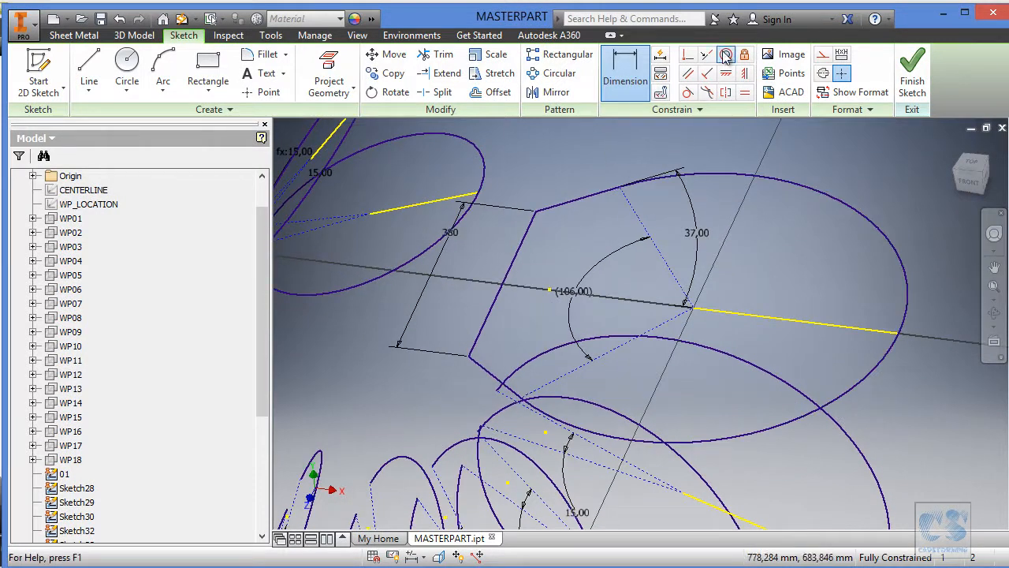
key(Escape)
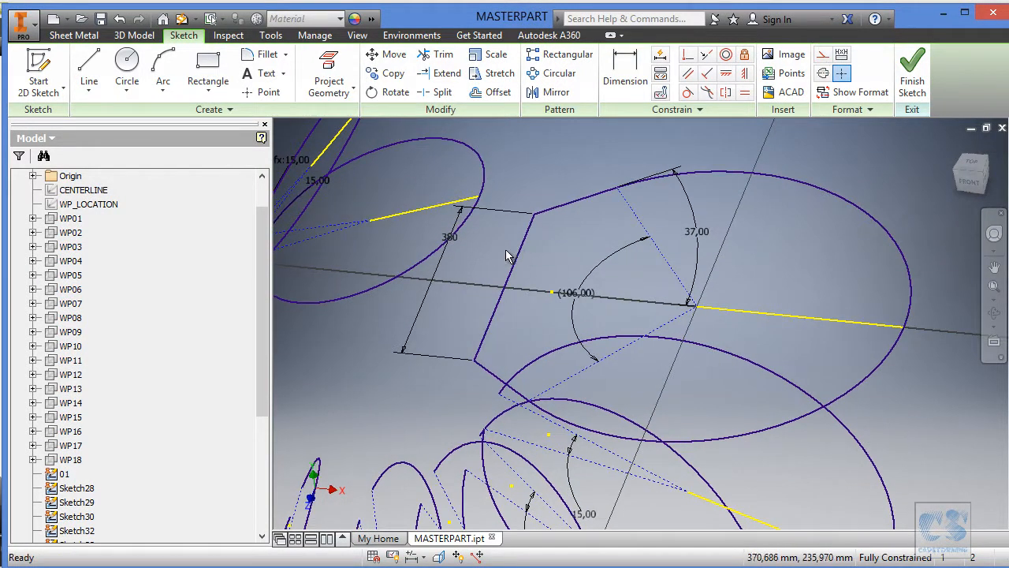
click(519, 258)
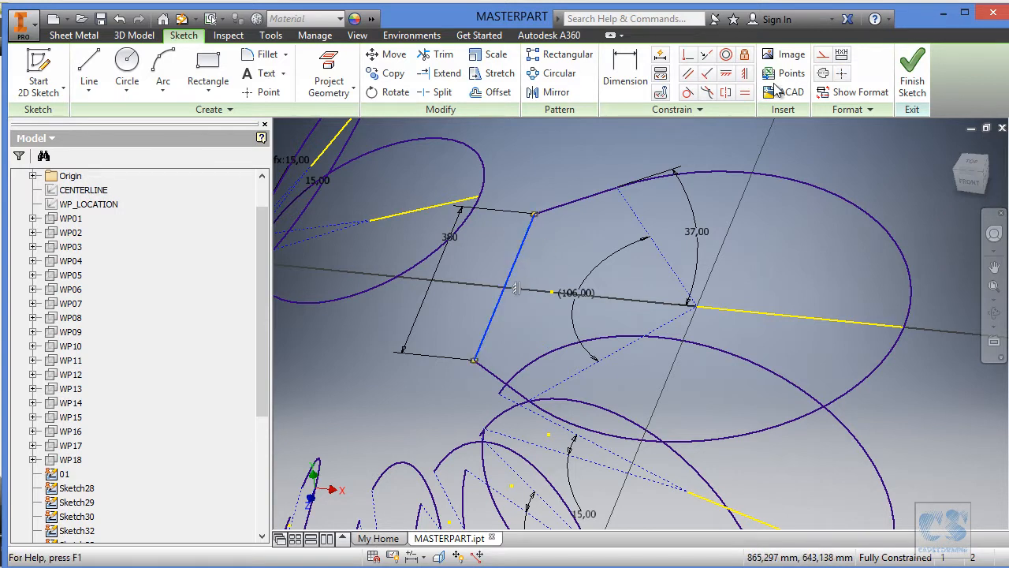
click(823, 54)
key(F6)
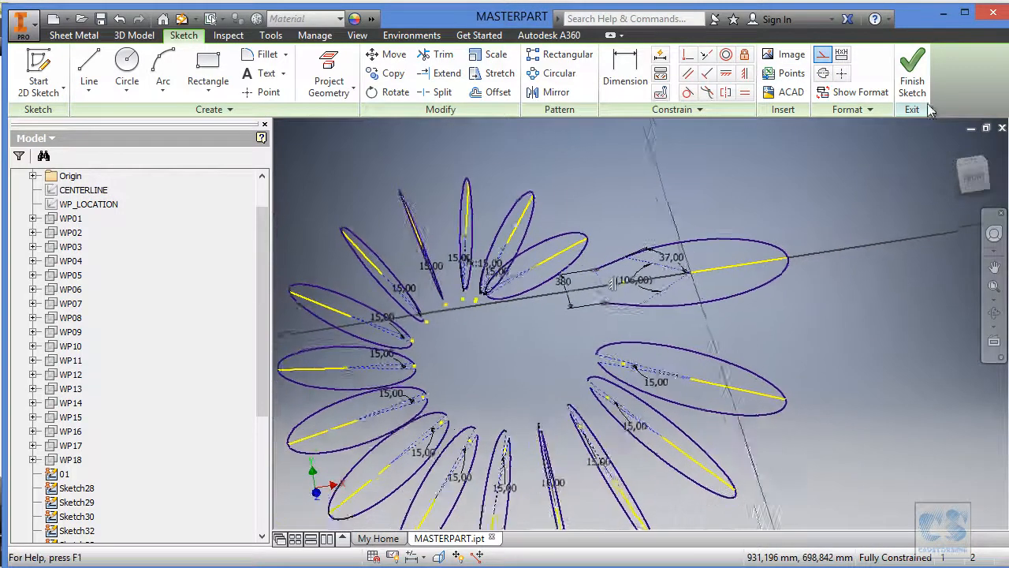
click(914, 74)
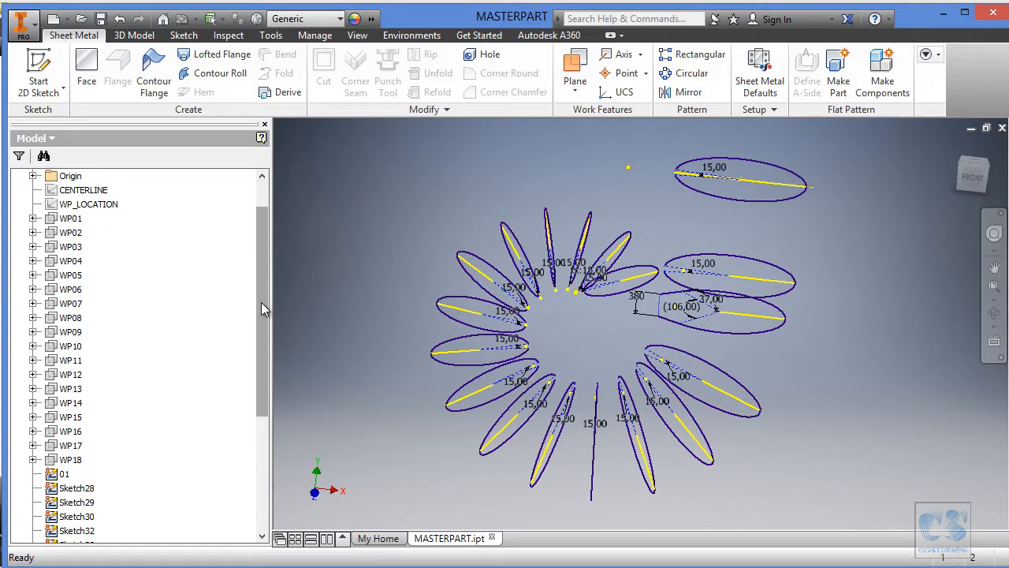
Rename Sketch28, Sketch29 and Sketch30 in the model tree as 02, 03 and 04.
drag(259, 305, 232, 438)
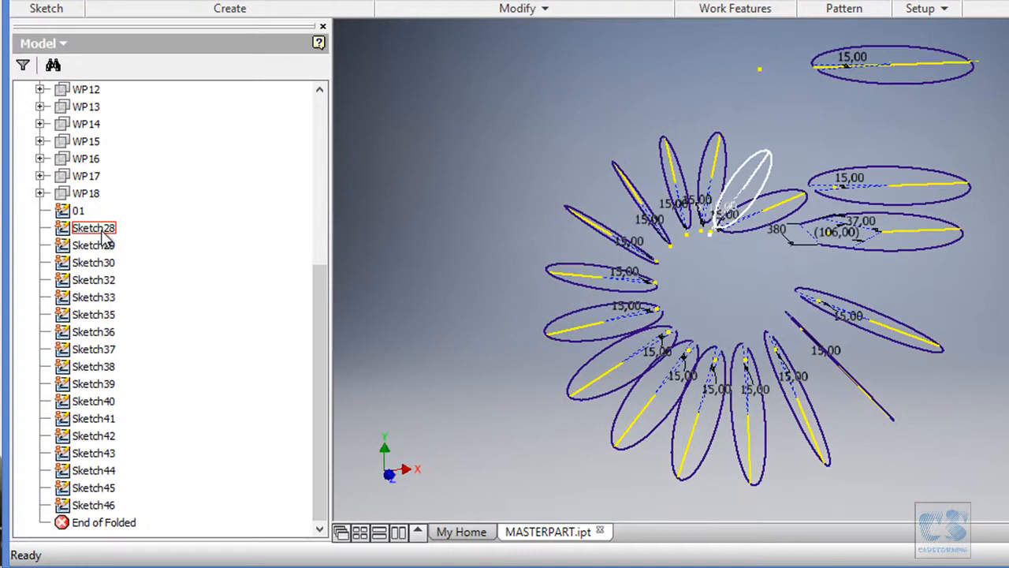
click(103, 236)
click(104, 231)
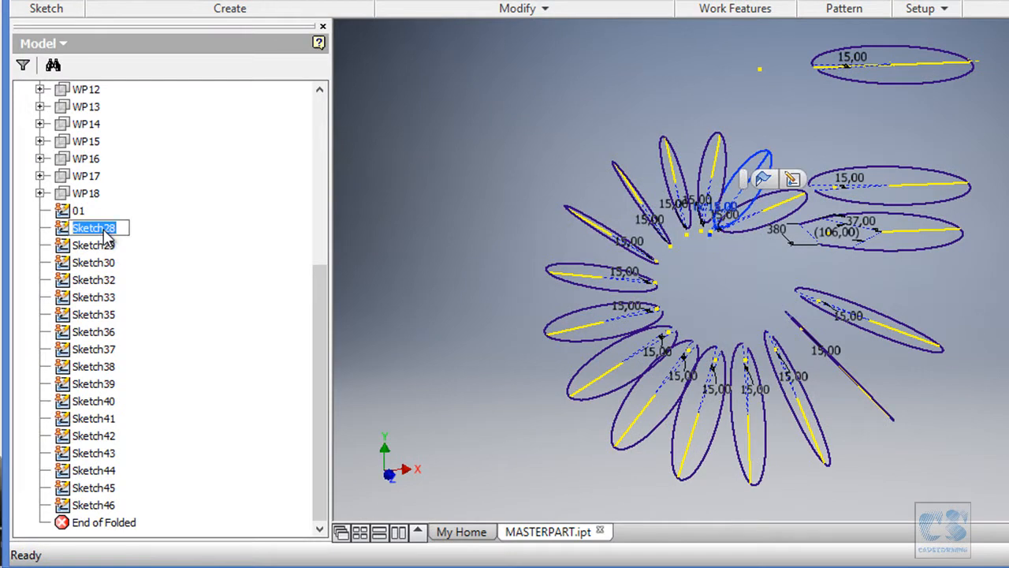
text(02)
key(Return)
click(113, 248)
click(114, 249)
text(03)
key(Return)
click(112, 265)
click(112, 267)
text(0)
key(Return)
Rename Sketch32 as 05, leaving its sketch environment if it opens for editing.
double_click(110, 282)
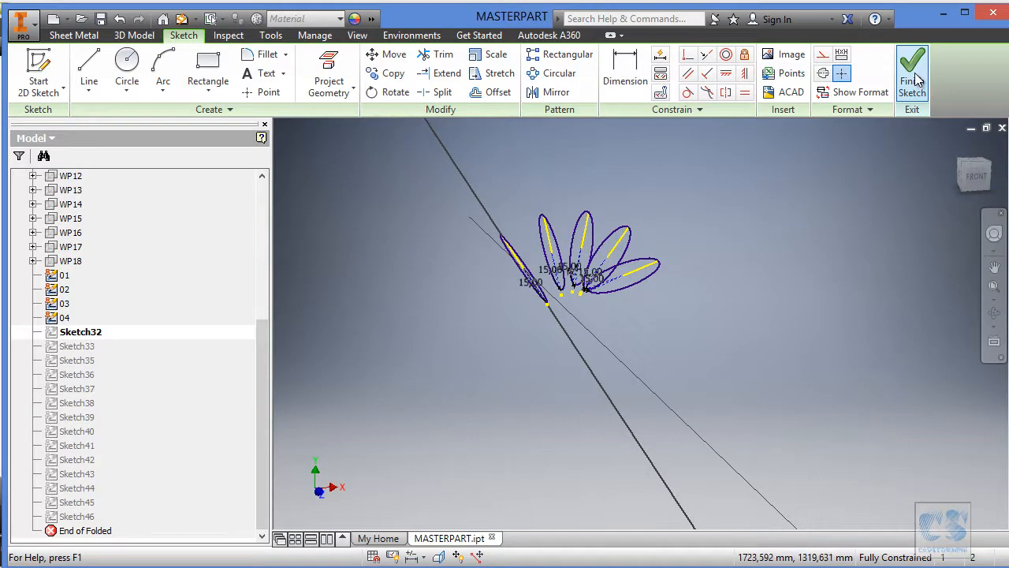
click(942, 63)
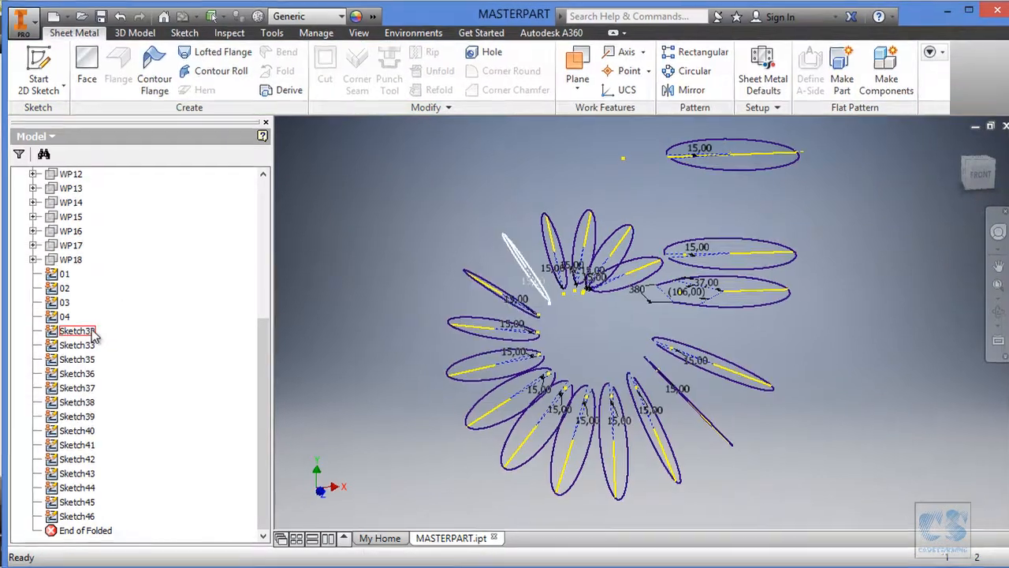
click(91, 334)
text(05)
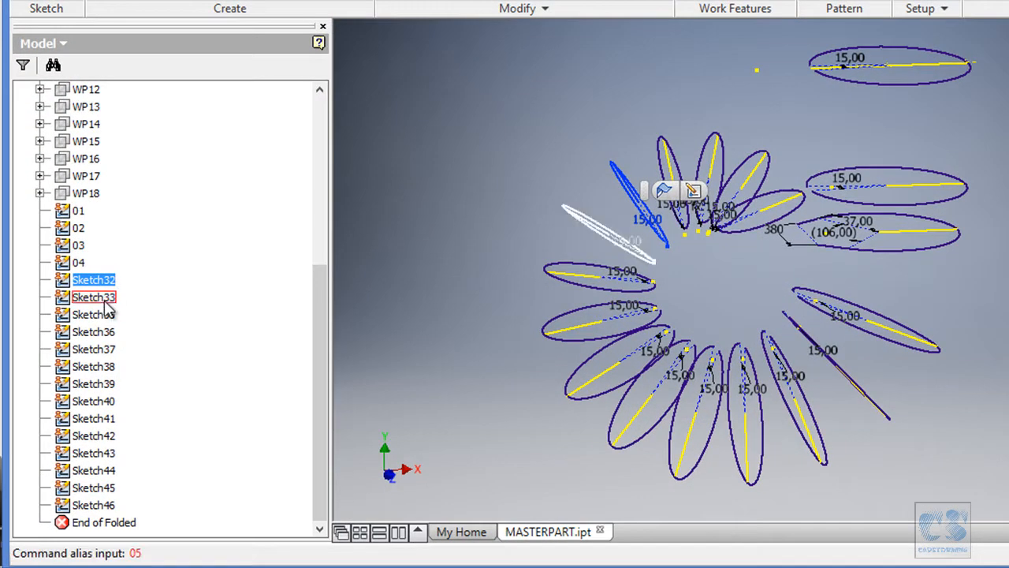
click(104, 280)
text(05)
Rename Sketch33 and Sketch35 in the model tree as 06 and 07.
click(108, 298)
click(111, 299)
text(06)
click(108, 315)
click(108, 314)
text(07)
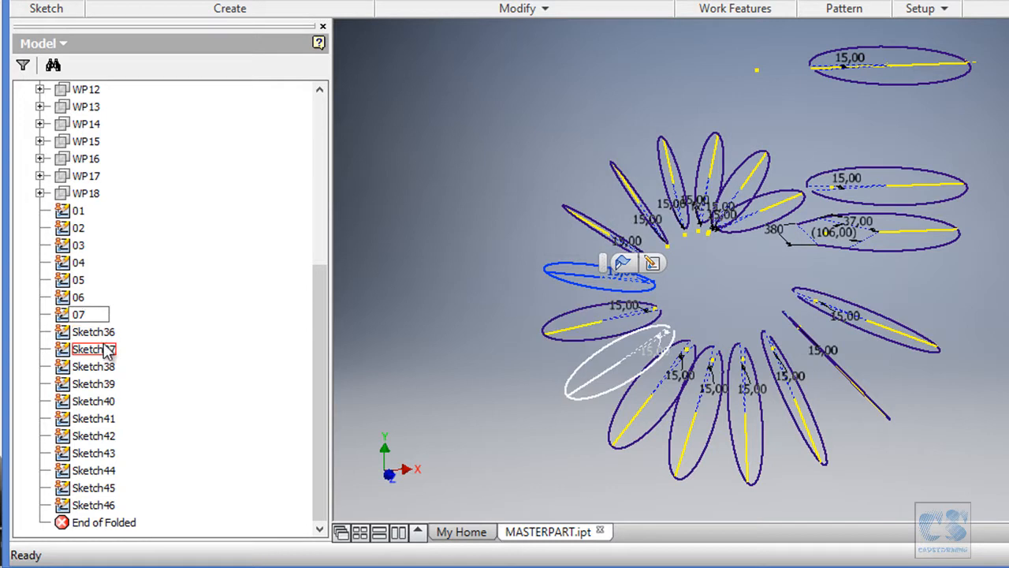
Rename Sketch36 and Sketch37 in the model tree as 08 and 09.
click(108, 333)
click(109, 333)
text(08)
click(109, 349)
click(109, 349)
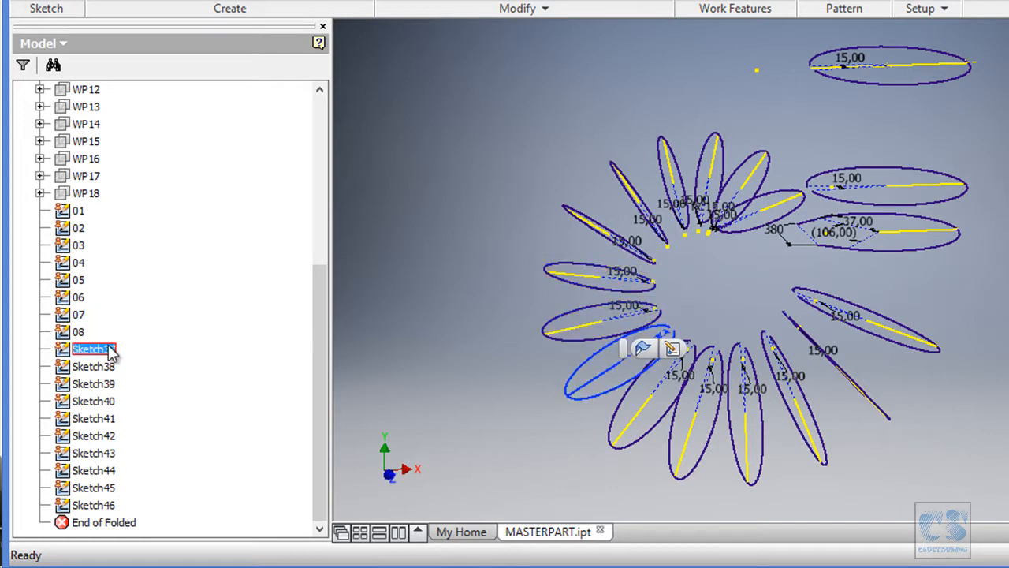
text(0)
text(0)
text(9)
Rename Sketch38 and Sketch39 in the model tree as 10 and 11.
click(111, 366)
click(119, 368)
text(10)
click(110, 383)
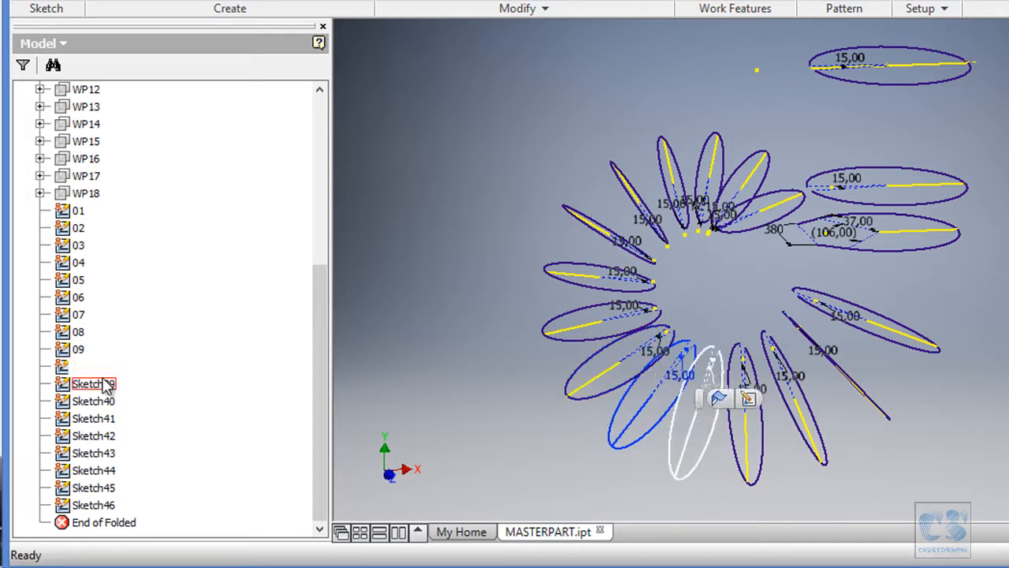
click(108, 387)
text(11)
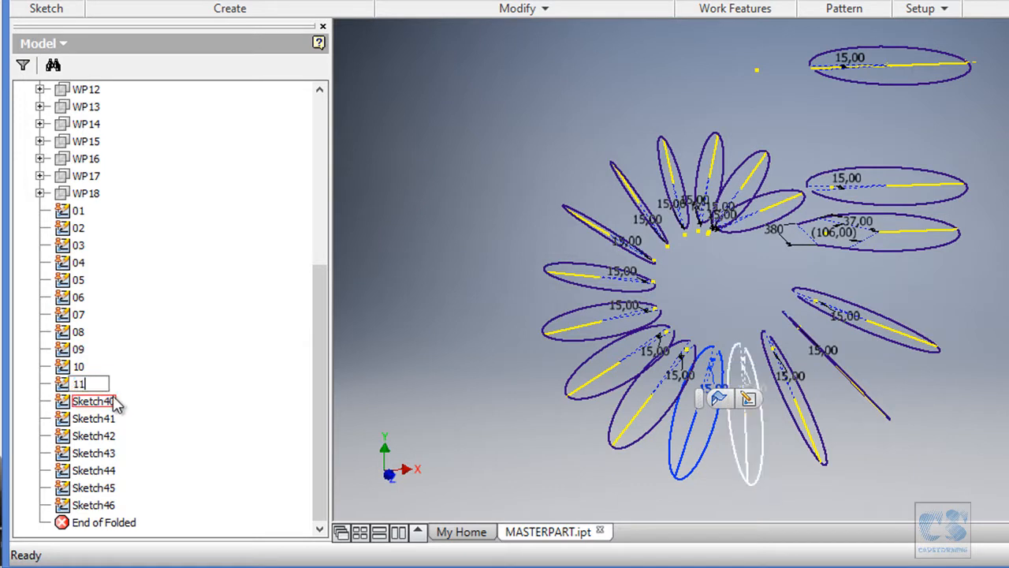
Rename Sketch40 and Sketch41 in the model tree as 12 and 13.
click(112, 401)
text(11)
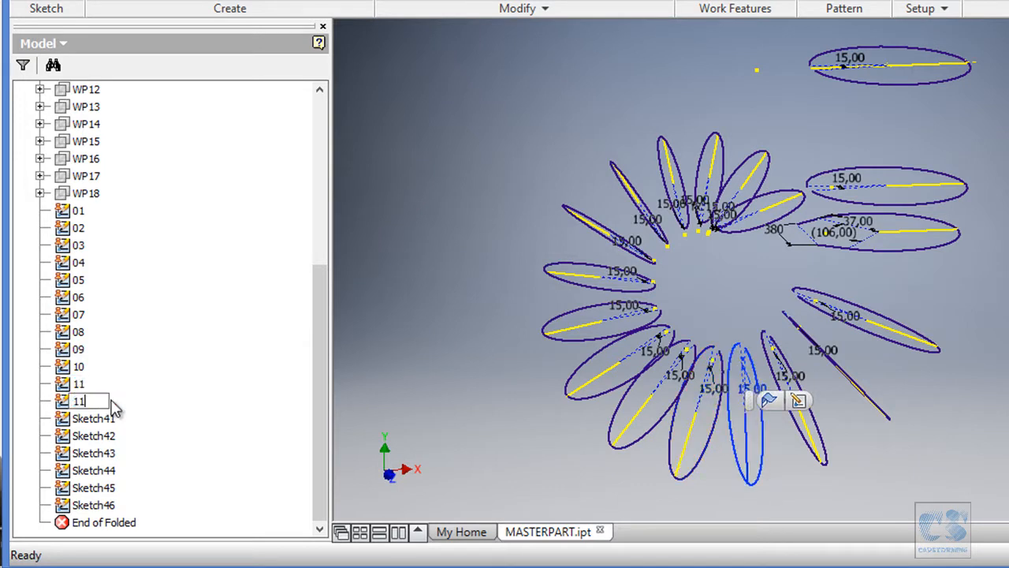
click(111, 417)
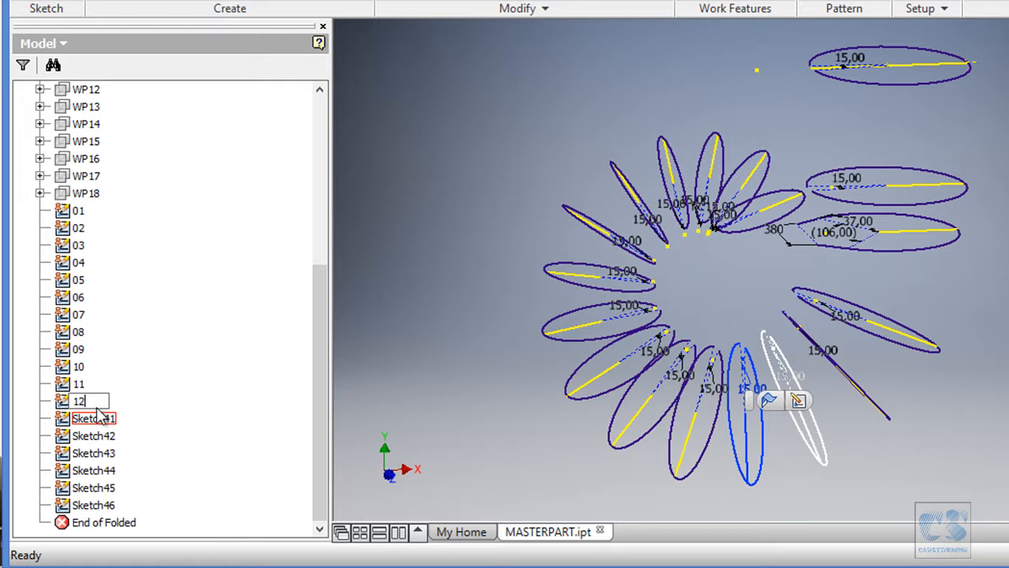
click(102, 418)
text(13)
Rename Sketch42 and Sketch43 in the model tree as 14 and 15.
click(103, 436)
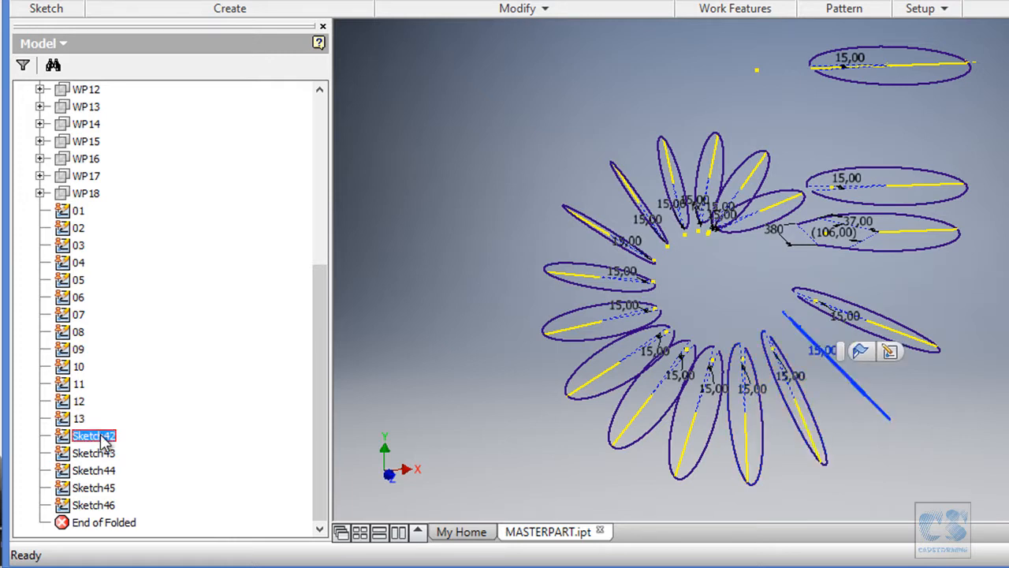
click(106, 438)
text(14)
click(104, 453)
click(106, 455)
text(15)
Rename Sketch44 and Sketch45 in the model tree as 16 and 17.
click(106, 470)
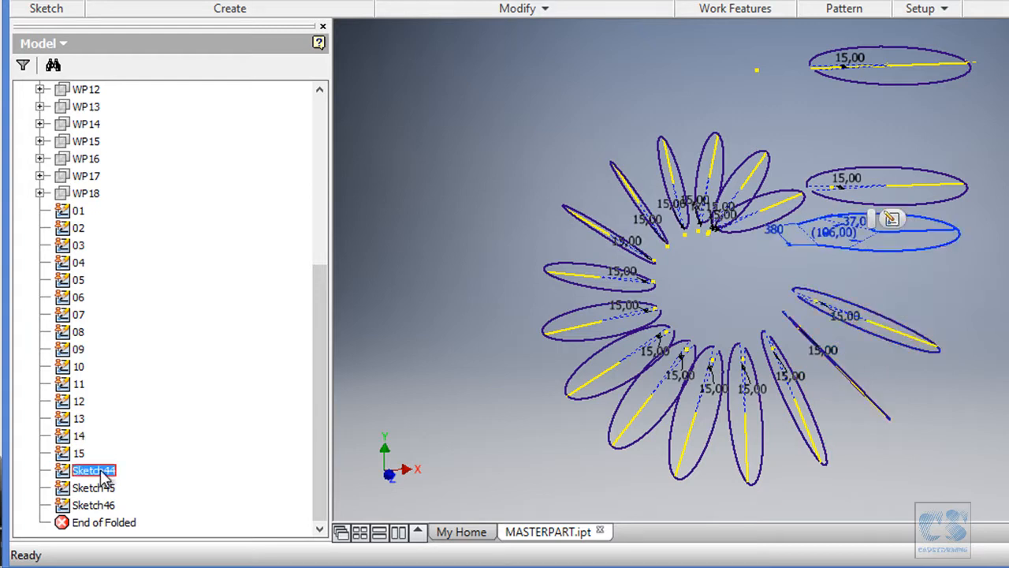
click(107, 471)
text(1)
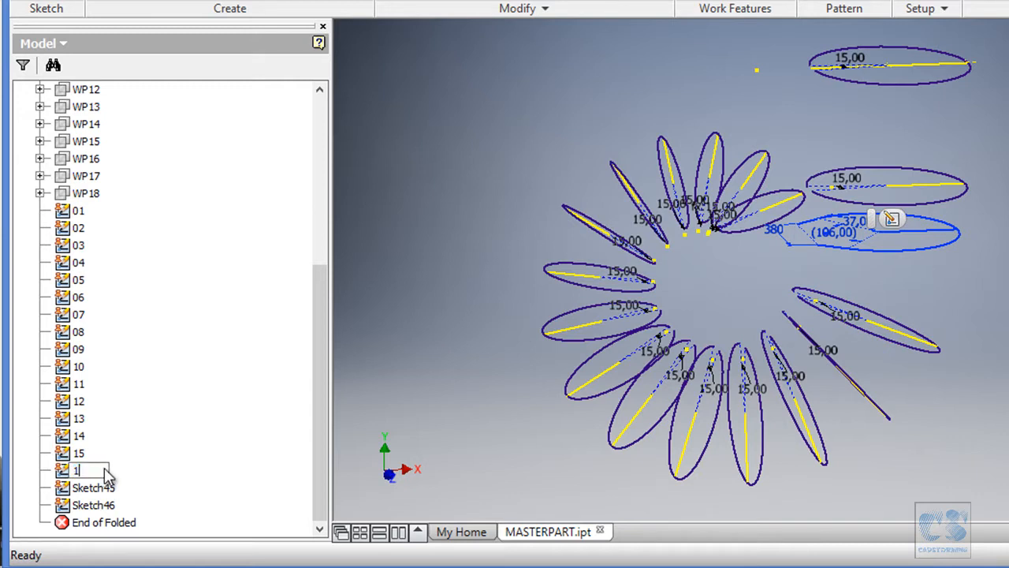
text(3)
key(BackSpace)
text(6)
click(102, 487)
click(104, 488)
text(17)
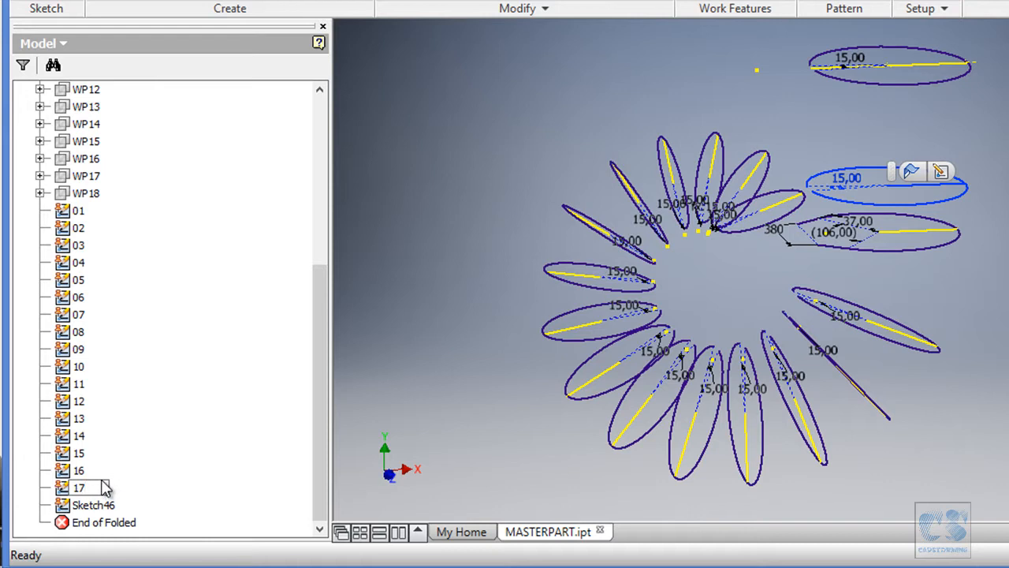
Rename the last section sketch, Sketch46, as 18 and clear the selection.
click(108, 505)
click(109, 505)
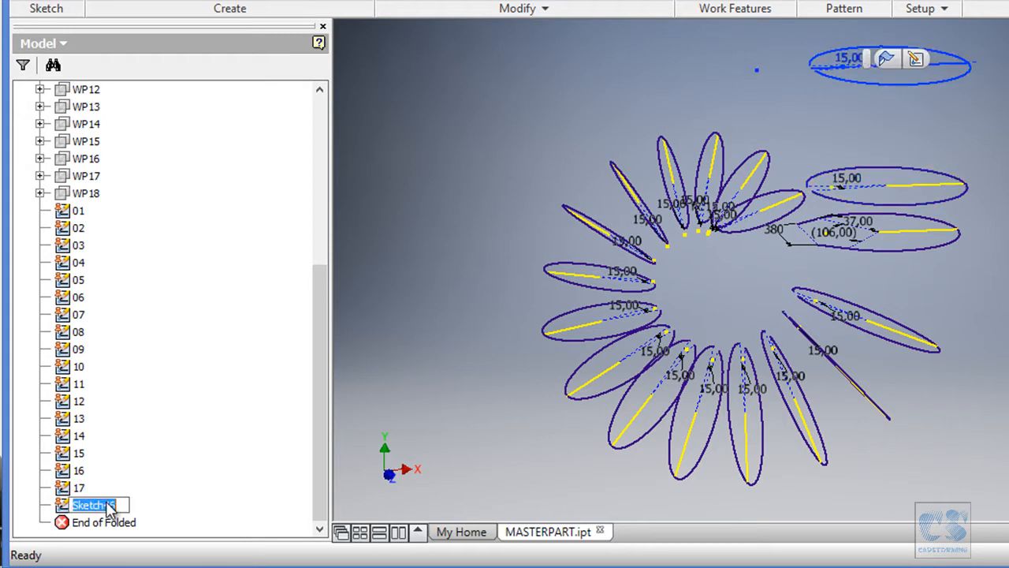
text(18)
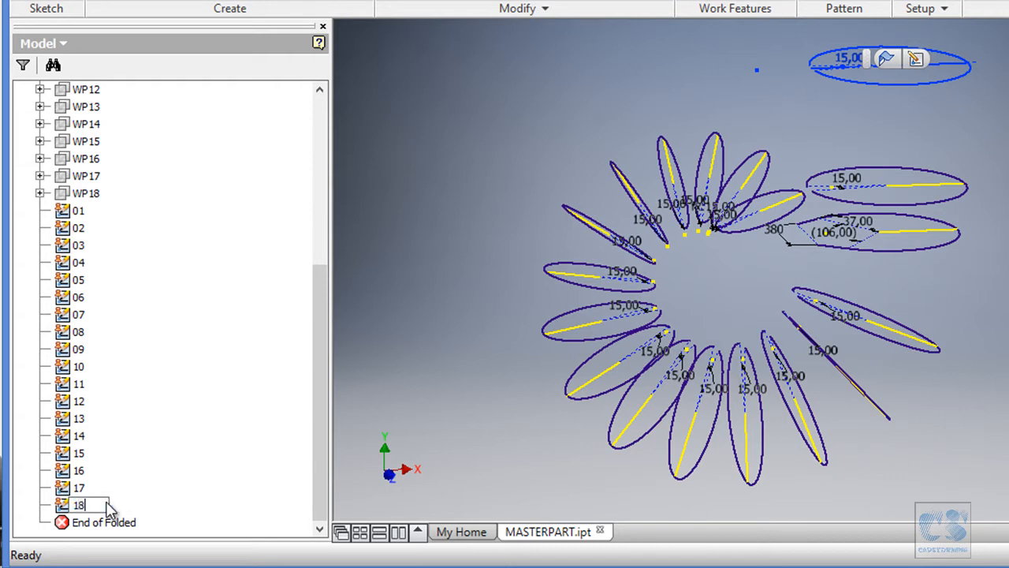
click(761, 254)
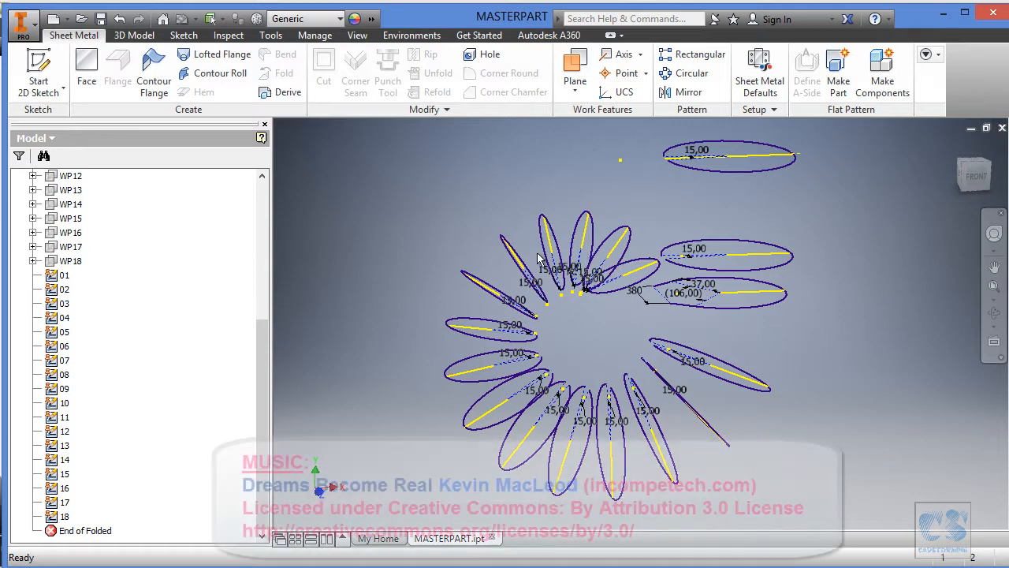